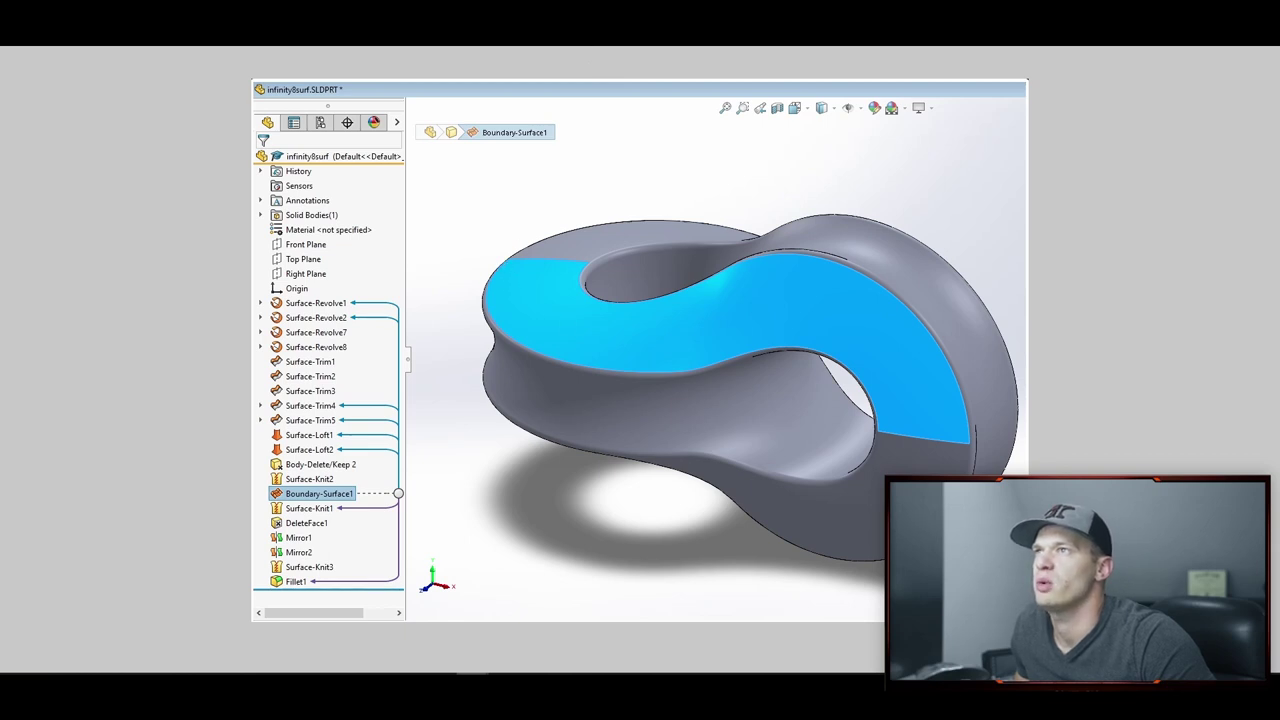
Step: Trace in blue the end edges of the highlighted surface and the curves along the middle of the adjoining side grooves
{"action": "left_click", "coordinate": [580, 40]}
{"action": "left_click", "coordinate": [631, 143]}
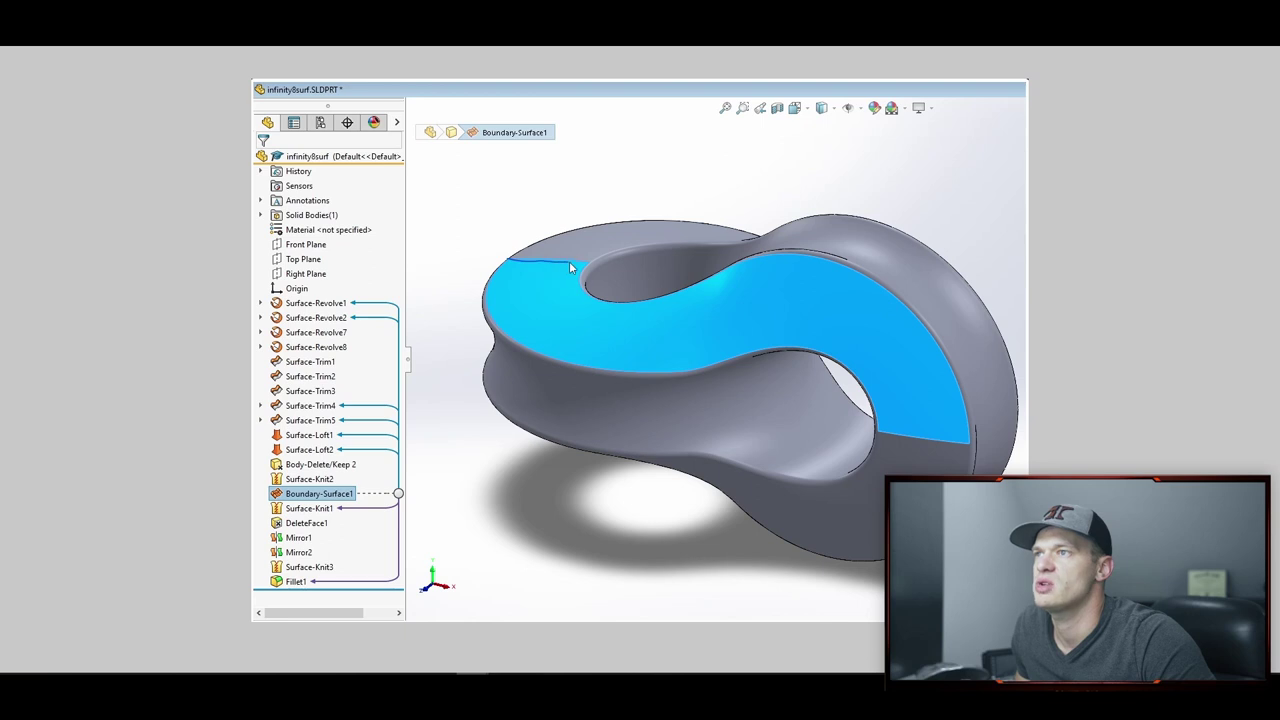
{"action": "left_click_drag", "start_coordinate": [593, 262], "coordinate": [600, 290]}
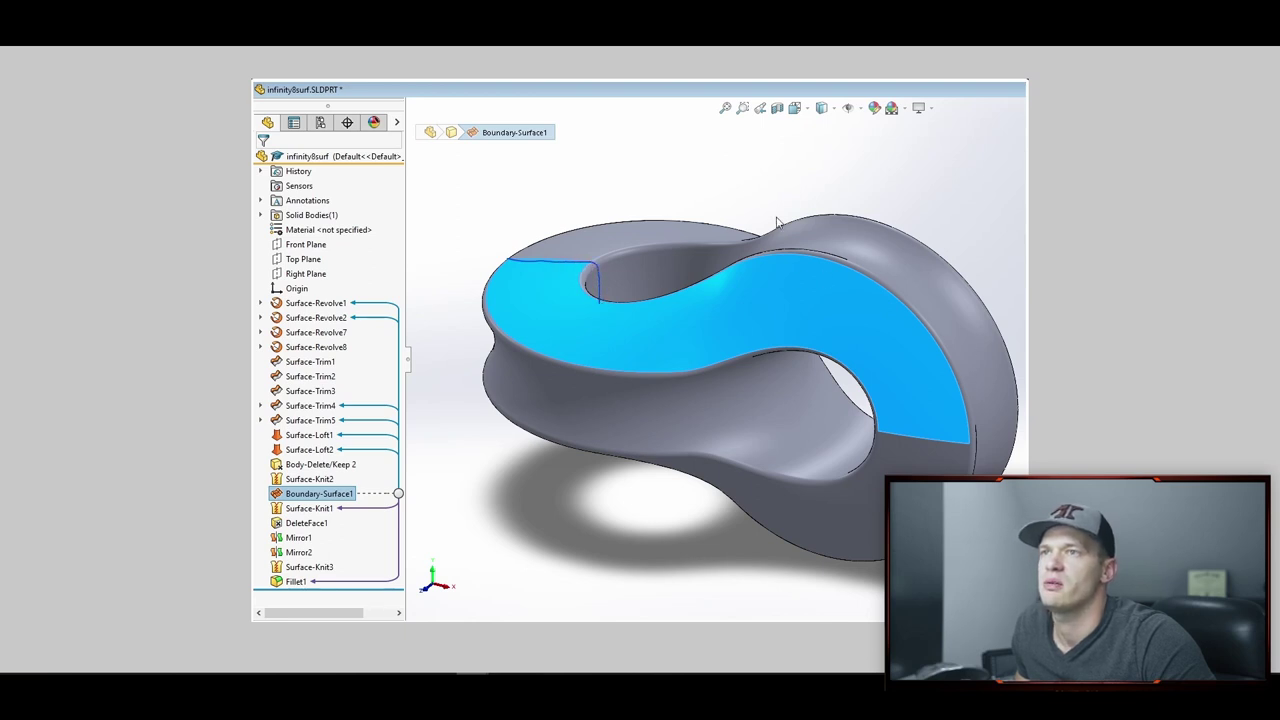
{"action": "mouse_move", "coordinate": [855, 261]}
{"action": "left_mouse_down"}
{"action": "mouse_move", "coordinate": [899, 275]}
{"action": "mouse_move", "coordinate": [938, 315]}
{"action": "left_mouse_up"}
{"action": "left_click_drag", "start_coordinate": [983, 420], "coordinate": [985, 443]}
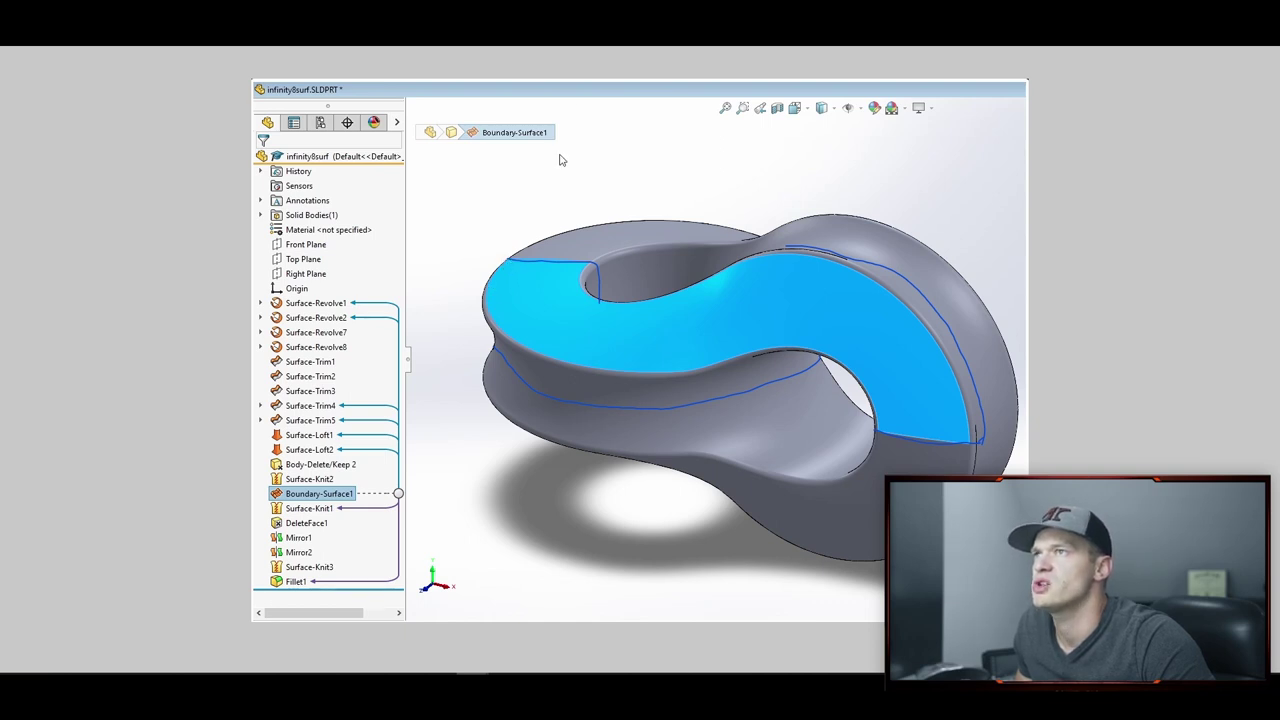
Step: Outline in red the long edges of the highlighted surface and draw a red cross line near its narrow rounded end
{"action": "left_click", "coordinate": [582, 40]}
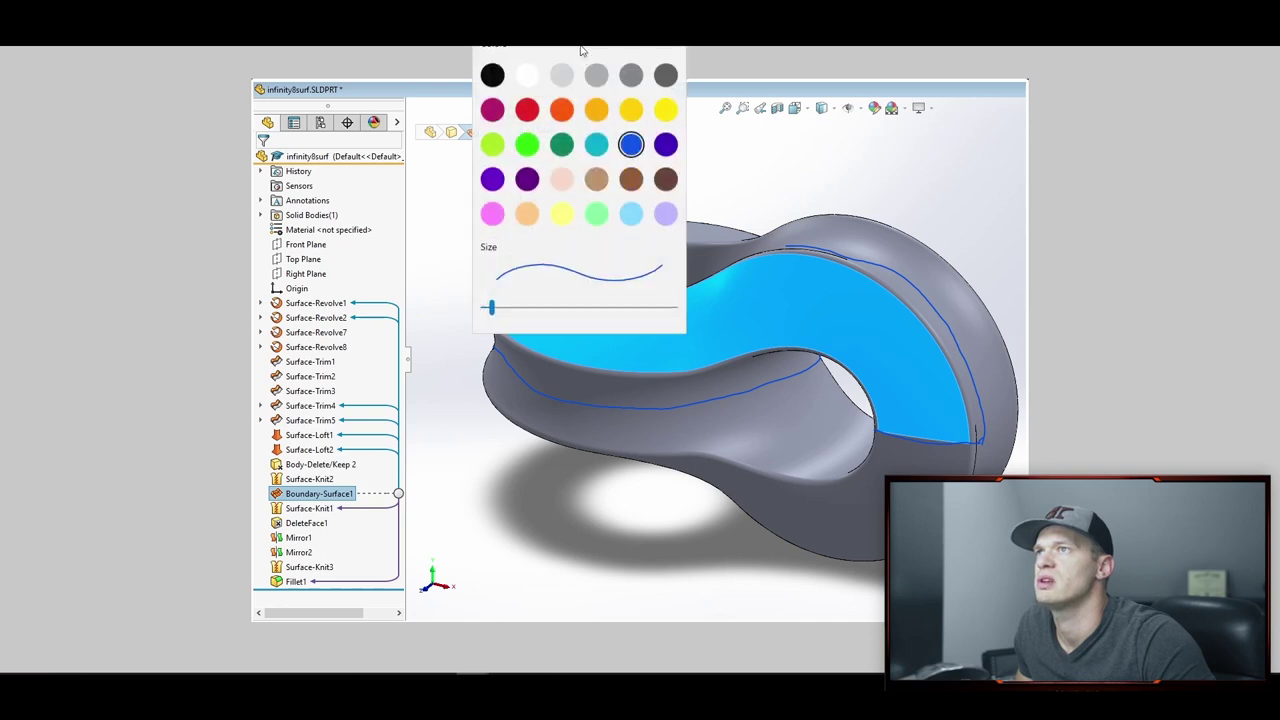
{"action": "left_click", "coordinate": [528, 109]}
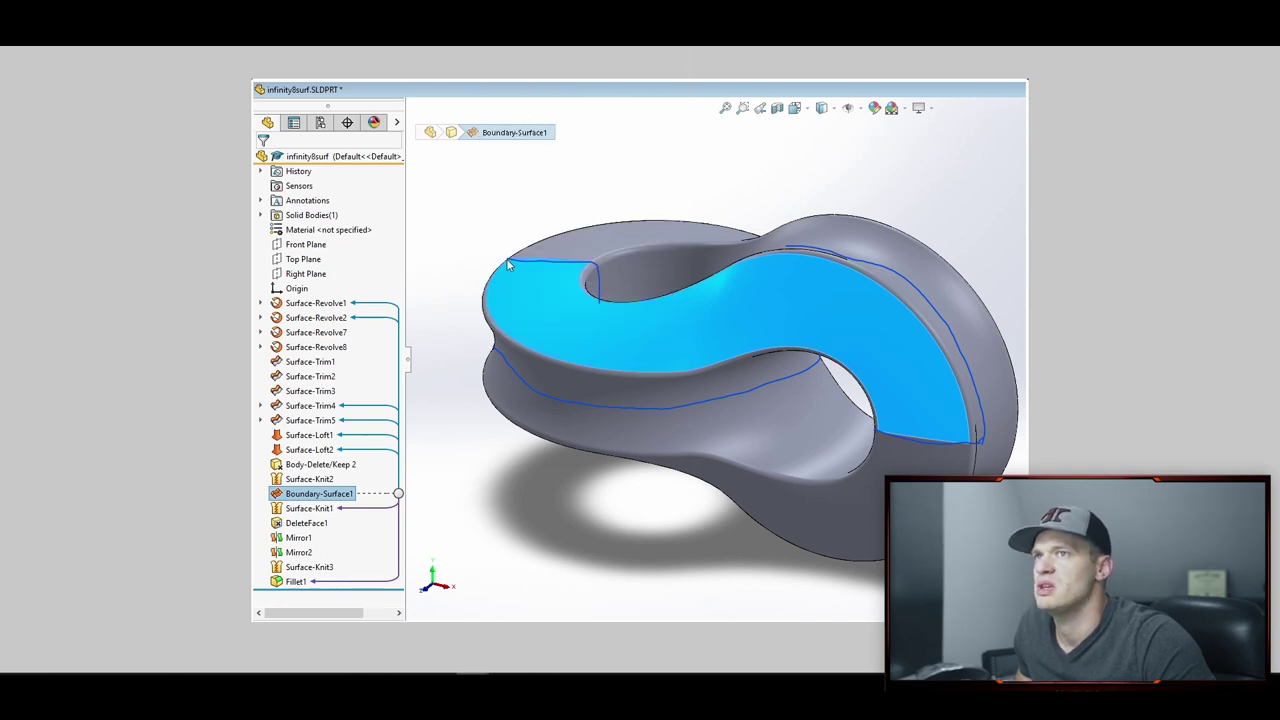
{"action": "mouse_move", "coordinate": [508, 265]}
{"action": "left_mouse_down"}
{"action": "mouse_move", "coordinate": [487, 292]}
{"action": "mouse_move", "coordinate": [498, 337]}
{"action": "left_mouse_up"}
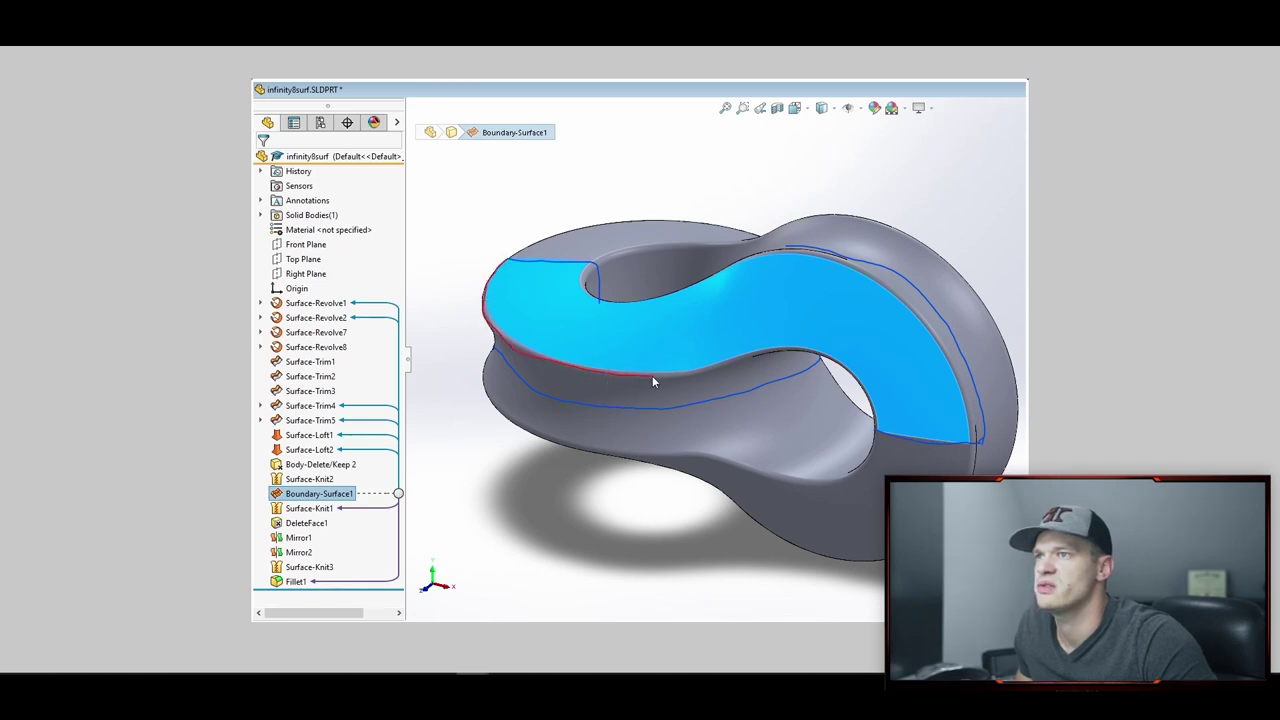
{"action": "mouse_move", "coordinate": [688, 376]}
{"action": "left_mouse_down"}
{"action": "mouse_move", "coordinate": [797, 345]}
{"action": "mouse_move", "coordinate": [852, 374]}
{"action": "mouse_move", "coordinate": [877, 428]}
{"action": "left_mouse_up"}
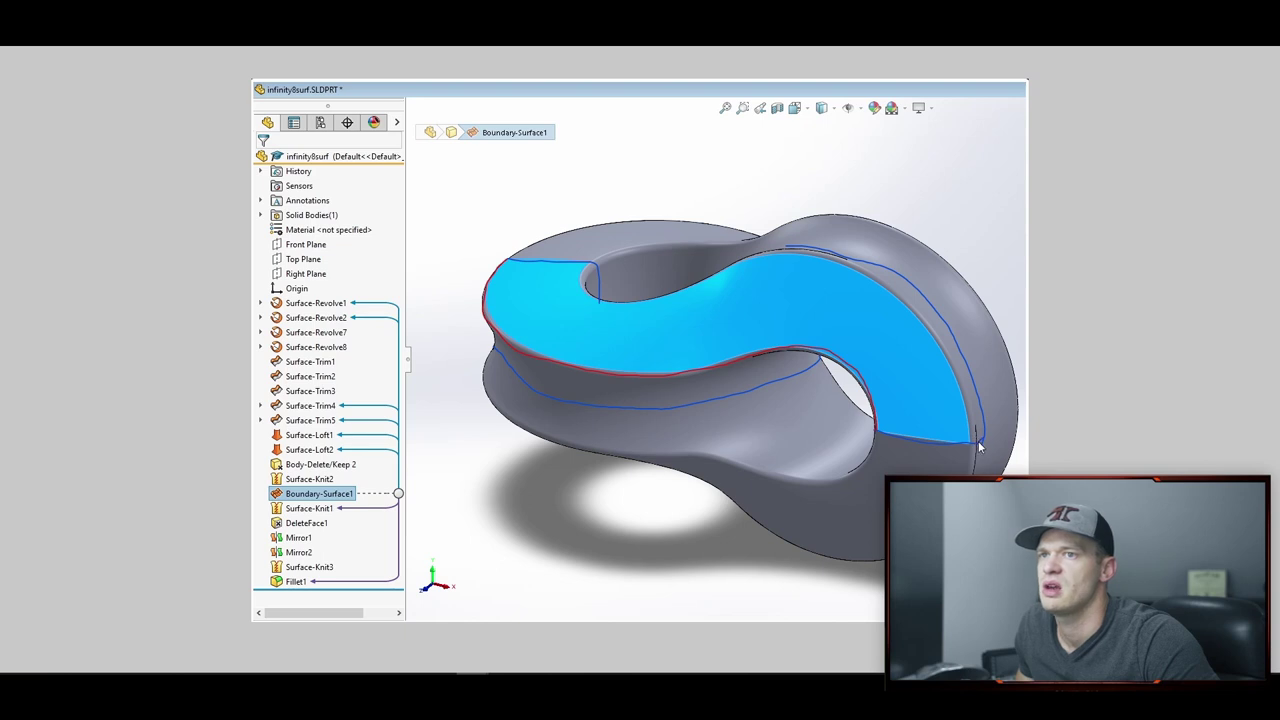
{"action": "mouse_move", "coordinate": [975, 441]}
{"action": "left_mouse_down"}
{"action": "mouse_move", "coordinate": [960, 382]}
{"action": "mouse_move", "coordinate": [918, 318]}
{"action": "mouse_move", "coordinate": [856, 267]}
{"action": "mouse_move", "coordinate": [826, 252]}
{"action": "mouse_move", "coordinate": [752, 256]}
{"action": "mouse_move", "coordinate": [682, 290]}
{"action": "left_mouse_up"}
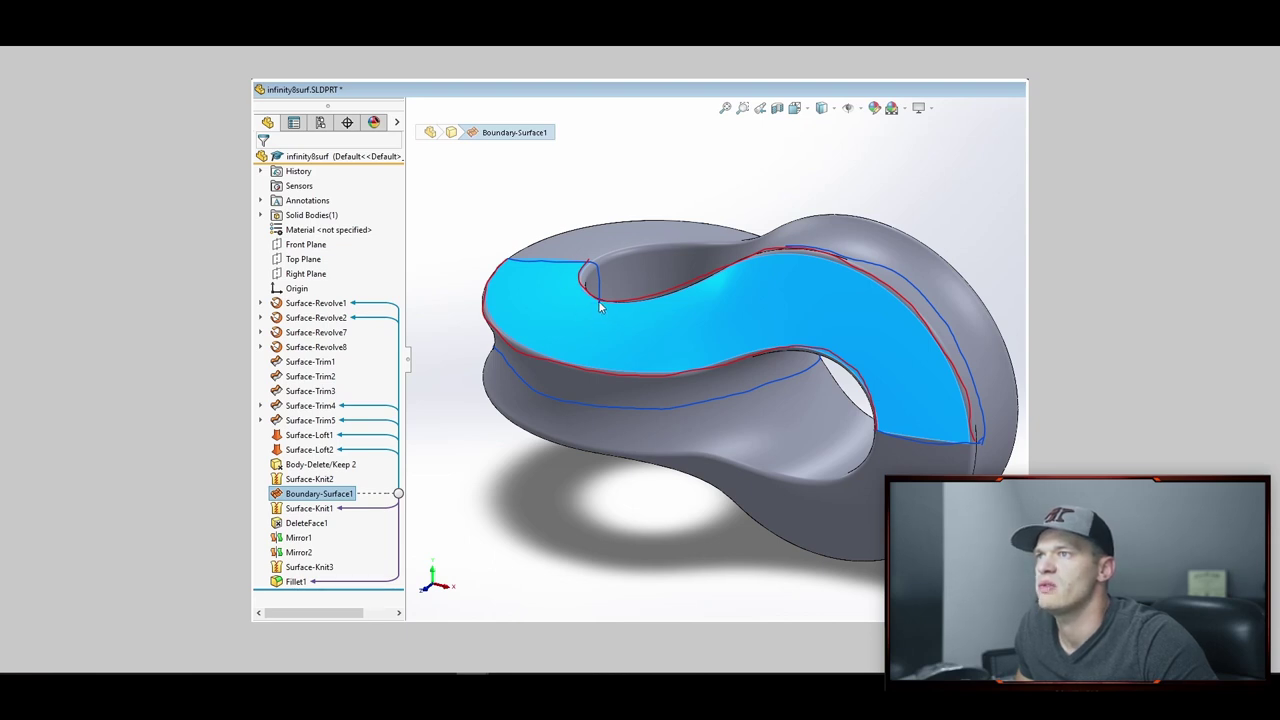
{"action": "left_click_drag", "start_coordinate": [599, 301], "coordinate": [559, 344]}
{"action": "double_click", "coordinate": [551, 358]}
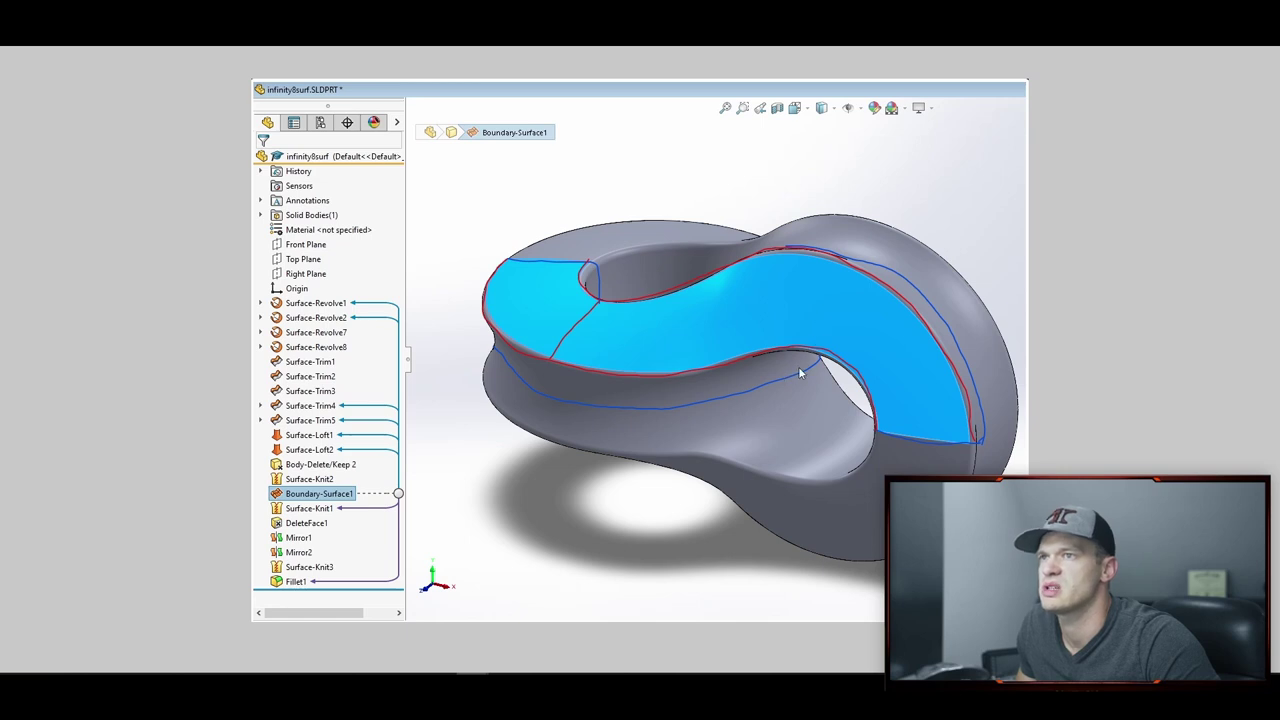
Step: Add a blue curve around the inner hole's groove, and mark the lower rim and cross-sections in red
{"action": "left_click", "coordinate": [578, 36]}
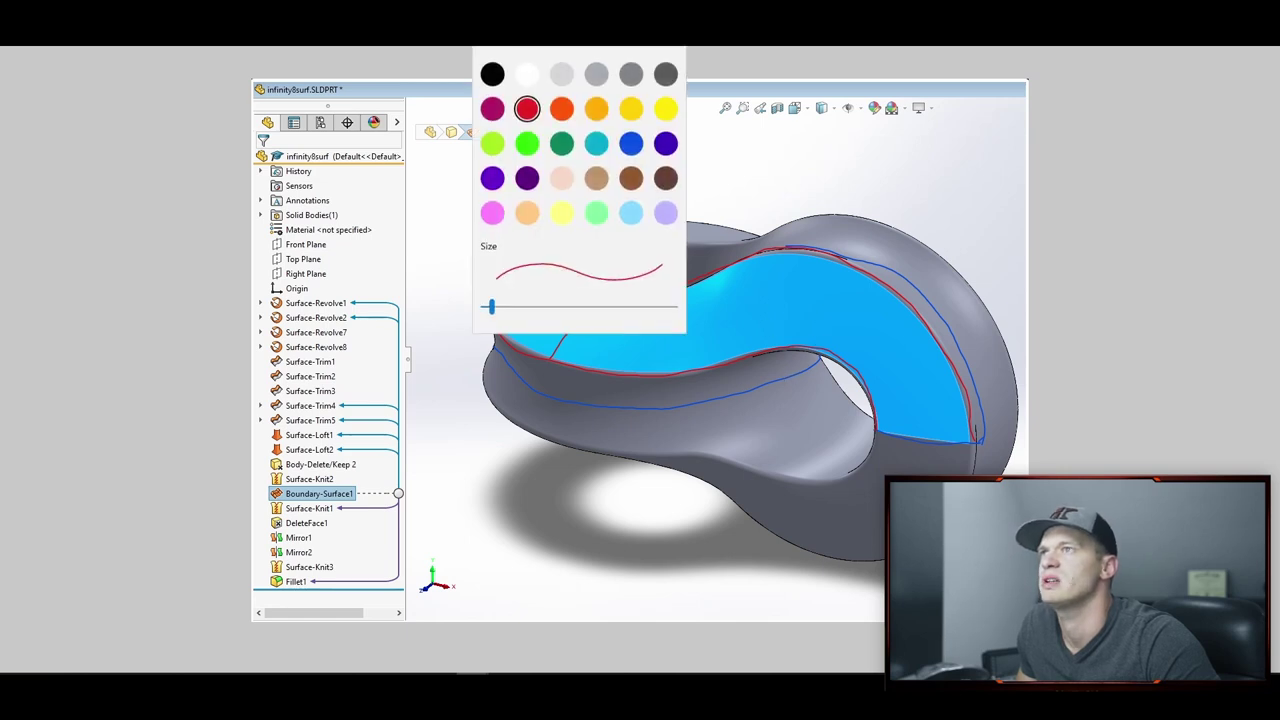
{"action": "left_click", "coordinate": [631, 145]}
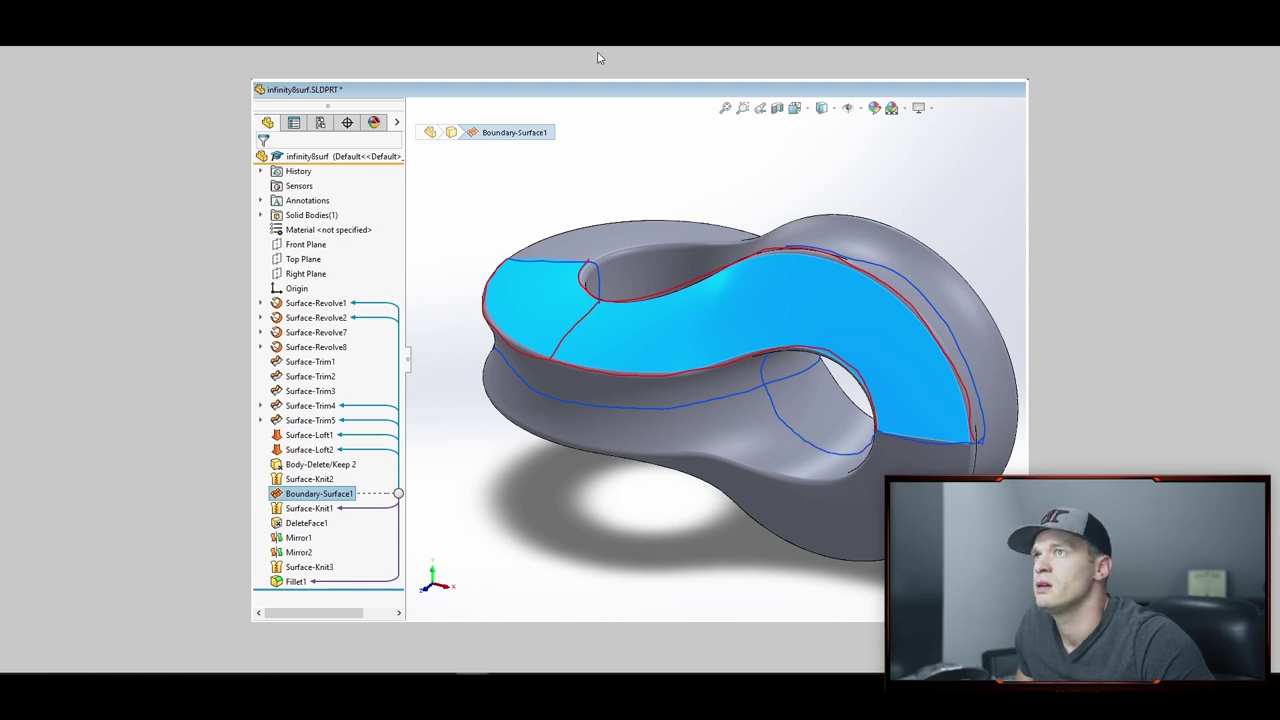
{"action": "left_click", "coordinate": [524, 113]}
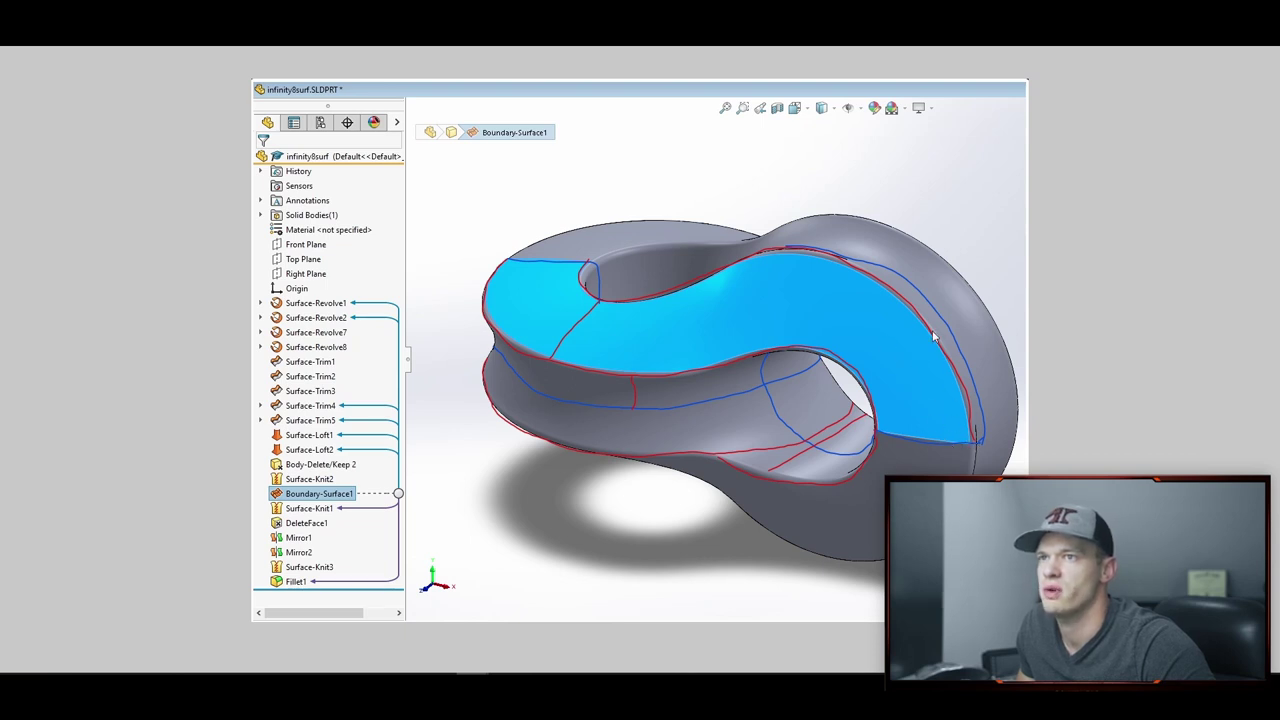
{"action": "left_click", "coordinate": [798, 260]}
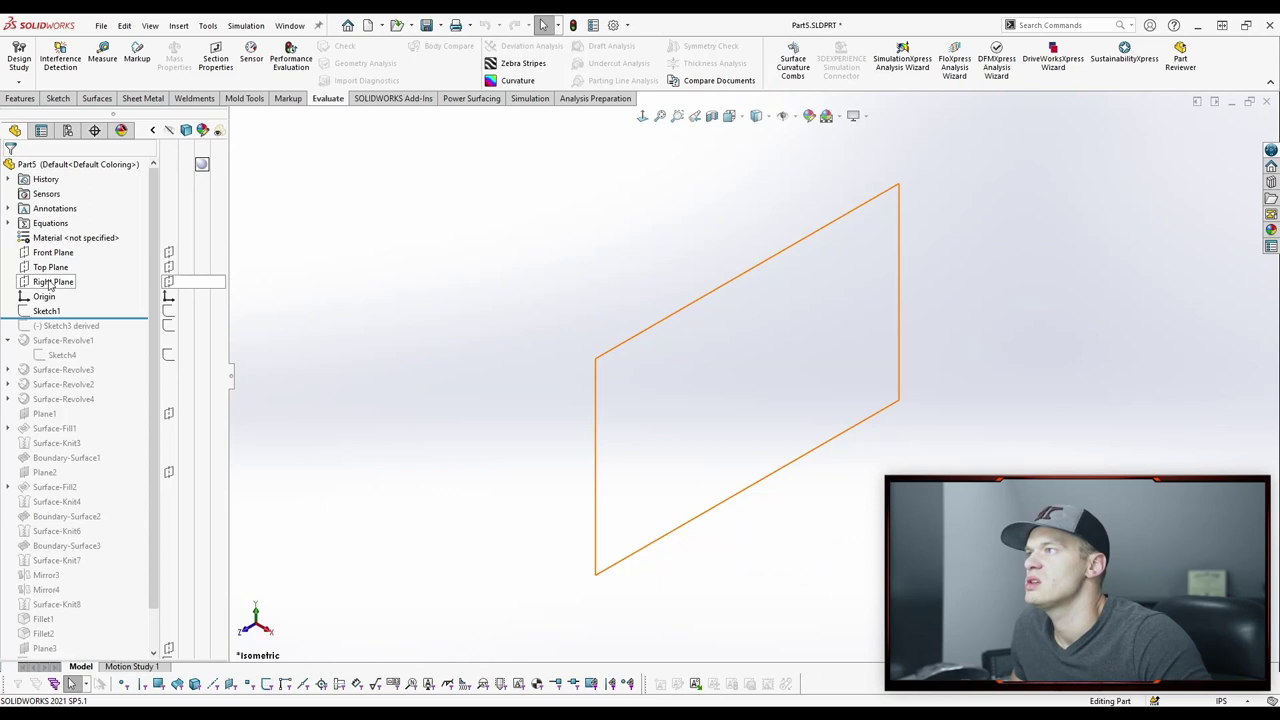
Step: In SOLIDWORKS, sketch two concentric circles on the Right Plane beside the origin, with radii of about 1.44 in and 2.81 in
{"action": "left_click", "coordinate": [53, 281]}
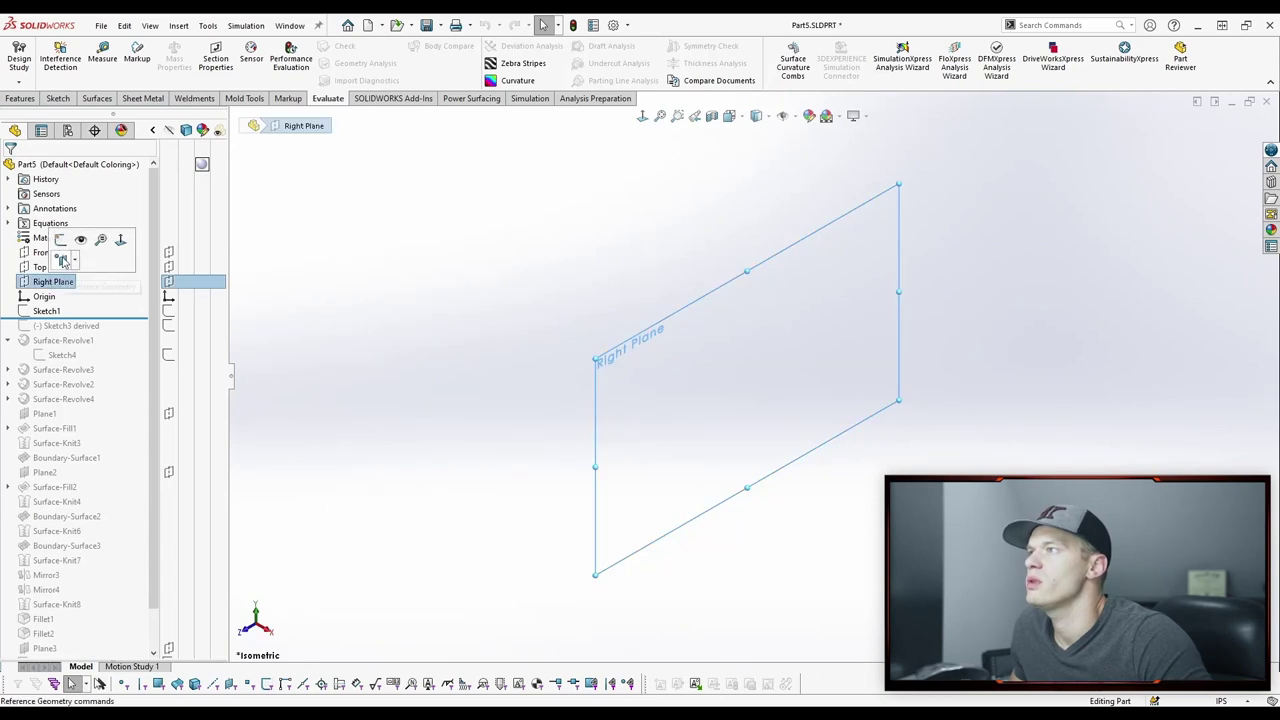
{"action": "left_click", "coordinate": [80, 243]}
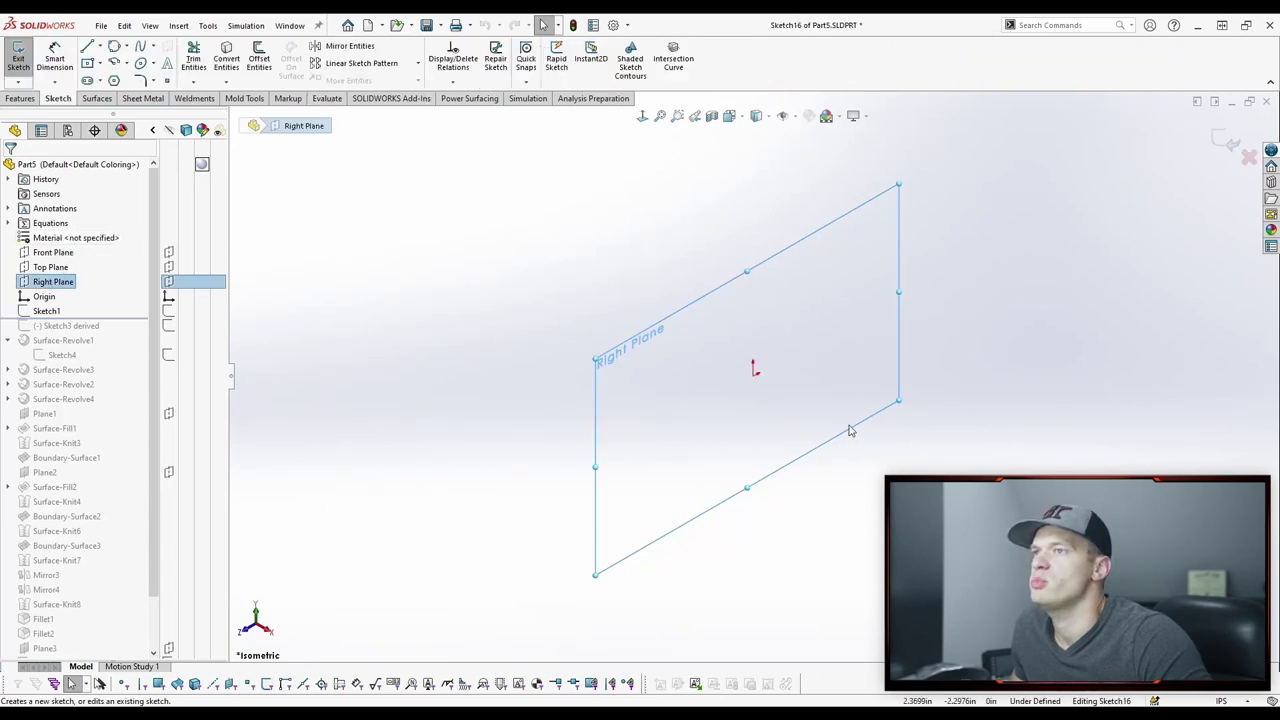
{"action": "left_click", "coordinate": [642, 116]}
{"action": "left_click", "coordinate": [889, 211]}
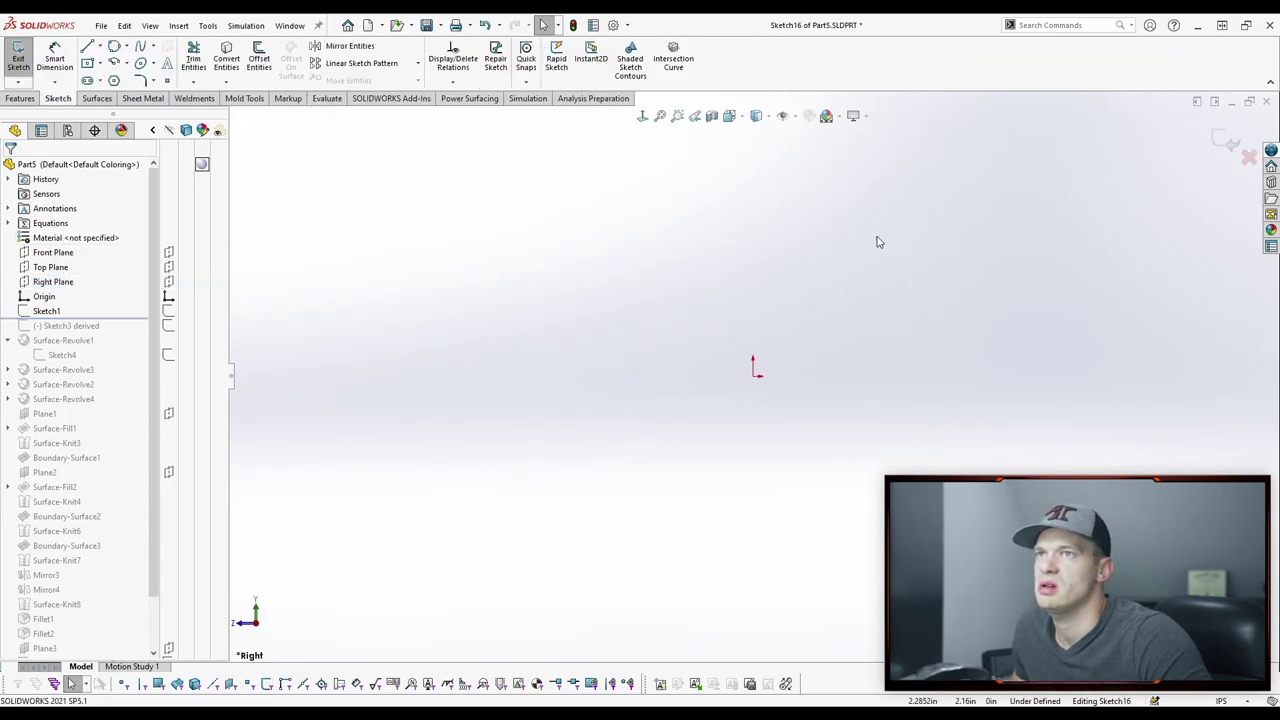
{"action": "key", "text": "s"}
{"action": "left_click", "coordinate": [823, 292]}
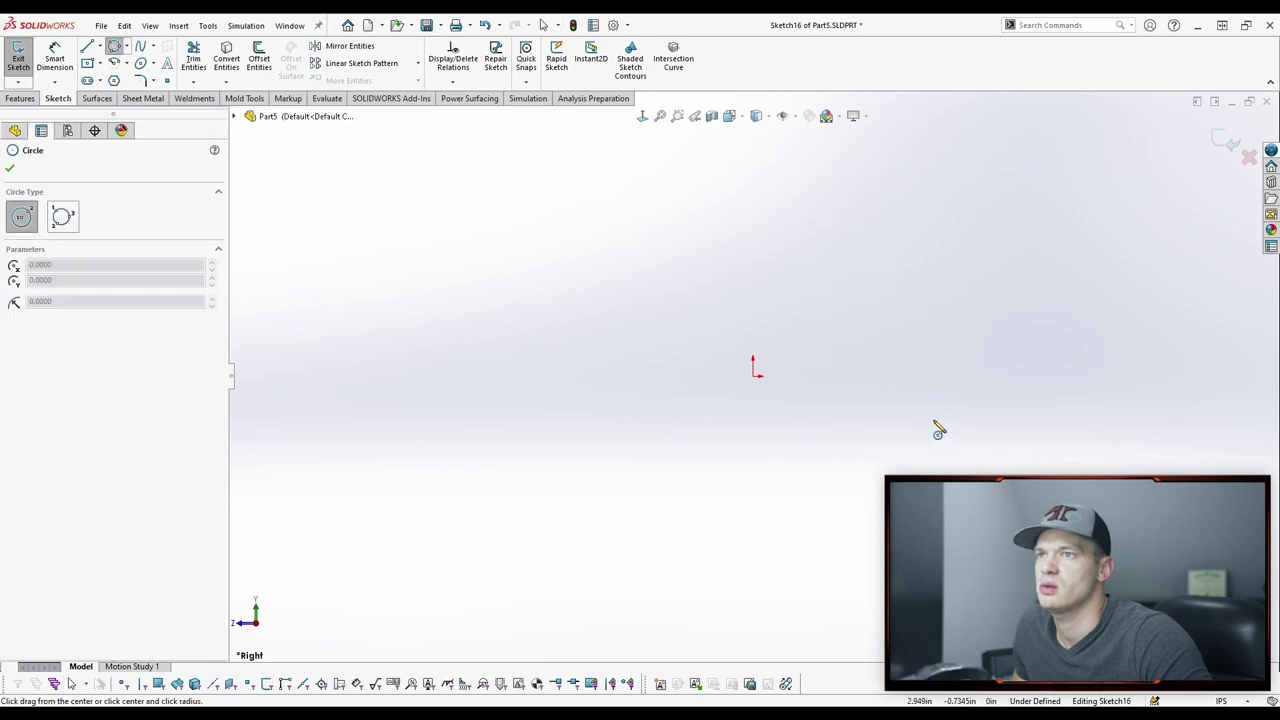
{"action": "left_click", "coordinate": [925, 377]}
{"action": "left_click", "coordinate": [952, 456]}
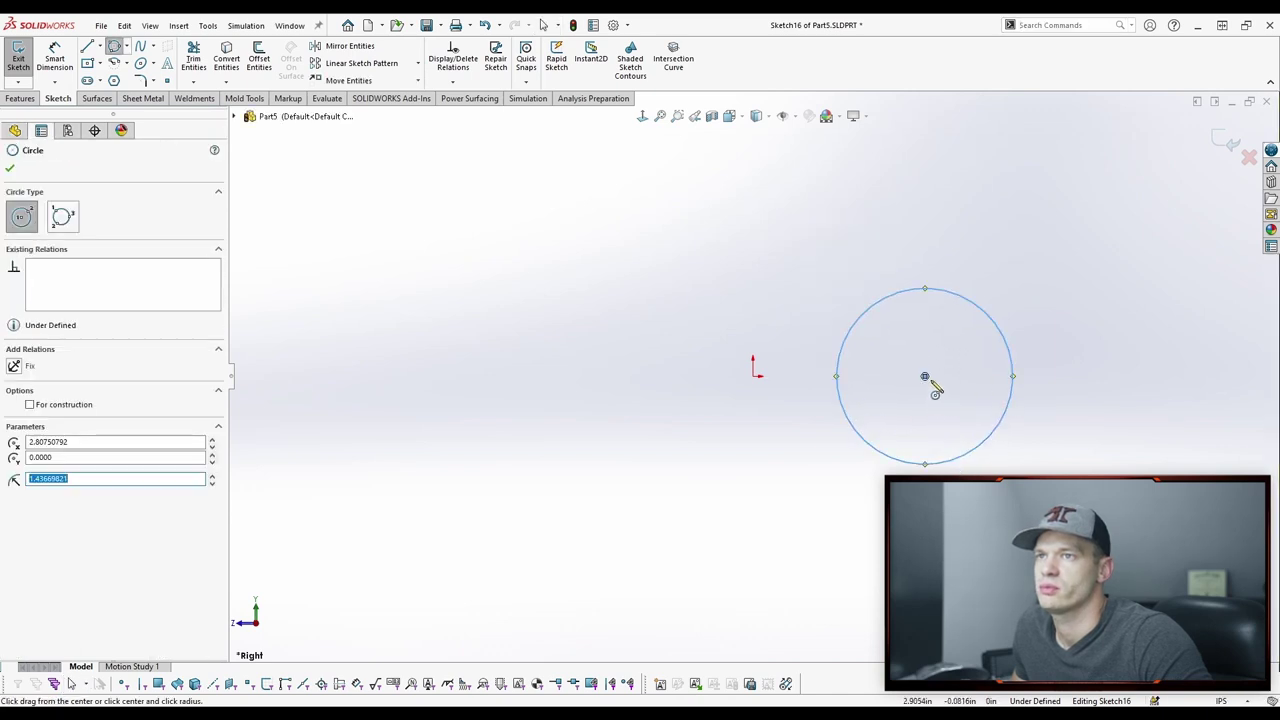
{"action": "left_click", "coordinate": [925, 377]}
{"action": "left_click", "coordinate": [980, 539]}
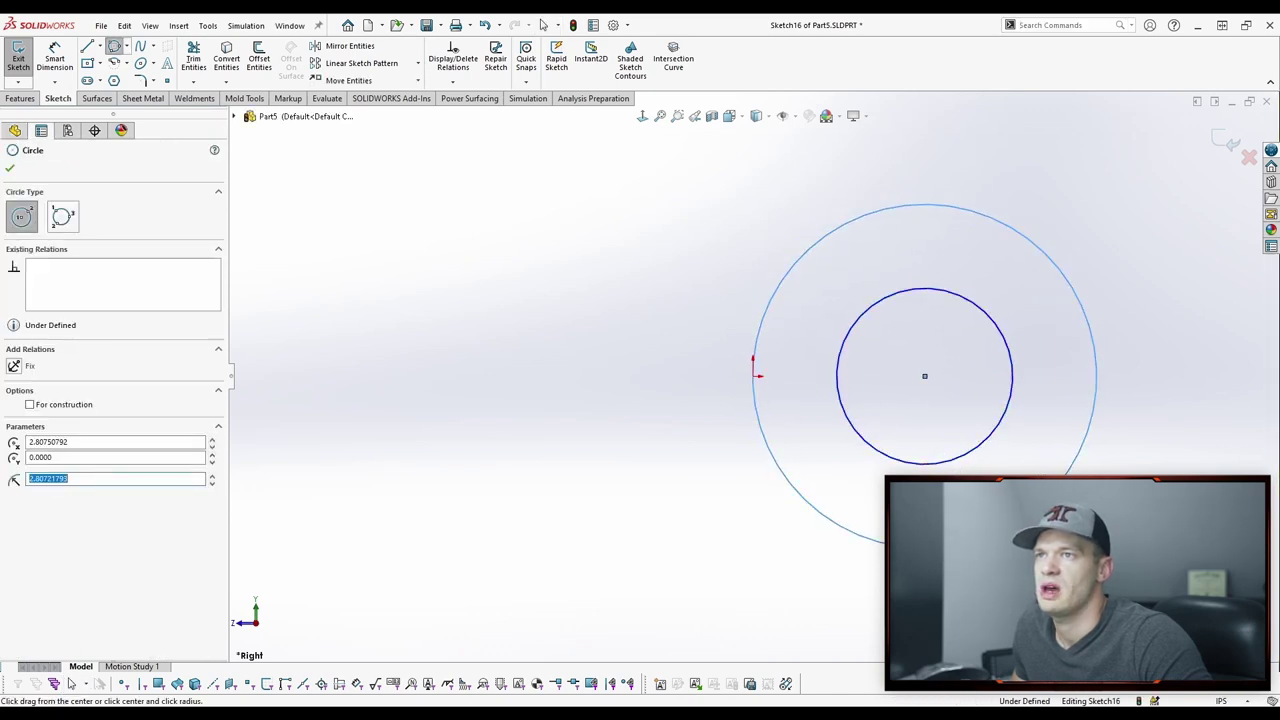
{"action": "key", "text": "Escape"}
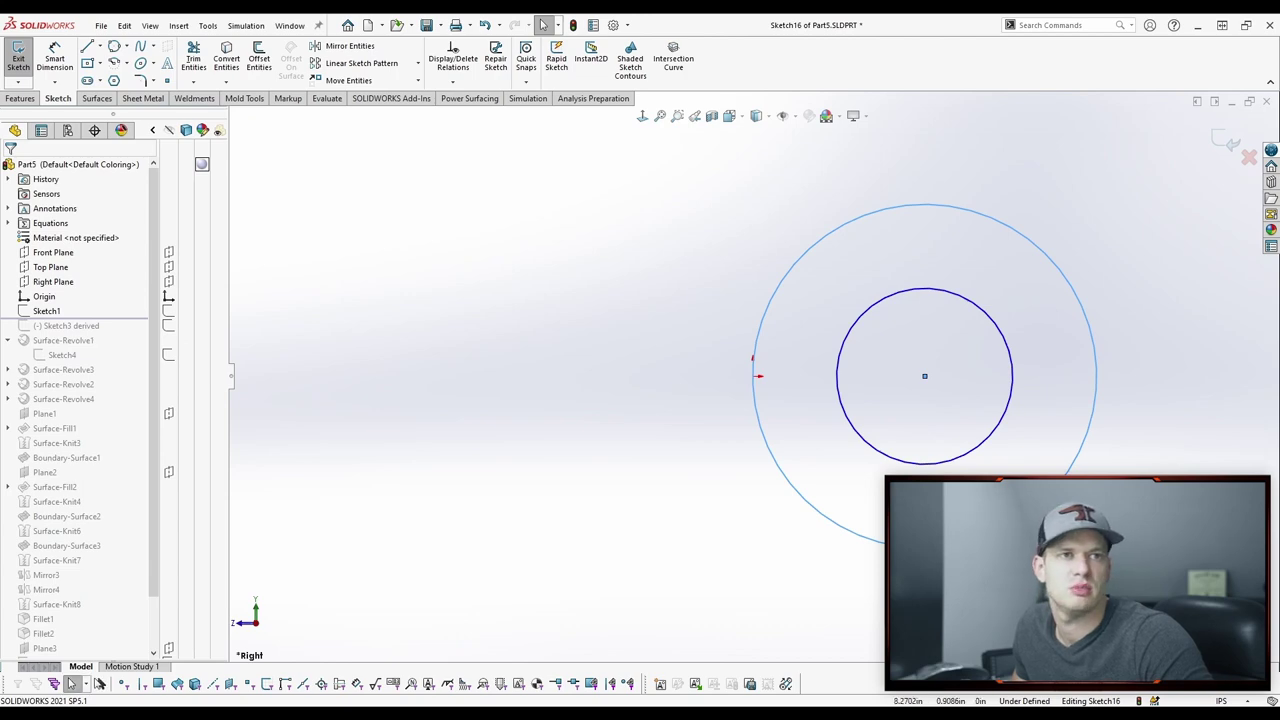
Step: Bring up the annotated Snip & Sketch image to review the traced curves, and return to the sketch with nothing selected
{"action": "mouse_move", "coordinate": [660, 719]}
{"action": "left_mouse_down"}
{"action": "mouse_move", "coordinate": [660, 594]}
{"action": "mouse_move", "coordinate": [300, 34]}
{"action": "mouse_move", "coordinate": [369, 114]}
{"action": "left_mouse_up"}
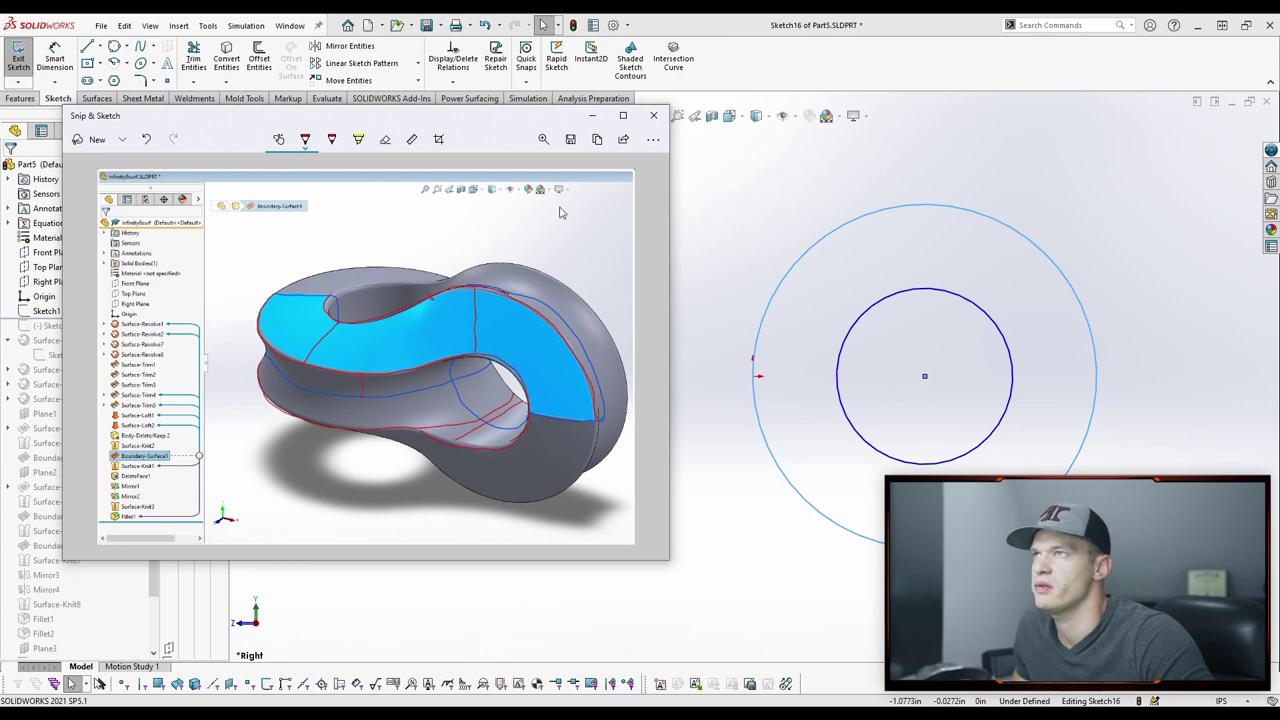
{"action": "left_click_drag", "start_coordinate": [514, 118], "coordinate": [0, 118]}
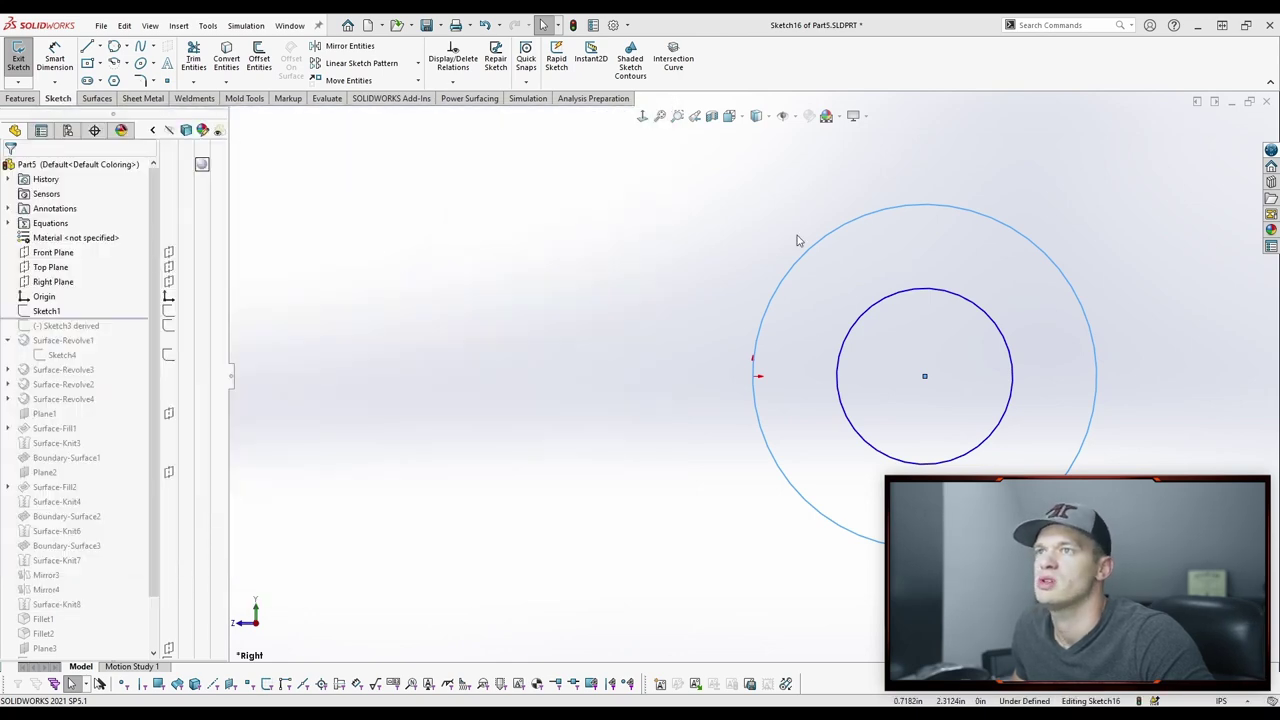
{"action": "left_click", "coordinate": [677, 389]}
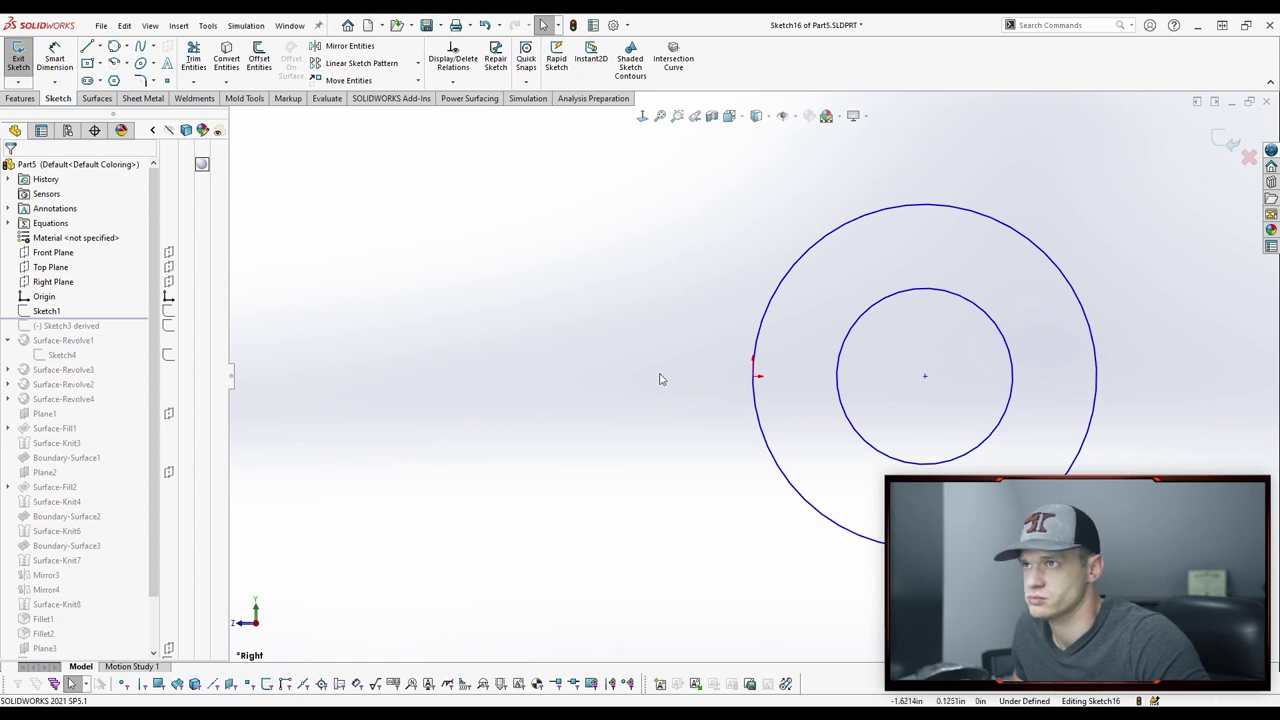
Step: Dimension the outer circle's diameter to 3.5 in and the inner circle's diameter to 1.5 in
{"action": "key", "text": "s"}
{"action": "left_click", "coordinate": [632, 350]}
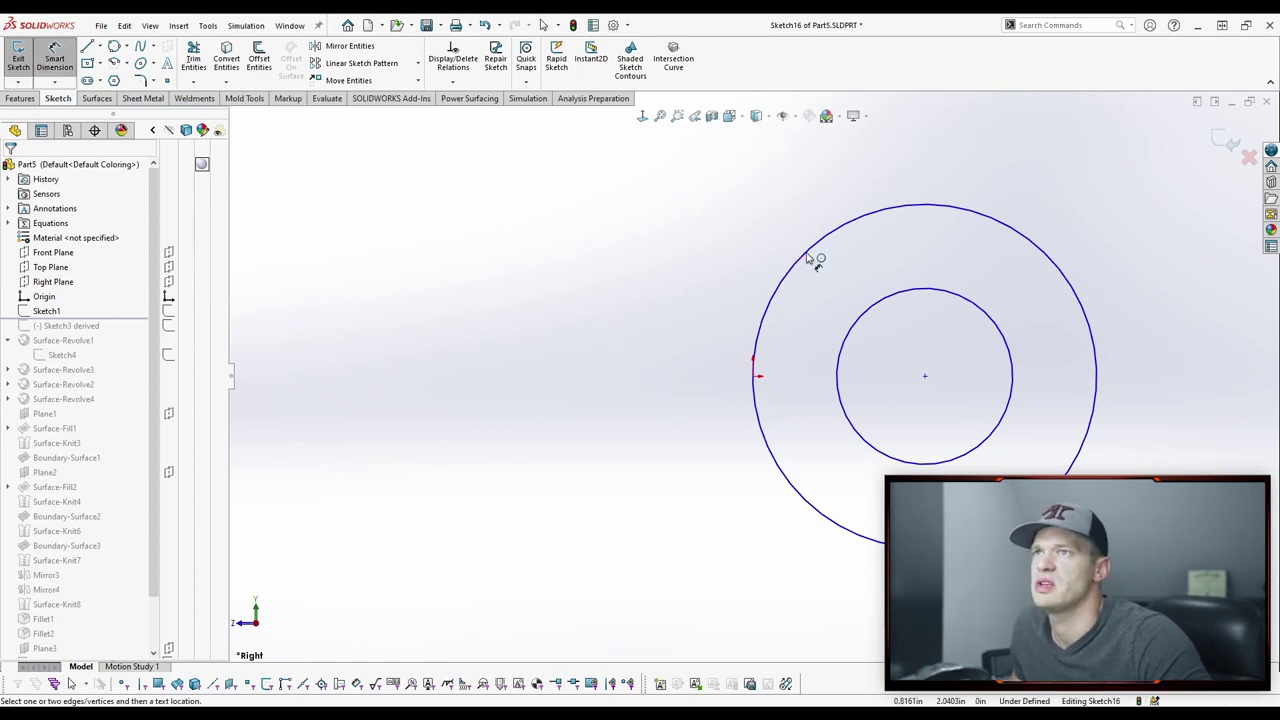
{"action": "left_click", "coordinate": [886, 203]}
{"action": "left_click", "coordinate": [915, 165]}
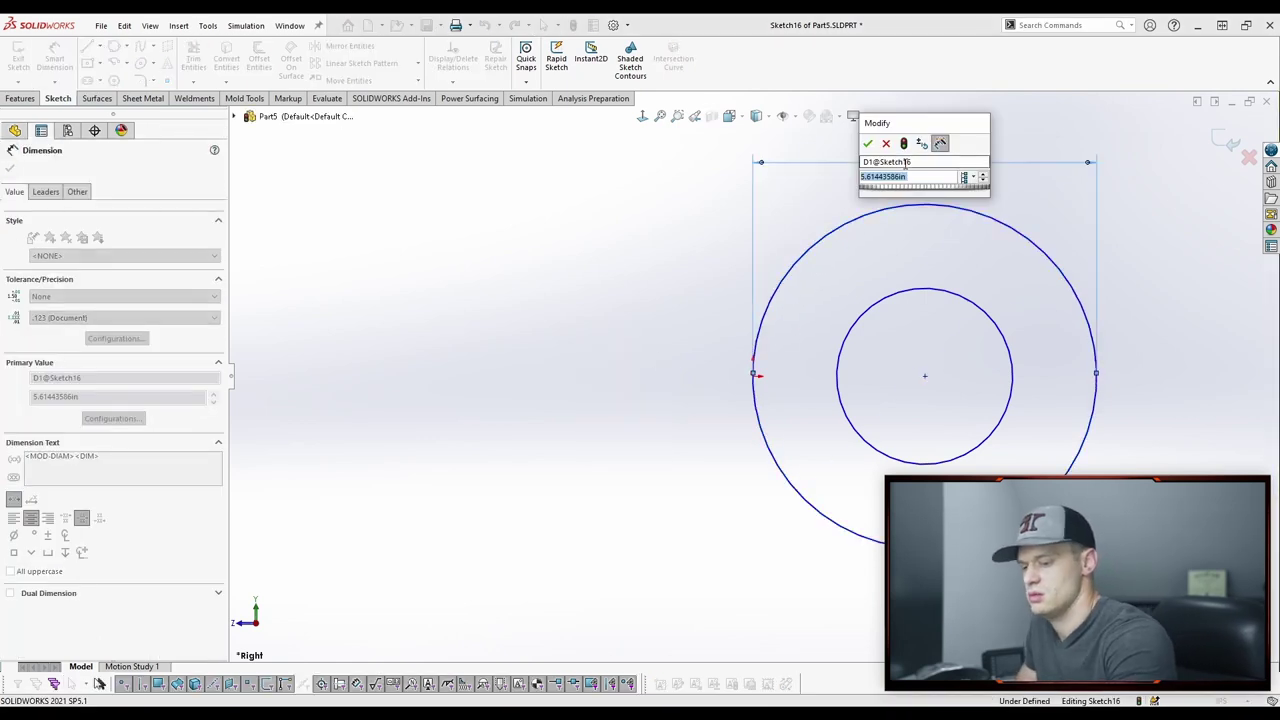
{"action": "type", "text": "3.5"}
{"action": "key", "text": "Return"}
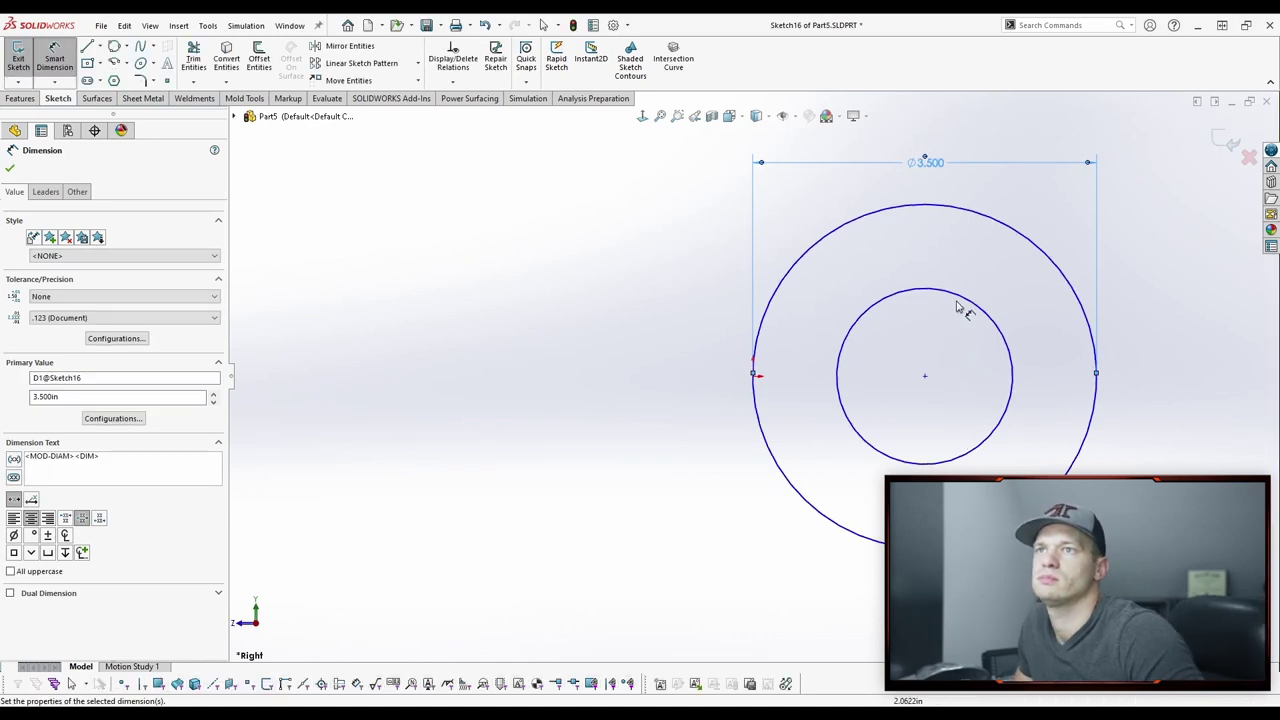
{"action": "left_click", "coordinate": [964, 301]}
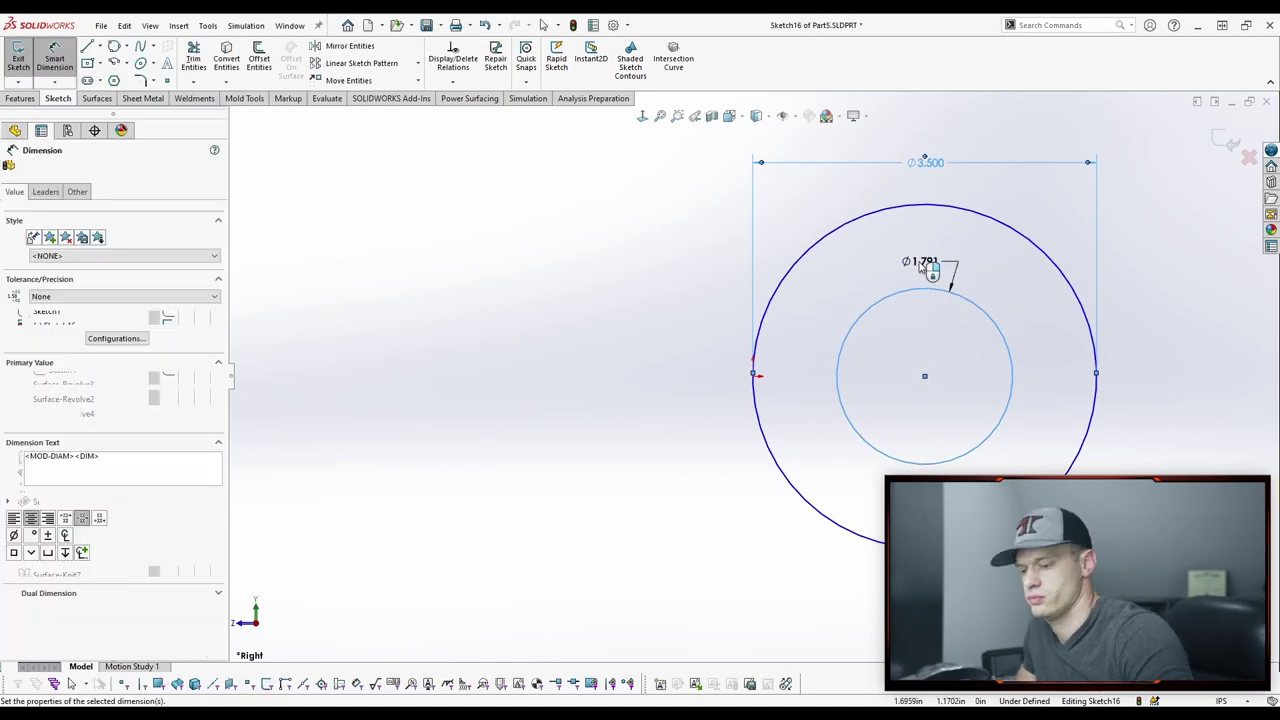
{"action": "left_click", "coordinate": [927, 262]}
{"action": "type", "text": "1.5"}
{"action": "key", "text": "Return"}
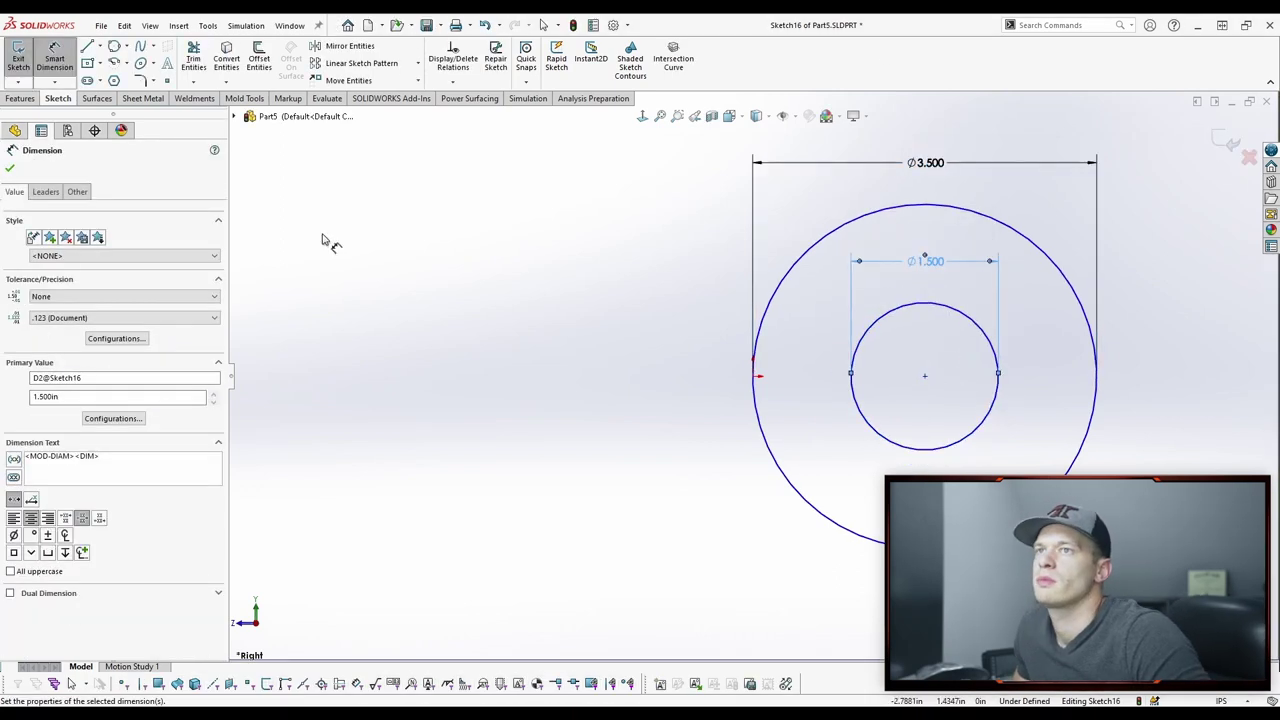
Step: Check the annotated reference image again for how the circular profiles relate to the surface, and return to the circle sketch
{"action": "mouse_move", "coordinate": [0, 208]}
{"action": "left_mouse_down"}
{"action": "mouse_move", "coordinate": [598, 183]}
{"action": "mouse_move", "coordinate": [741, 134]}
{"action": "mouse_move", "coordinate": [721, 123]}
{"action": "left_mouse_up"}
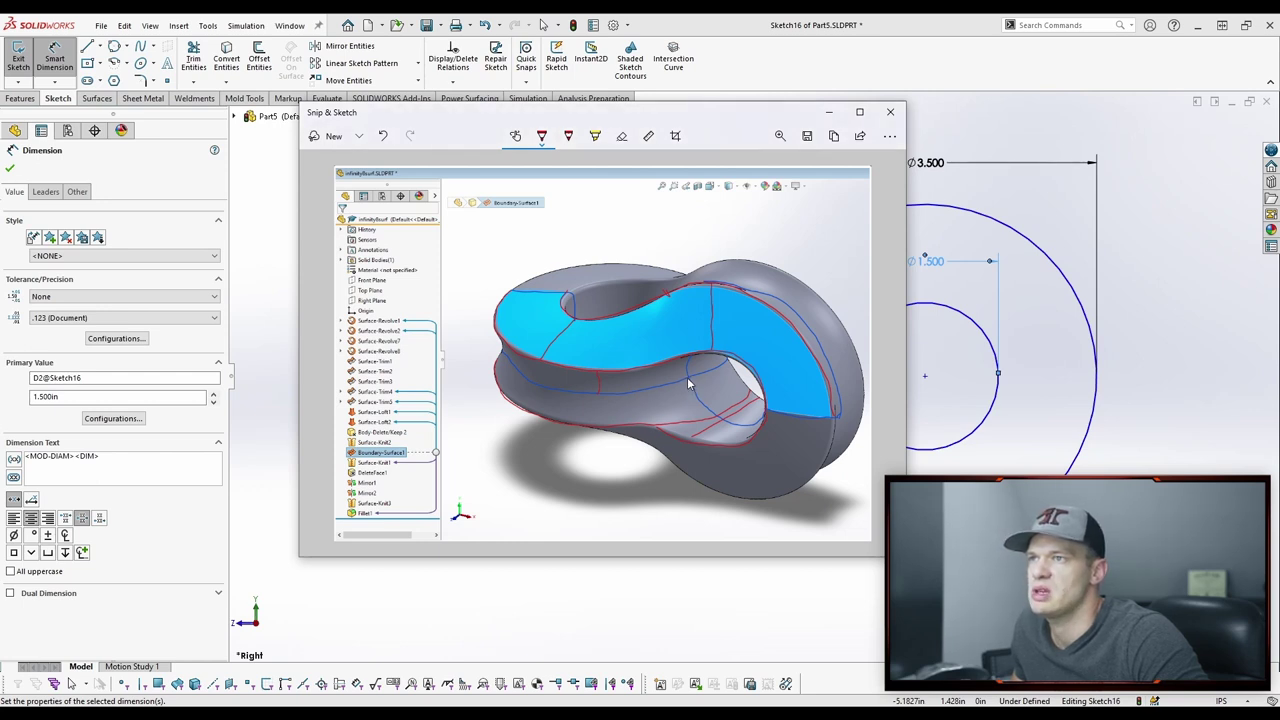
{"action": "left_click_drag", "start_coordinate": [711, 121], "coordinate": [0, 130]}
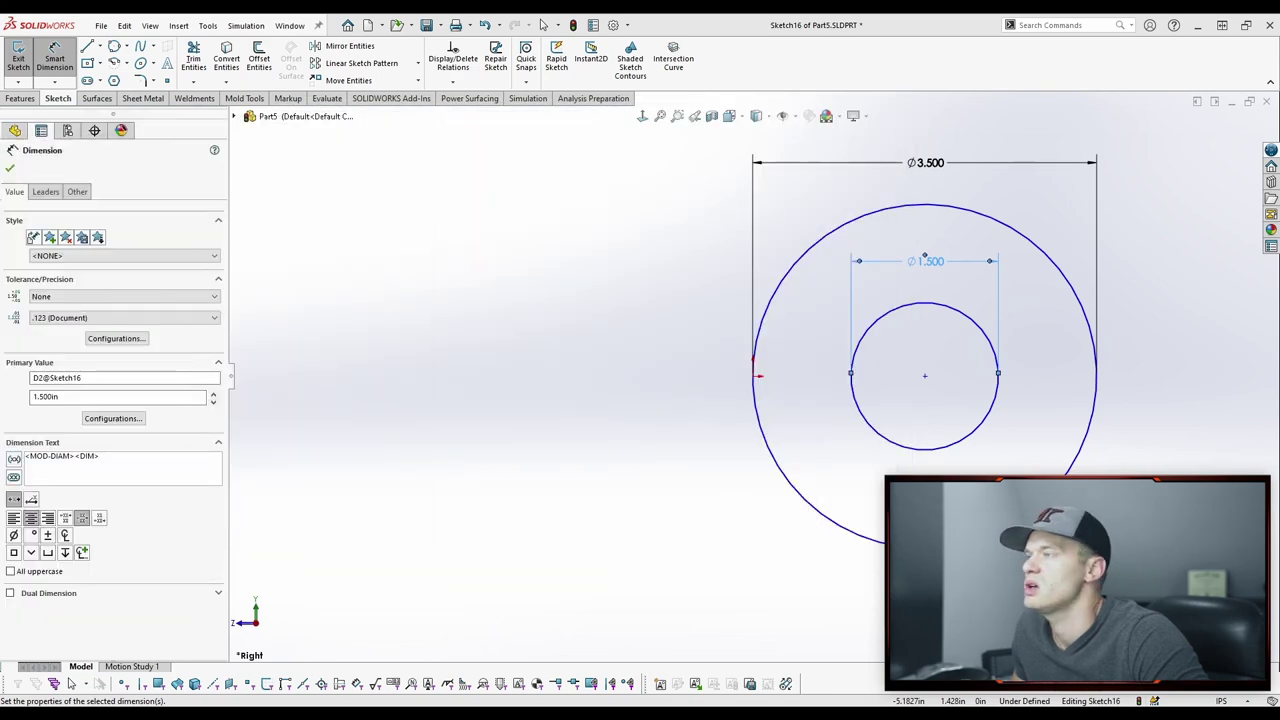
{"action": "key", "text": "Escape"}
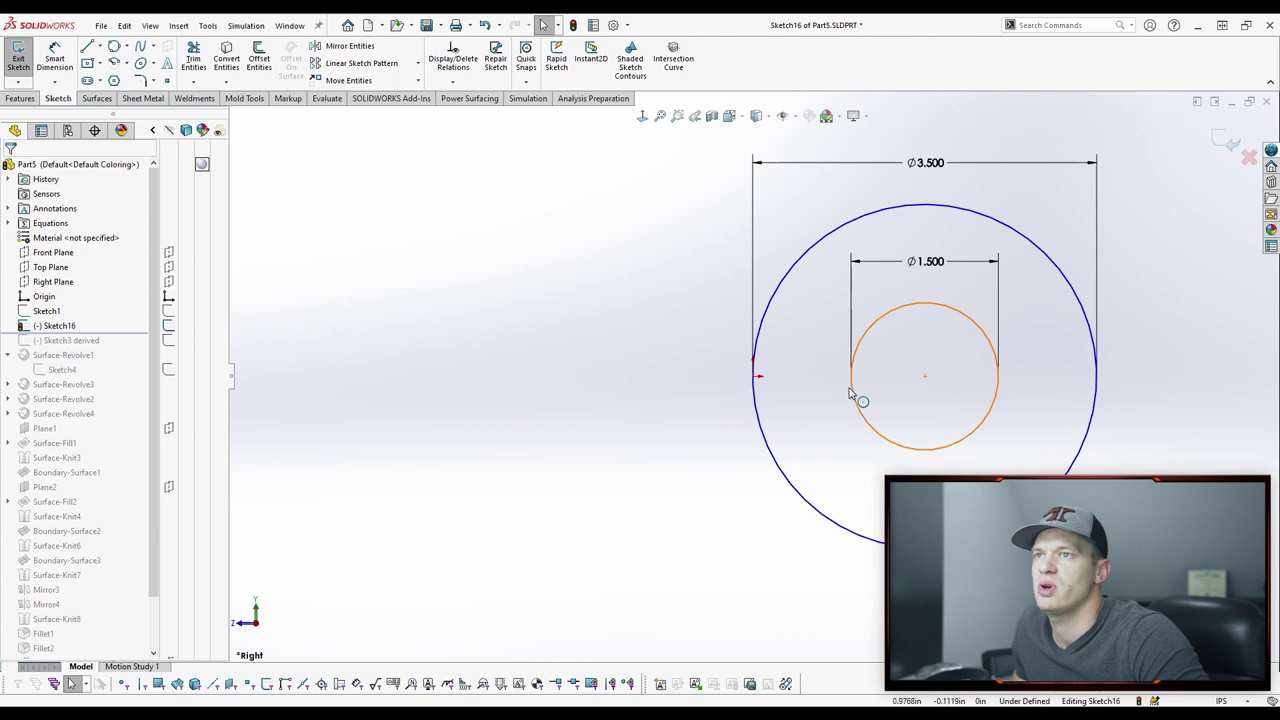
Step: Add a horizontal relation between the origin and the circles' common centre point
{"action": "left_click", "coordinate": [759, 378]}
{"action": "left_click", "coordinate": [924, 376], "text": "ctrl"}
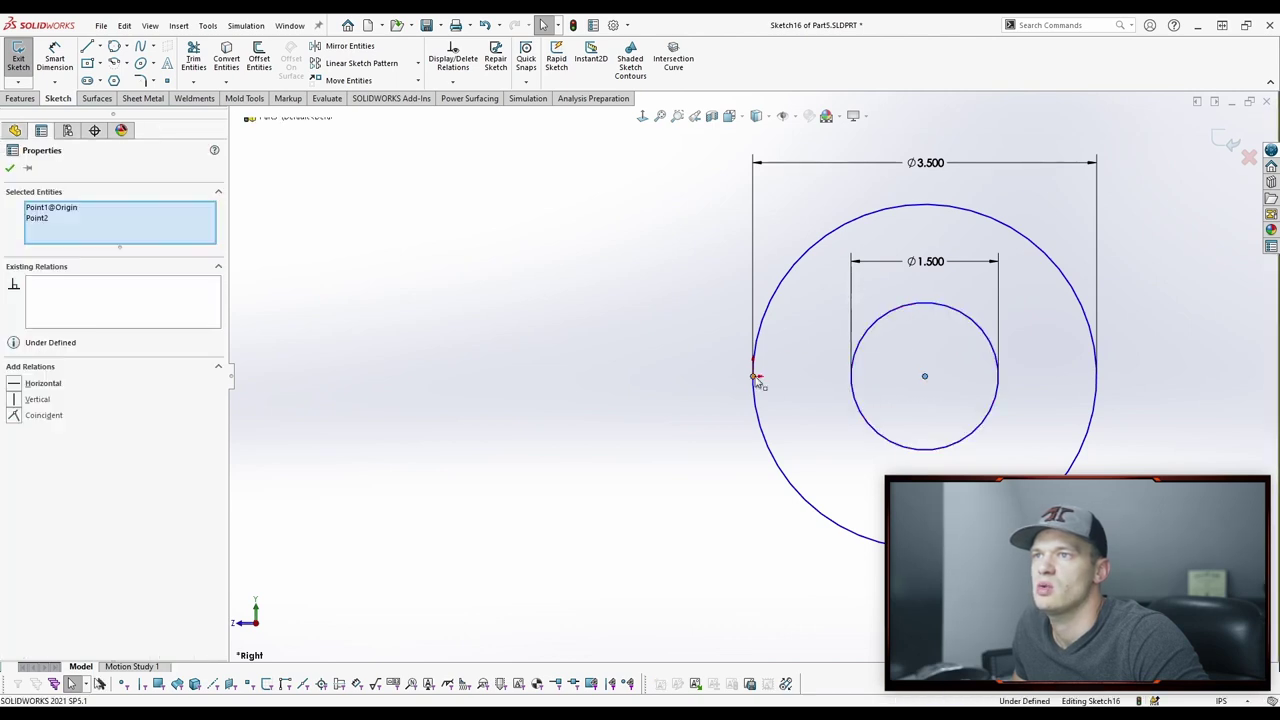
{"action": "left_click", "coordinate": [800, 301]}
{"action": "left_click", "coordinate": [853, 434]}
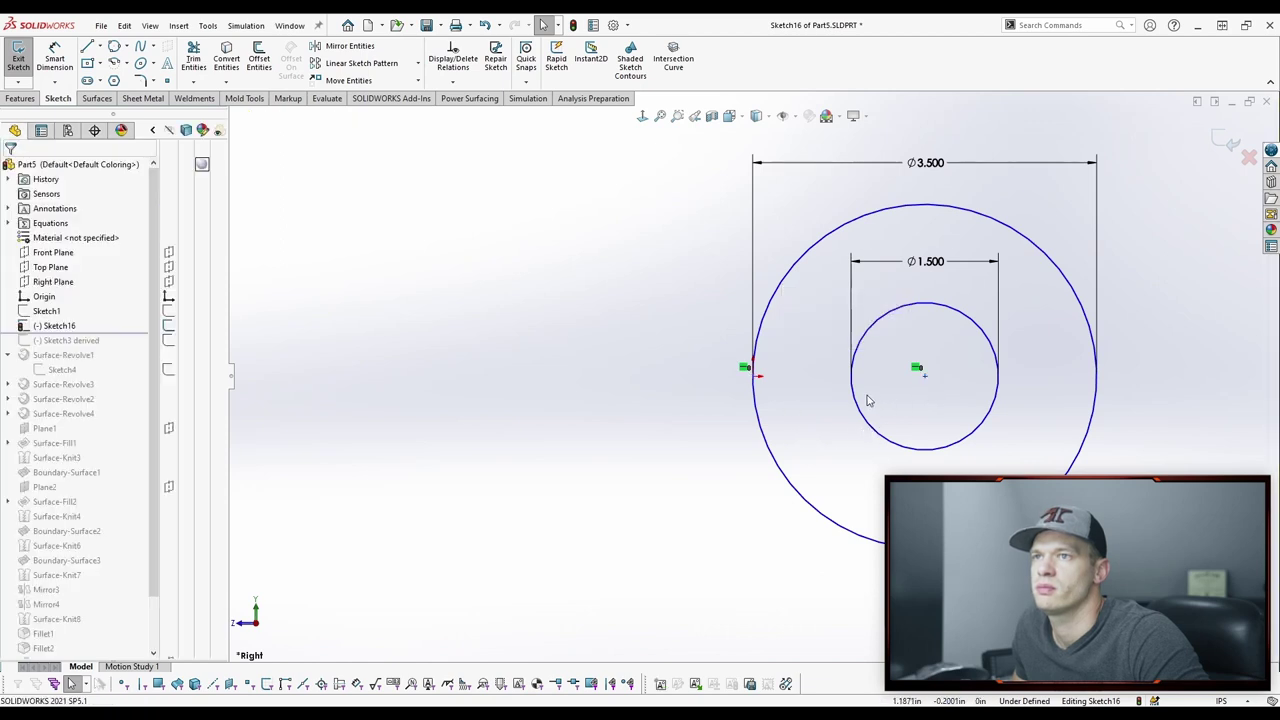
Step: Make the 1.5 in inner circle coincident with the origin
{"action": "left_click", "coordinate": [851, 394]}
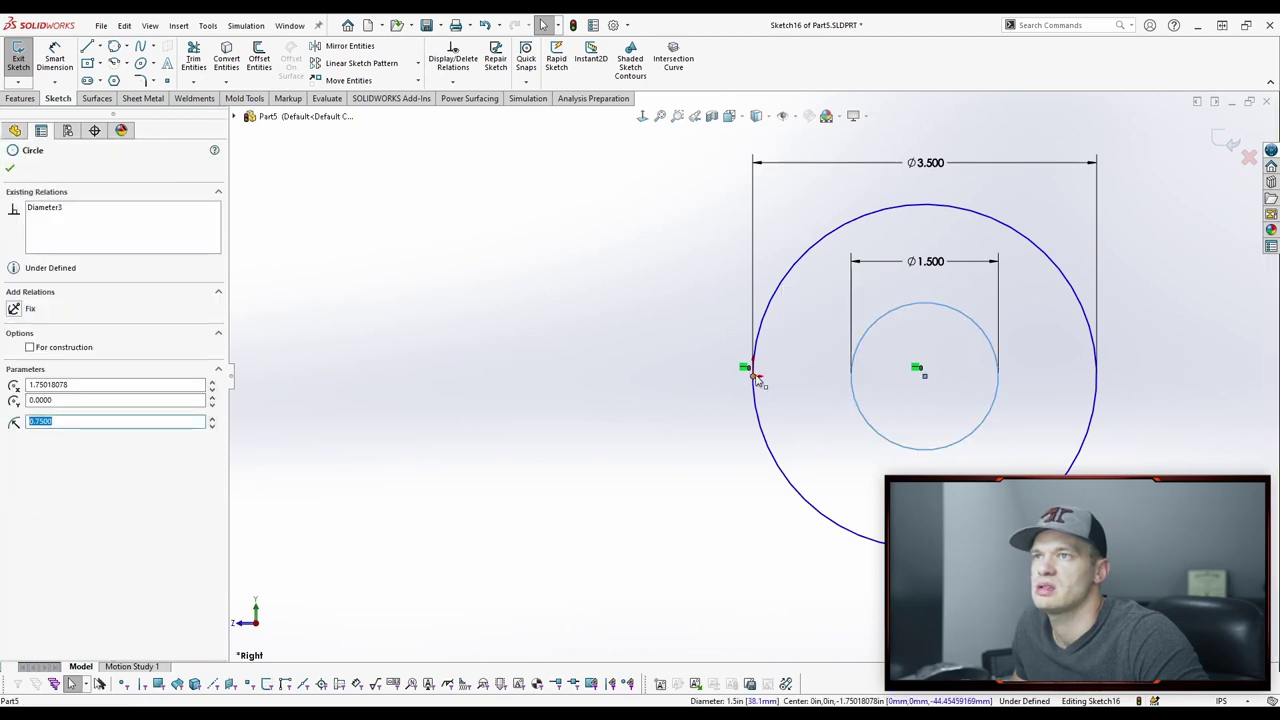
{"action": "left_click", "coordinate": [759, 378], "text": "ctrl"}
{"action": "left_click", "coordinate": [813, 306]}
{"action": "left_click", "coordinate": [283, 187]}
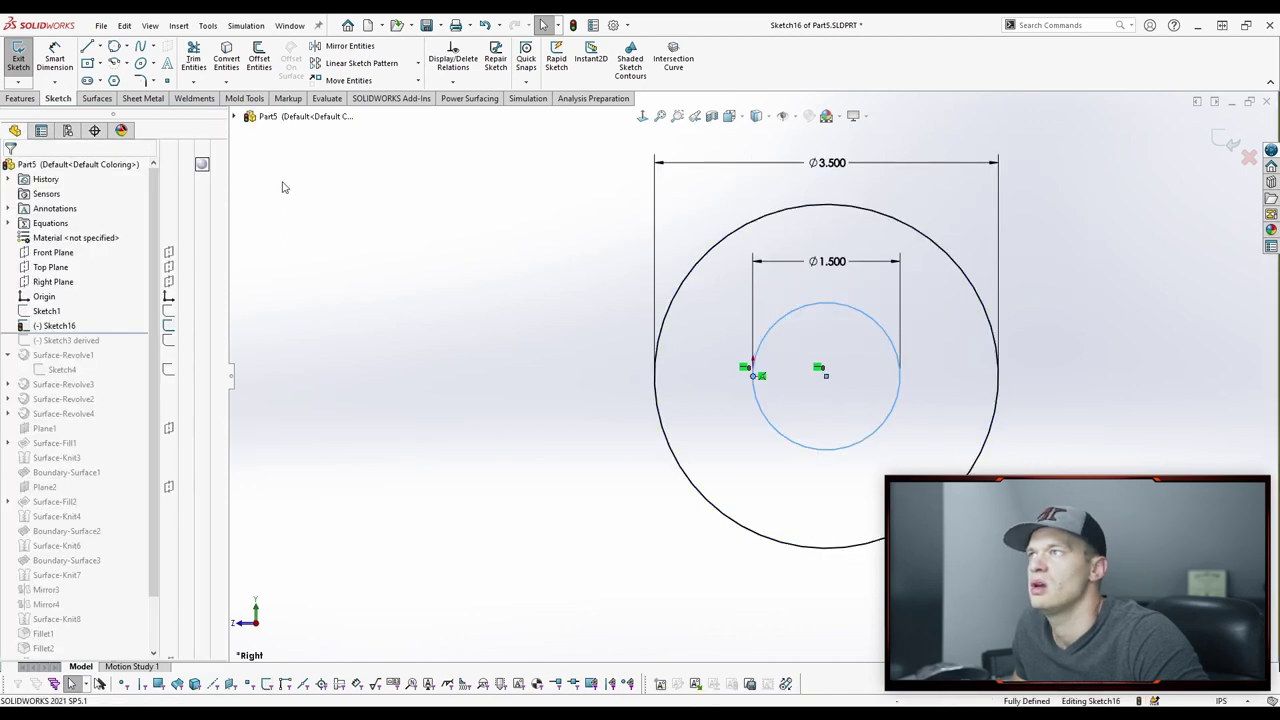
Step: Check where the Top and Front planes lie relative to the two dimensioned circles
{"action": "left_click", "coordinate": [55, 268]}
{"action": "left_click", "coordinate": [53, 252]}
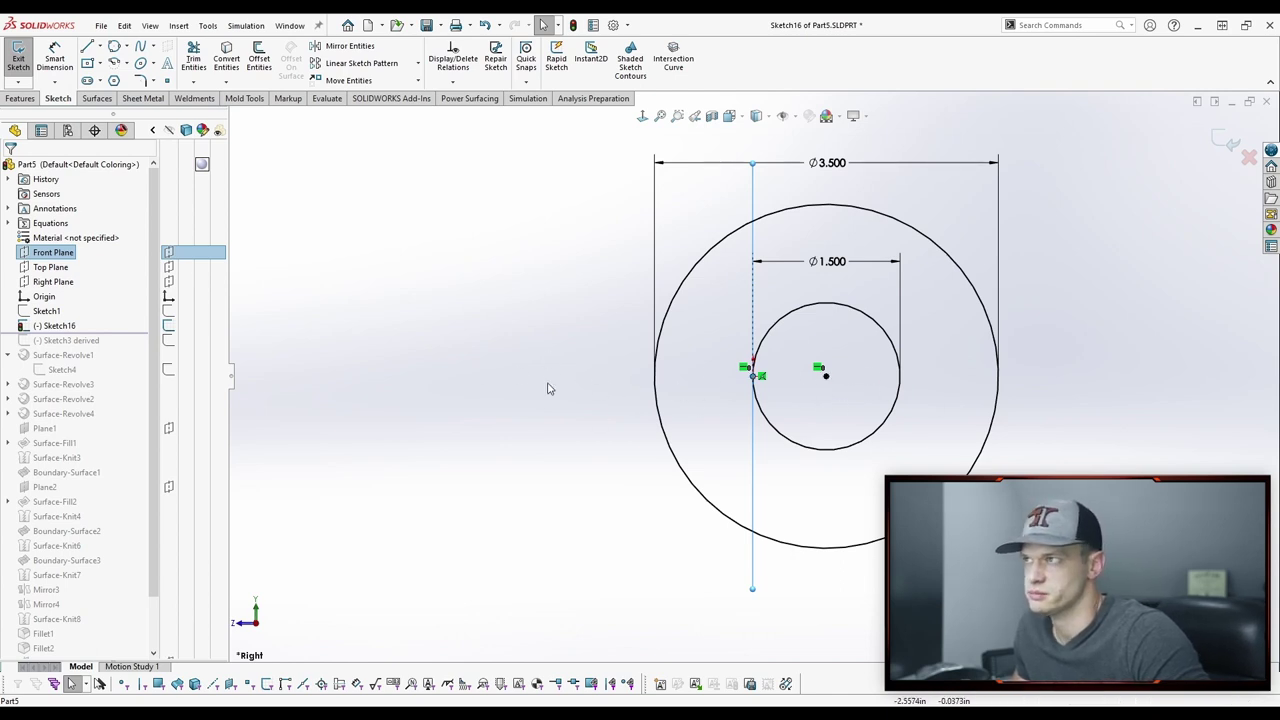
{"action": "key", "text": "Escape"}
{"action": "key", "text": "f"}
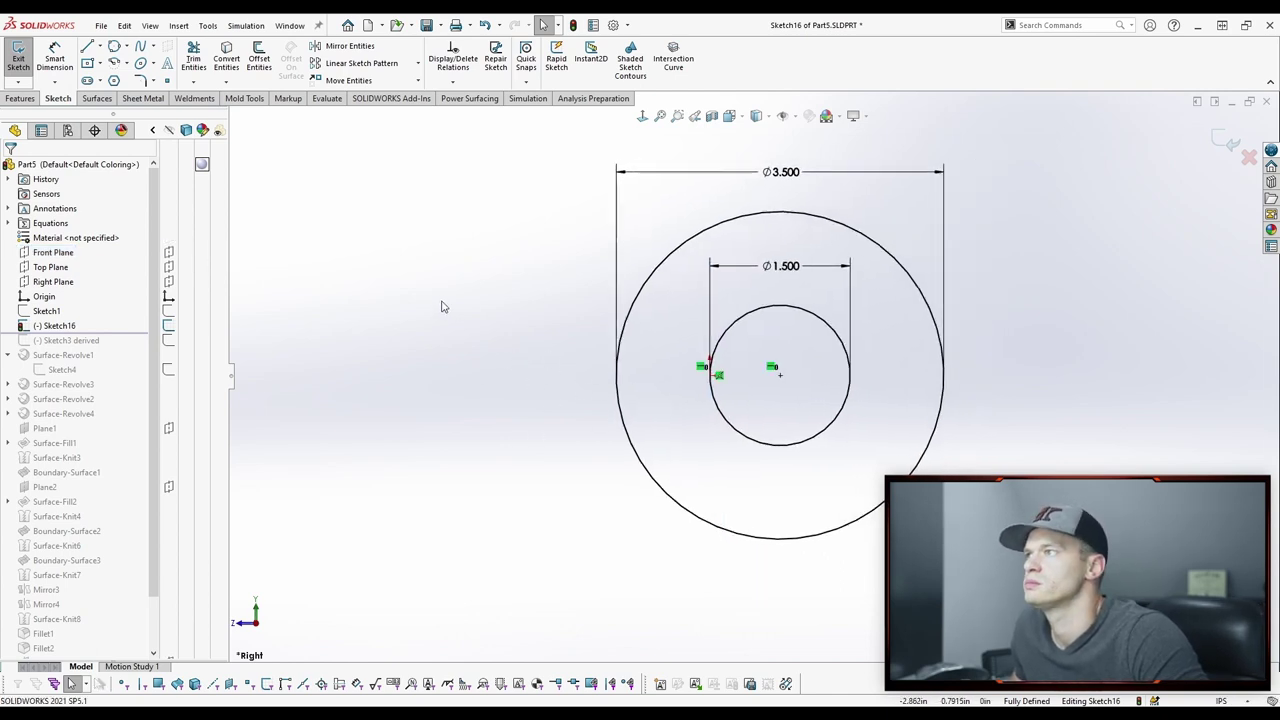
Step: Recheck the annotated reference image and sketch a vertical construction line beside the circles, on the origin side
{"action": "key", "text": "s"}
{"action": "left_click", "coordinate": [471, 331]}
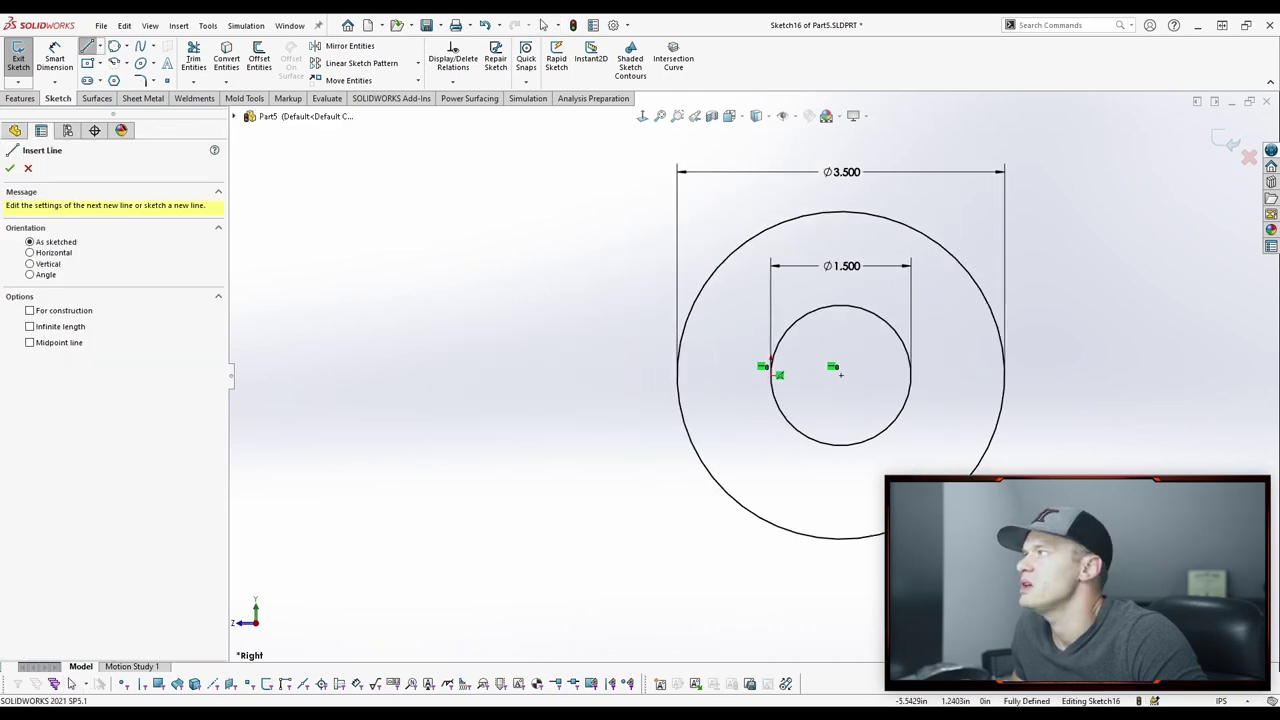
{"action": "mouse_move", "coordinate": [0, 168]}
{"action": "left_mouse_down"}
{"action": "mouse_move", "coordinate": [694, 154]}
{"action": "mouse_move", "coordinate": [829, 137]}
{"action": "left_mouse_up"}
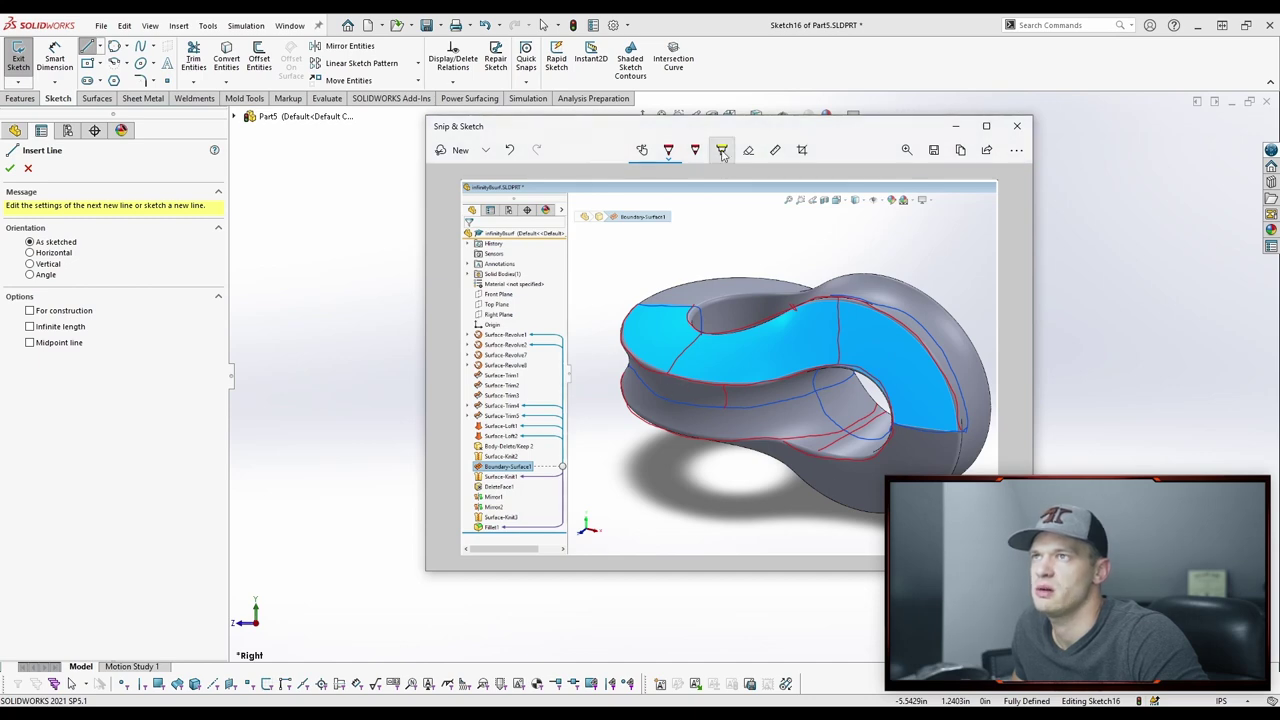
{"action": "mouse_move", "coordinate": [775, 132]}
{"action": "left_mouse_down"}
{"action": "mouse_move", "coordinate": [0, 140]}
{"action": "mouse_move", "coordinate": [680, 163]}
{"action": "left_mouse_up"}
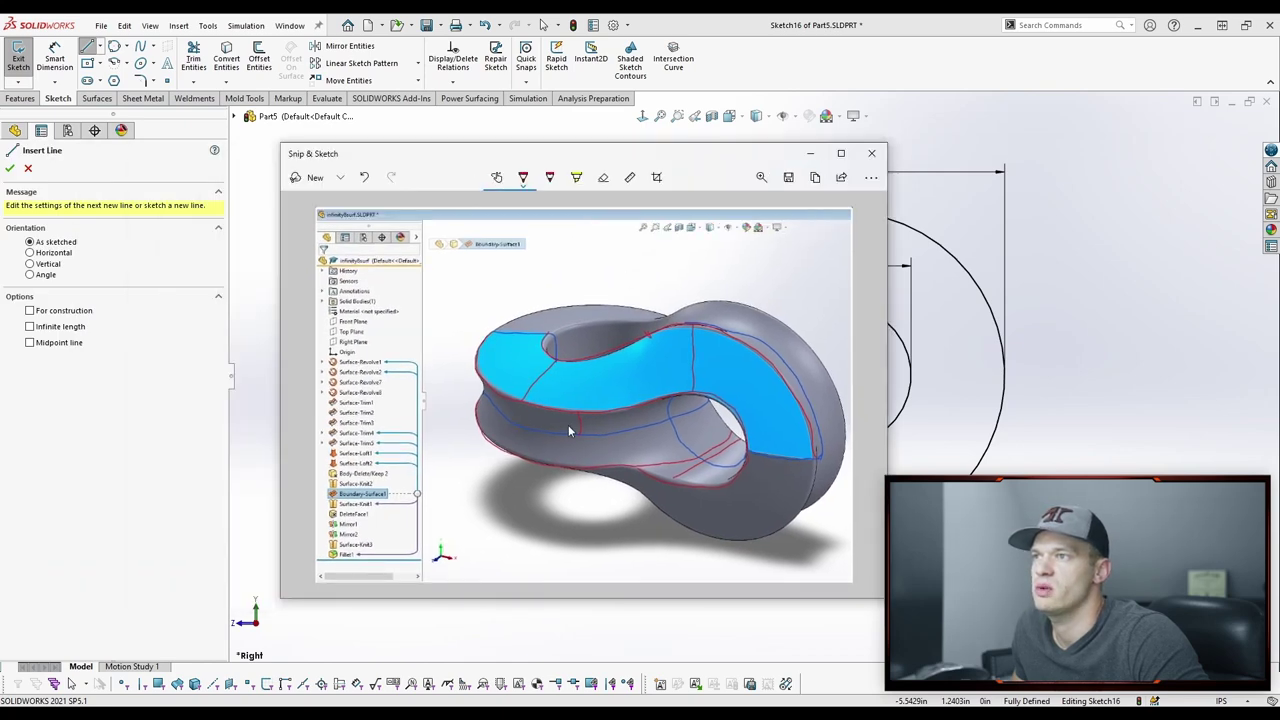
{"action": "left_click_drag", "start_coordinate": [606, 155], "coordinate": [0, 150]}
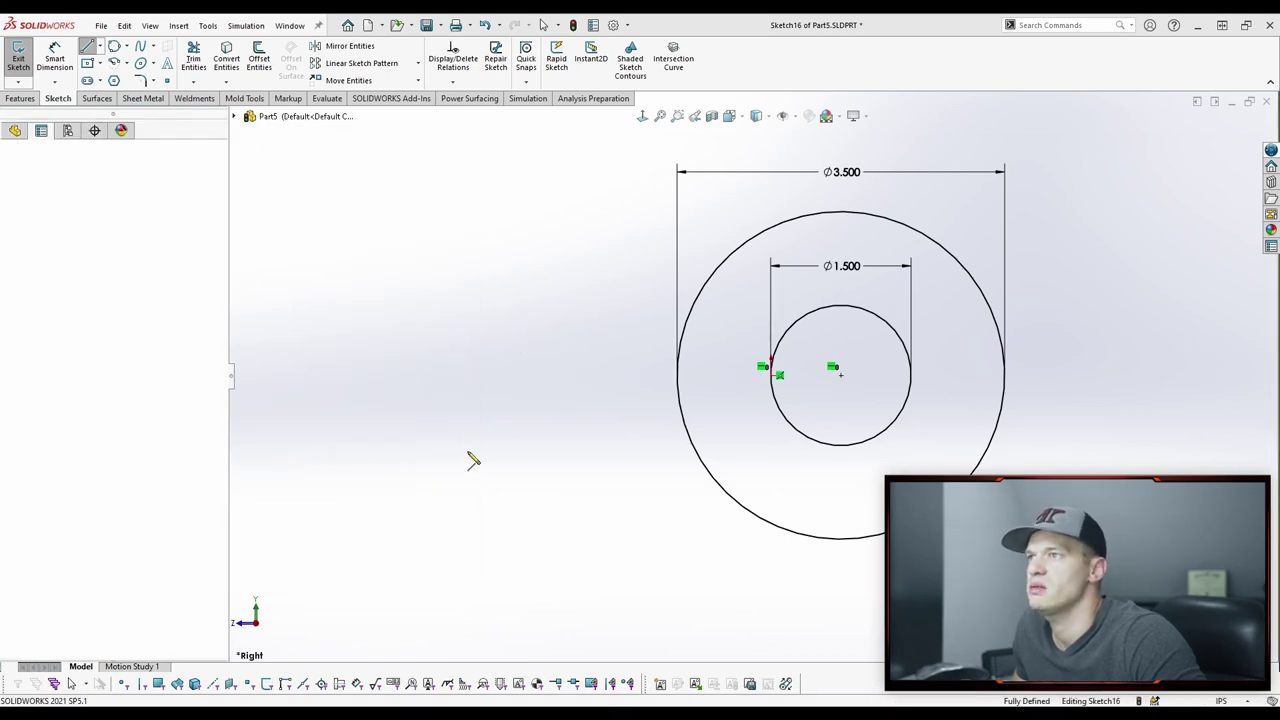
{"action": "left_click_drag", "start_coordinate": [444, 321], "coordinate": [444, 472]}
{"action": "key", "text": "Escape"}
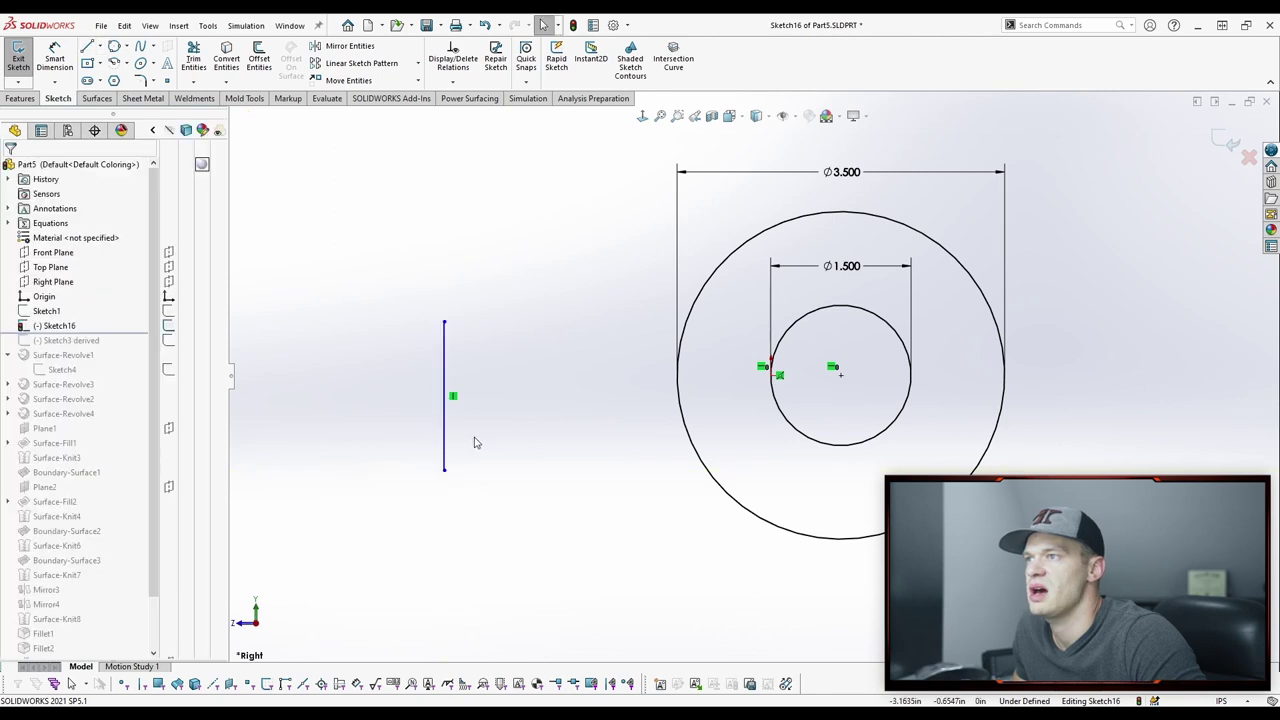
{"action": "left_click", "coordinate": [444, 428]}
{"action": "left_click", "coordinate": [485, 377]}
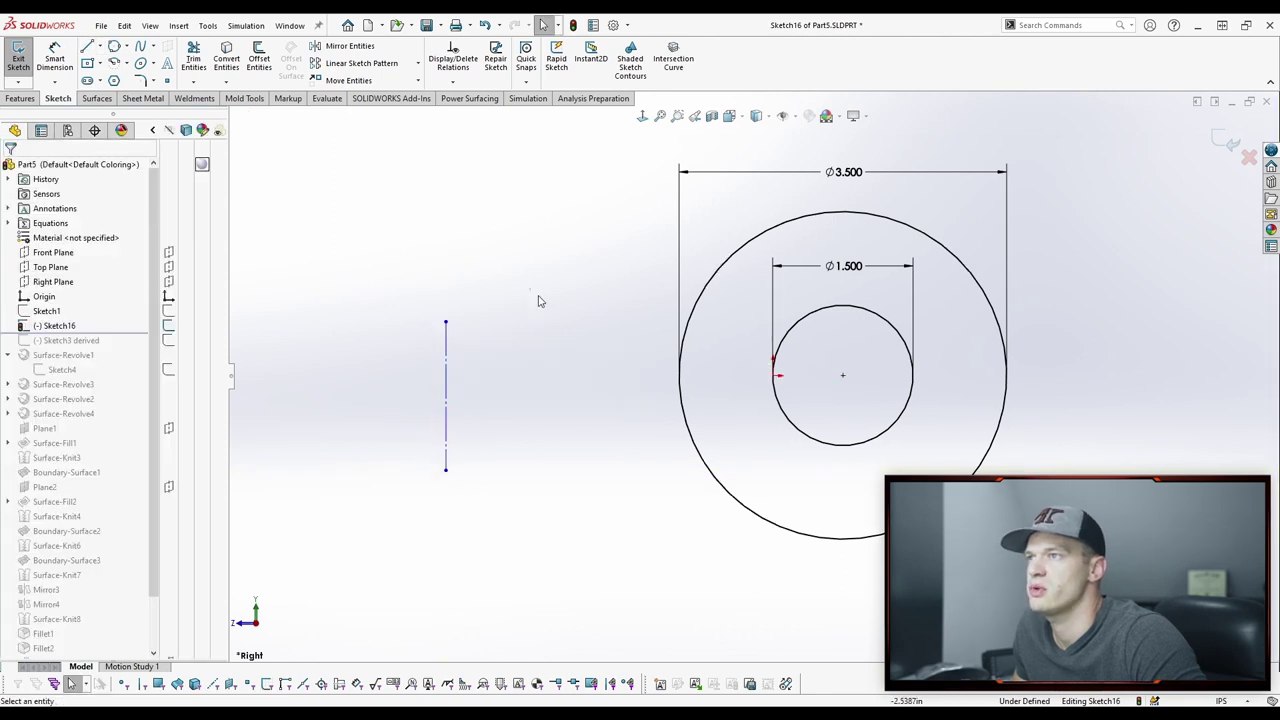
Step: Sketch a closed profile beside the vertical construction line with a vertical side, short horizontal base, concave arc of about 0.65 in radius and sloped top
{"action": "middle_click_drag", "start_coordinate": [540, 300], "coordinate": [606, 299], "text": "ctrl"}
{"action": "key", "text": "s"}
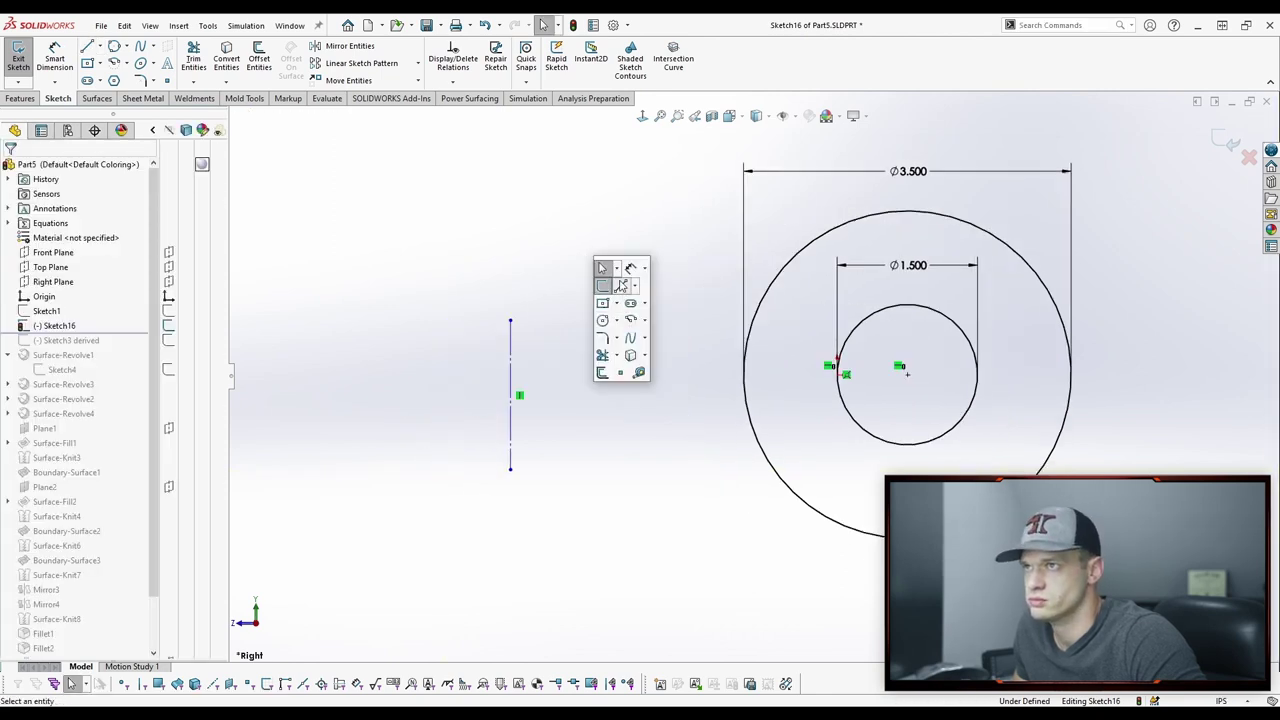
{"action": "left_click", "coordinate": [621, 286]}
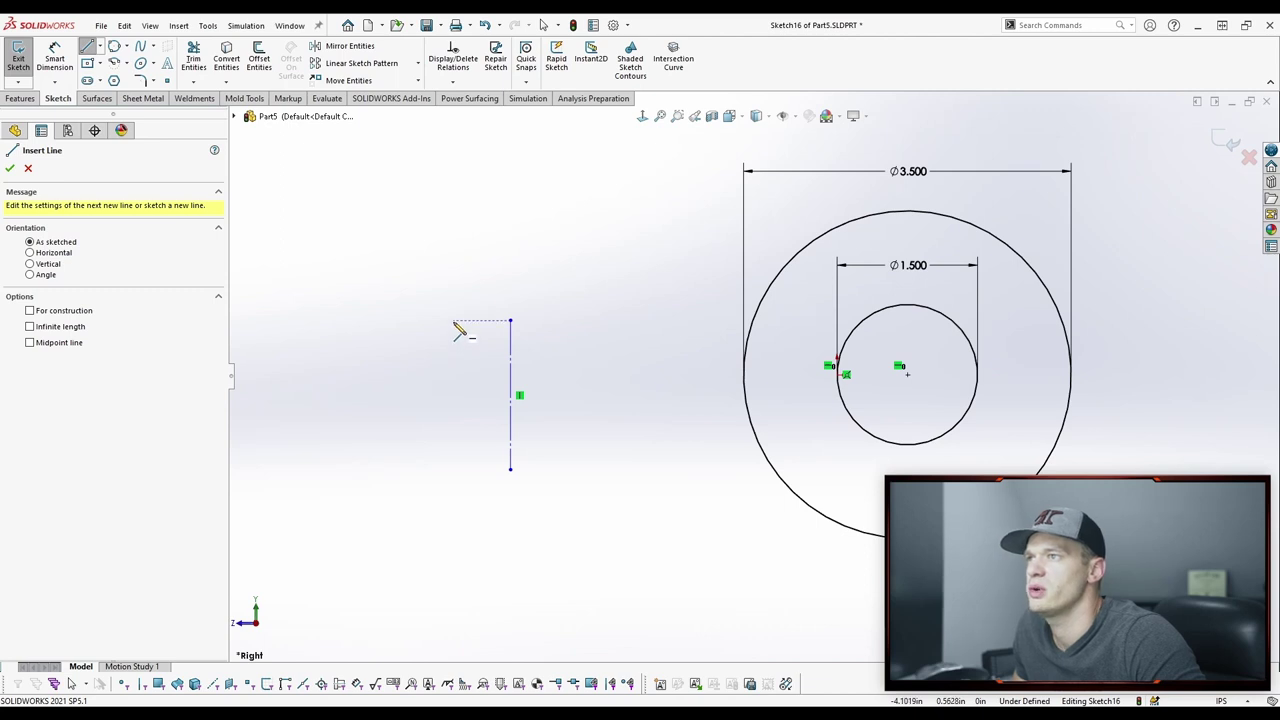
{"action": "left_click", "coordinate": [453, 321]}
{"action": "left_click", "coordinate": [452, 399]}
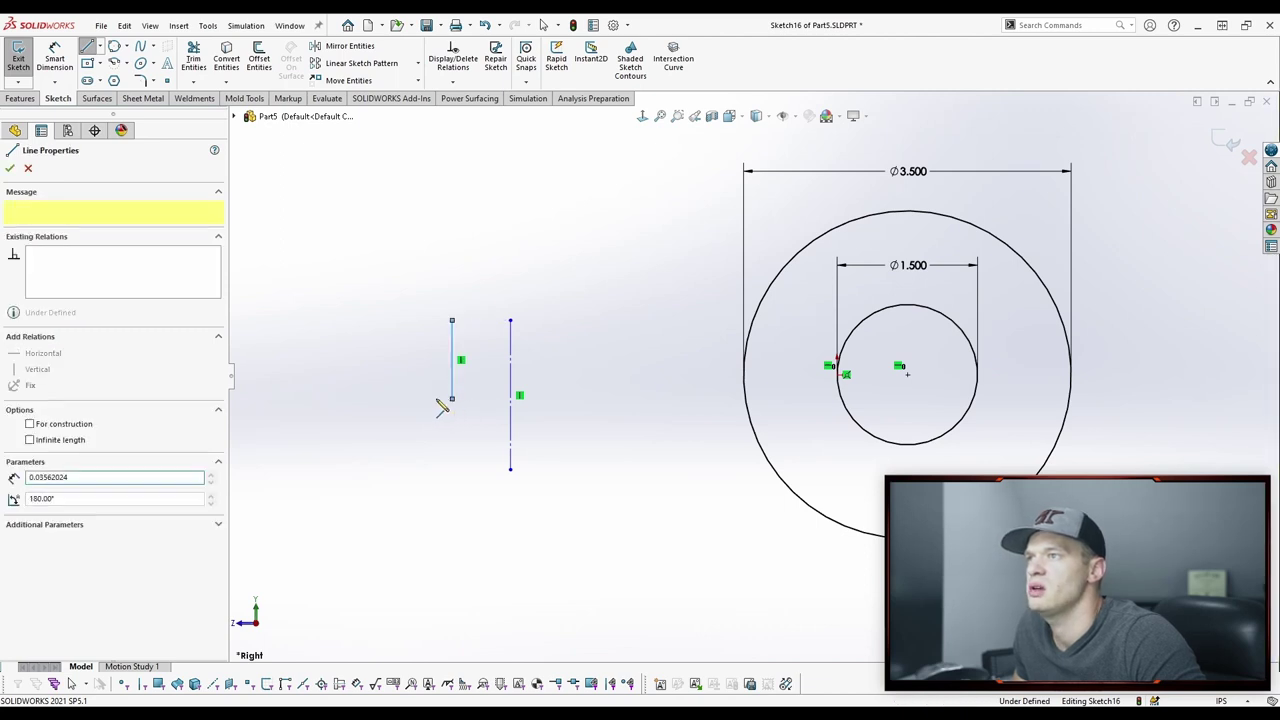
{"action": "left_click", "coordinate": [405, 399]}
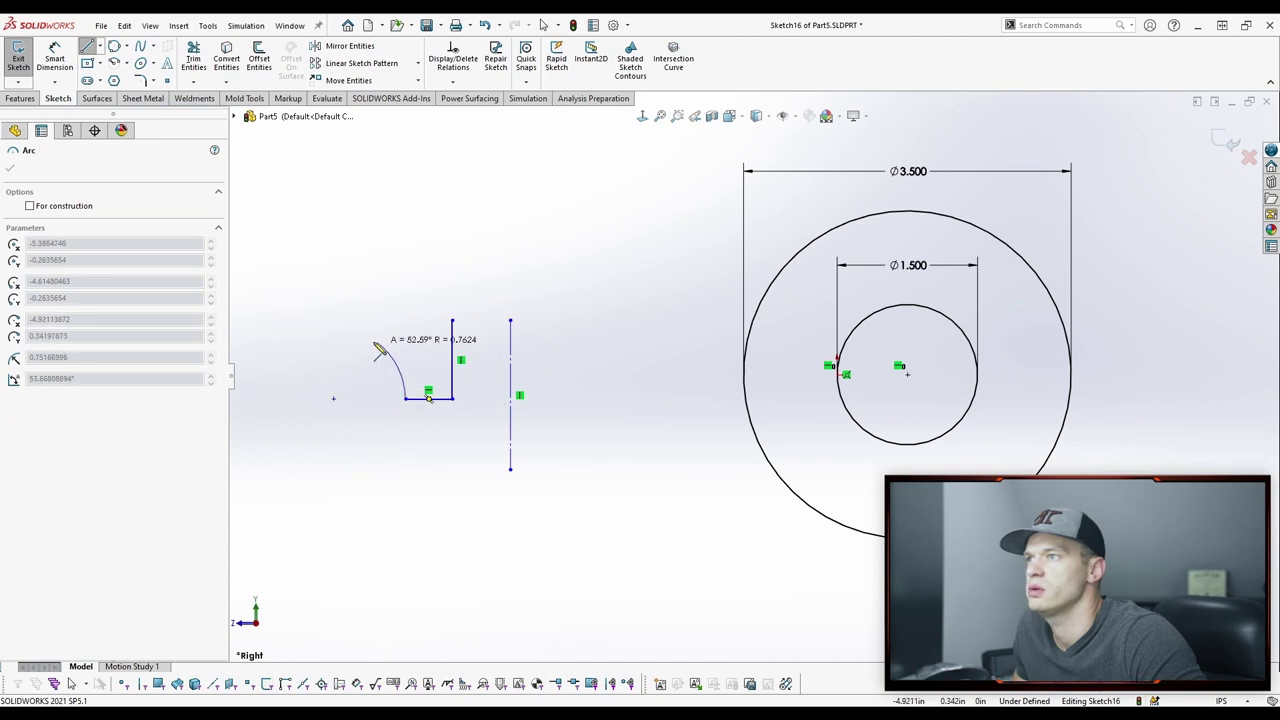
{"action": "left_click", "coordinate": [348, 339]}
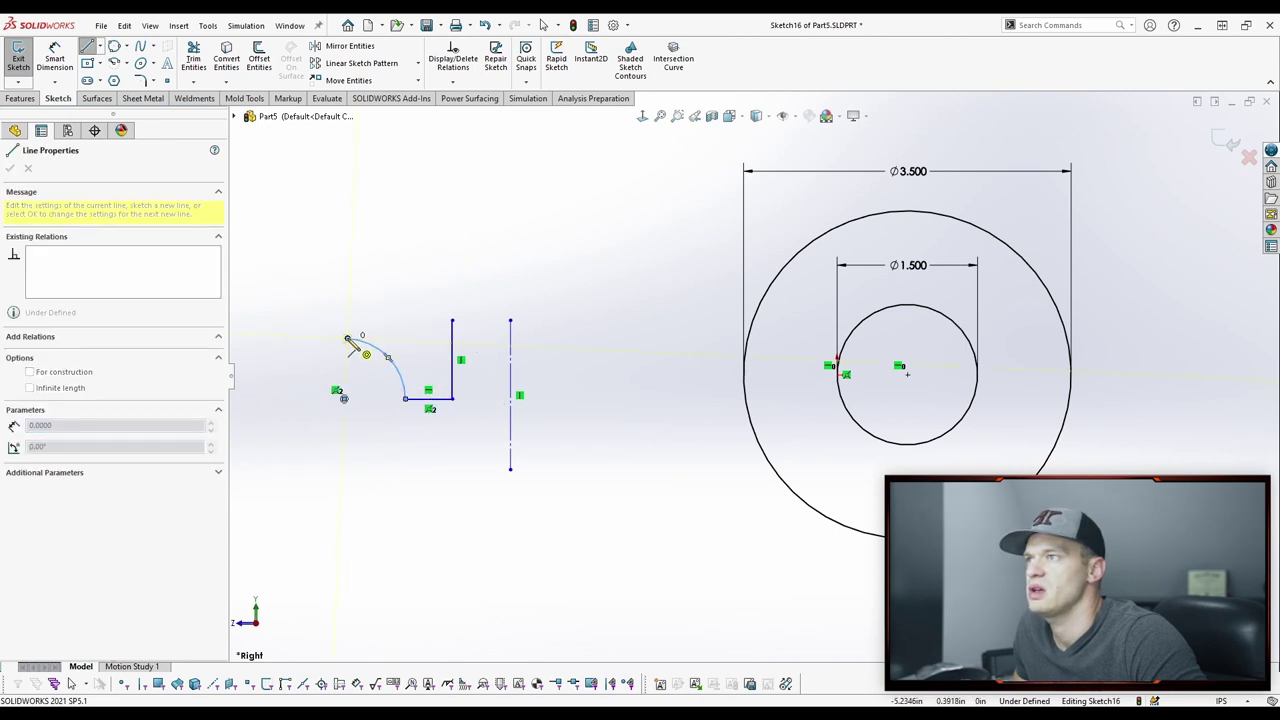
{"action": "left_click", "coordinate": [452, 290]}
{"action": "key", "text": "Escape"}
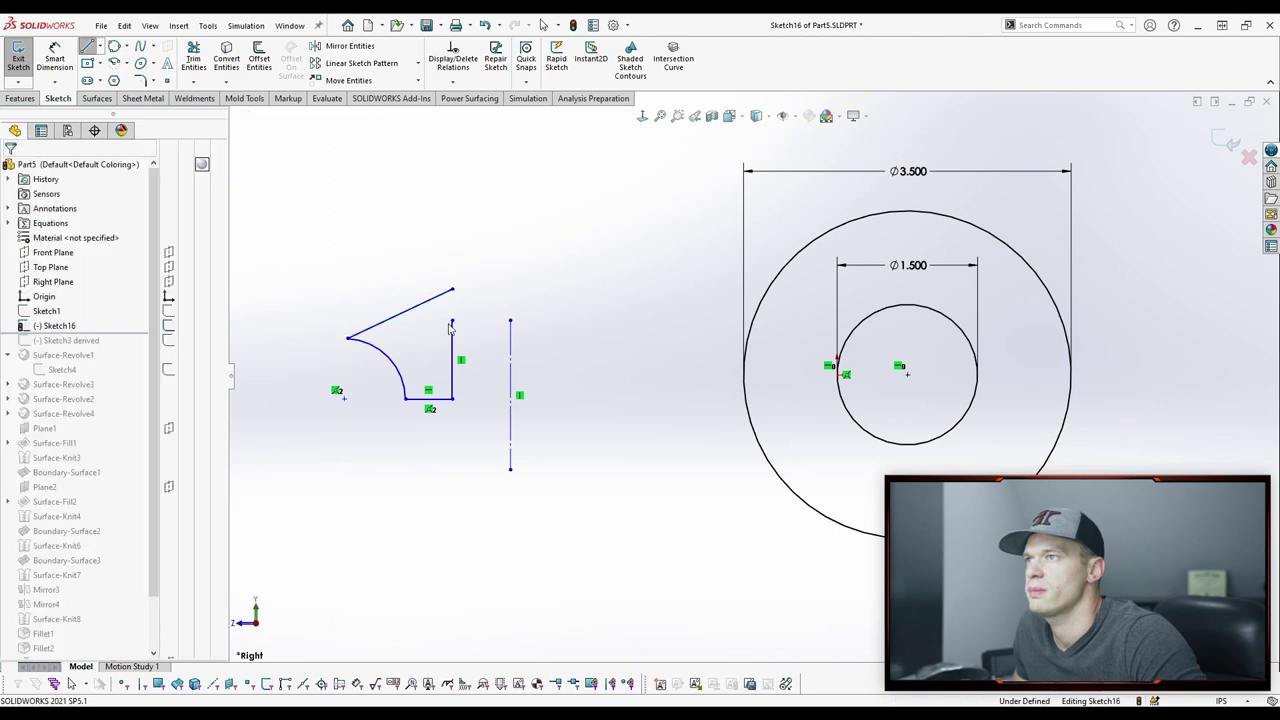
{"action": "left_click_drag", "start_coordinate": [452, 321], "coordinate": [452, 290]}
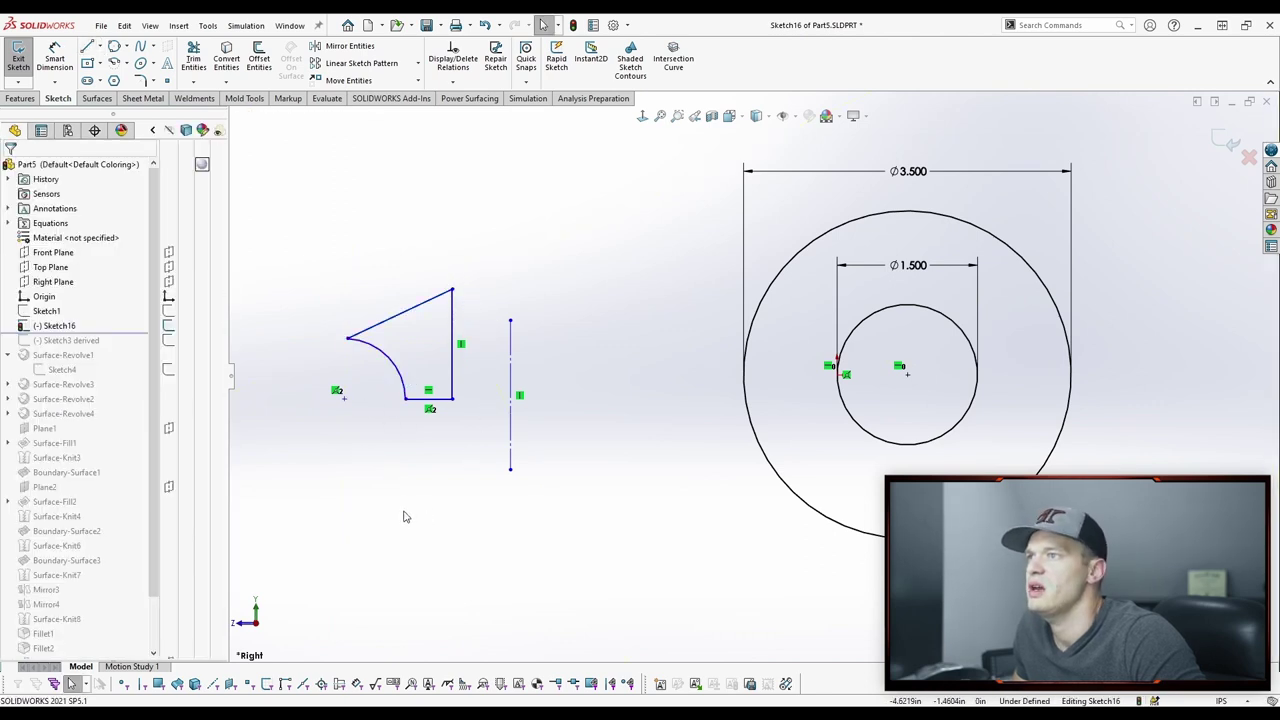
Step: Sketch a horizontal line from the profile's lower corner at the vertical side, extending across the vertical construction line
{"action": "key", "text": "s"}
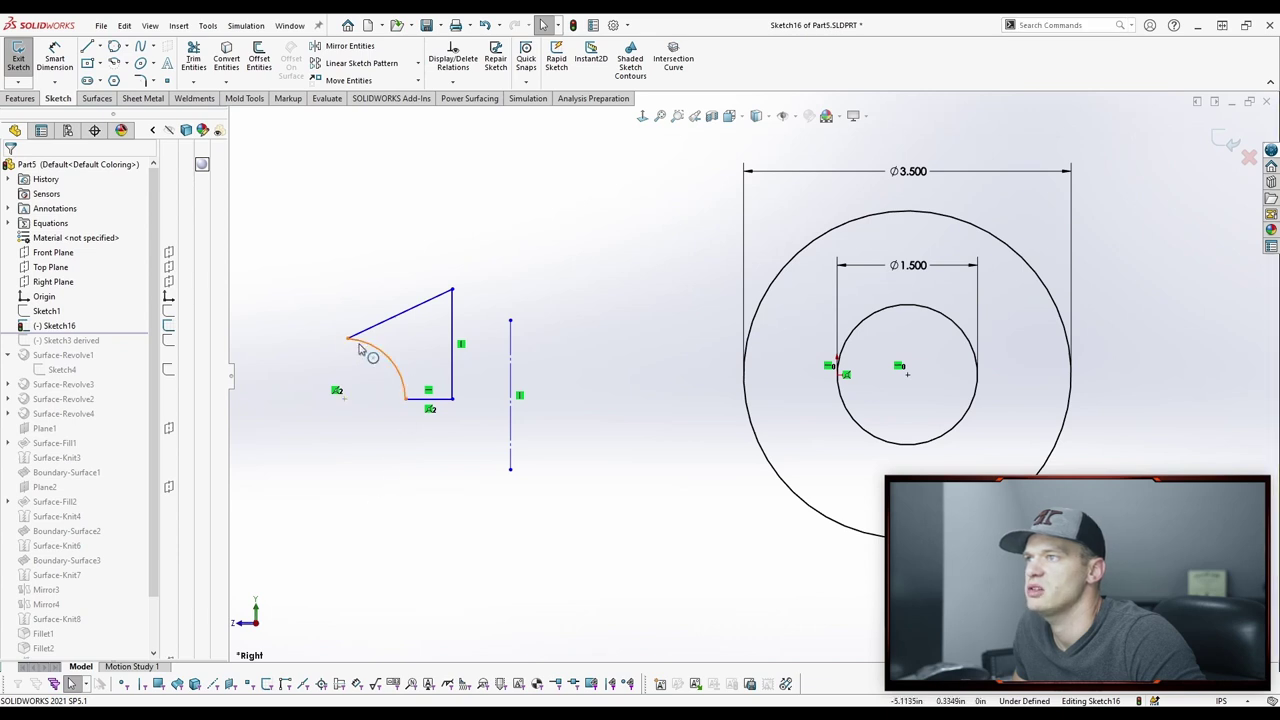
{"action": "key", "text": "s"}
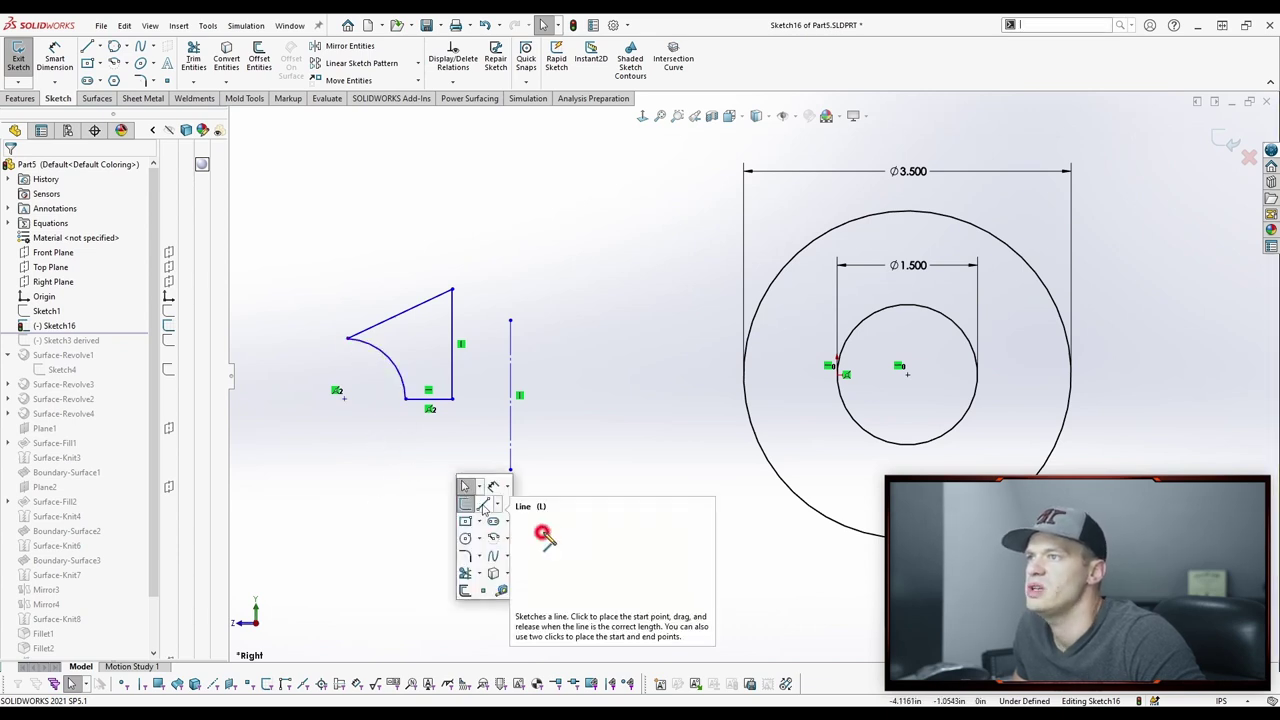
{"action": "left_click", "coordinate": [483, 507]}
{"action": "left_click", "coordinate": [452, 398]}
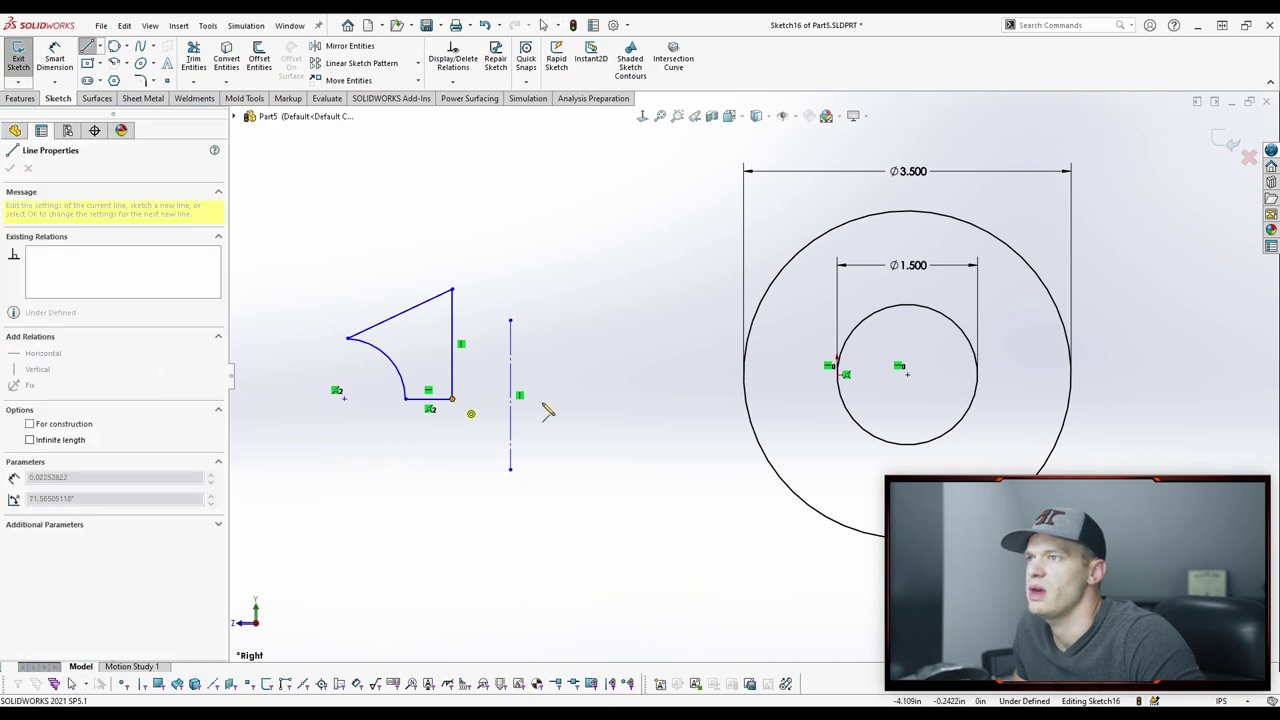
{"action": "left_click", "coordinate": [566, 398]}
{"action": "key", "text": "Escape"}
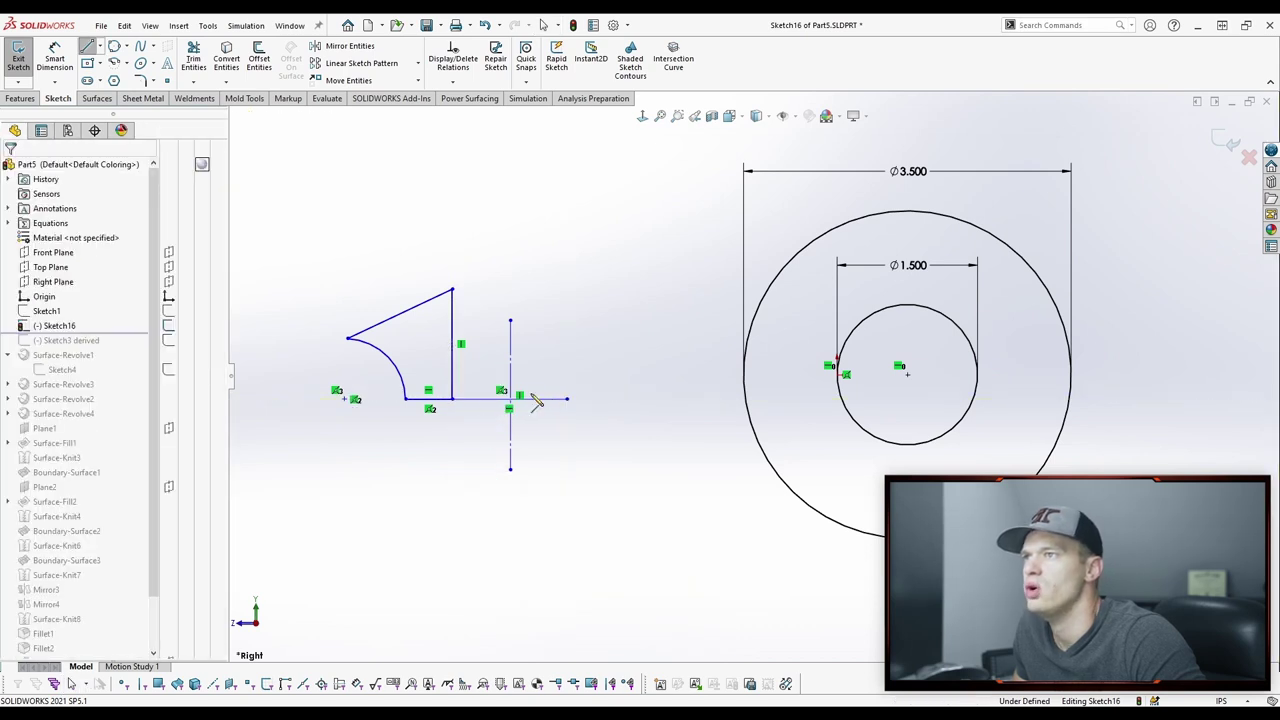
Step: Draw a horizontal line across the 1.5 in circle's diameter from the origin and convert it to construction geometry
{"action": "key", "text": "s"}
{"action": "left_click", "coordinate": [945, 403]}
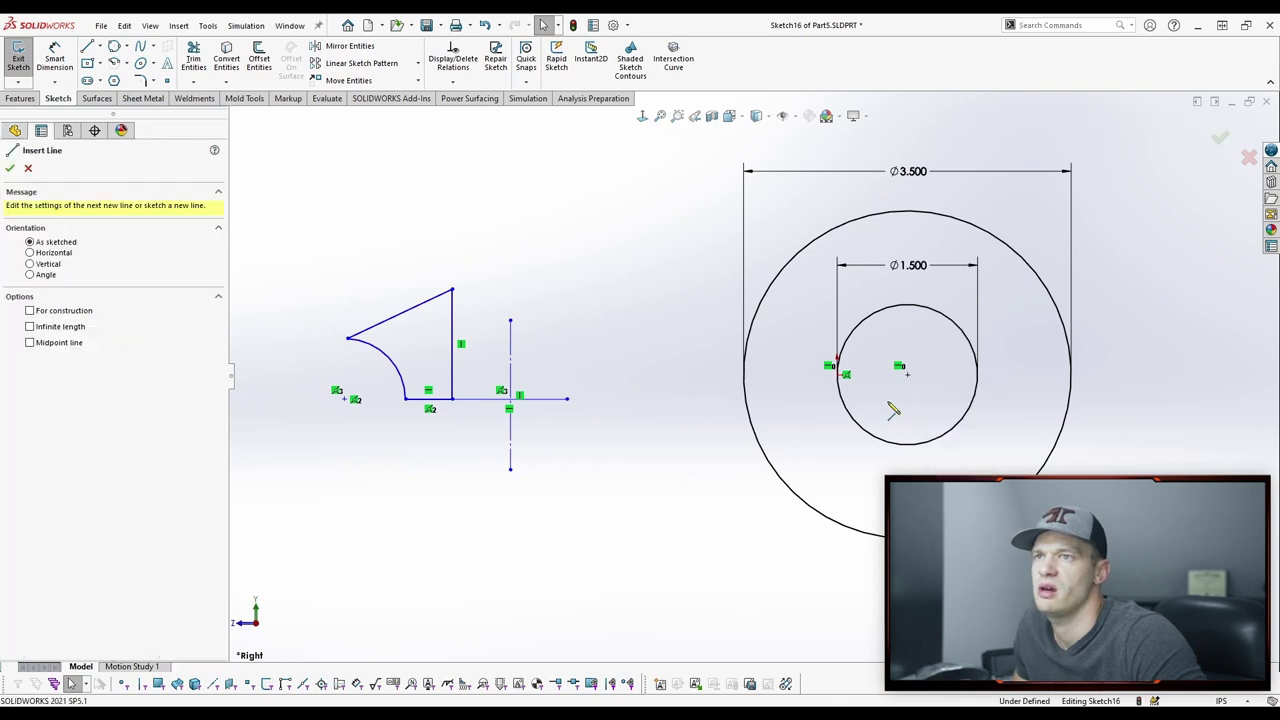
{"action": "left_click", "coordinate": [838, 374]}
{"action": "left_click", "coordinate": [977, 374]}
{"action": "key", "text": "Escape"}
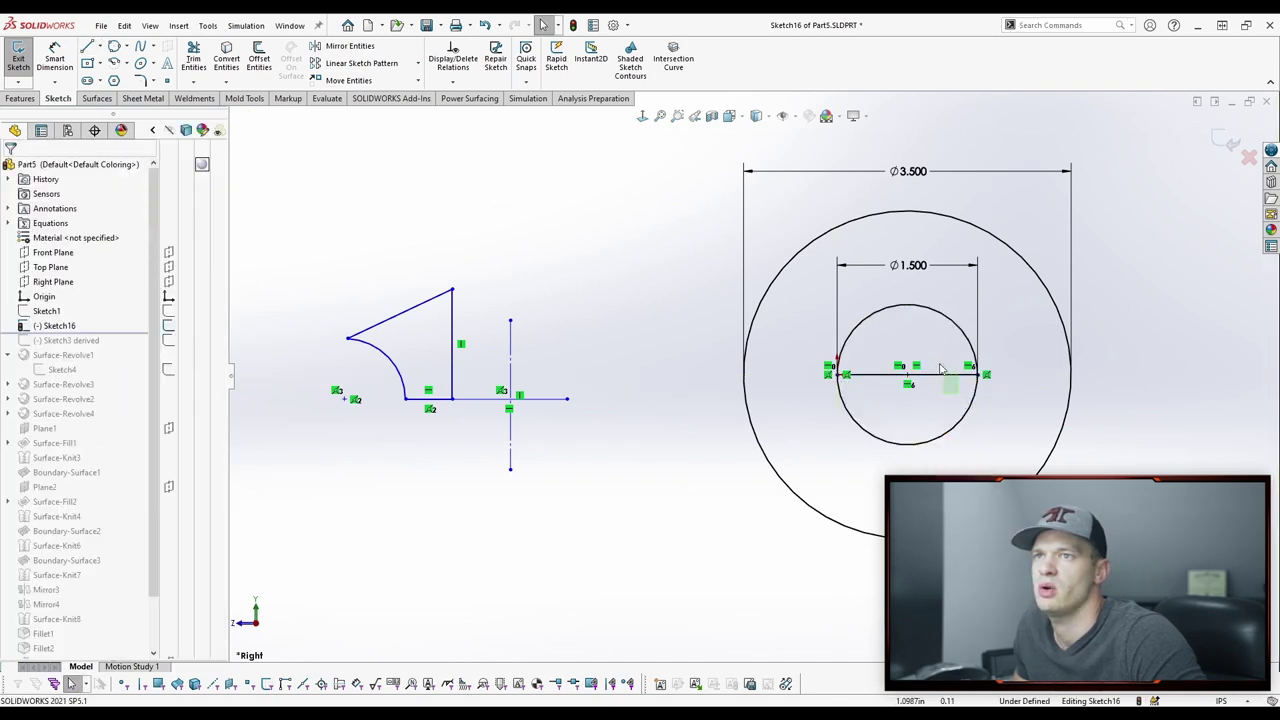
{"action": "left_click", "coordinate": [945, 374]}
{"action": "left_click", "coordinate": [986, 303]}
{"action": "left_click", "coordinate": [940, 410]}
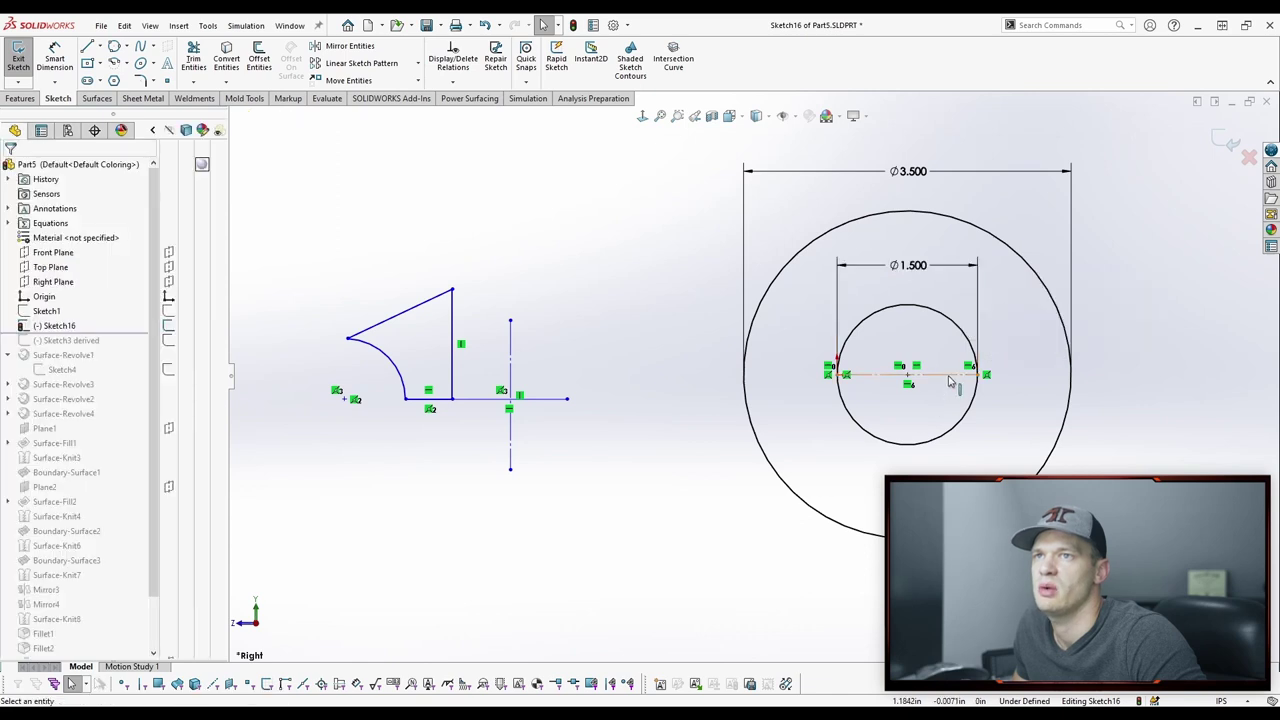
Step: Make the profile's extended horizontal line equal in length to the construction line across the inner circle
{"action": "left_click", "coordinate": [950, 378]}
{"action": "left_click", "coordinate": [552, 401], "text": "ctrl"}
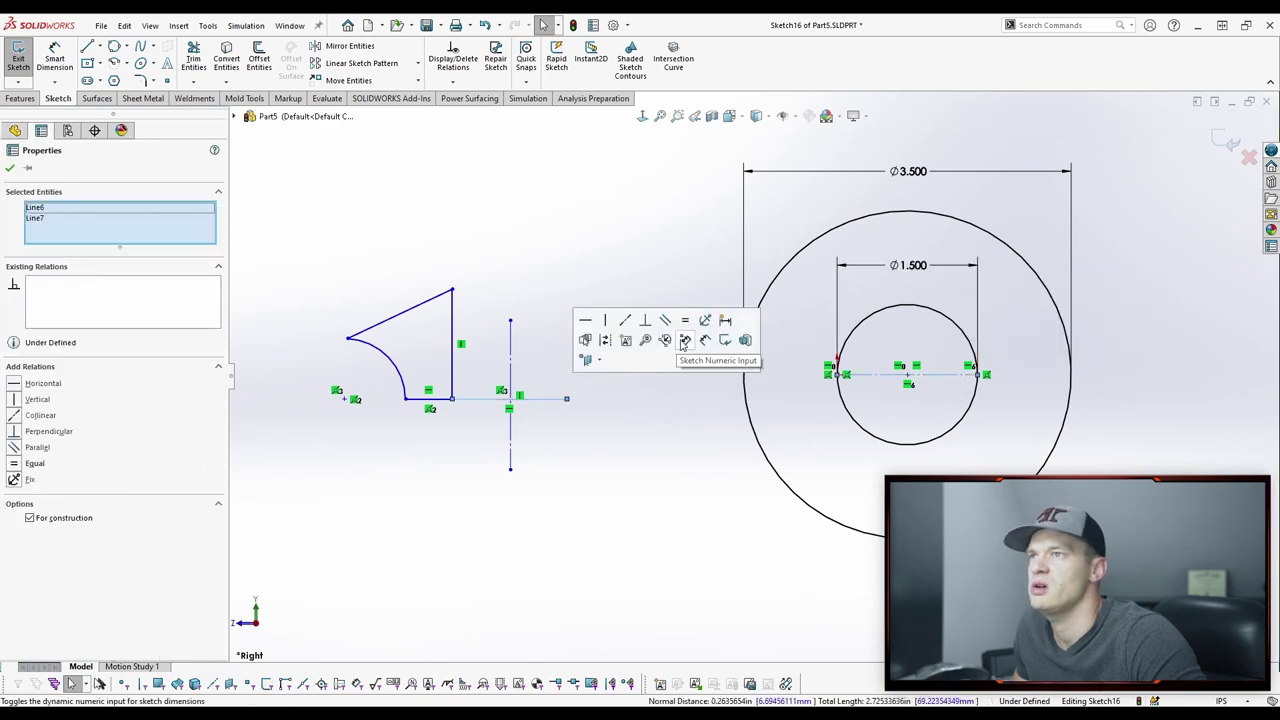
{"action": "left_click", "coordinate": [707, 338]}
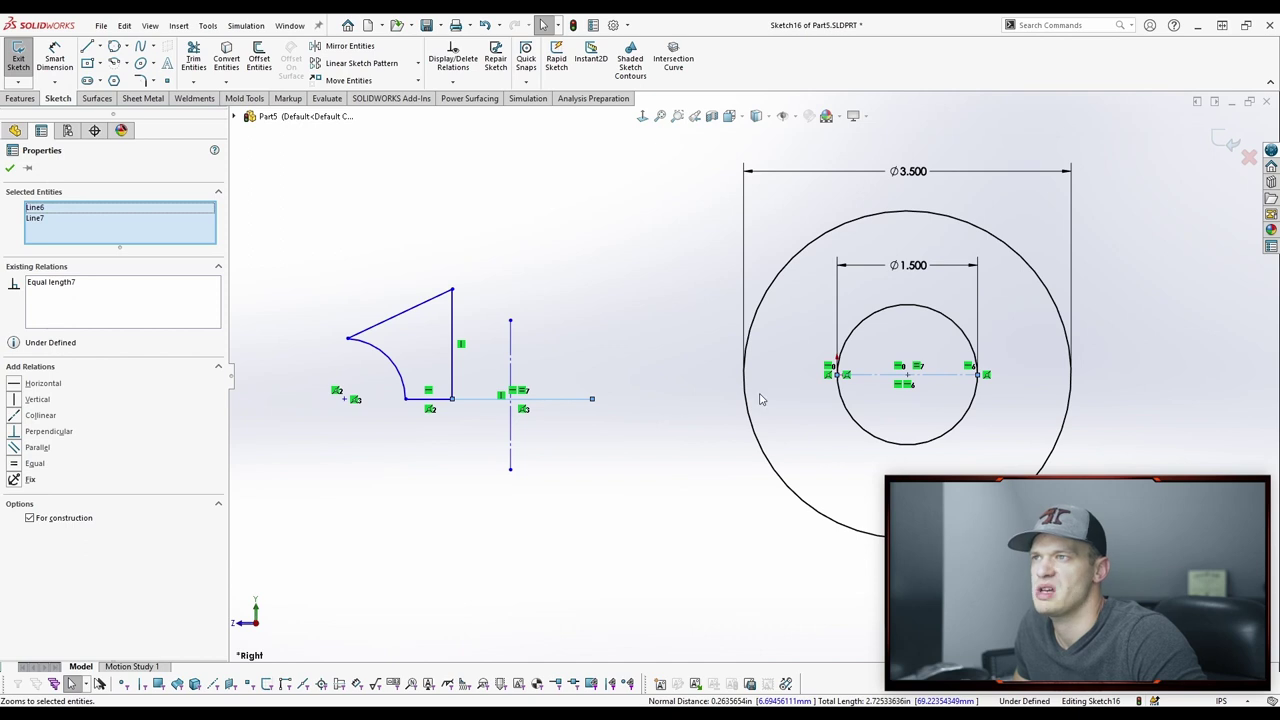
{"action": "left_click", "coordinate": [585, 462]}
Step: Make the midpoint of the extended horizontal line coincident with the vertical construction line
{"action": "right_click", "coordinate": [521, 398]}
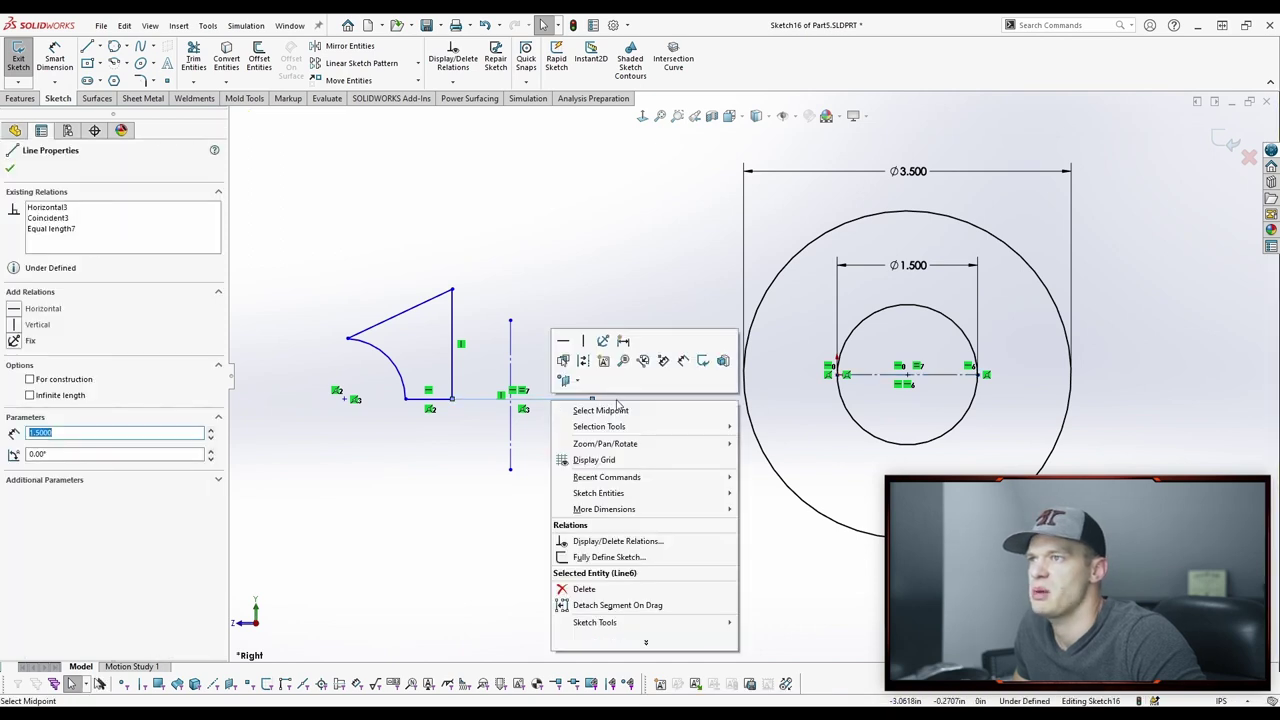
{"action": "left_click", "coordinate": [617, 259]}
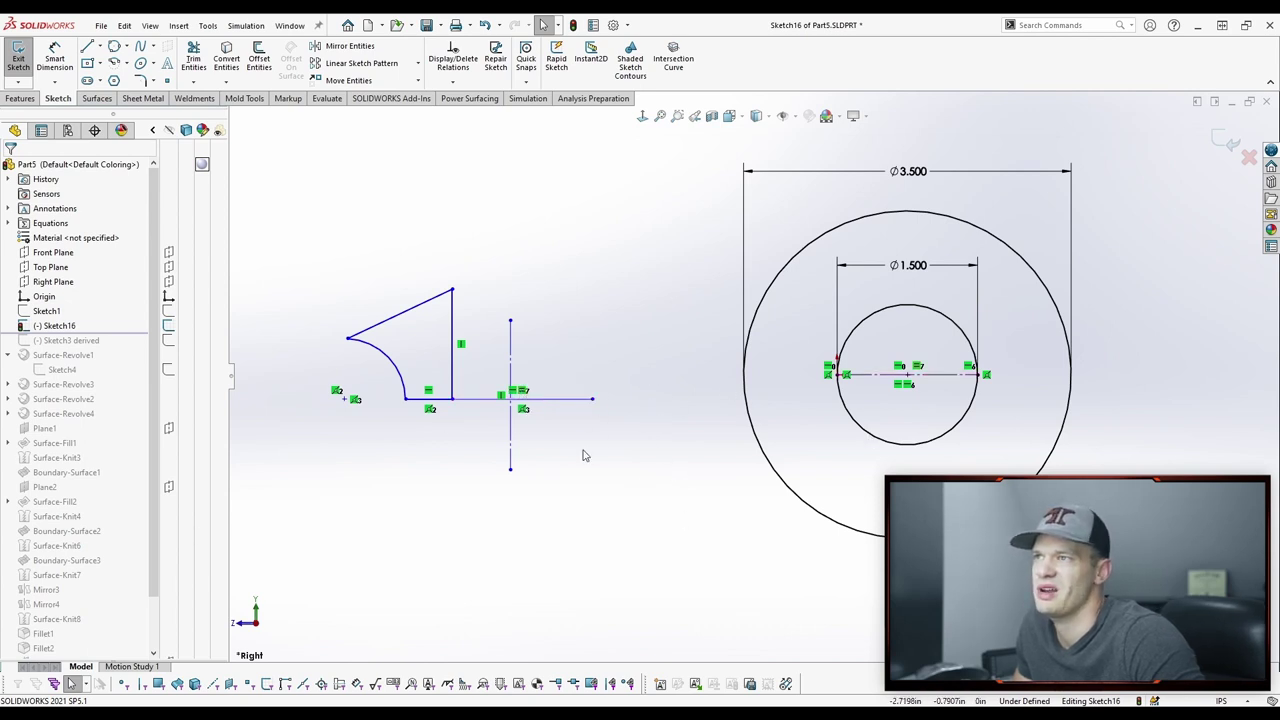
{"action": "right_click", "coordinate": [562, 398]}
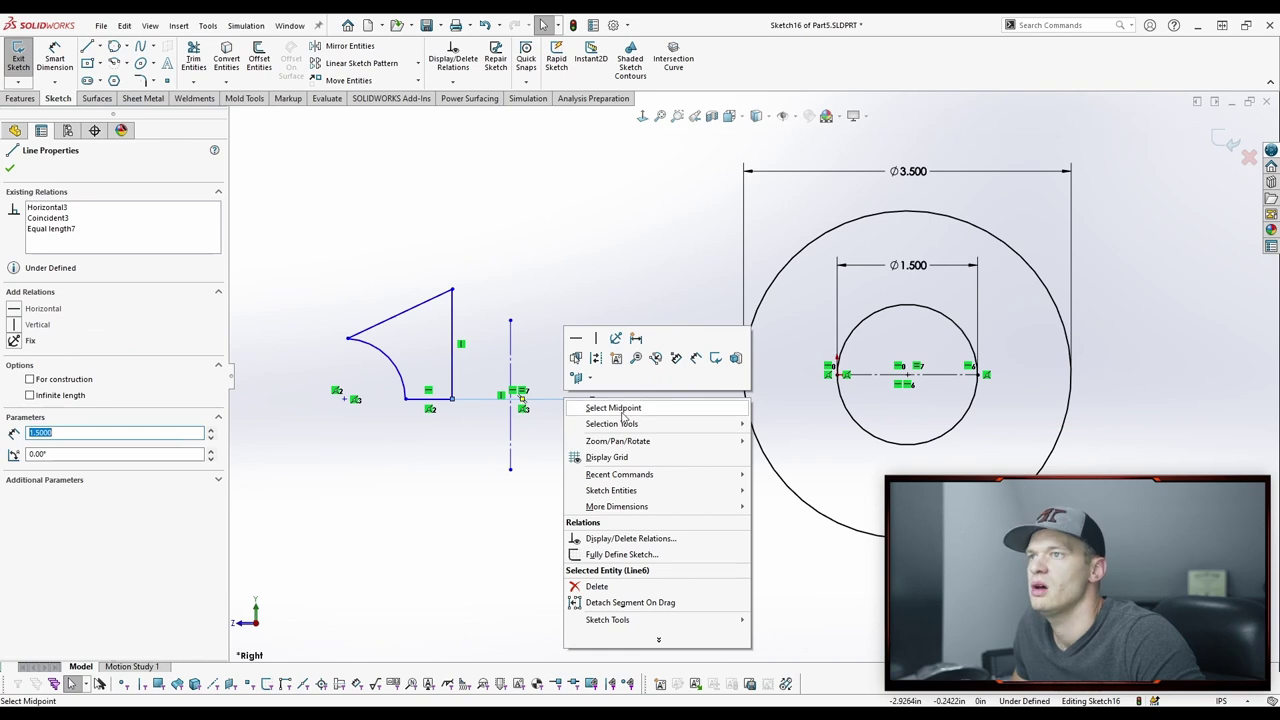
{"action": "key", "text": "Escape"}
{"action": "left_click", "coordinate": [511, 364], "text": "ctrl"}
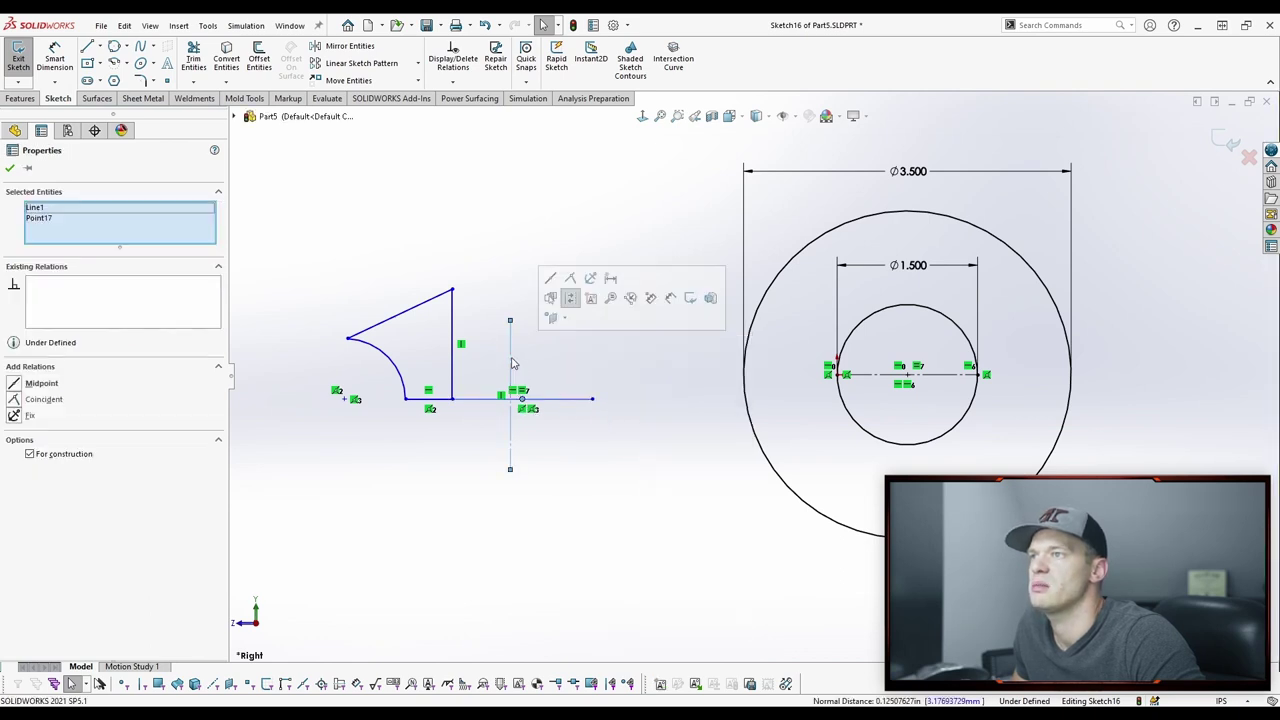
{"action": "left_click", "coordinate": [569, 281]}
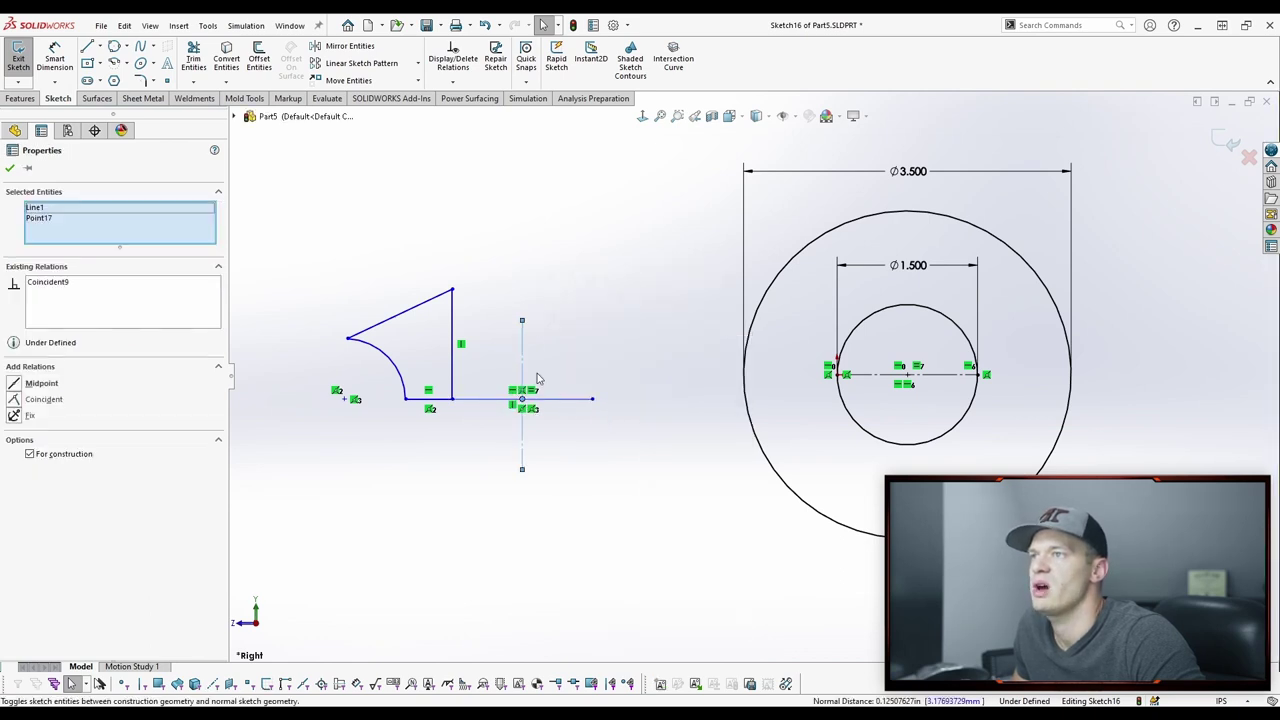
{"action": "left_click", "coordinate": [576, 248]}
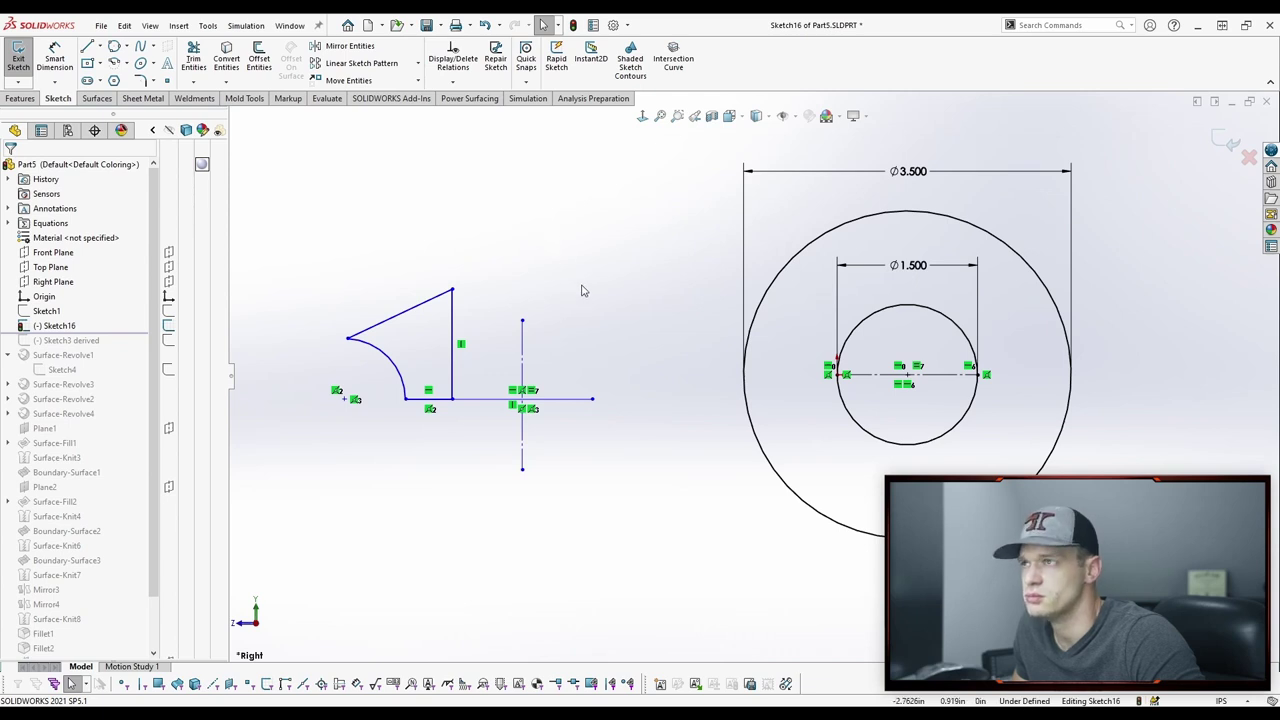
Step: Add an equal relation between the profile's arc and the 1.5 in inner circle
{"action": "left_click", "coordinate": [386, 358]}
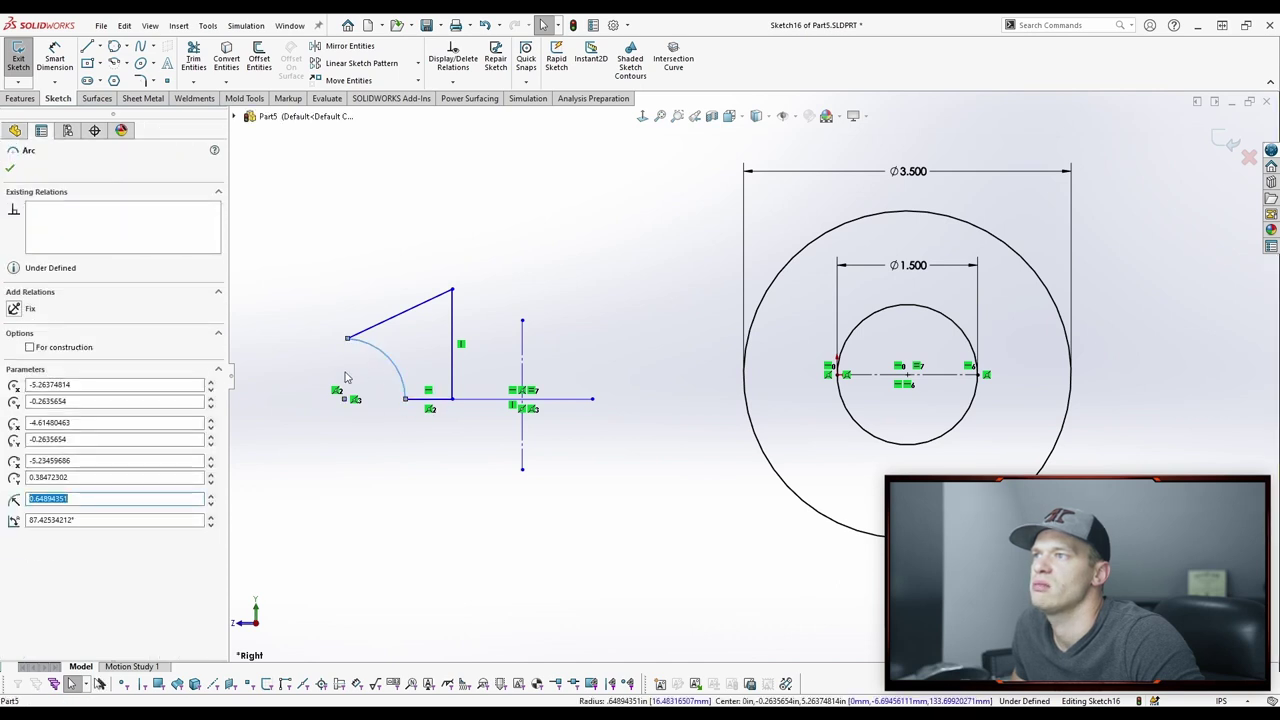
{"action": "left_click", "coordinate": [856, 428], "text": "ctrl"}
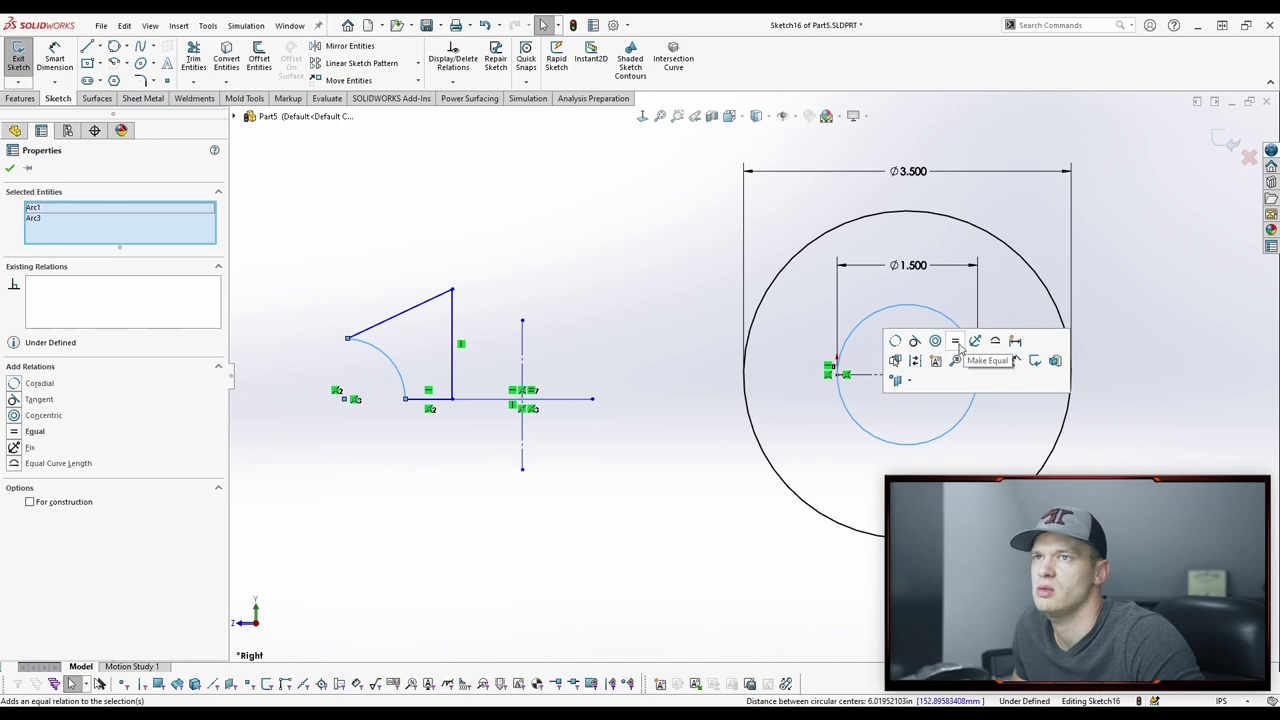
{"action": "left_click", "coordinate": [957, 343]}
{"action": "left_click", "coordinate": [583, 235]}
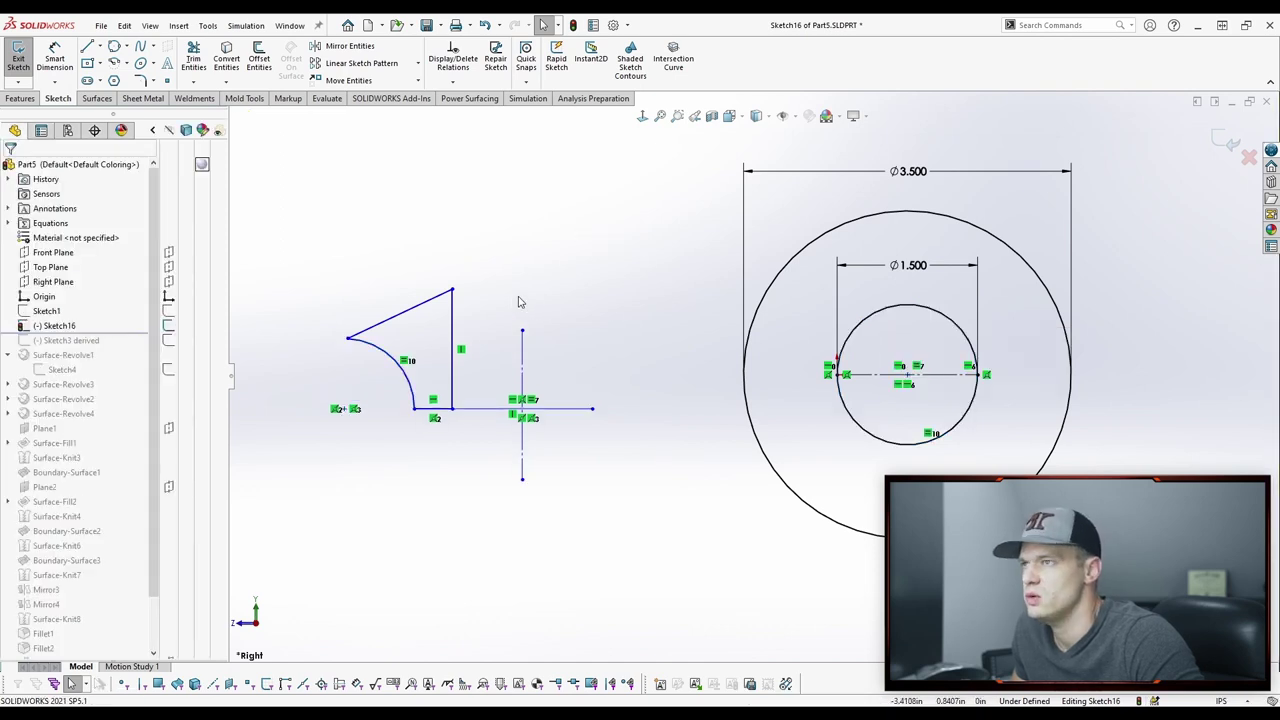
Step: Make the profile's extended horizontal line coincident with the nearest endpoint of the construction line across the 1.5 in circle
{"action": "left_click", "coordinate": [563, 409]}
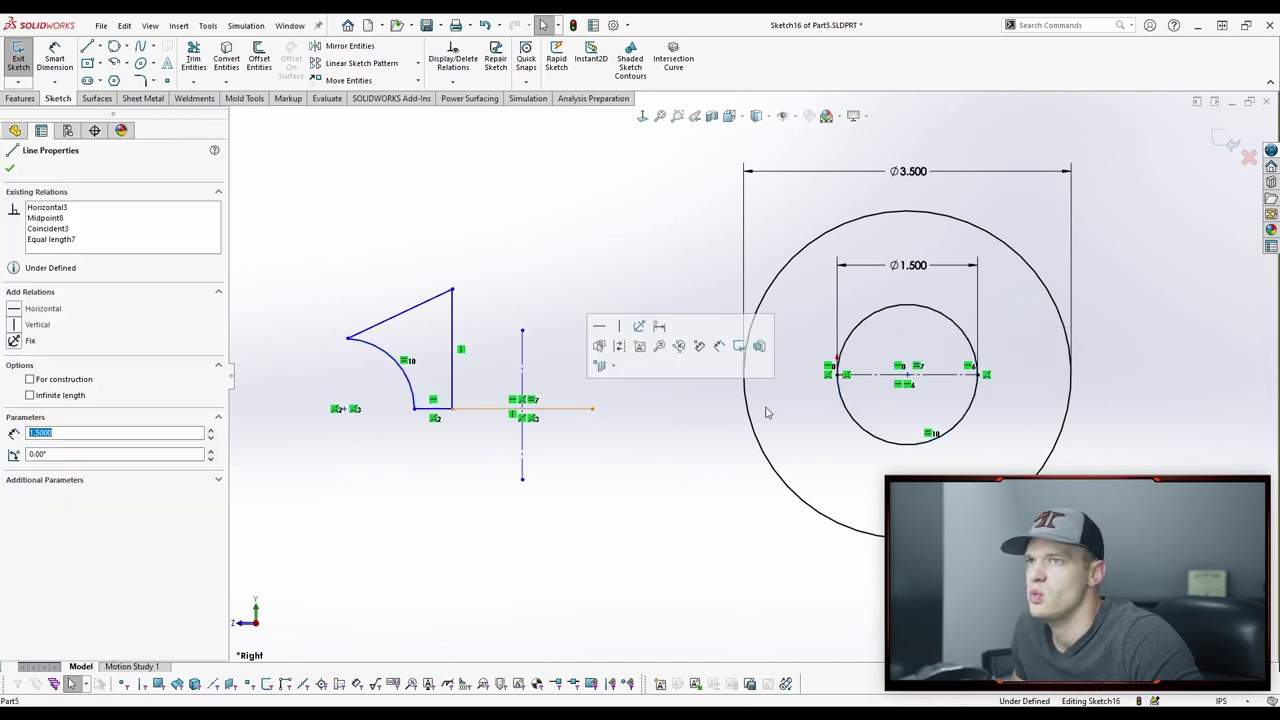
{"action": "left_click", "coordinate": [846, 375], "text": "ctrl"}
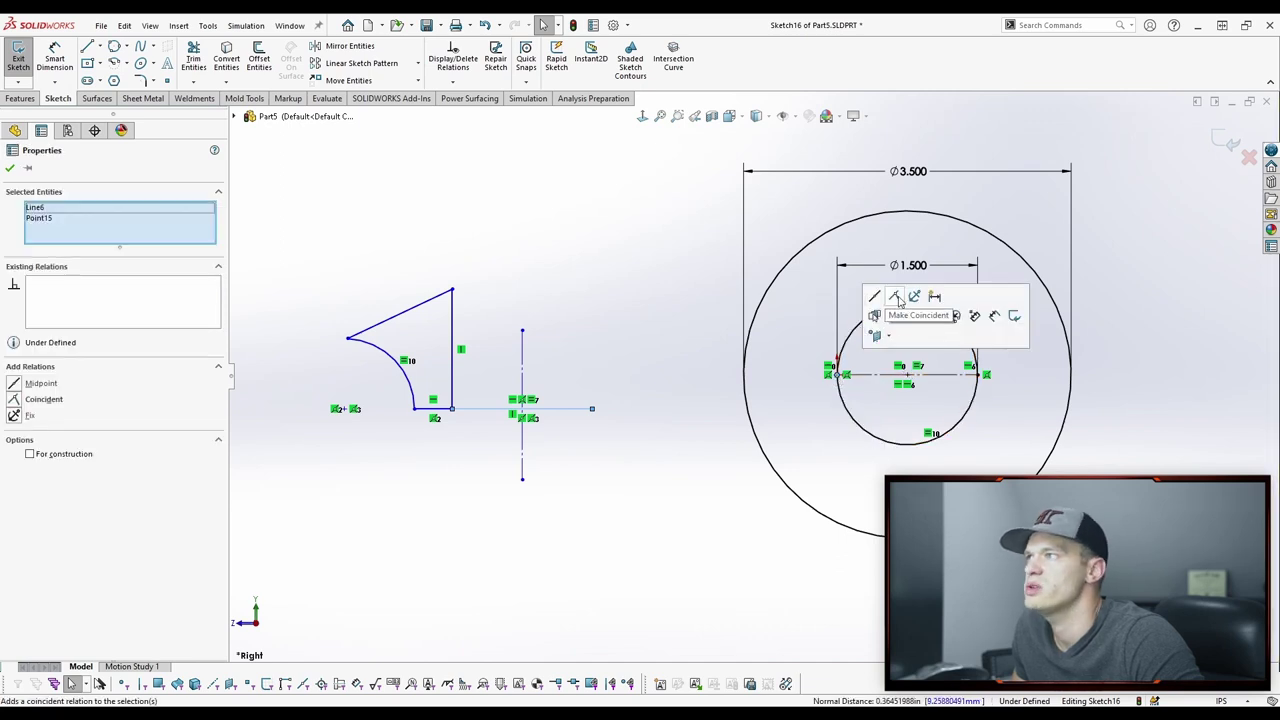
{"action": "left_click", "coordinate": [898, 298]}
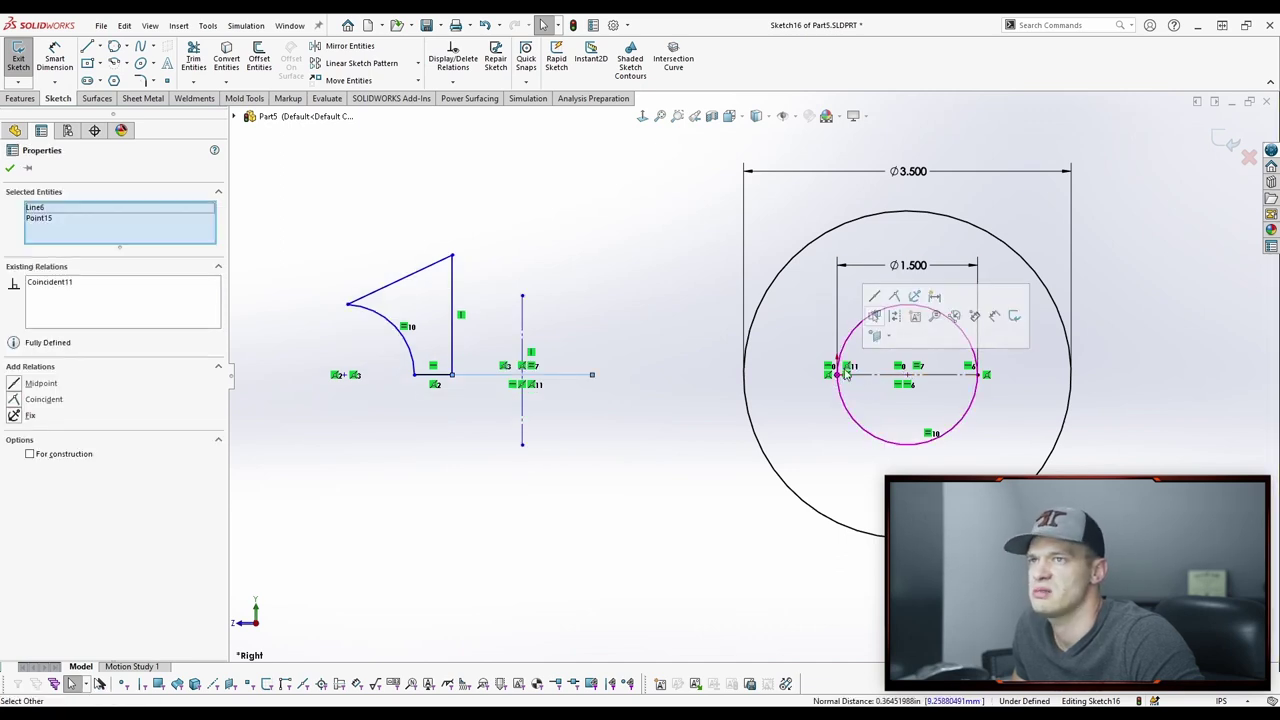
{"action": "left_click", "coordinate": [595, 459]}
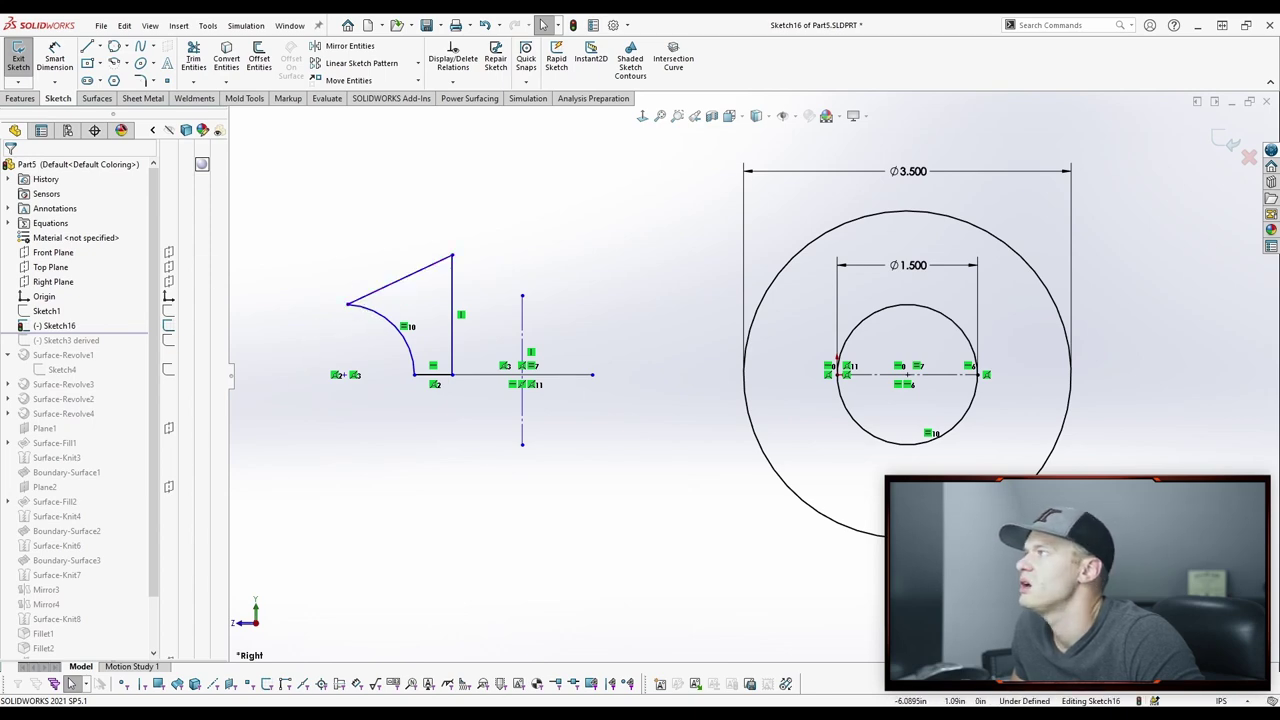
Step: Consult the Snip & Sketch reference image and sketch a vertical line about 0.08 in long between the slanted line and the arc near their sharp corner
{"action": "left_click_drag", "start_coordinate": [806, 181], "coordinate": [1037, 148]}
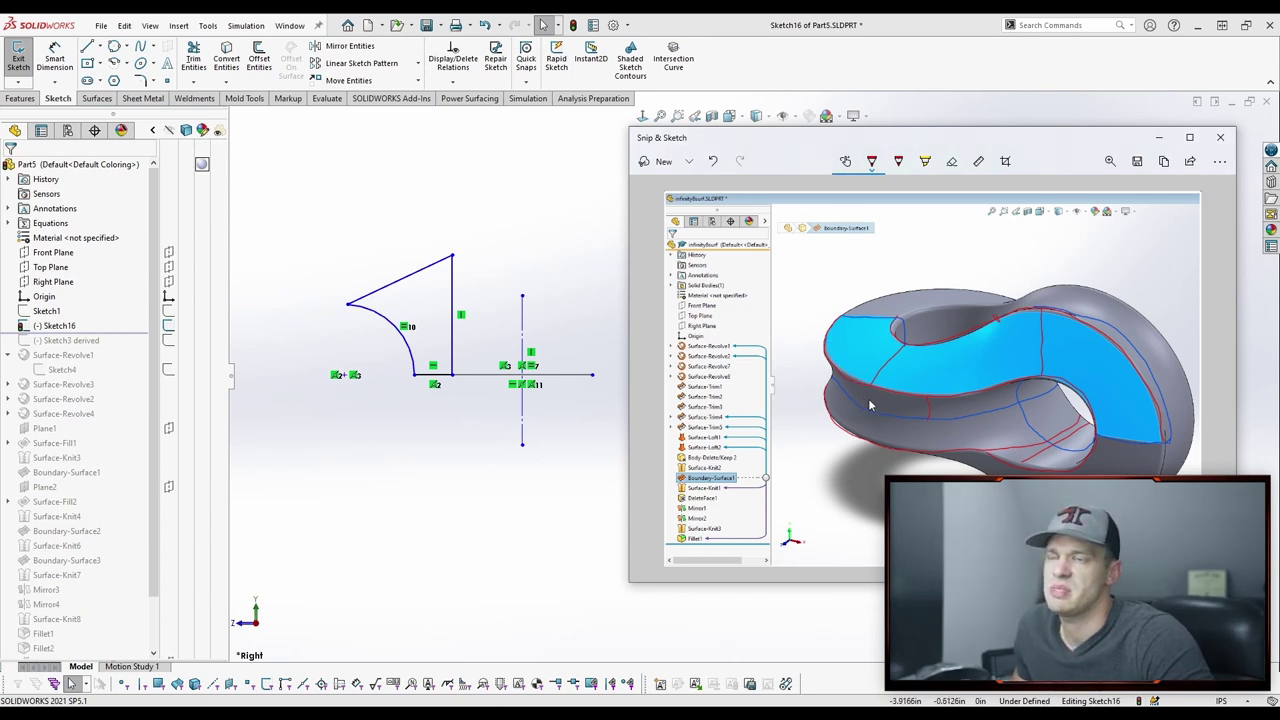
{"action": "left_click", "coordinate": [408, 226]}
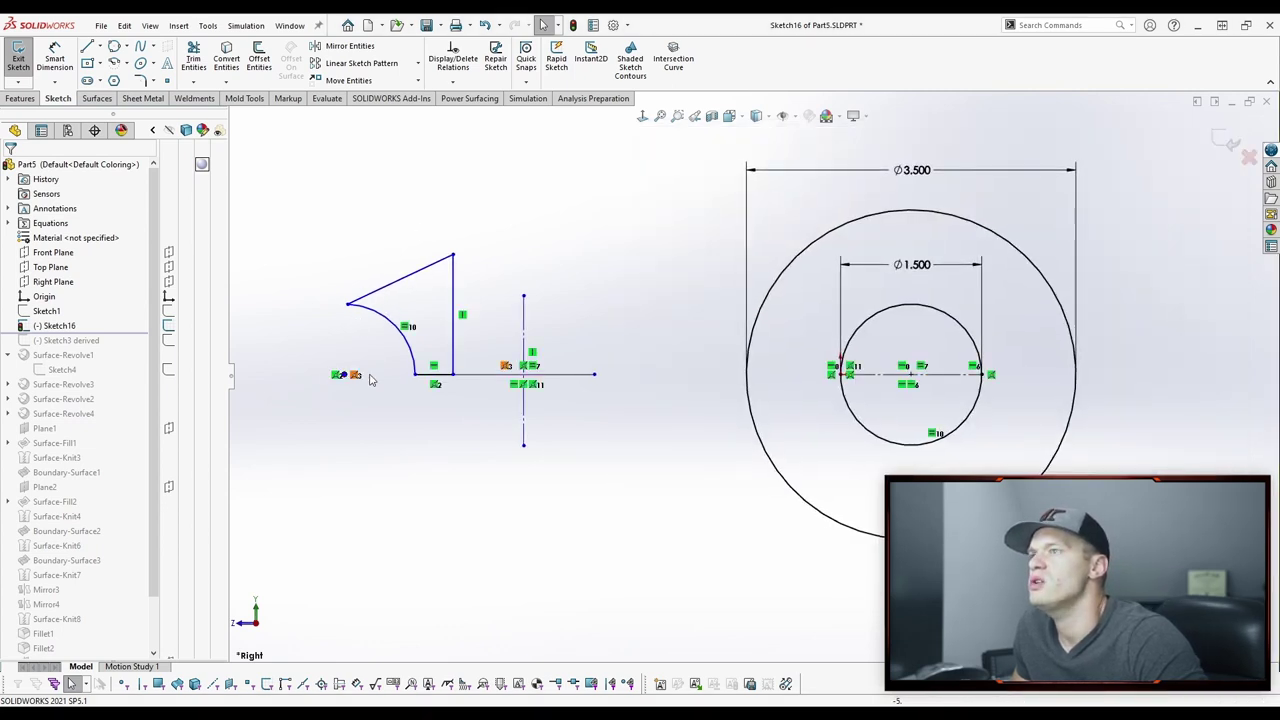
{"action": "scroll", "coordinate": [360, 320], "scroll_direction": "down", "scroll_amount": 4}
{"action": "scroll", "coordinate": [450, 360], "scroll_direction": "down", "scroll_amount": 3}
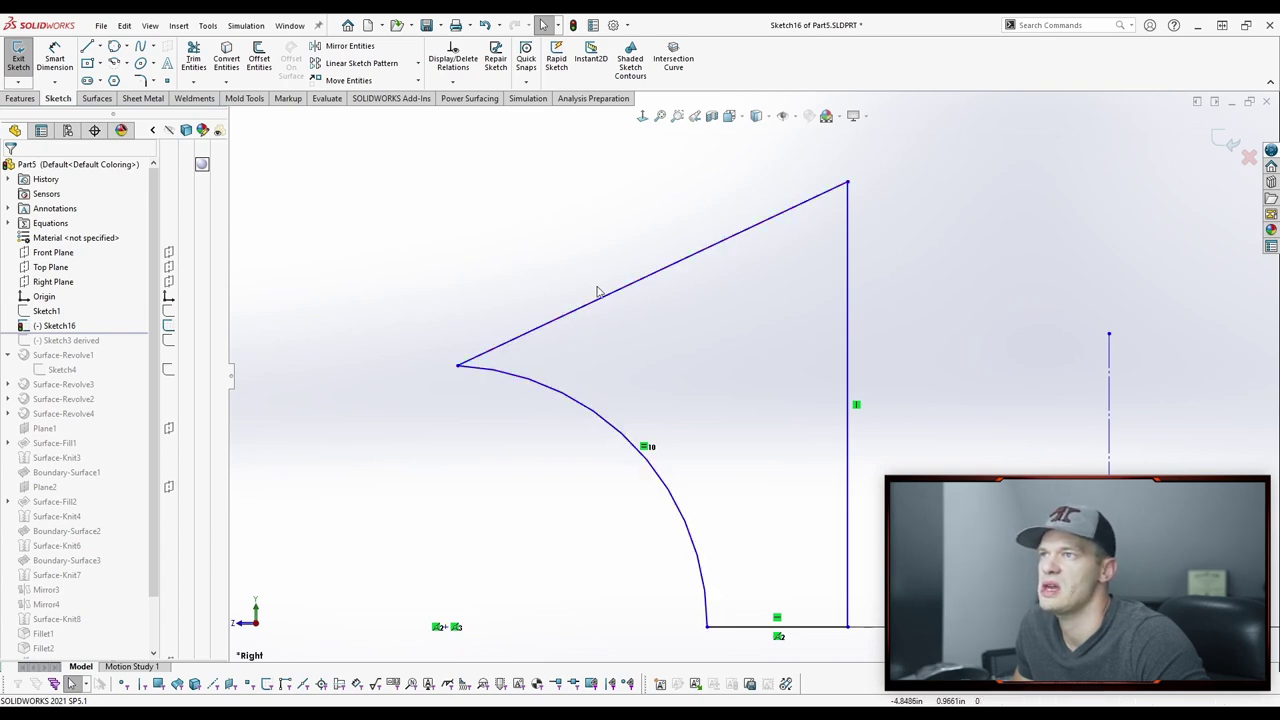
{"action": "key", "text": "s"}
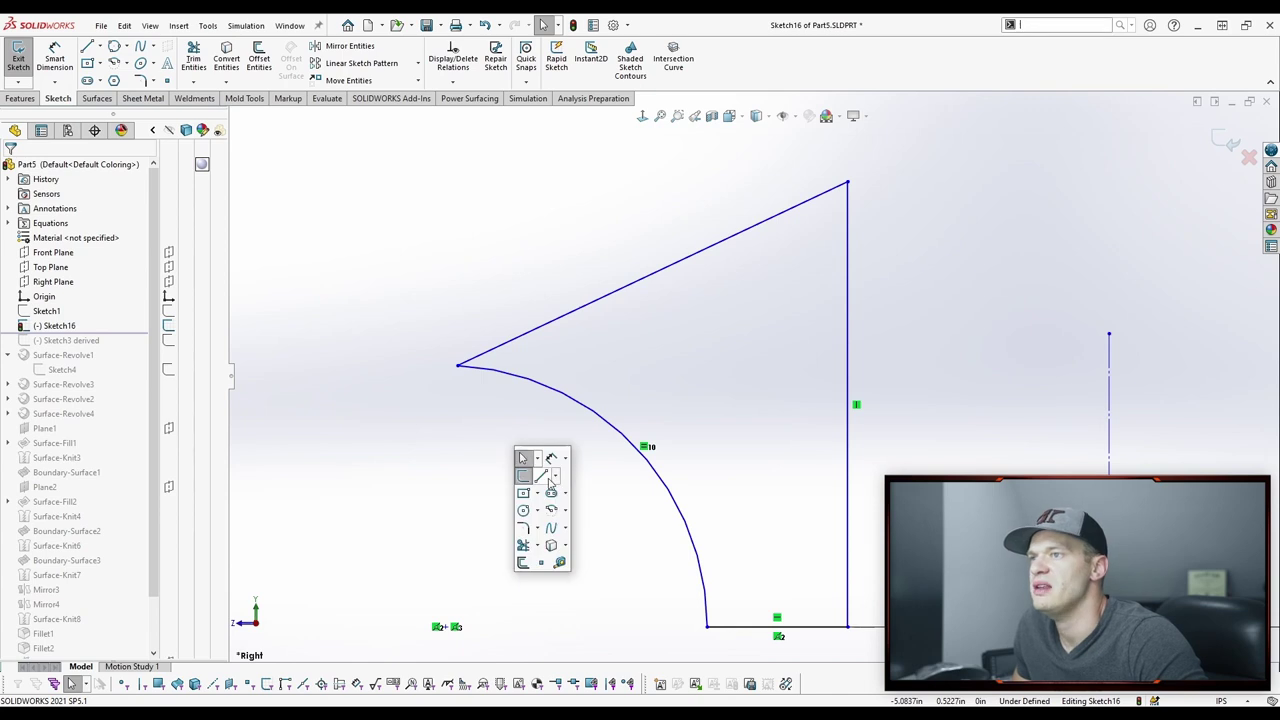
{"action": "left_click", "coordinate": [543, 474]}
{"action": "left_click", "coordinate": [506, 344]}
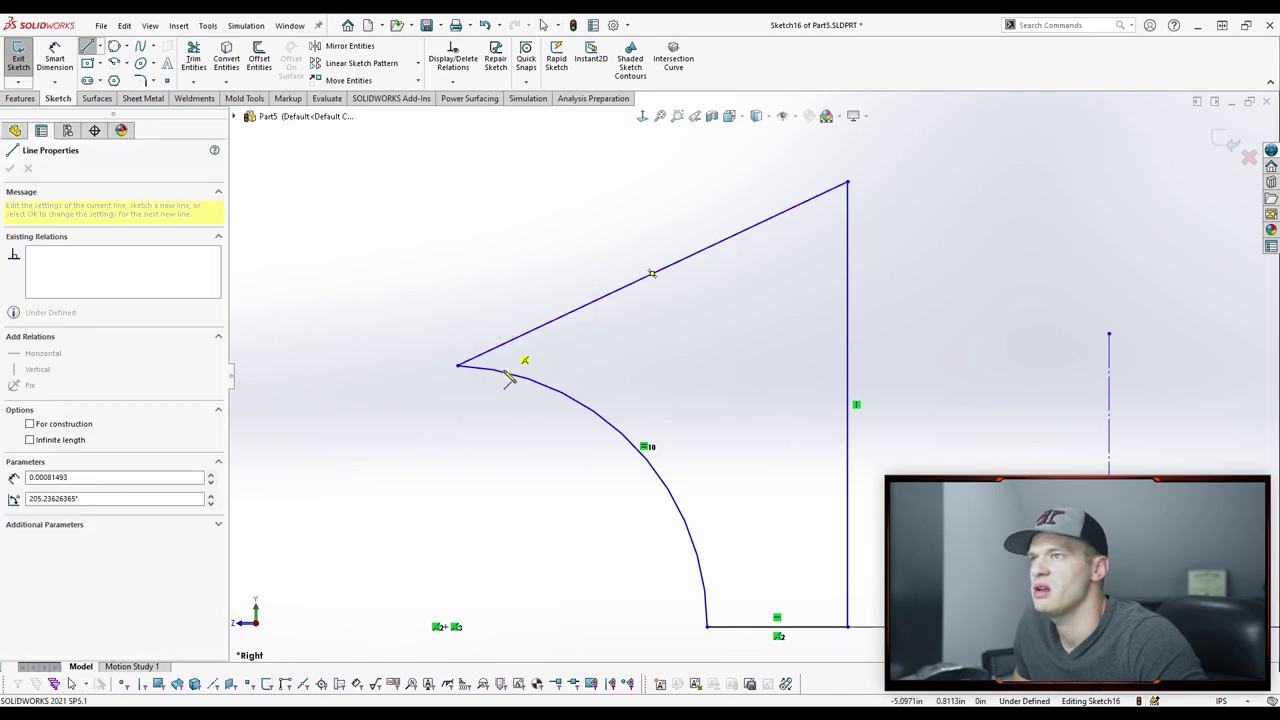
{"action": "left_click", "coordinate": [506, 373]}
{"action": "key", "text": "Escape"}
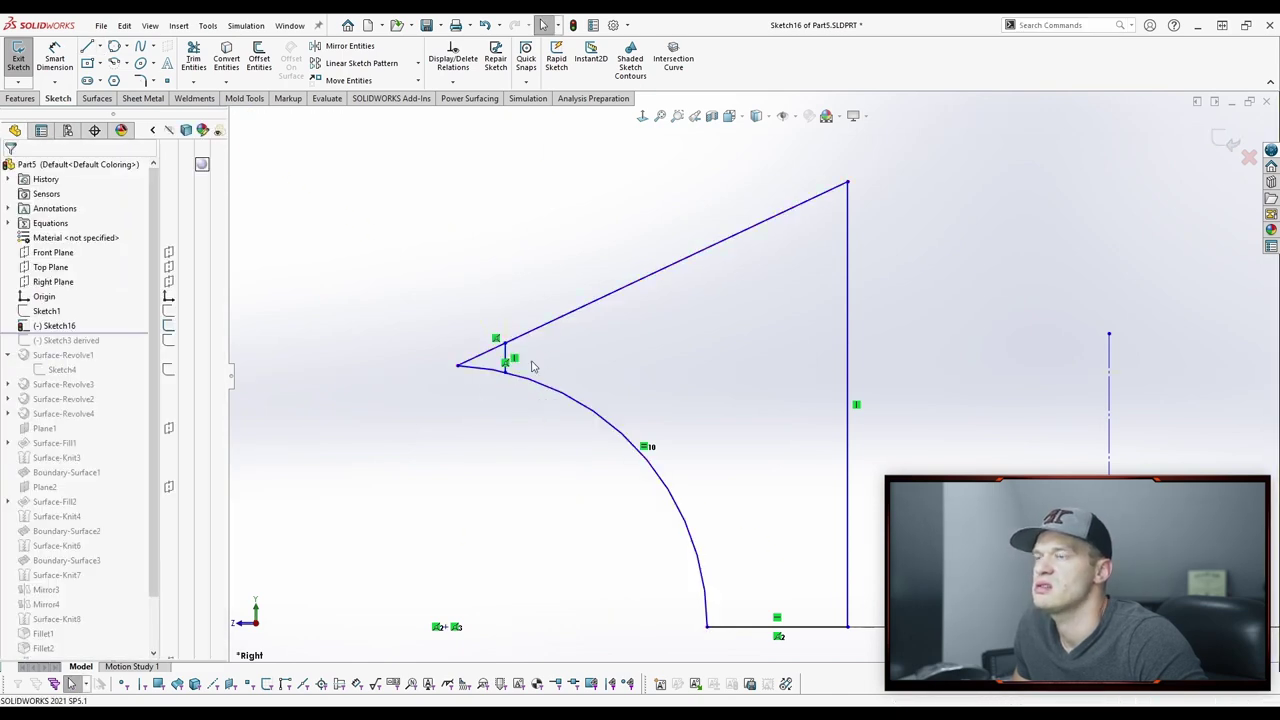
Step: Trim away the sharp tip of the slanted line and the arc beyond the short vertical line
{"action": "key", "text": "s"}
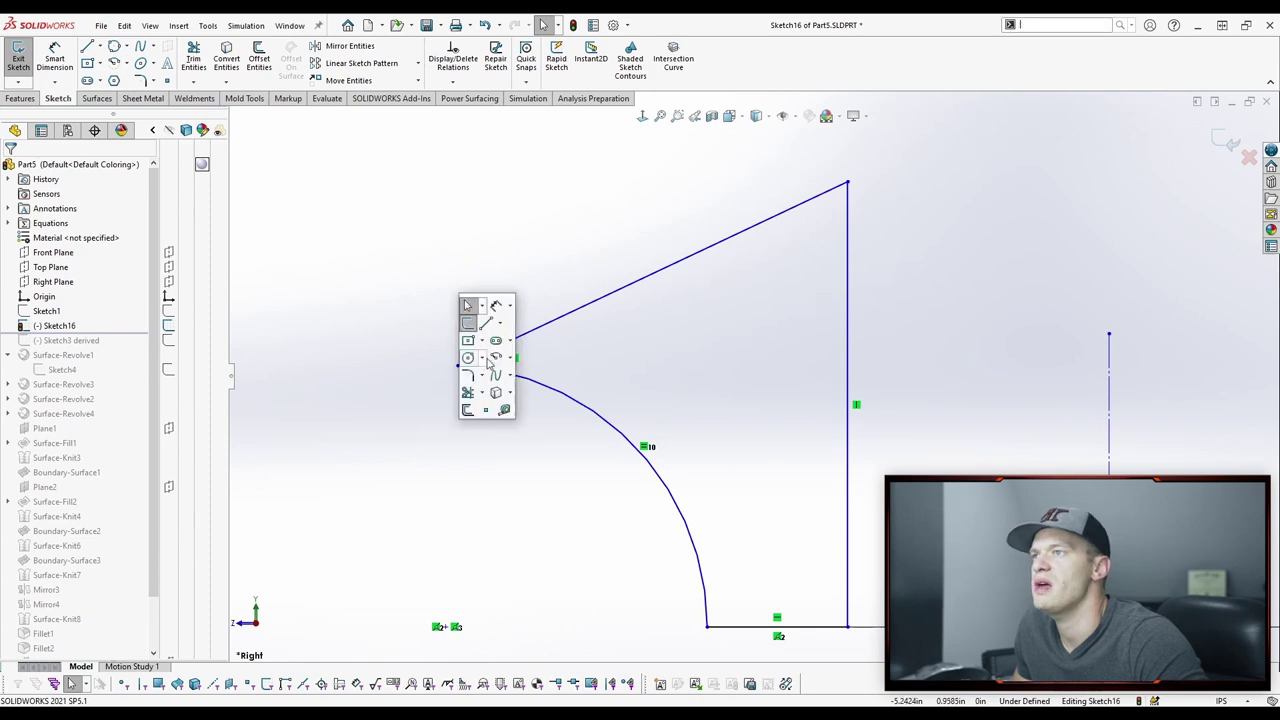
{"action": "left_click_drag", "start_coordinate": [474, 385], "coordinate": [471, 323]}
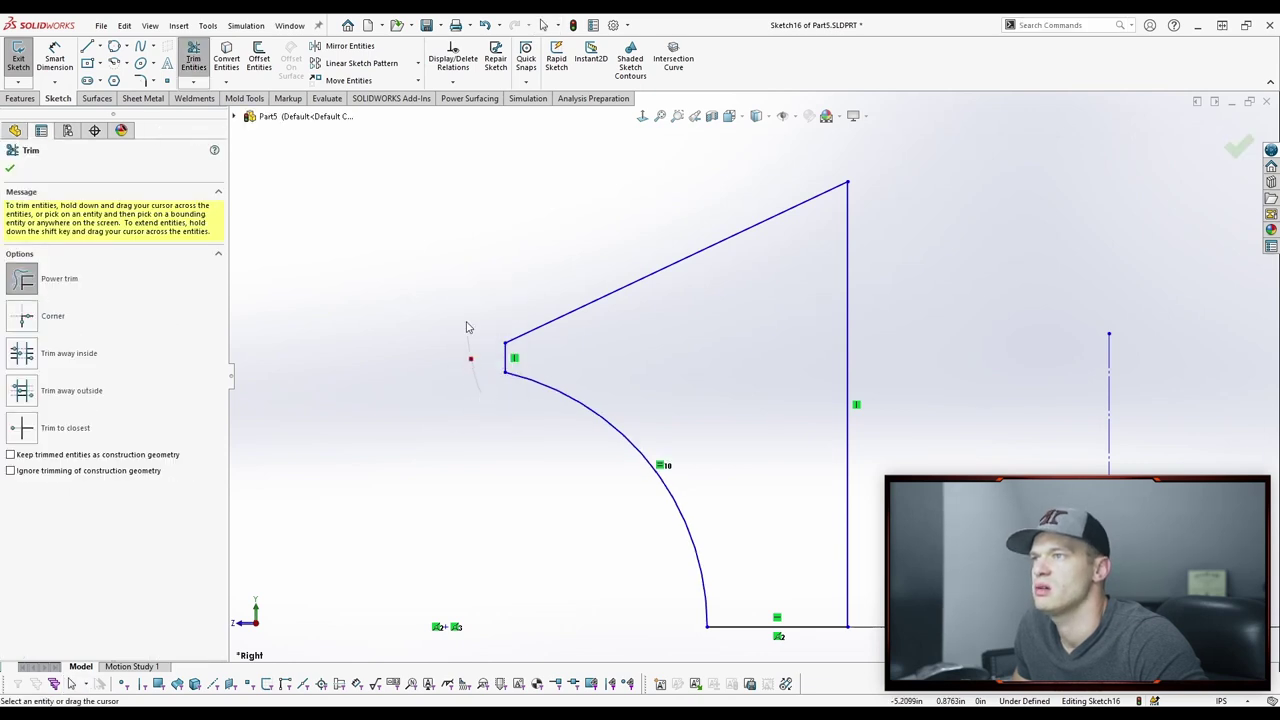
{"action": "key", "text": "Escape"}
Step: Make the short vertical line coincident with the arc's center point
{"action": "left_click", "coordinate": [509, 358]}
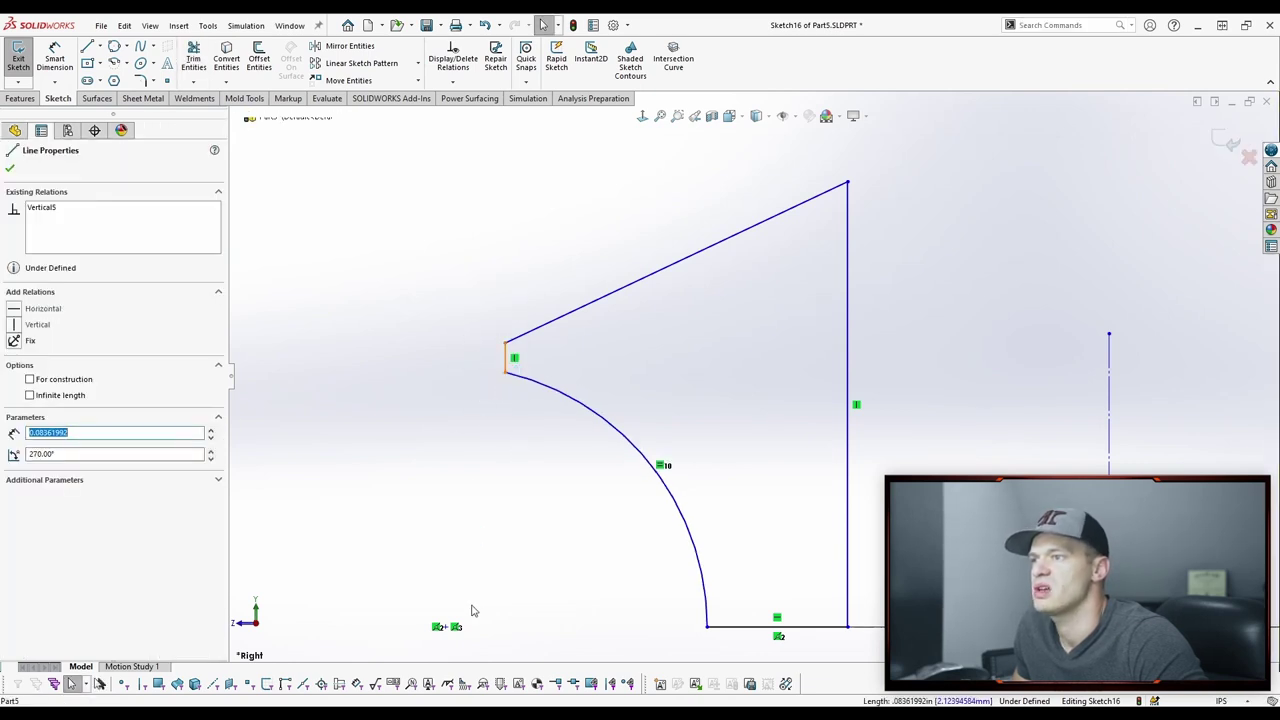
{"action": "left_click", "coordinate": [447, 630], "text": "ctrl"}
{"action": "left_click", "coordinate": [506, 562]}
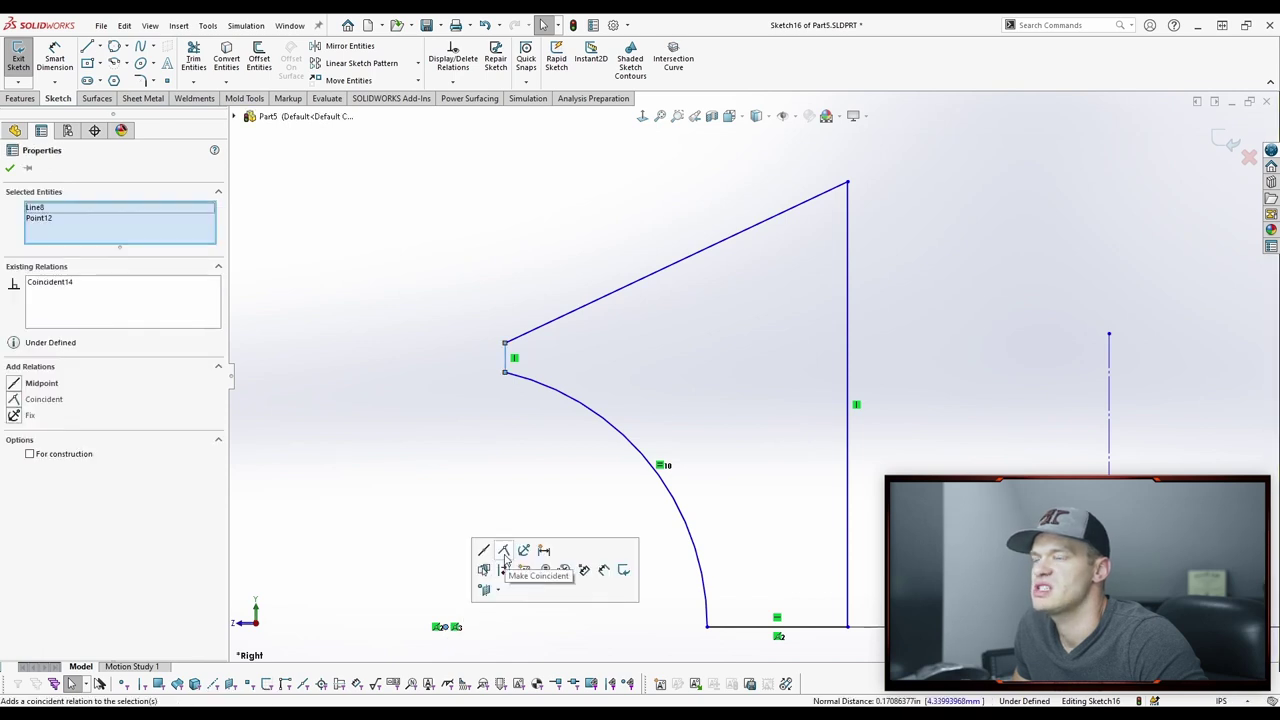
{"action": "left_click", "coordinate": [511, 508]}
{"action": "scroll", "coordinate": [420, 320], "scroll_direction": "up", "scroll_amount": 1}
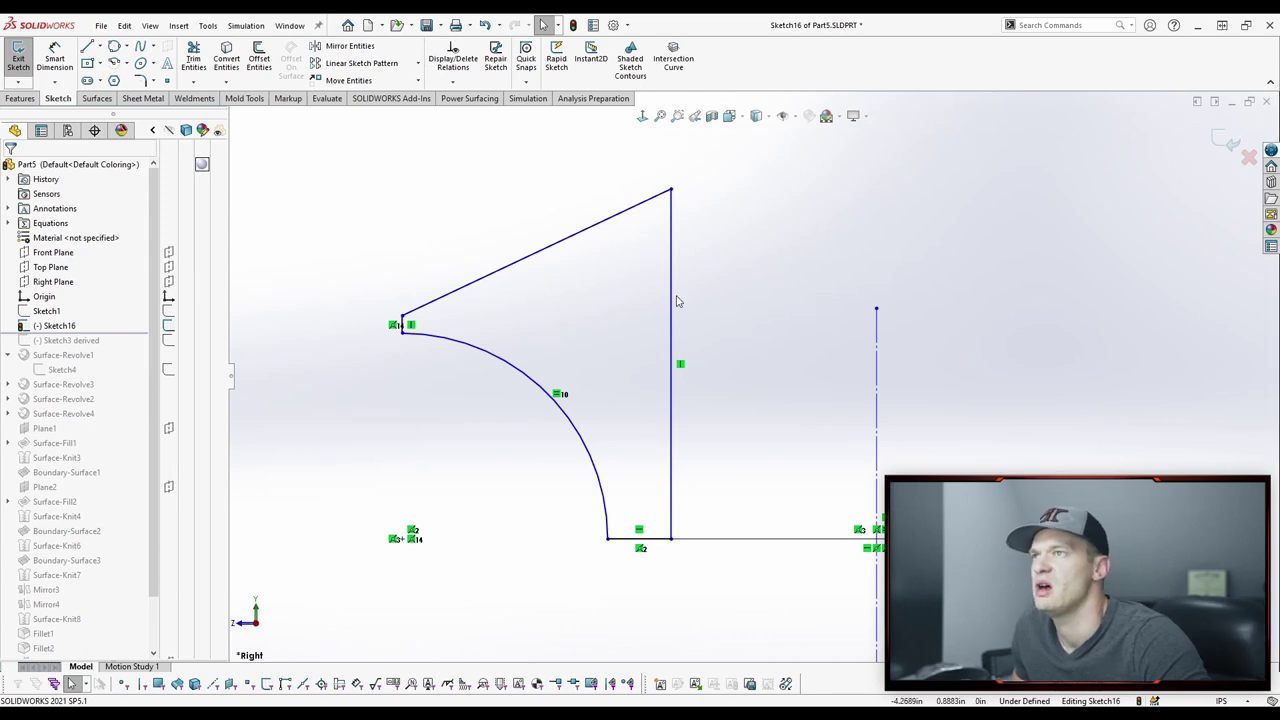
Step: Sketch a diagonal line about 0.11 in long across the profile's top corner, consulting the highlighted boundary surface in the Snip & Sketch reference image
{"action": "key", "text": "s"}
{"action": "left_click", "coordinate": [755, 221]}
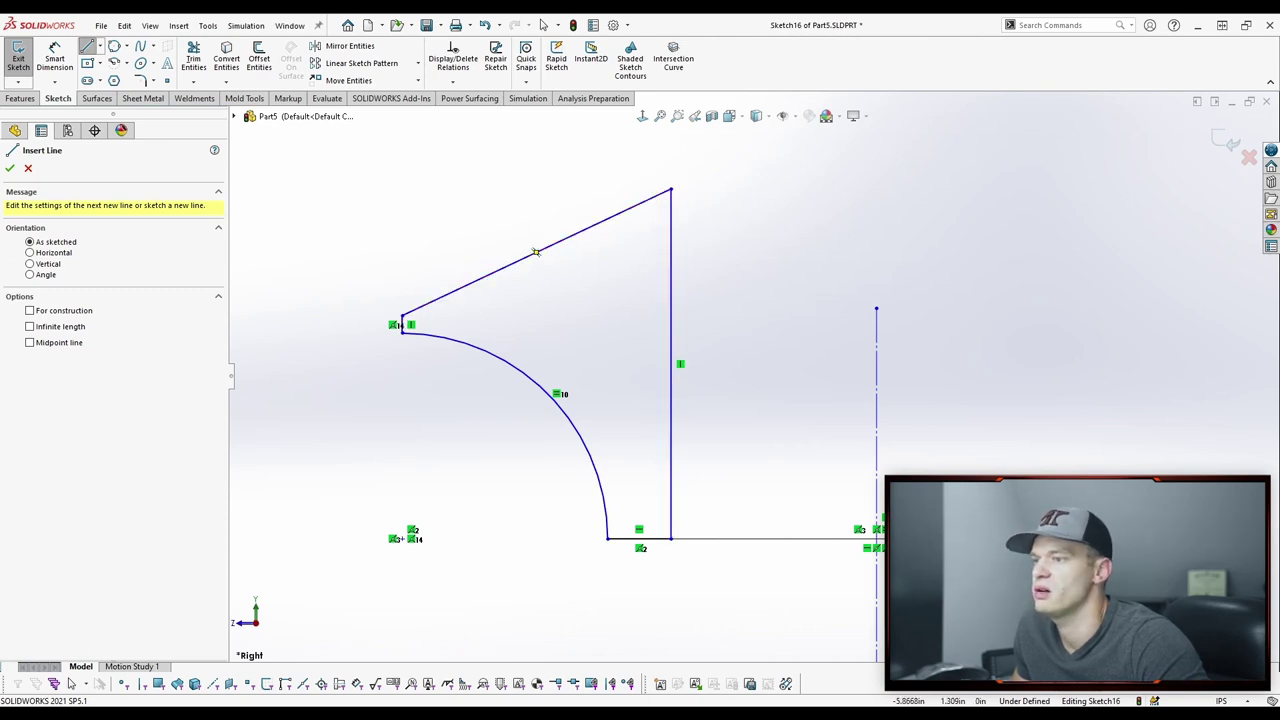
{"action": "mouse_move", "coordinate": [470, 704]}
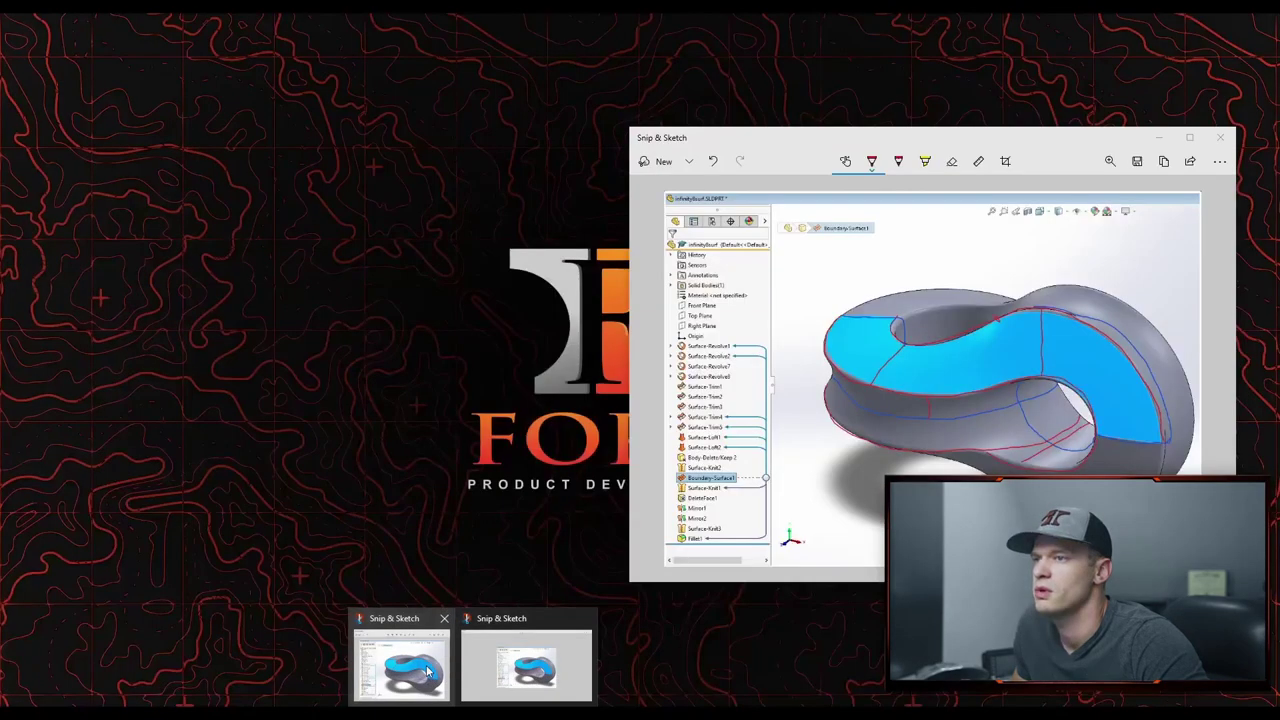
{"action": "left_click", "coordinate": [428, 672]}
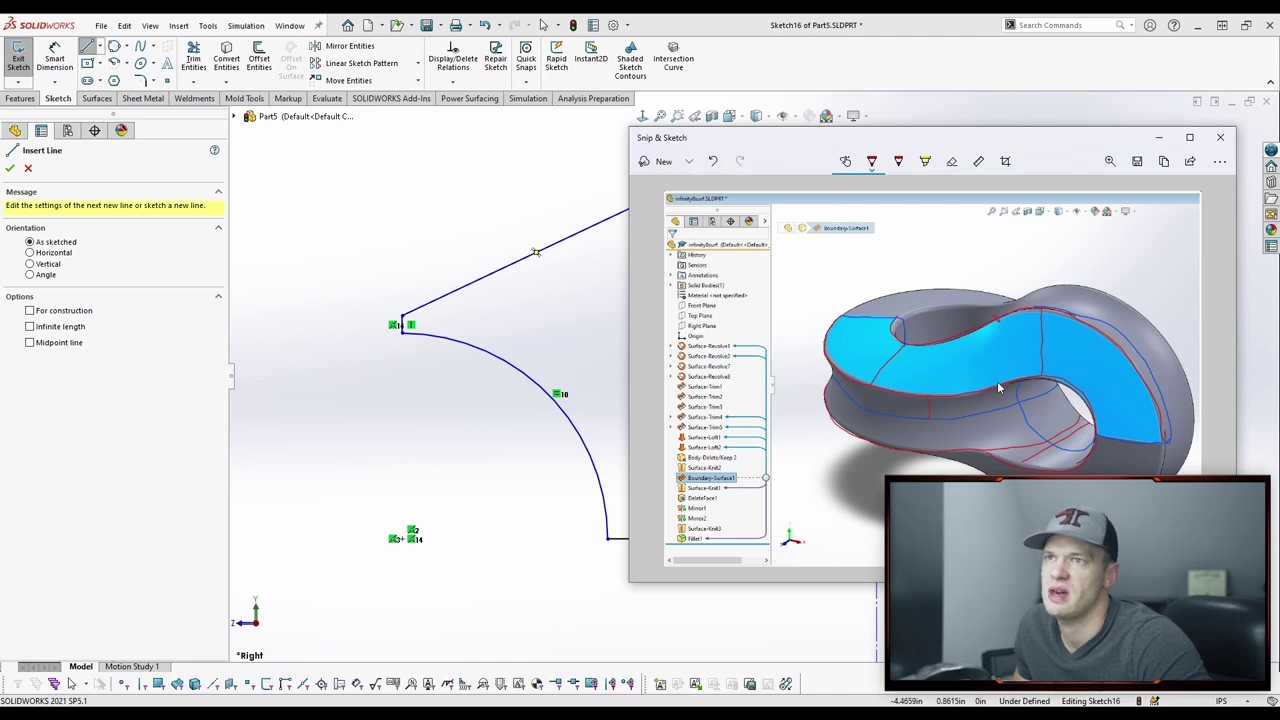
{"action": "left_click", "coordinate": [1159, 142]}
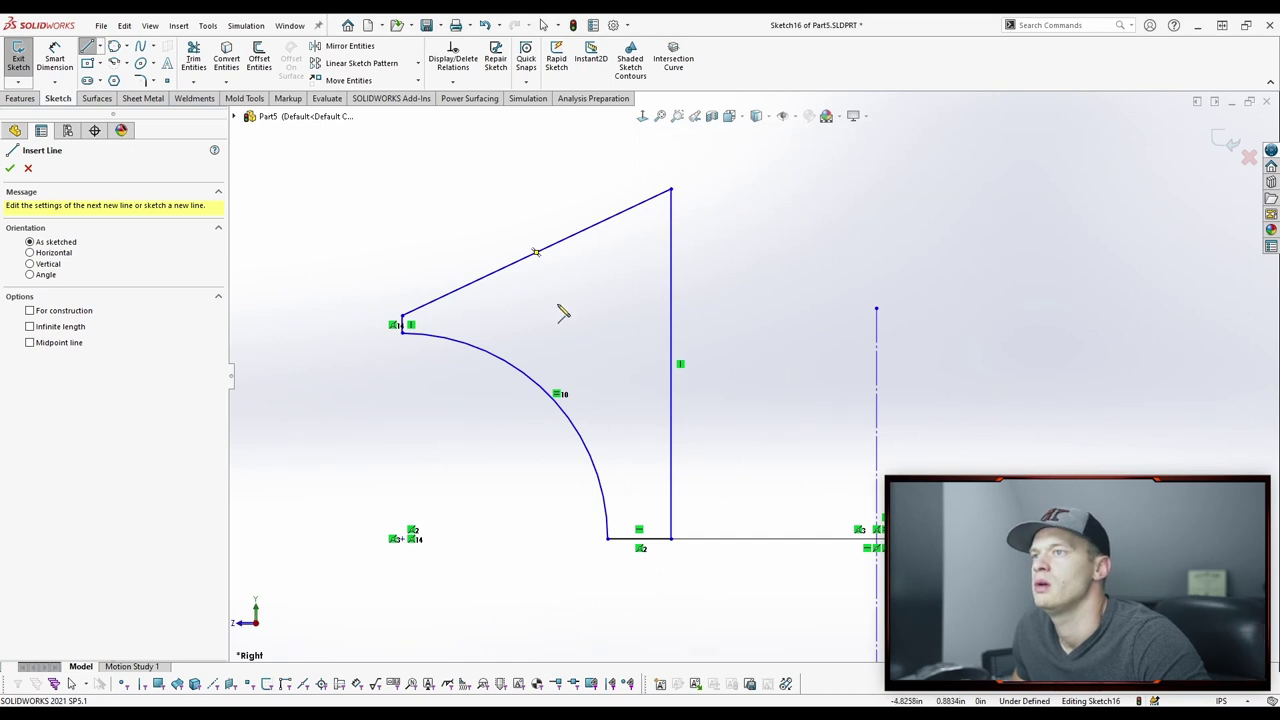
{"action": "left_click", "coordinate": [645, 201]}
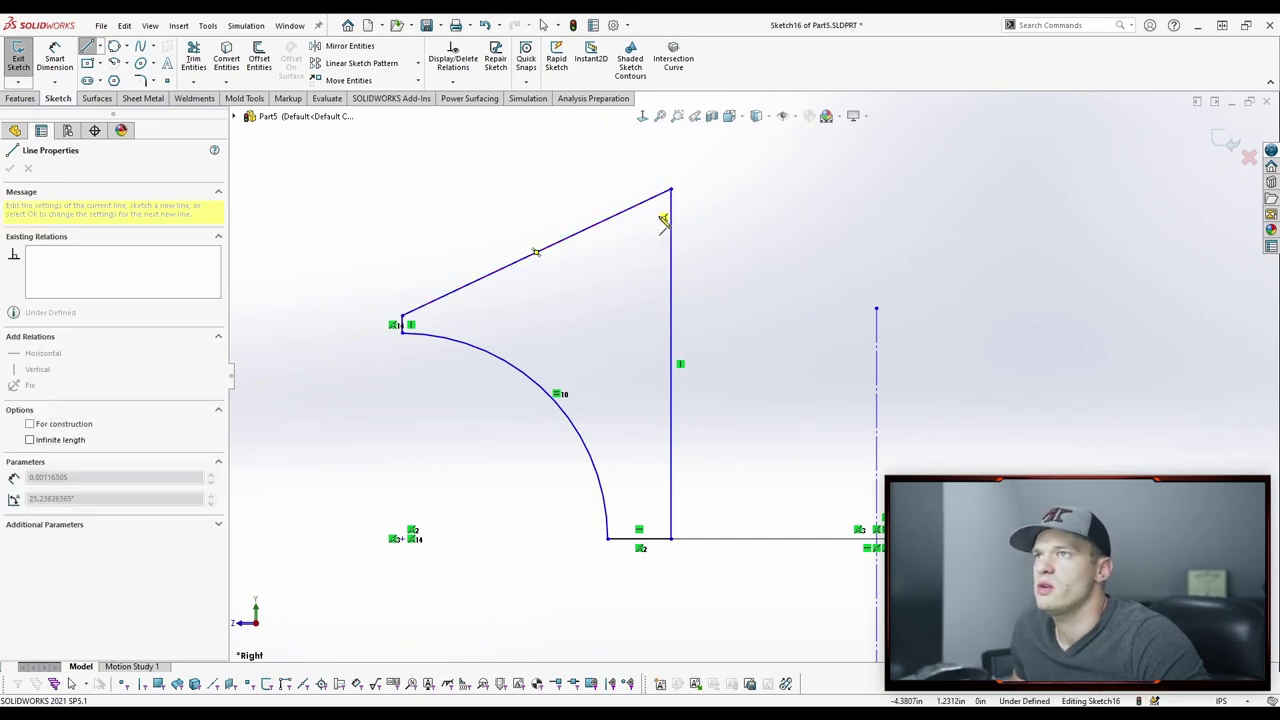
{"action": "left_click", "coordinate": [671, 217]}
{"action": "key", "text": "Escape"}
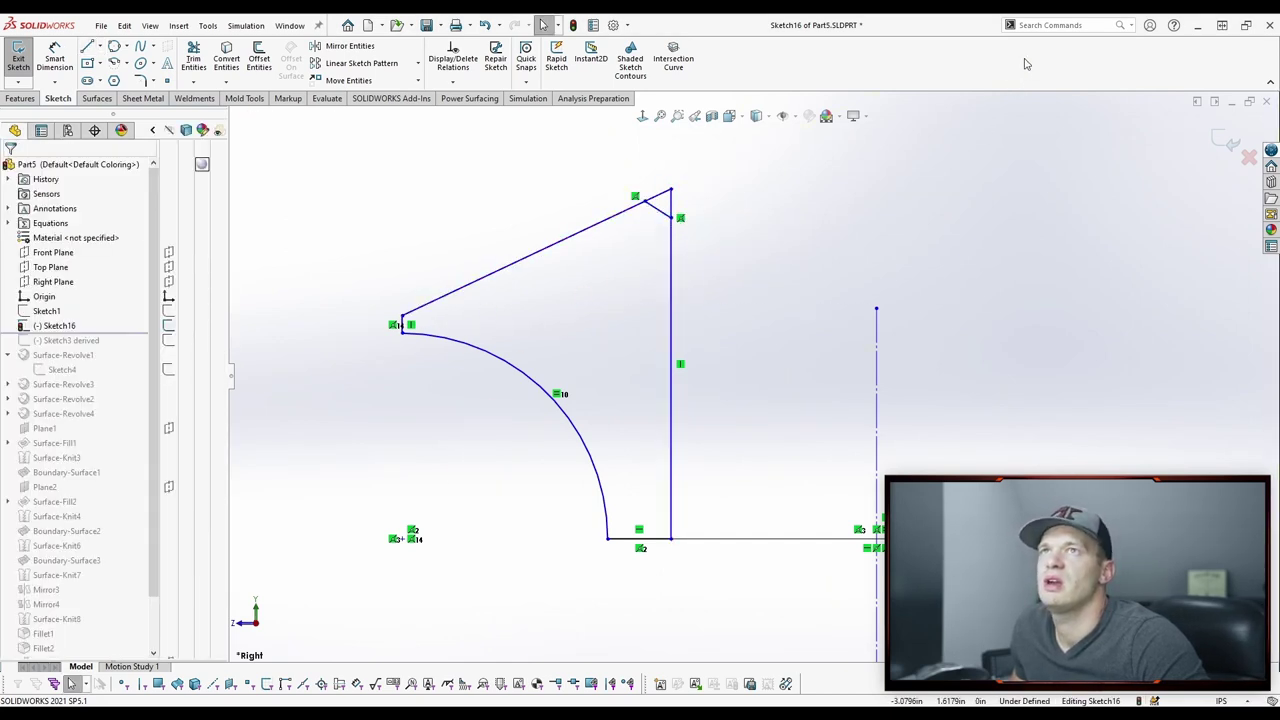
Step: Use Split Entities to split the slanted line and the long vertical line between the short diagonal line and the top corner
{"action": "left_click", "coordinate": [1050, 25]}
{"action": "type", "text": "spl"}
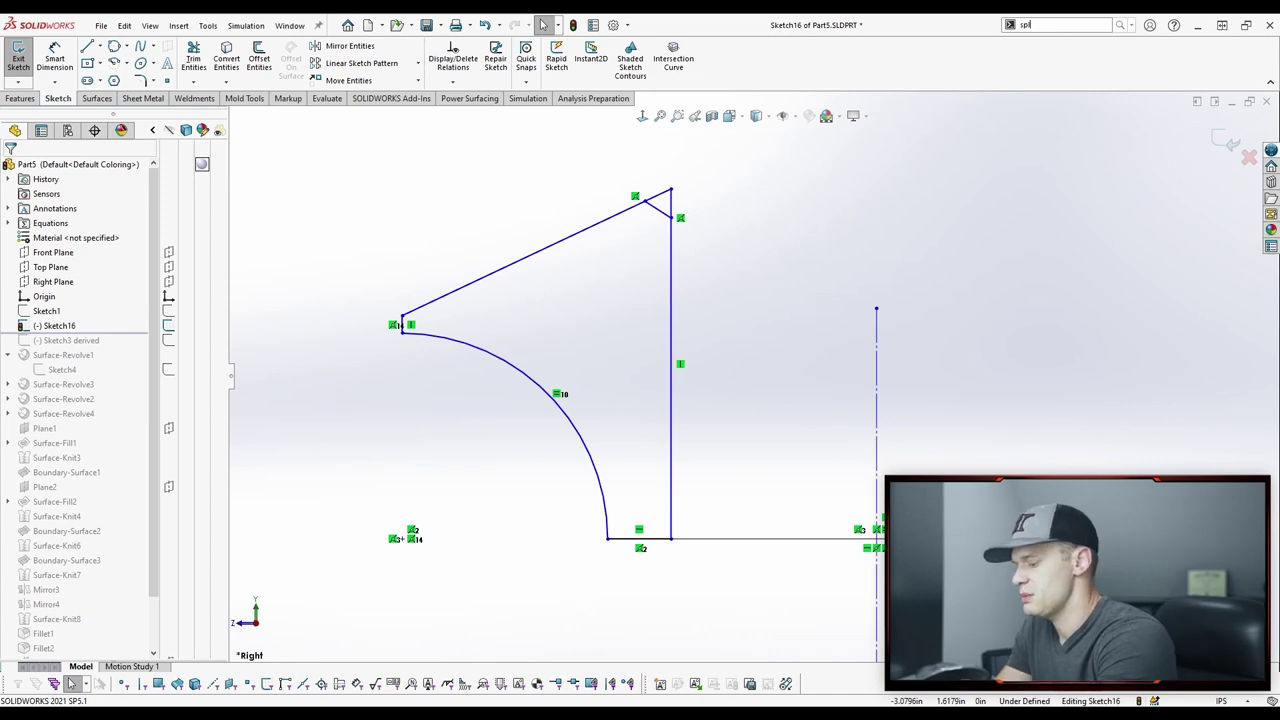
{"action": "type", "text": "i"}
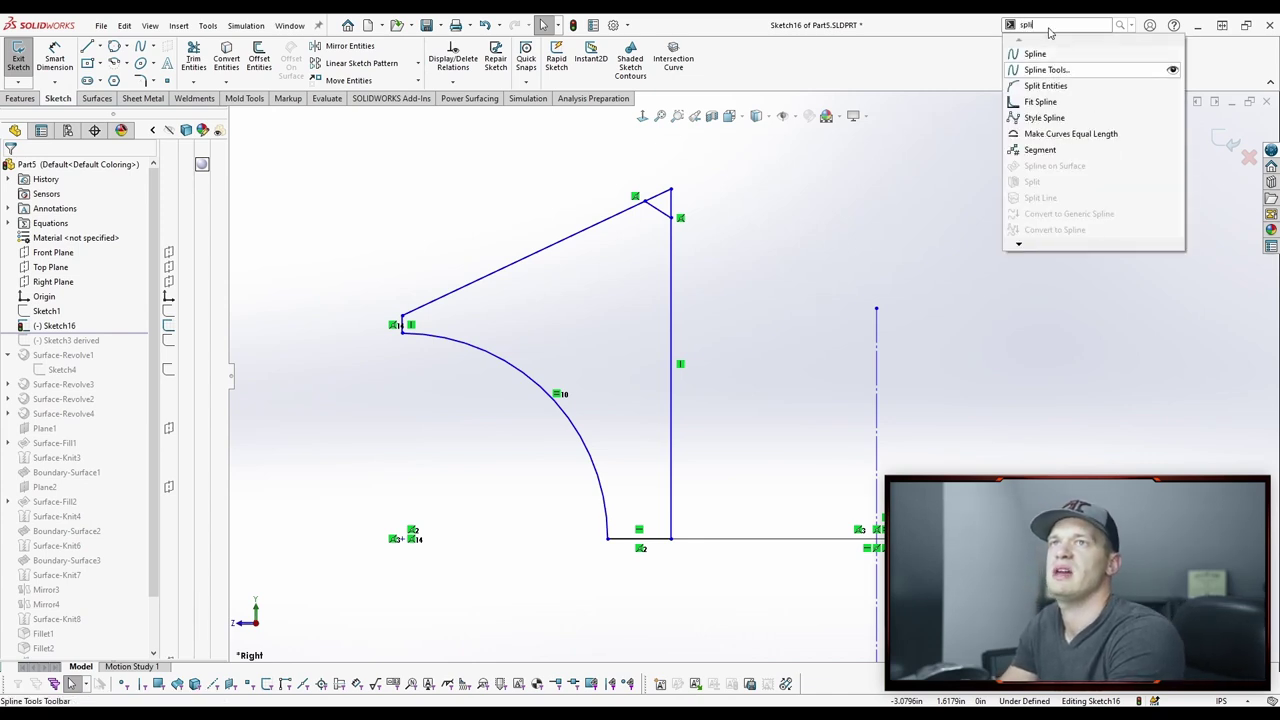
{"action": "left_click", "coordinate": [1045, 85]}
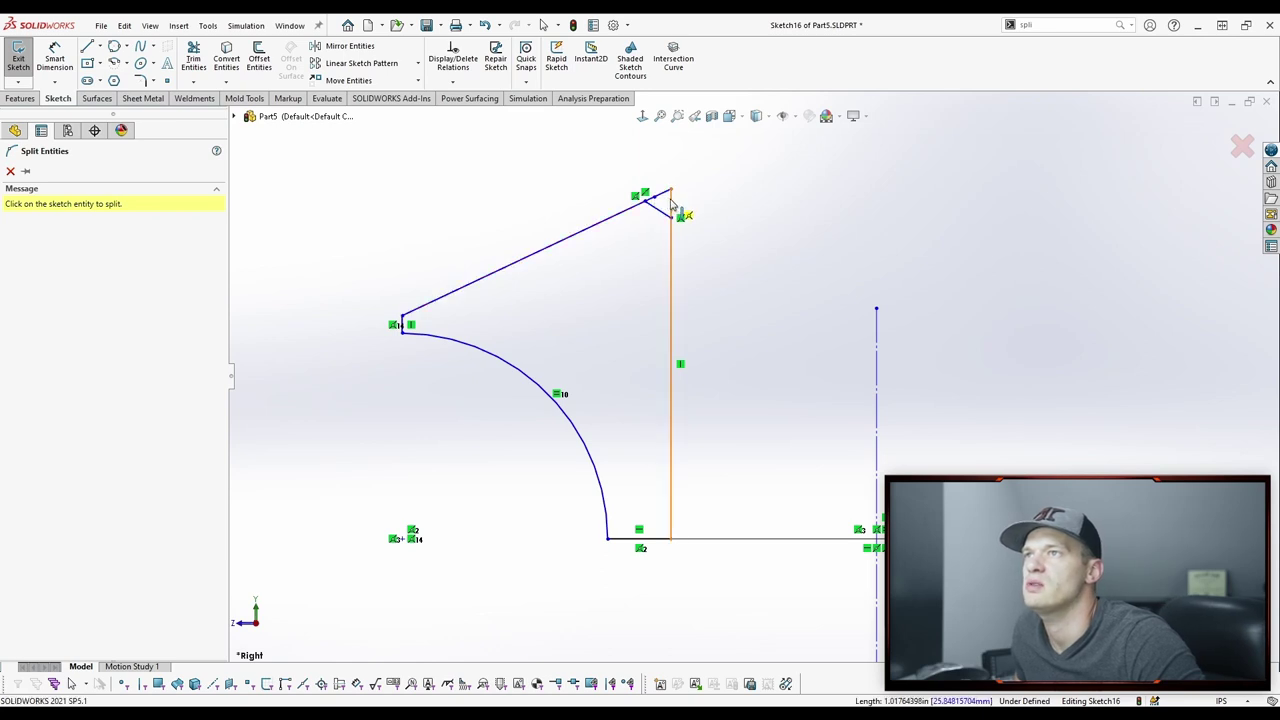
{"action": "left_click", "coordinate": [671, 201]}
{"action": "key", "text": "Escape"}
Step: Examine the split segments, the short diagonal line and the adjoining profile lines around the top corner
{"action": "scroll", "coordinate": [720, 204], "scroll_direction": "down", "scroll_amount": 6}
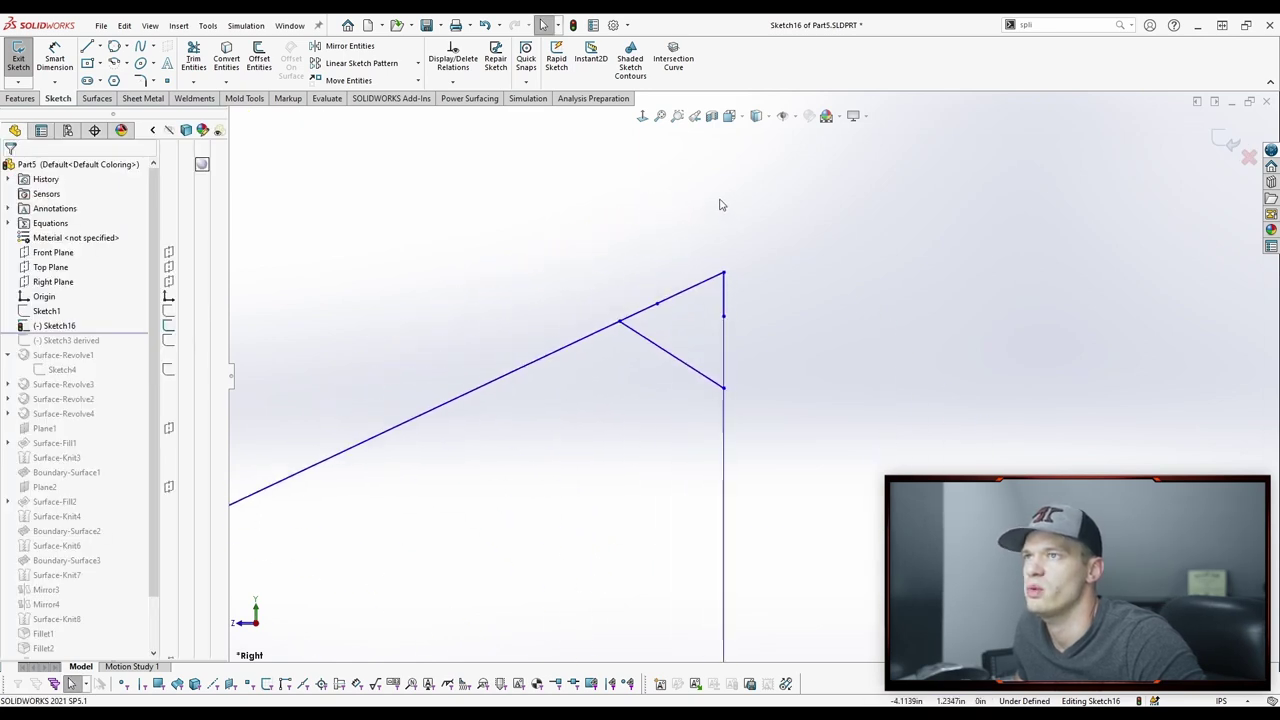
{"action": "left_click", "coordinate": [676, 304]}
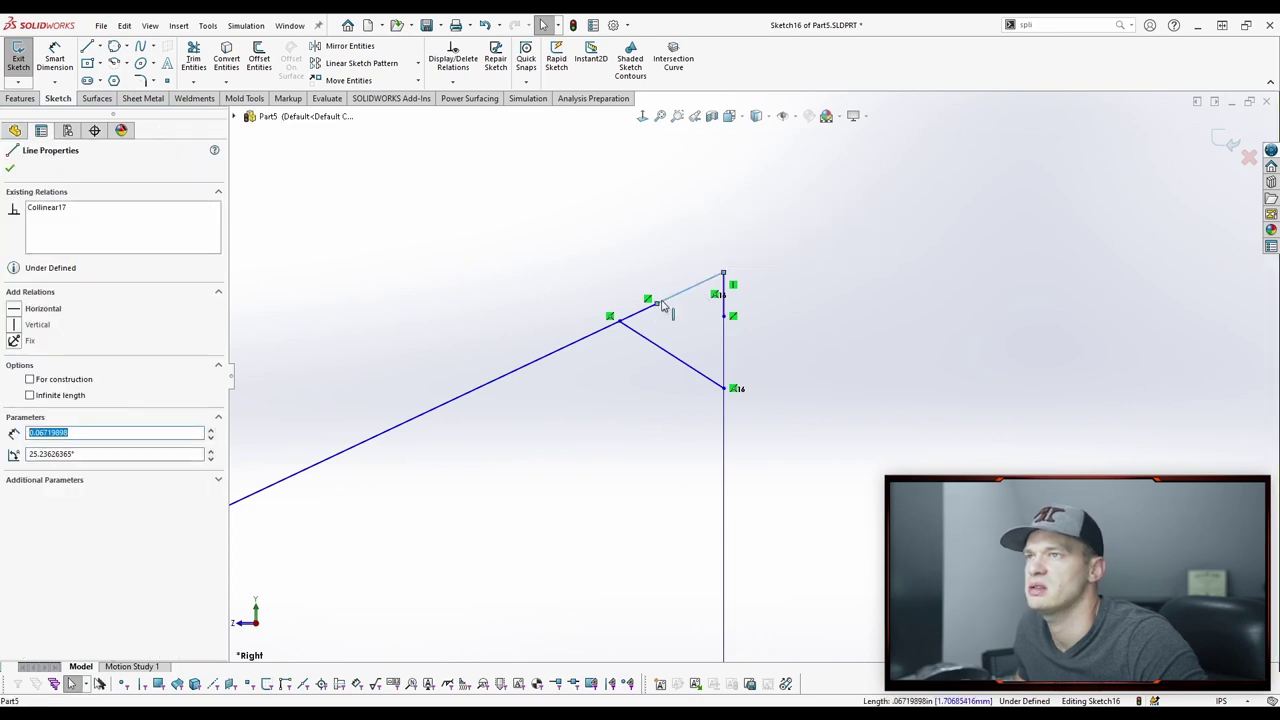
{"action": "scroll", "coordinate": [675, 325], "scroll_direction": "up", "scroll_amount": 3}
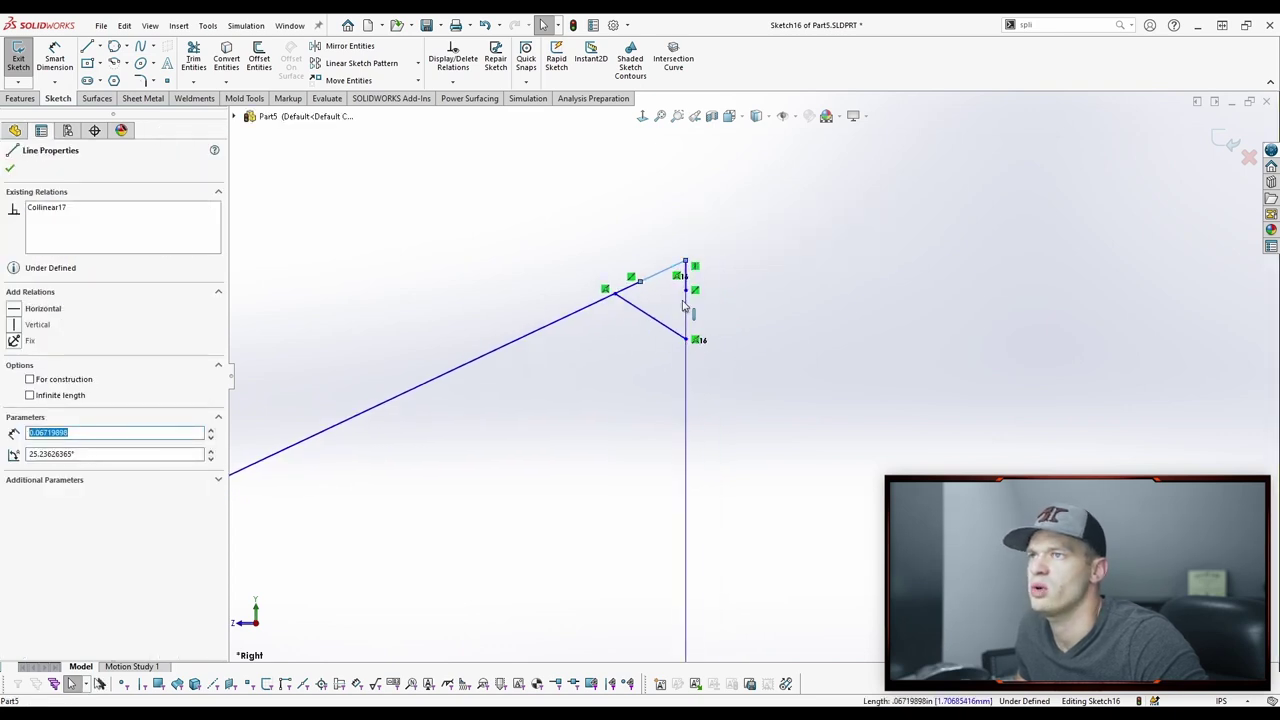
{"action": "left_click", "coordinate": [755, 311]}
{"action": "left_click", "coordinate": [648, 315]}
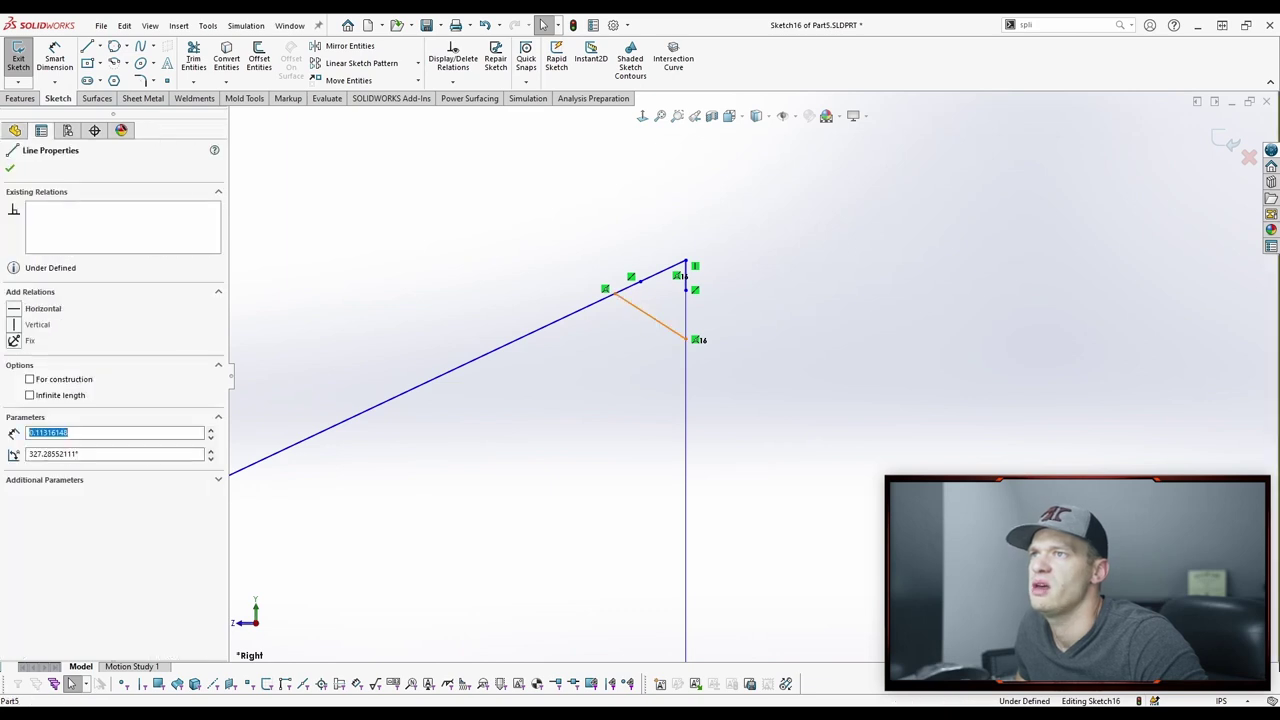
{"action": "left_click", "coordinate": [604, 305], "text": "ctrl"}
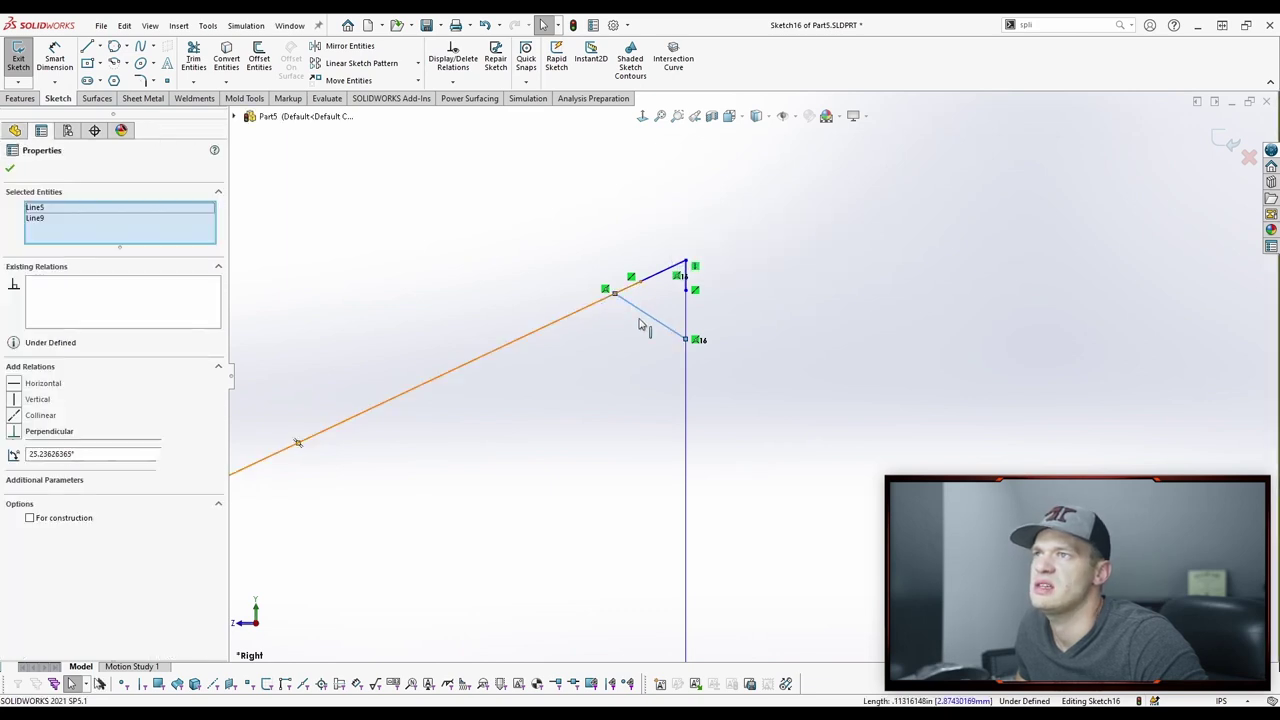
{"action": "left_click", "coordinate": [687, 374], "text": "ctrl"}
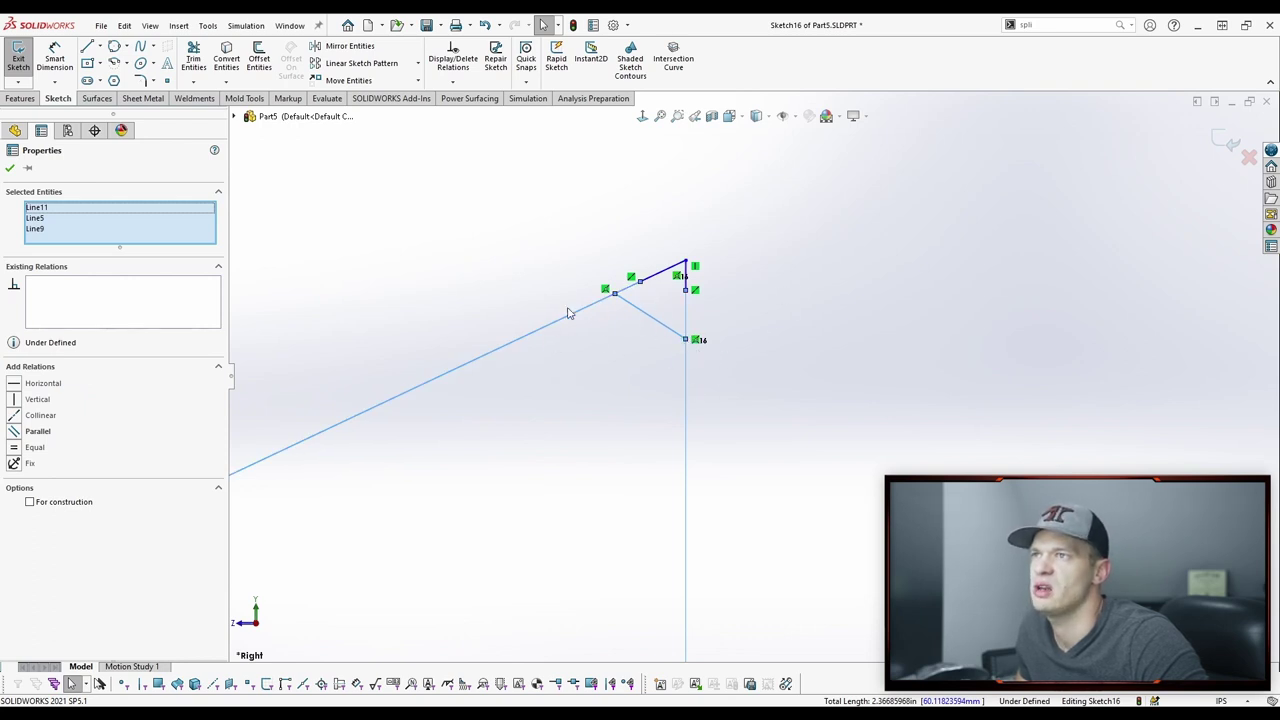
{"action": "scroll", "coordinate": [571, 310], "scroll_direction": "up", "scroll_amount": 2}
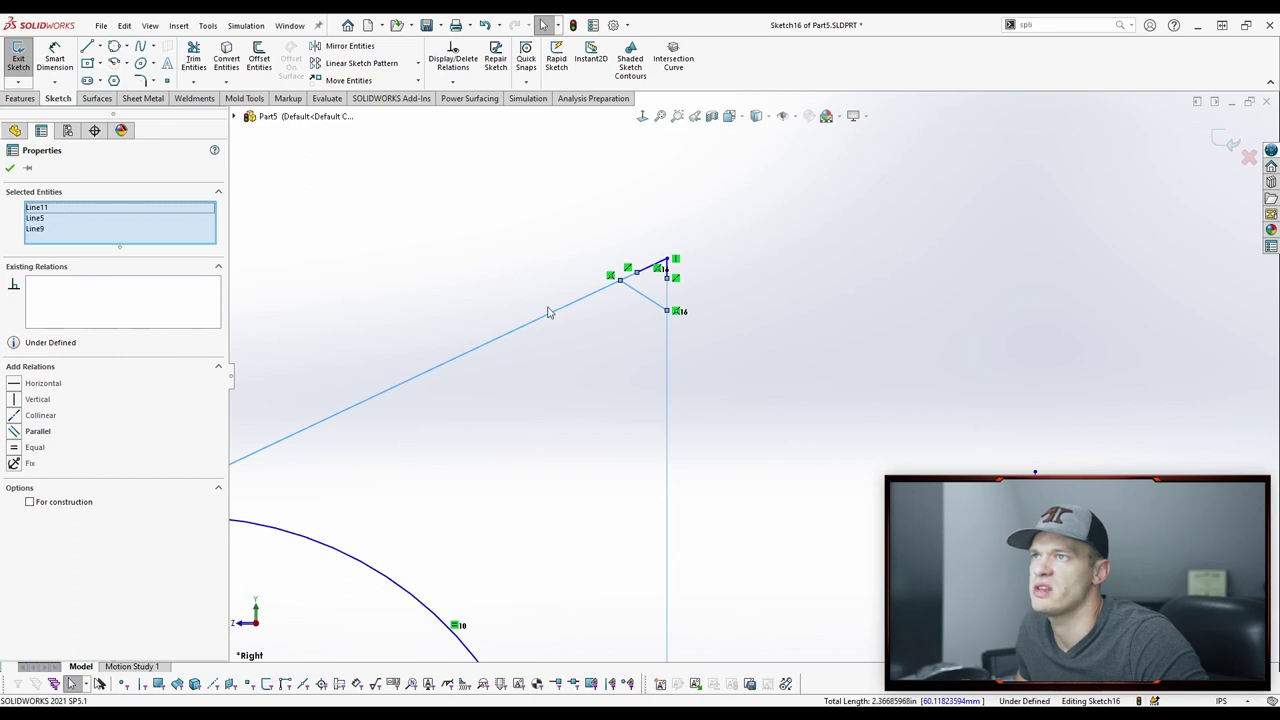
{"action": "scroll", "coordinate": [716, 326], "scroll_direction": "down", "scroll_amount": 1}
{"action": "left_click", "coordinate": [754, 266]}
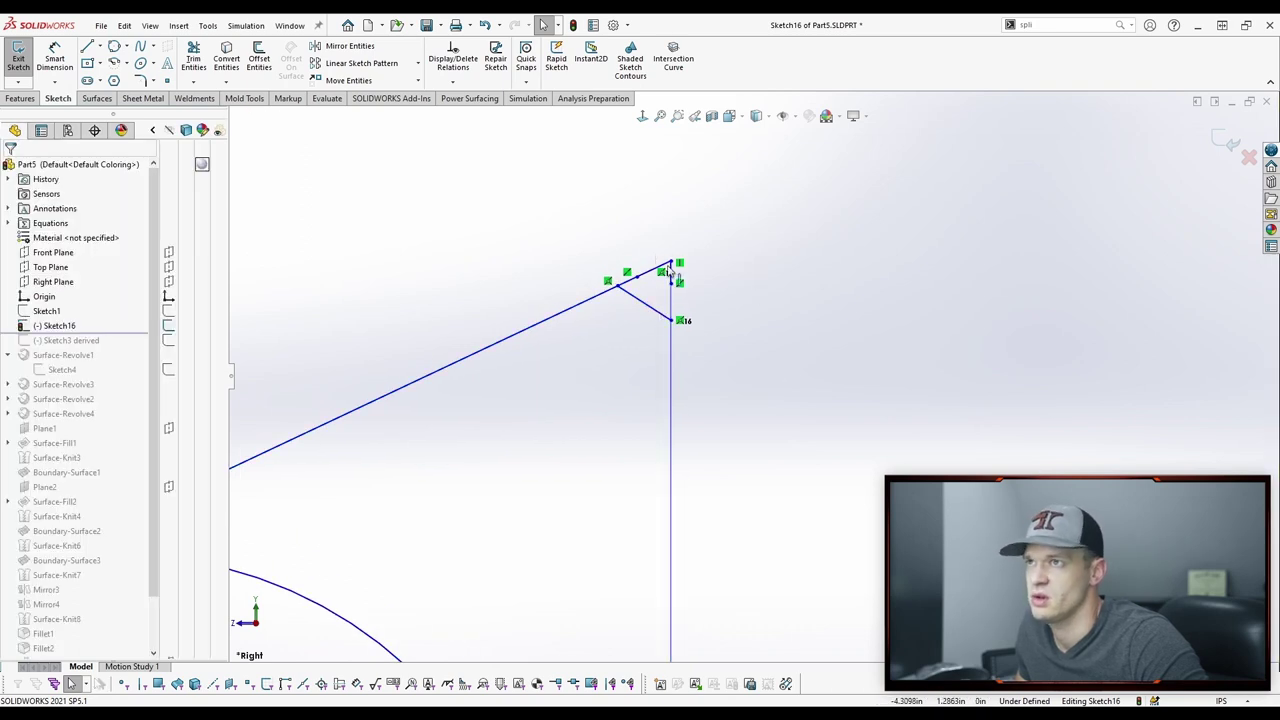
Step: Make the short diagonal line's endpoints coincident with the split points on the slanted line and the long vertical line
{"action": "left_click", "coordinate": [637, 277]}
{"action": "left_click", "coordinate": [618, 286], "text": "ctrl"}
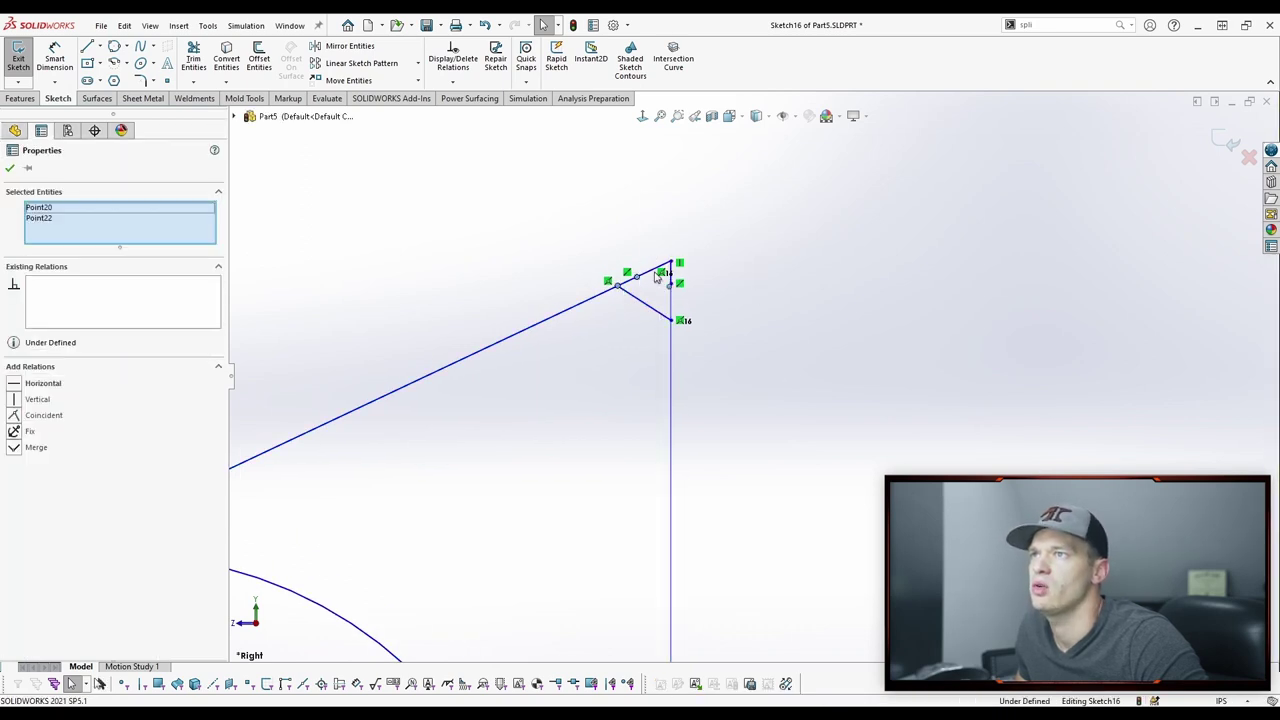
{"action": "left_click", "coordinate": [695, 208]}
{"action": "left_click", "coordinate": [728, 308]}
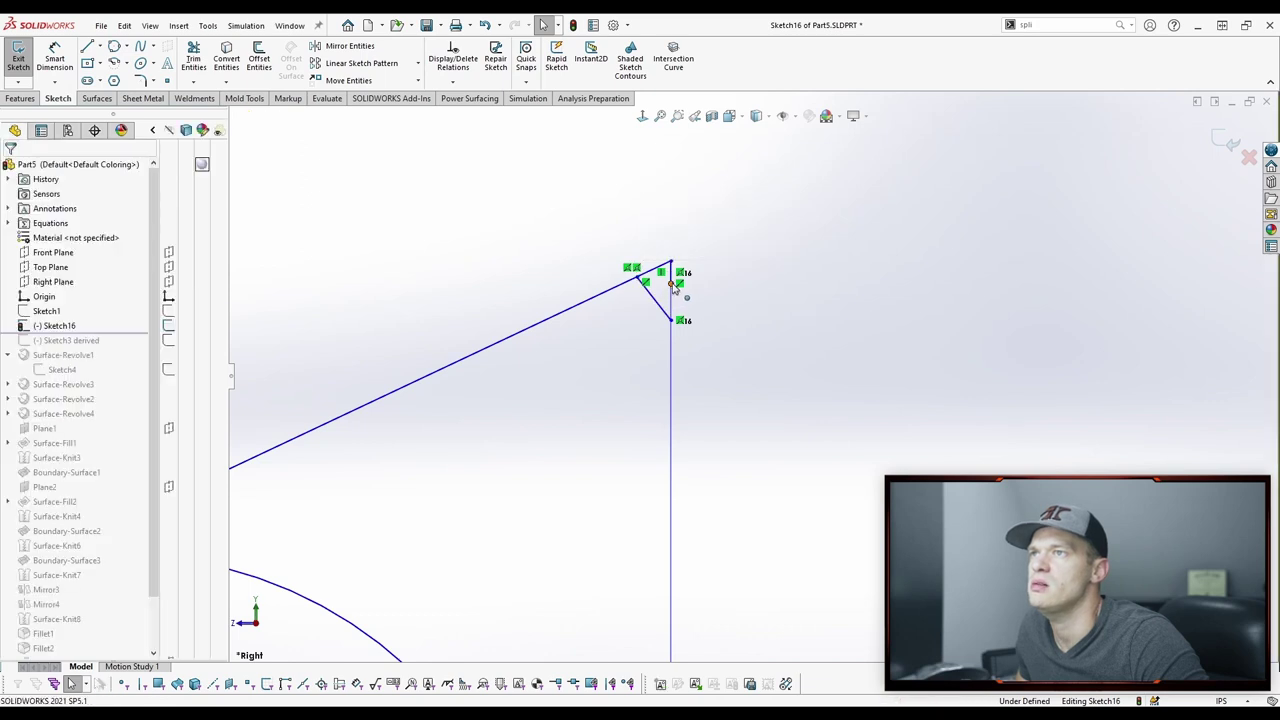
{"action": "left_click", "coordinate": [670, 320]}
{"action": "left_click", "coordinate": [671, 283], "text": "ctrl"}
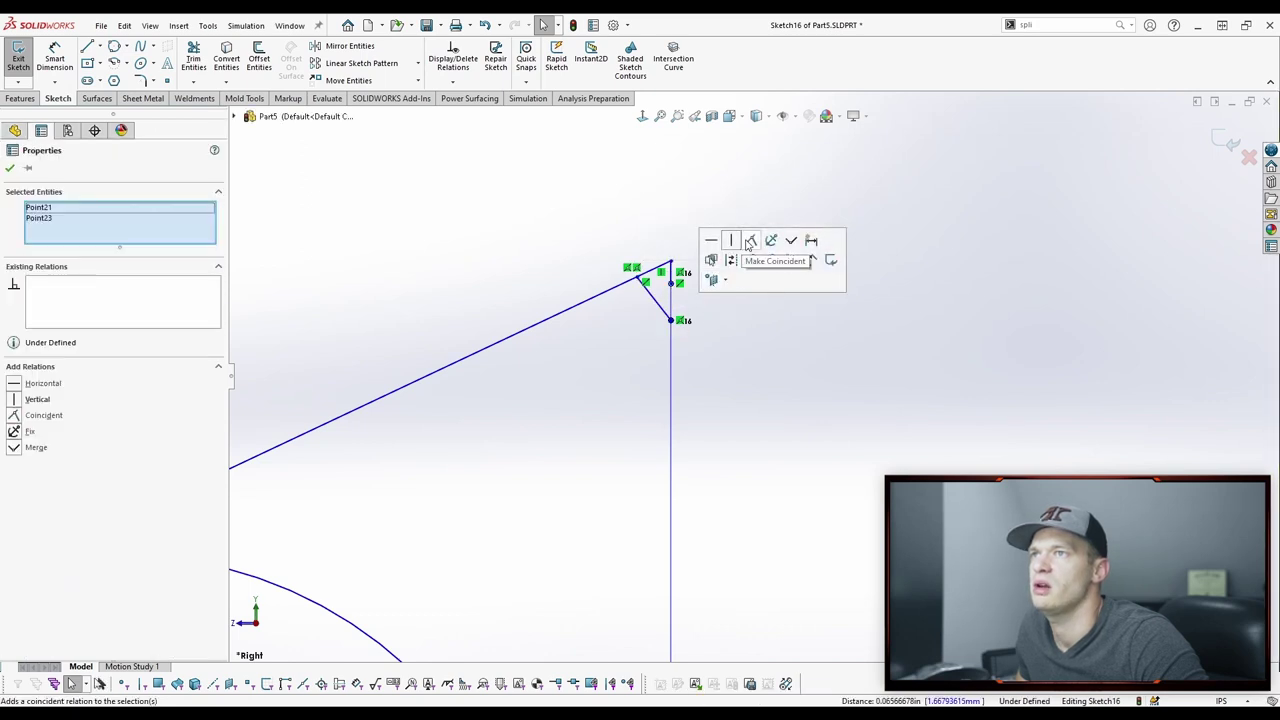
{"action": "left_click", "coordinate": [749, 243]}
{"action": "left_click", "coordinate": [769, 360]}
Step: Add an equal relation between the two short segments that meet at the profile's top corner
{"action": "scroll", "coordinate": [705, 333], "scroll_direction": "down", "scroll_amount": 3}
{"action": "scroll", "coordinate": [705, 333], "scroll_direction": "down", "scroll_amount": 3}
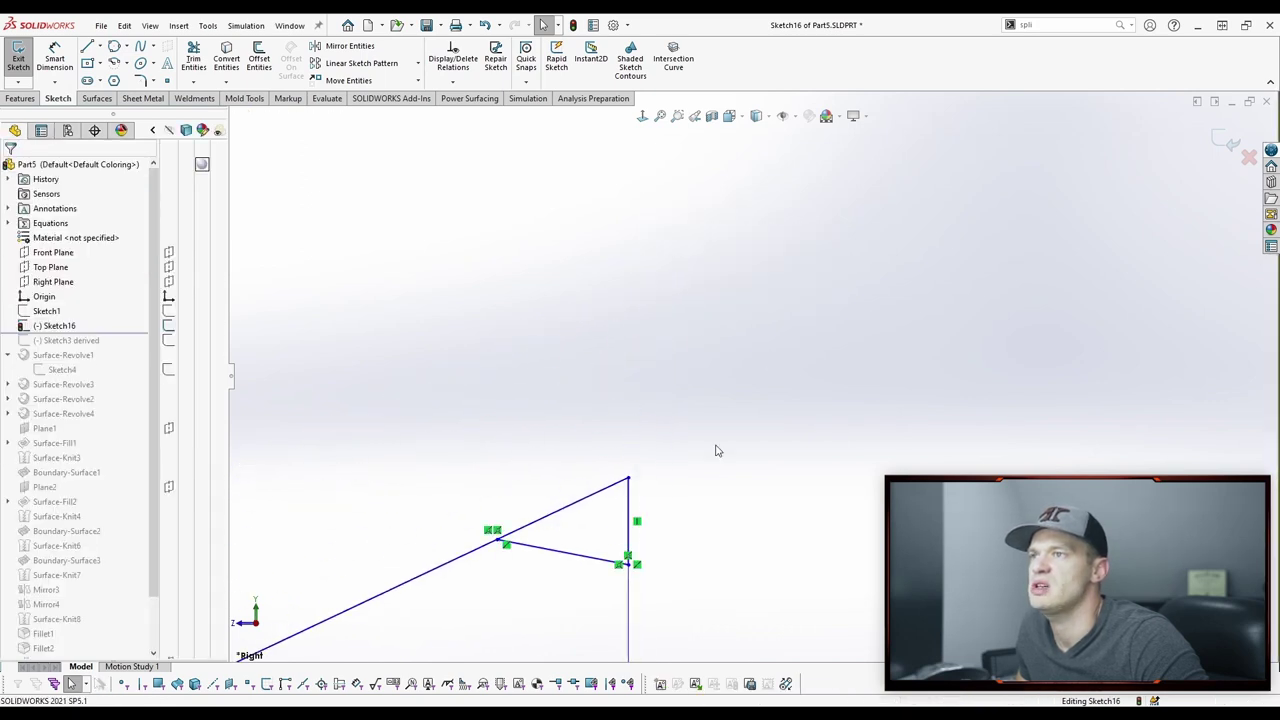
{"action": "left_click", "coordinate": [628, 497]}
{"action": "left_click", "coordinate": [605, 494], "text": "ctrl"}
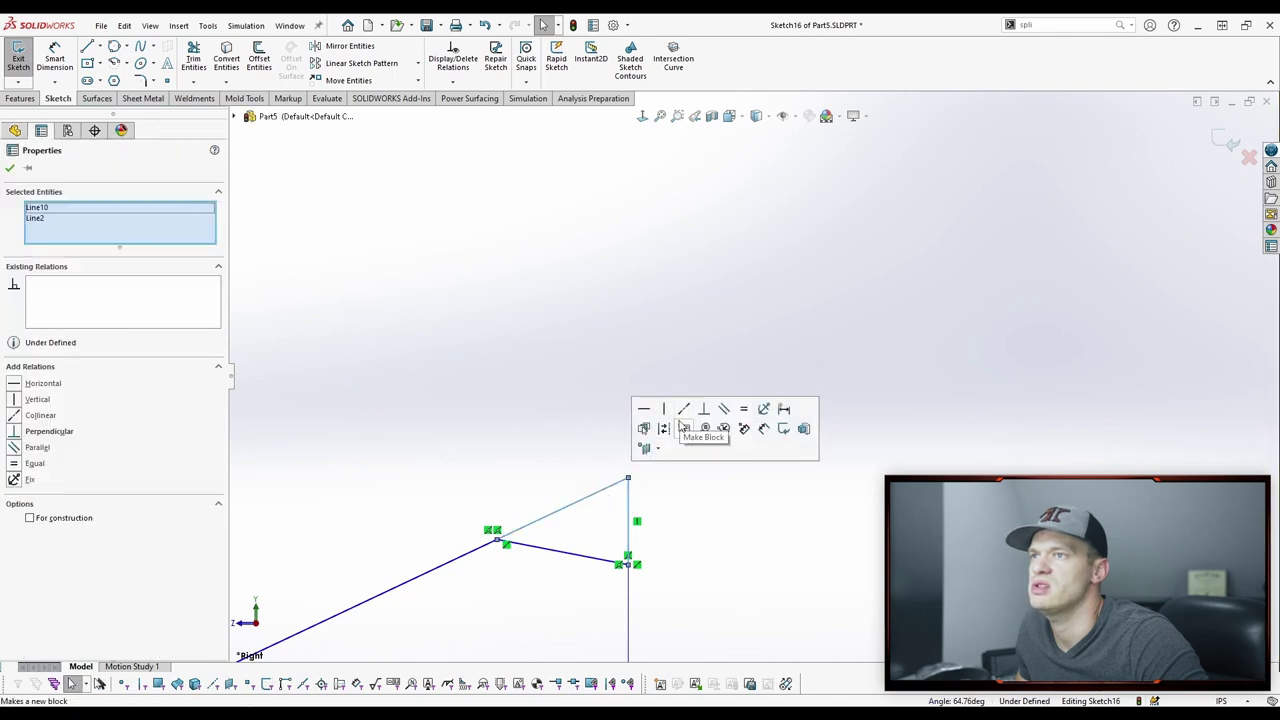
{"action": "left_click", "coordinate": [743, 409]}
{"action": "left_click", "coordinate": [630, 380]}
{"action": "scroll", "coordinate": [628, 380], "scroll_direction": "up", "scroll_amount": 2}
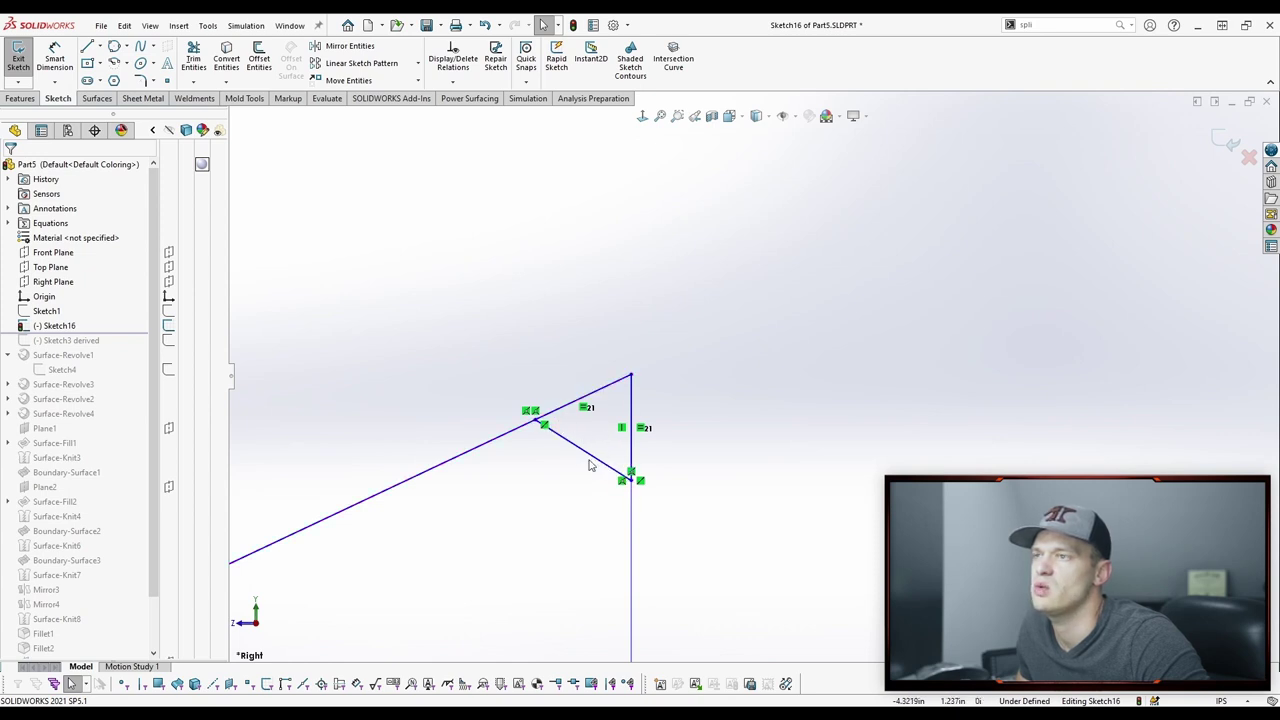
Step: Sketch a construction perimeter circle of about 0.04 in radius, tangent to the slanted line, the short vertical line and the arc
{"action": "scroll", "coordinate": [640, 500], "scroll_direction": "up", "scroll_amount": 4}
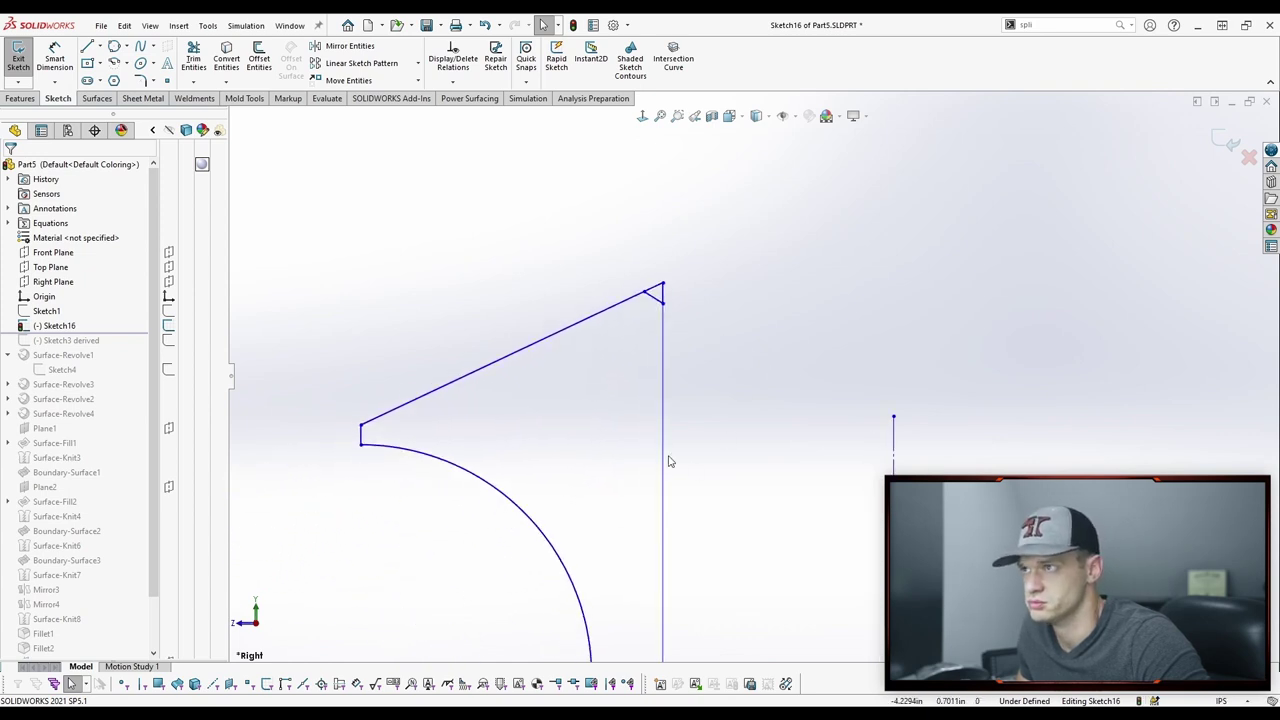
{"action": "key", "text": "s"}
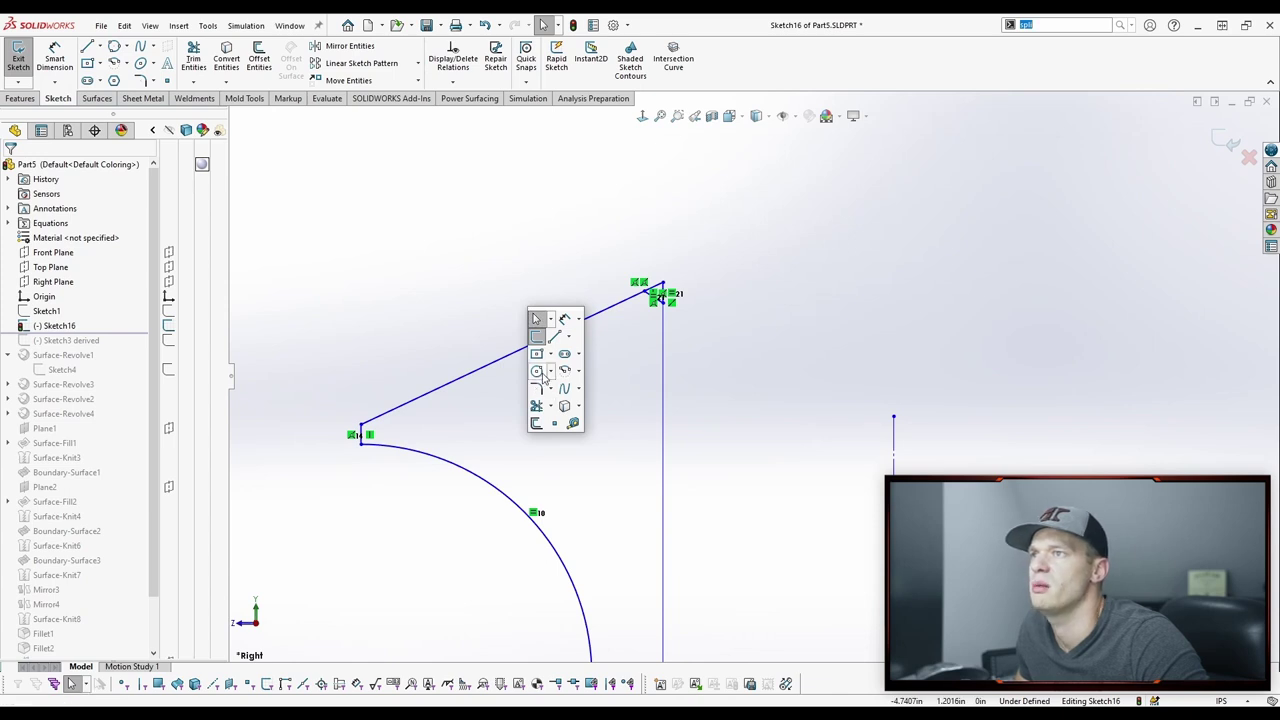
{"action": "left_click", "coordinate": [550, 371]}
{"action": "left_click", "coordinate": [562, 404]}
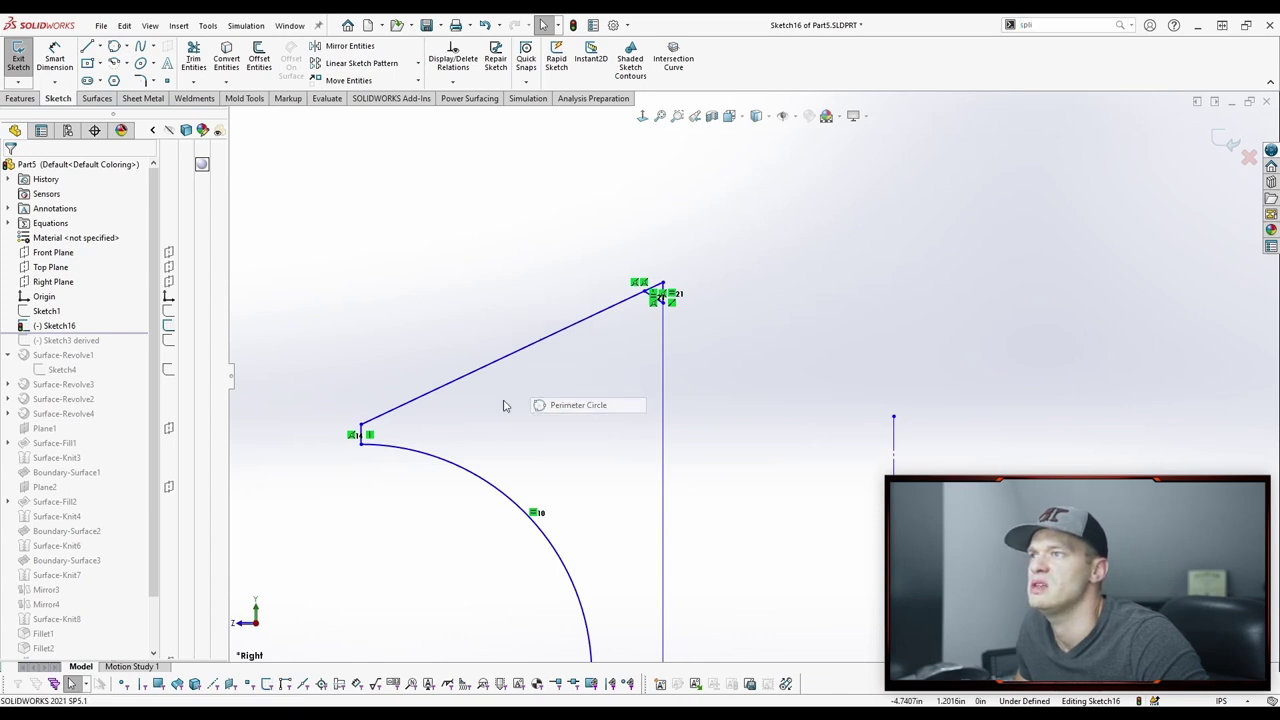
{"action": "left_click", "coordinate": [385, 416]}
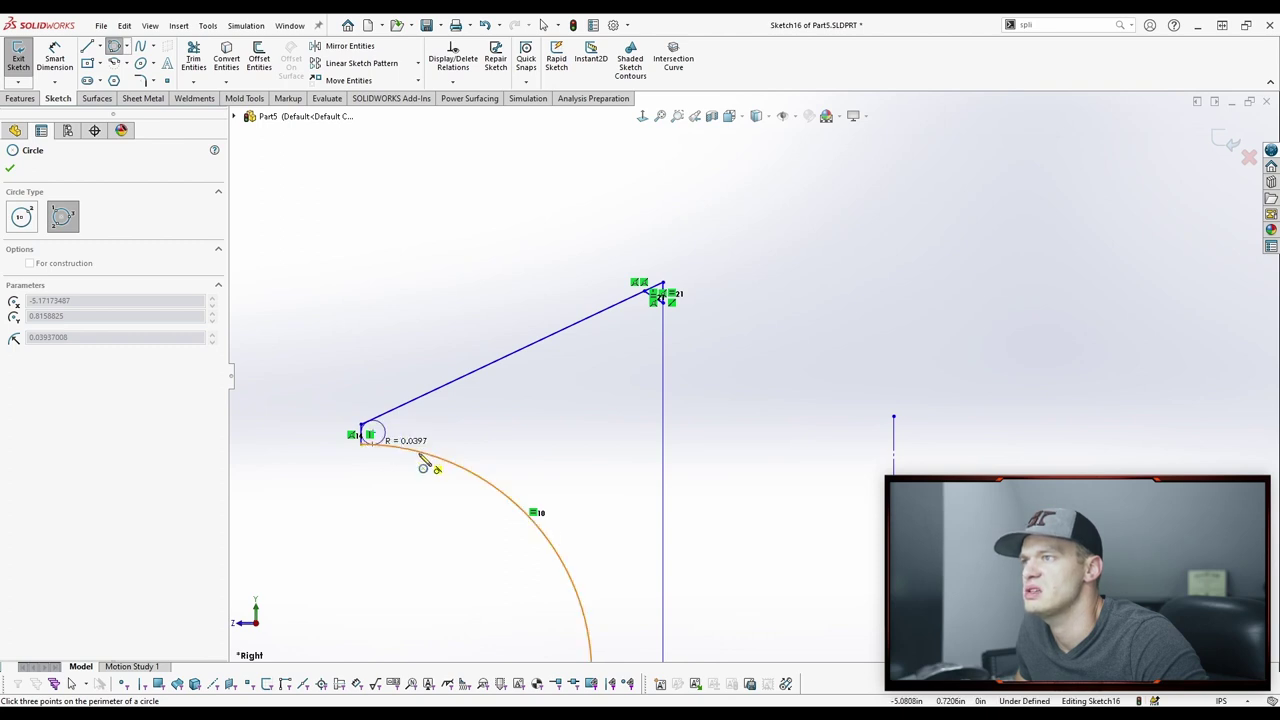
{"action": "left_click", "coordinate": [423, 463]}
{"action": "key", "text": "Escape"}
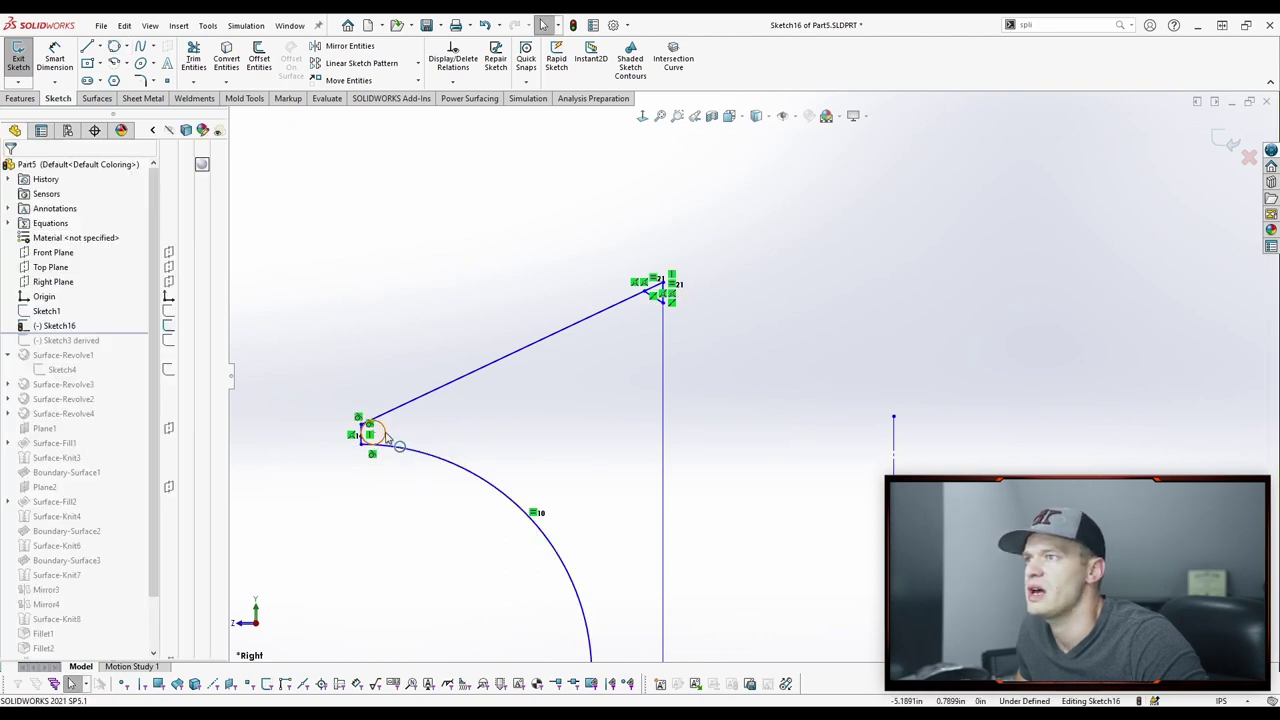
{"action": "left_click", "coordinate": [386, 437]}
{"action": "left_click", "coordinate": [446, 376]}
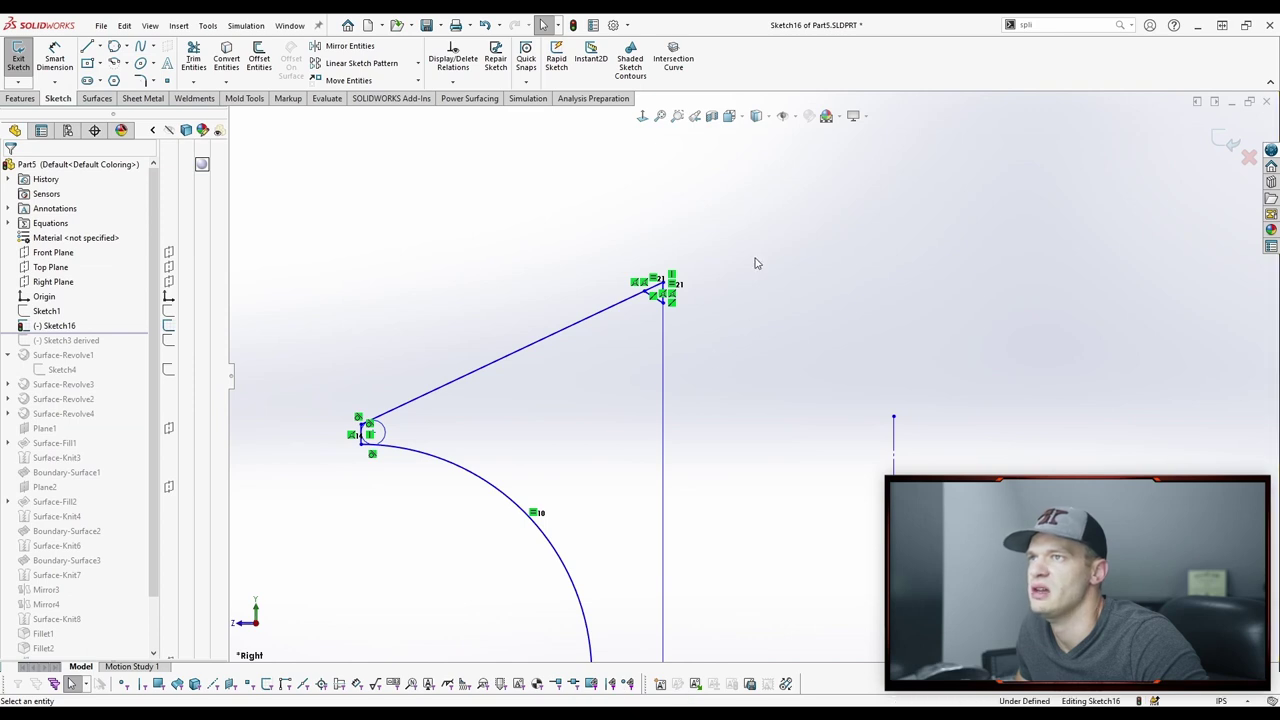
Step: Sketch a construction perimeter circle of about 0.065 in radius, tangent to the slanted line, the short diagonal line and the long vertical line
{"action": "key", "text": "s"}
{"action": "left_click", "coordinate": [768, 322]}
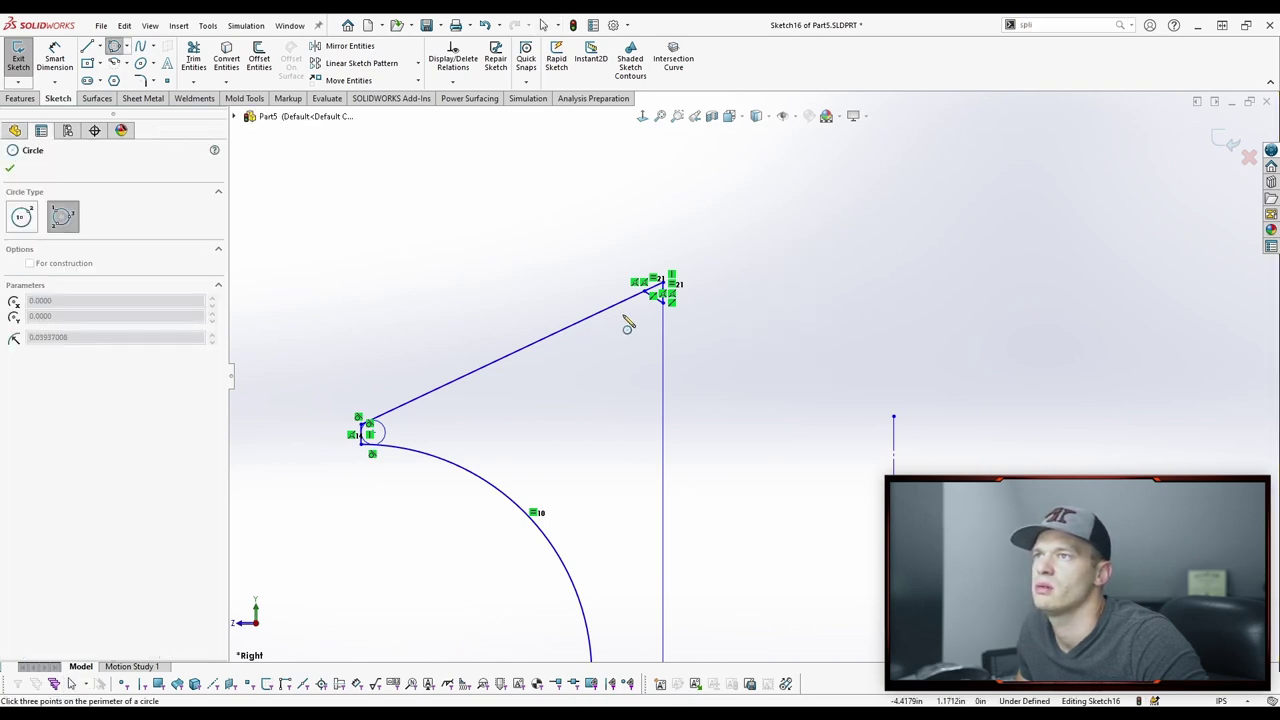
{"action": "left_click", "coordinate": [630, 304]}
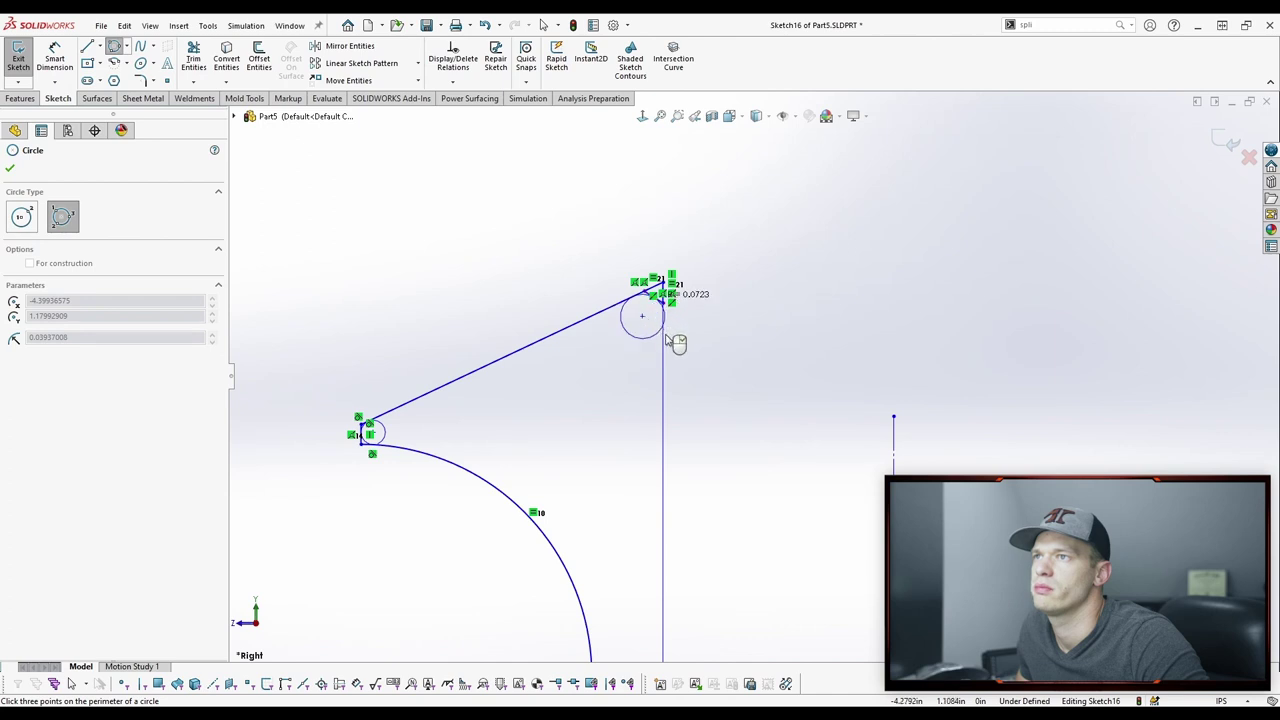
{"action": "left_click", "coordinate": [666, 351]}
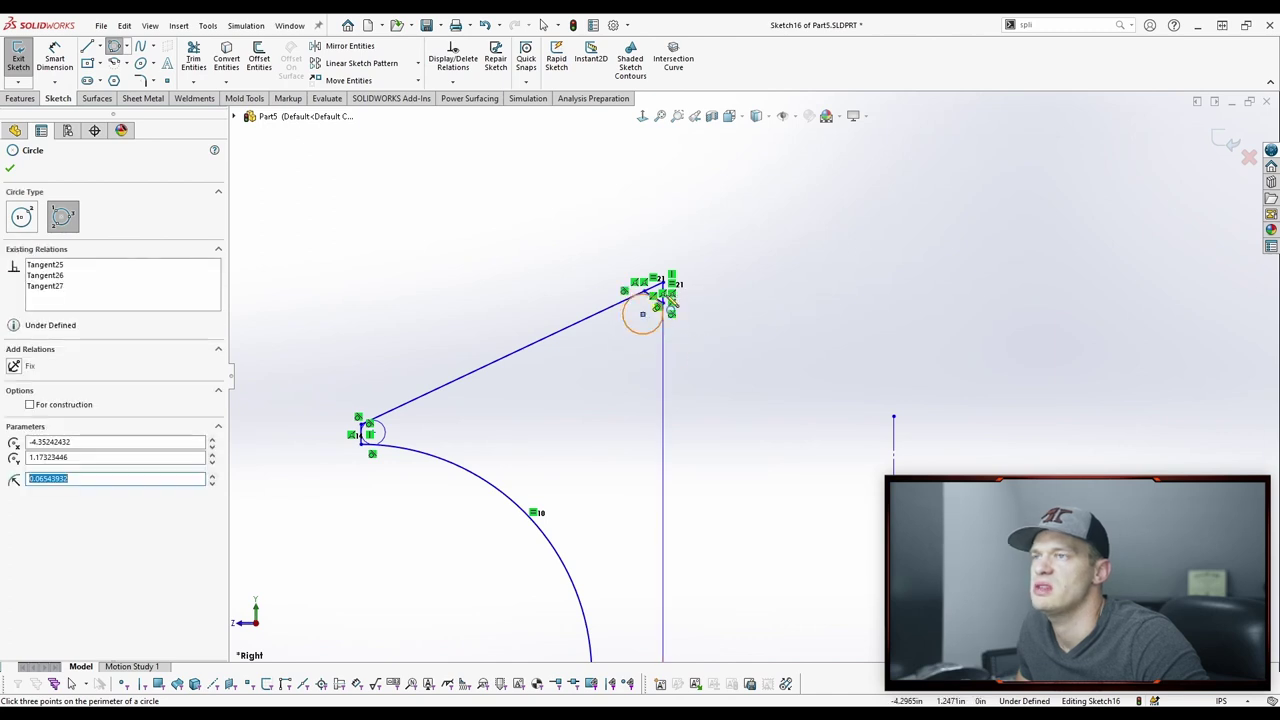
{"action": "key", "text": "Escape"}
{"action": "left_click", "coordinate": [646, 334]}
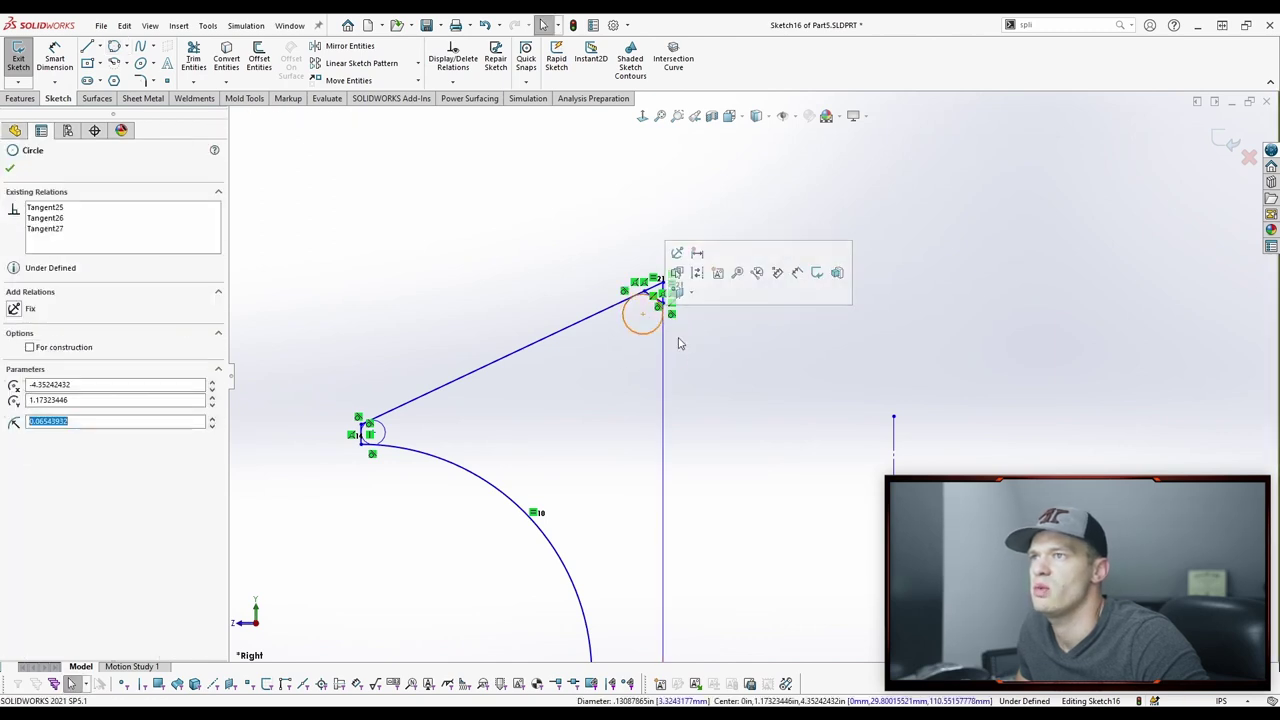
{"action": "left_click", "coordinate": [694, 286]}
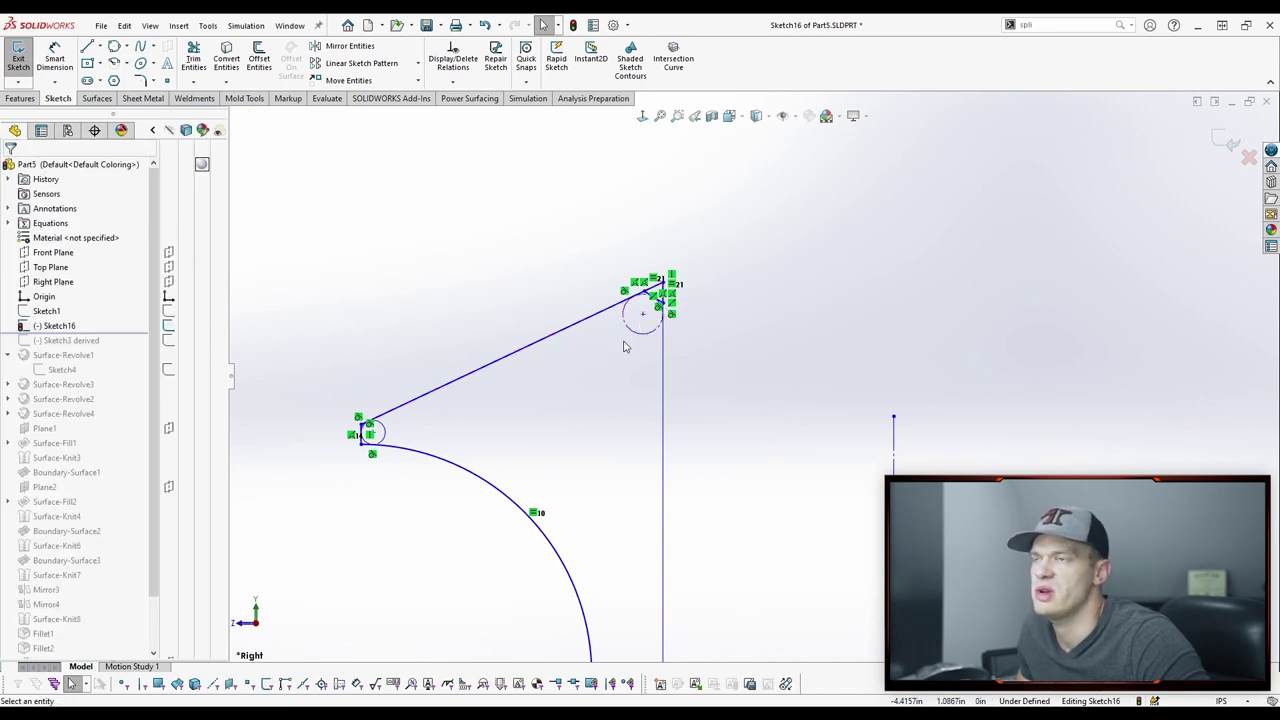
{"action": "scroll", "coordinate": [364, 444], "scroll_direction": "down", "scroll_amount": 1}
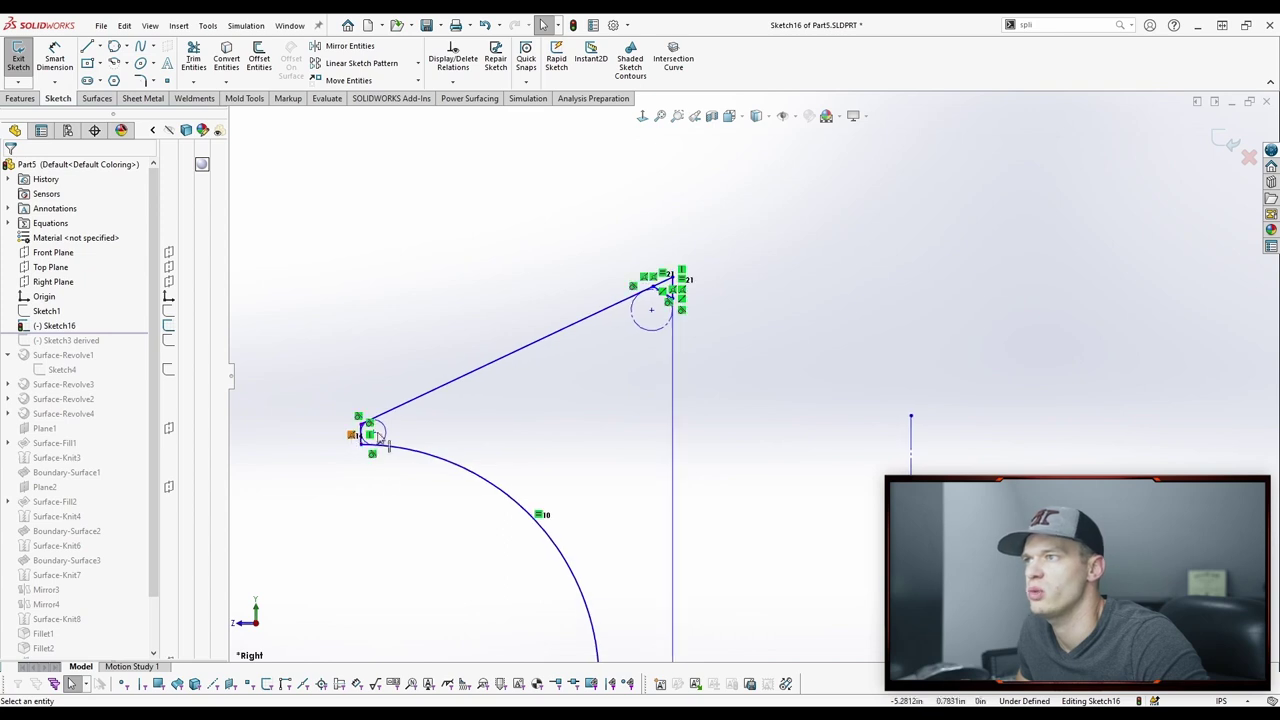
{"action": "scroll", "coordinate": [663, 371], "scroll_direction": "down", "scroll_amount": 5}
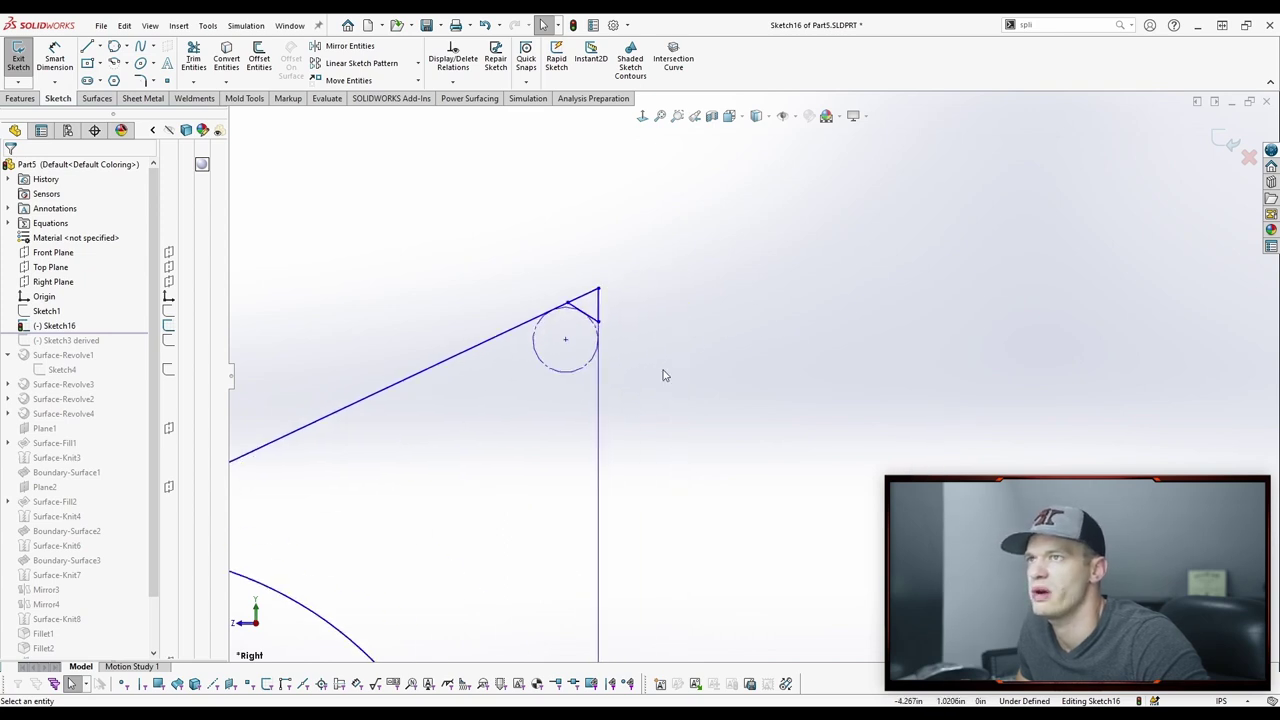
{"action": "left_click", "coordinate": [574, 311]}
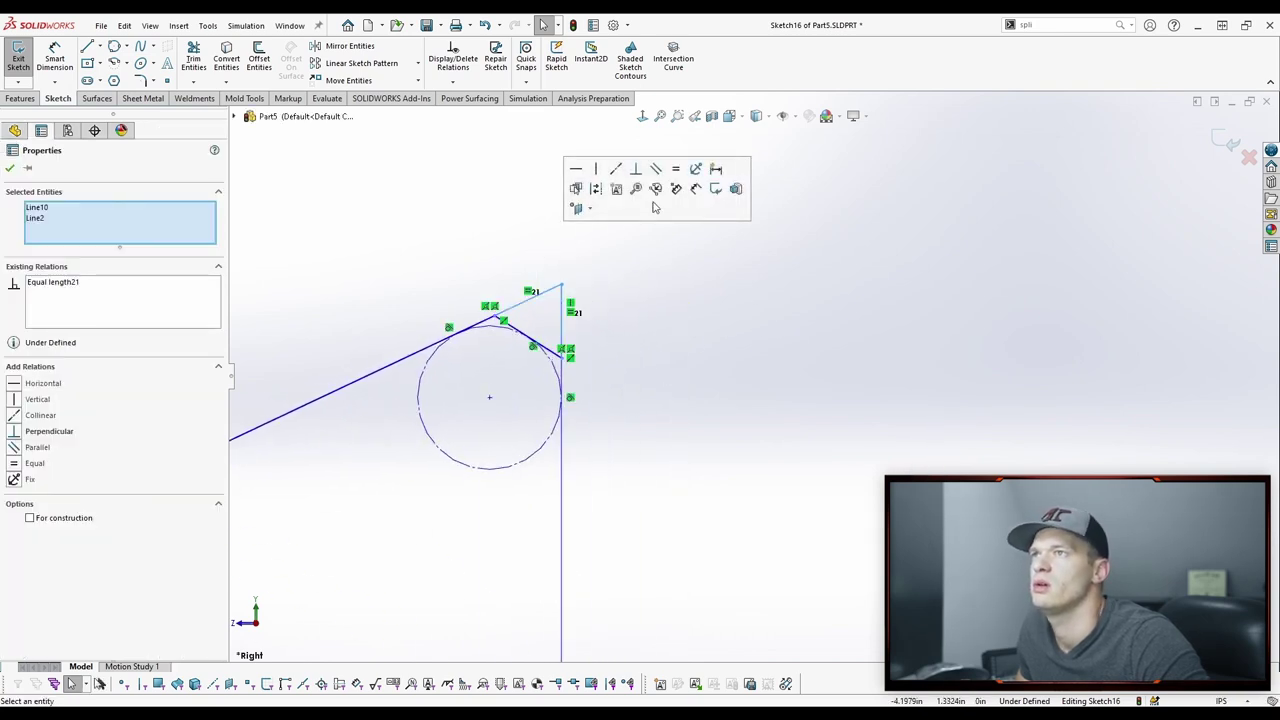
{"action": "key", "text": "Escape"}
{"action": "scroll", "coordinate": [711, 329], "scroll_direction": "up", "scroll_amount": 5}
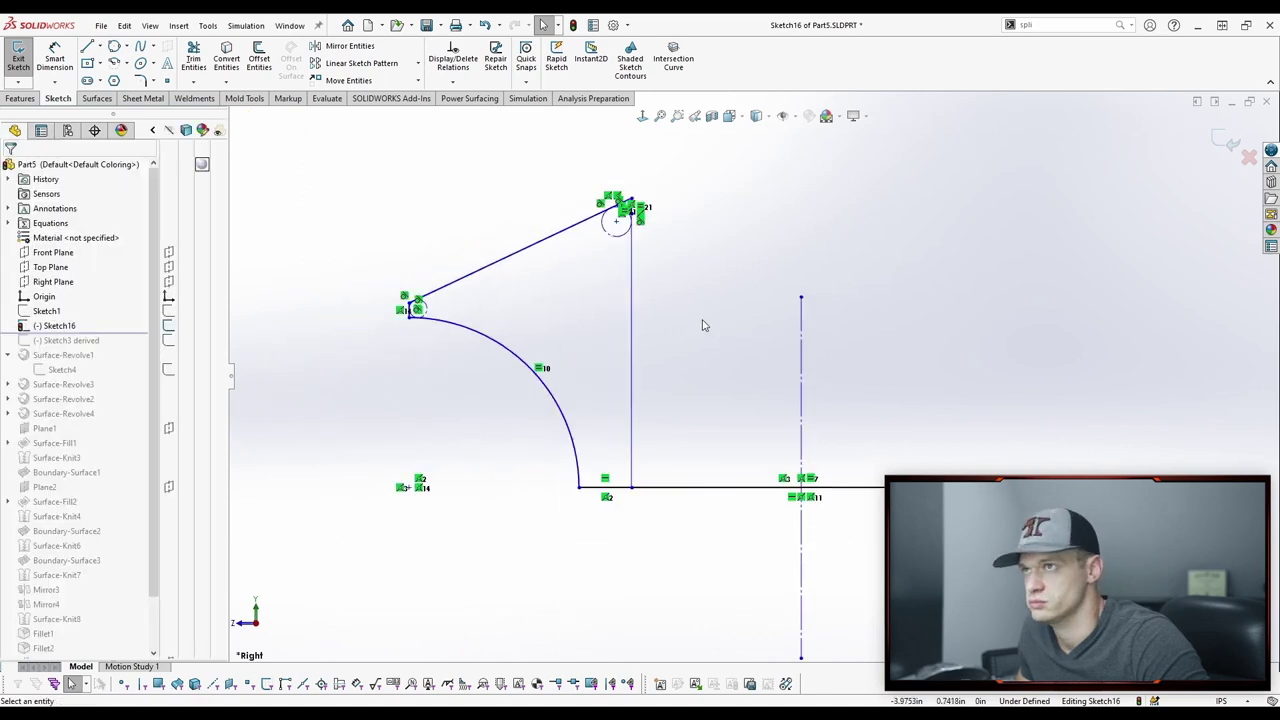
{"action": "key", "text": "ctrl+z"}
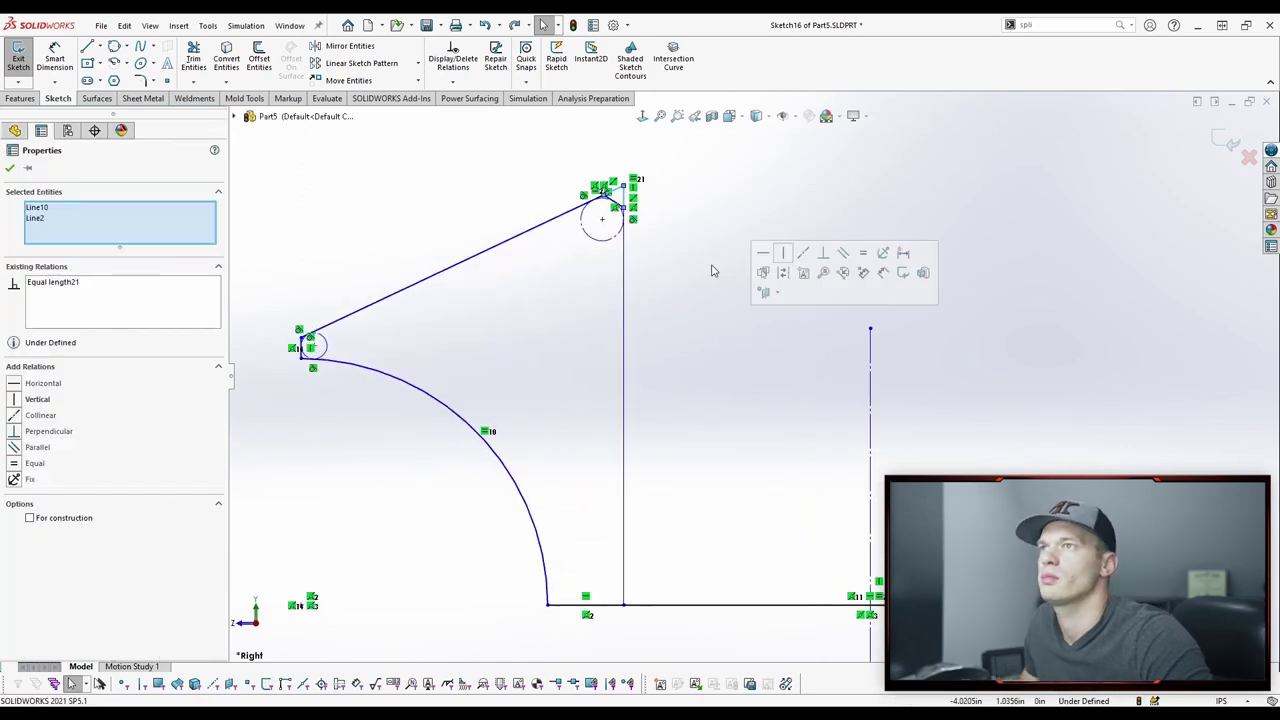
{"action": "key", "text": "Escape"}
Step: Convert the two equal segments at the profile's top corner to construction lines
{"action": "scroll", "coordinate": [711, 266], "scroll_direction": "down", "scroll_amount": 5}
{"action": "left_click", "coordinate": [598, 289]}
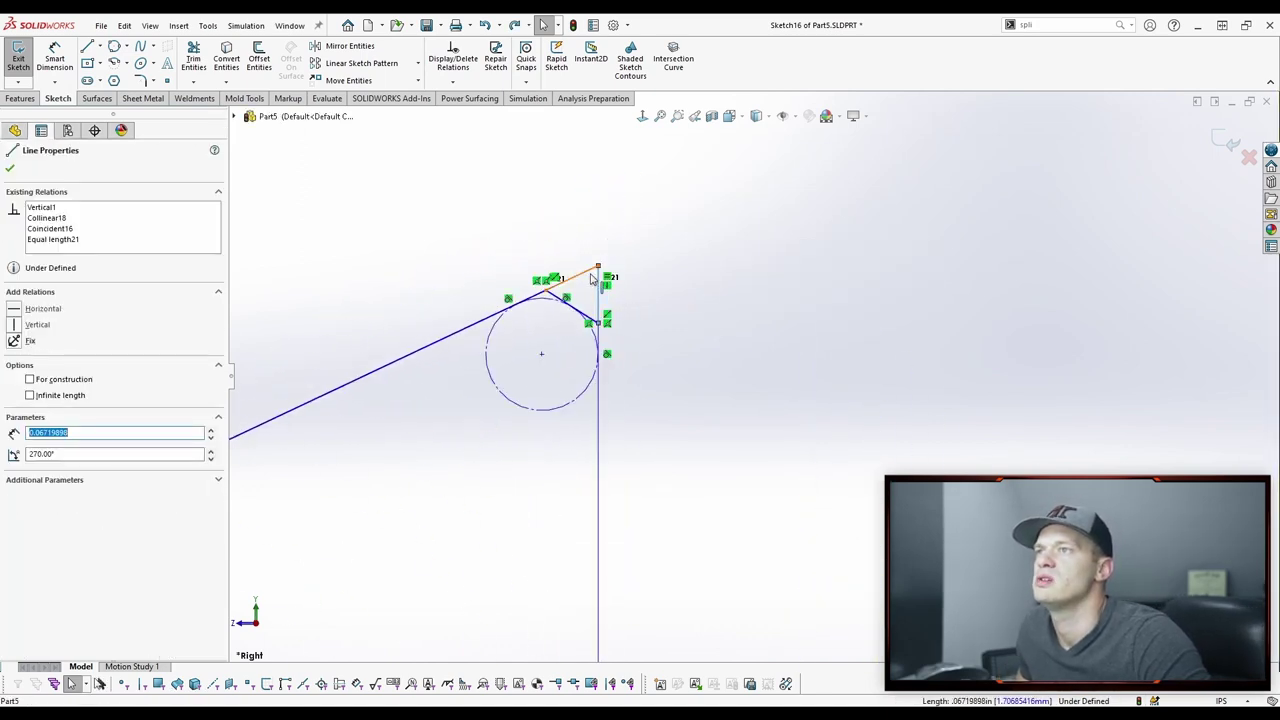
{"action": "left_click", "coordinate": [591, 271], "text": "ctrl"}
{"action": "key", "text": "Escape"}
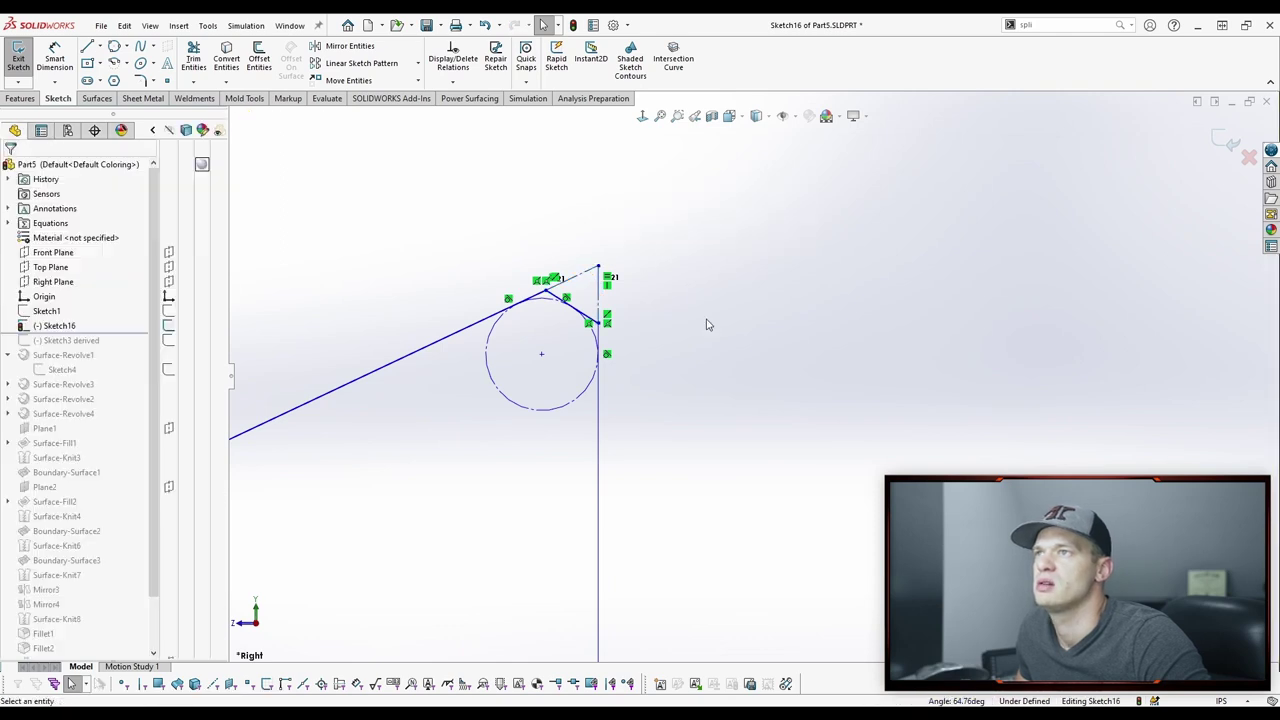
{"action": "scroll", "coordinate": [690, 300], "scroll_direction": "up", "scroll_amount": 4}
{"action": "scroll", "coordinate": [692, 302], "scroll_direction": "up", "scroll_amount": 4}
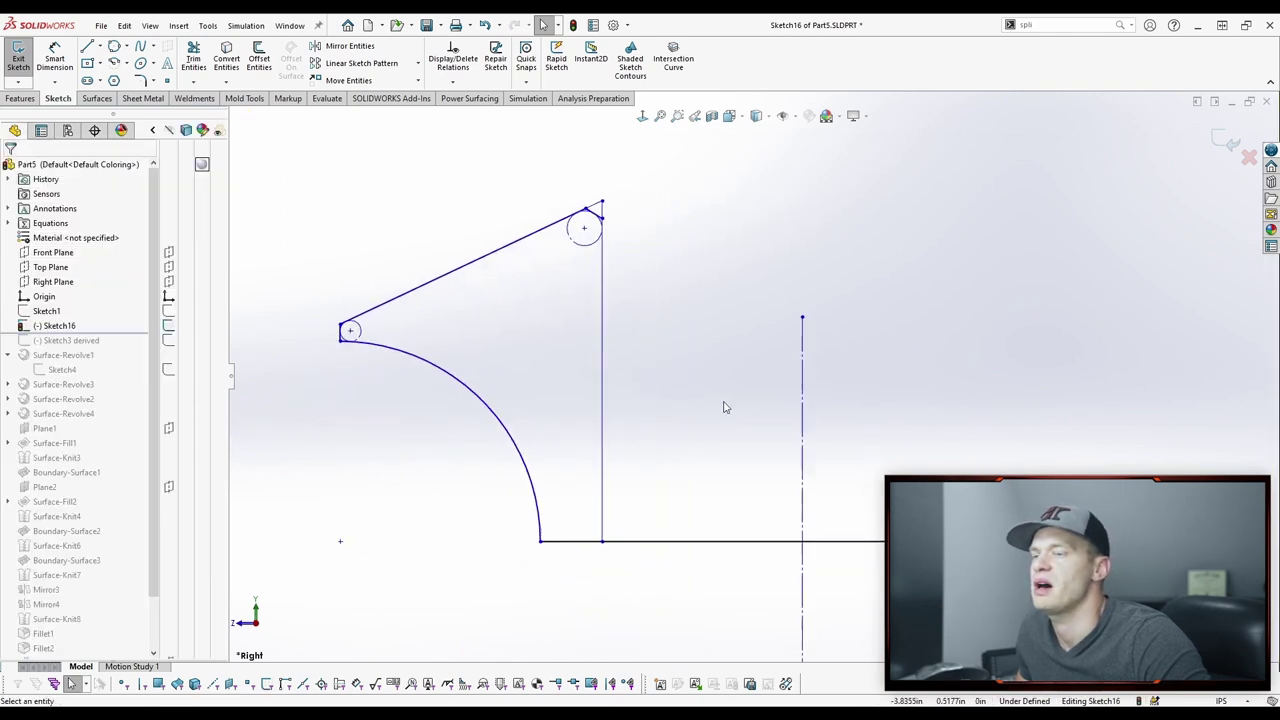
{"action": "scroll", "coordinate": [580, 566], "scroll_direction": "up", "scroll_amount": 1}
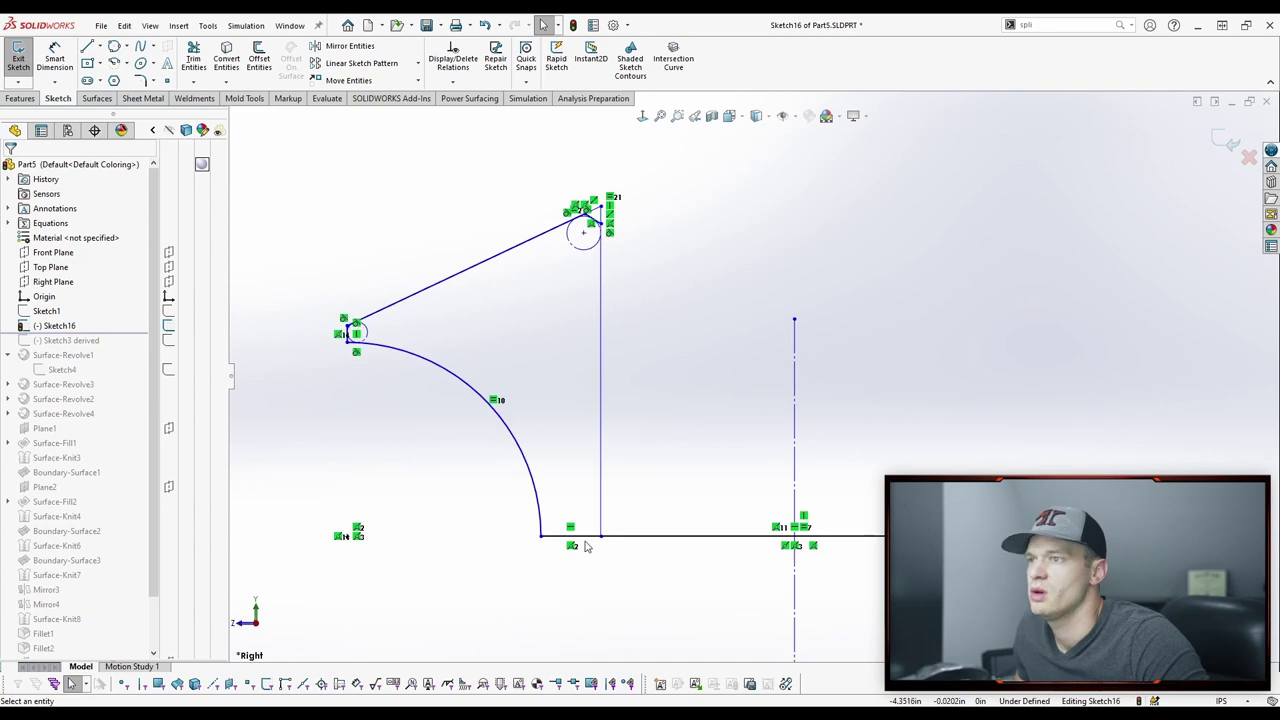
{"action": "left_click", "coordinate": [590, 537]}
{"action": "key", "text": "Escape"}
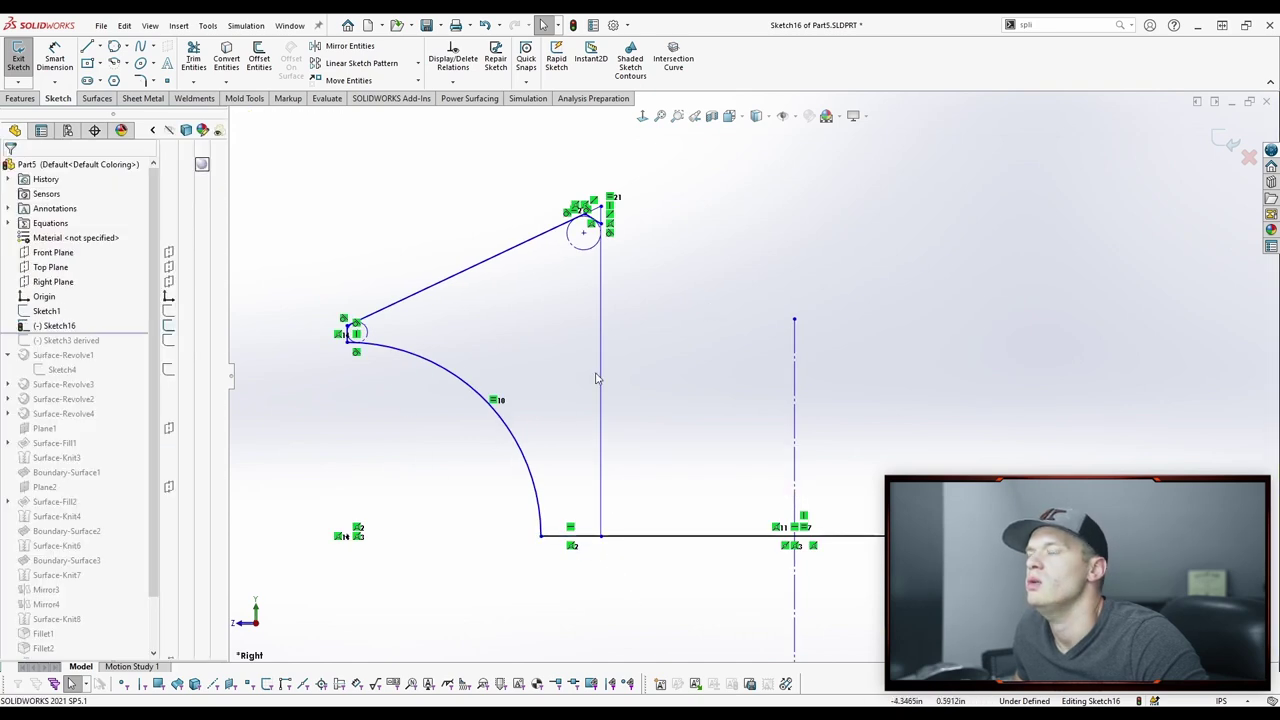
Step: Mirror the profile's quarter arc about the vertical centerline and convert the mirrored arc to construction geometry
{"action": "key", "text": "f"}
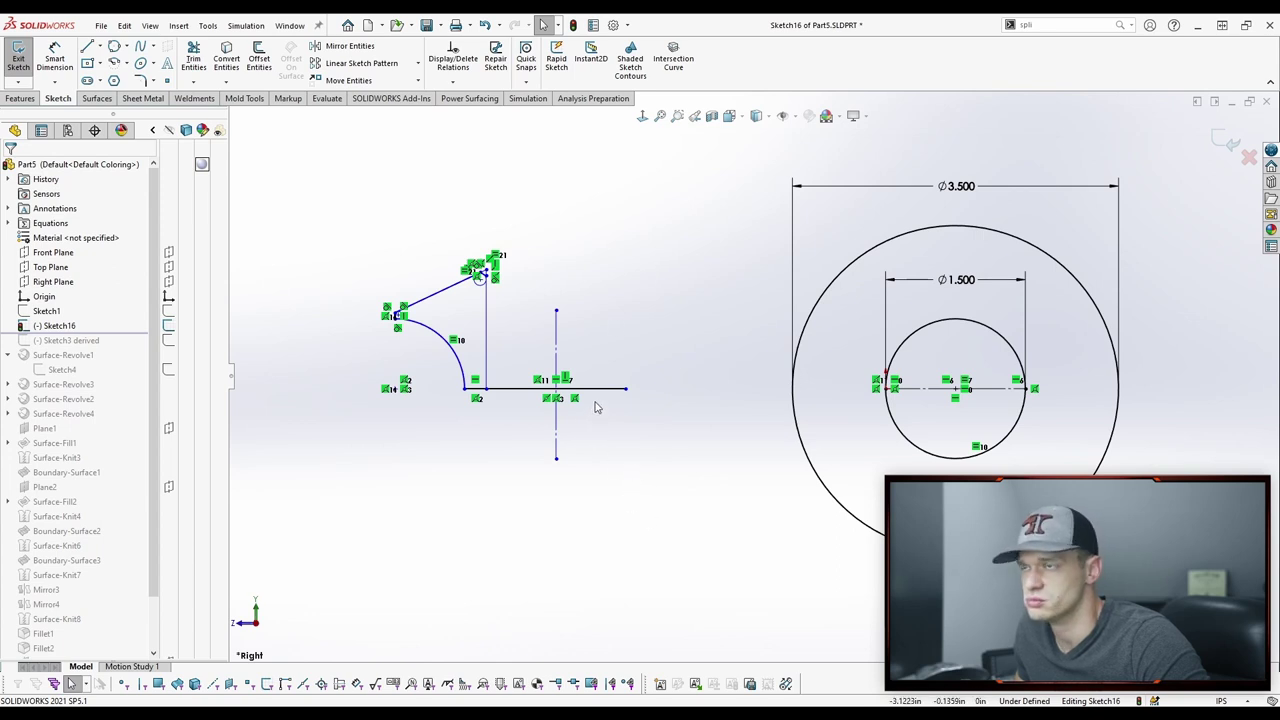
{"action": "mouse_move", "coordinate": [557, 437]}
{"action": "left_mouse_down"}
{"action": "mouse_move", "coordinate": [590, 432]}
{"action": "mouse_move", "coordinate": [560, 432]}
{"action": "left_mouse_up"}
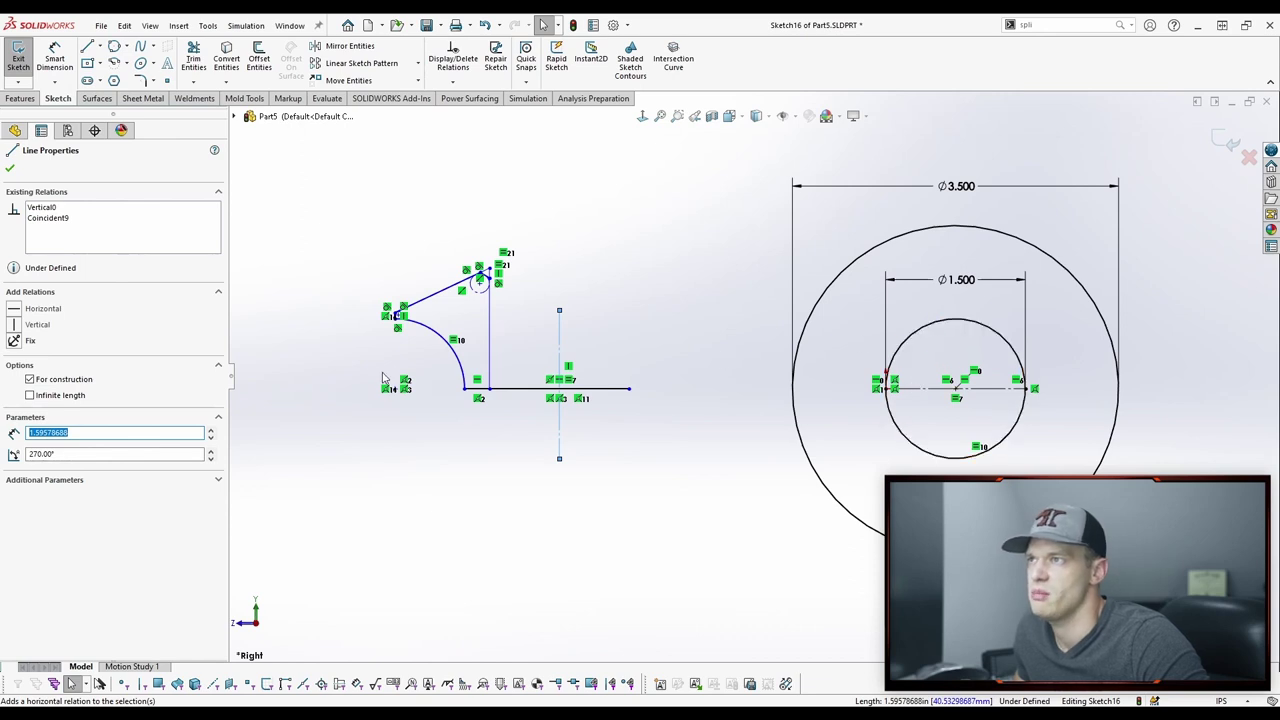
{"action": "left_click", "coordinate": [455, 362]}
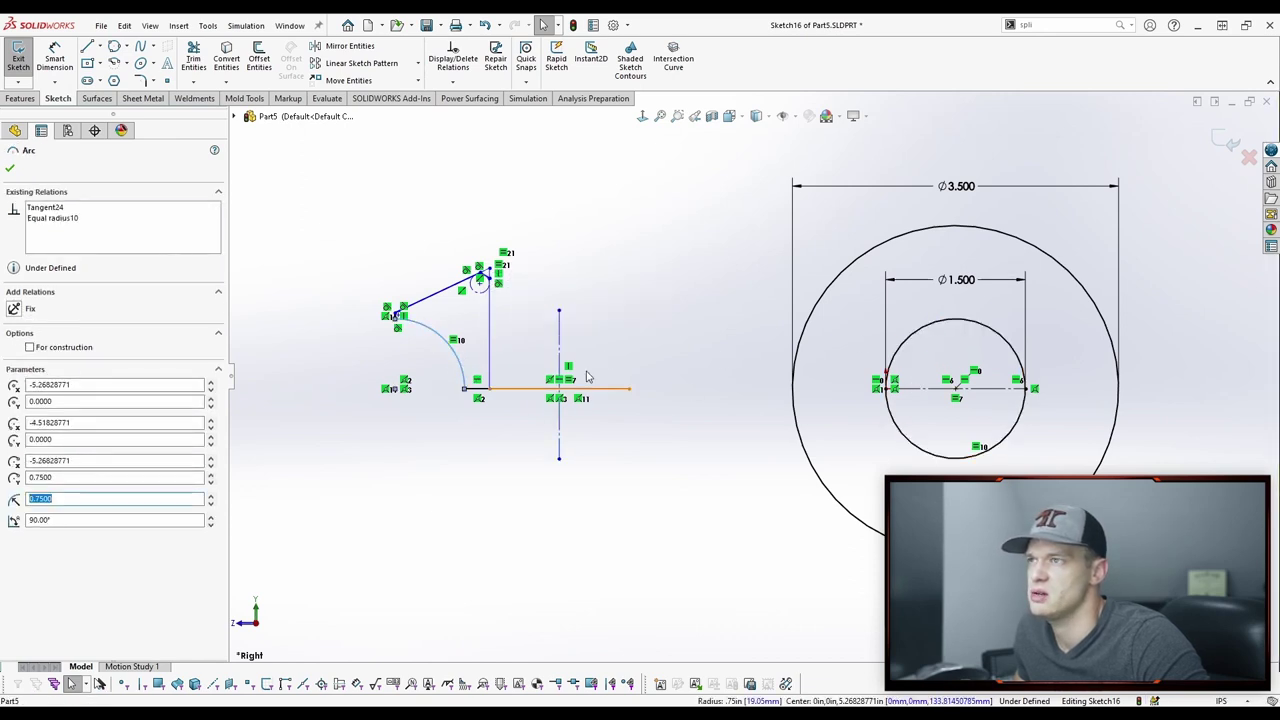
{"action": "left_click", "coordinate": [560, 345], "text": "ctrl"}
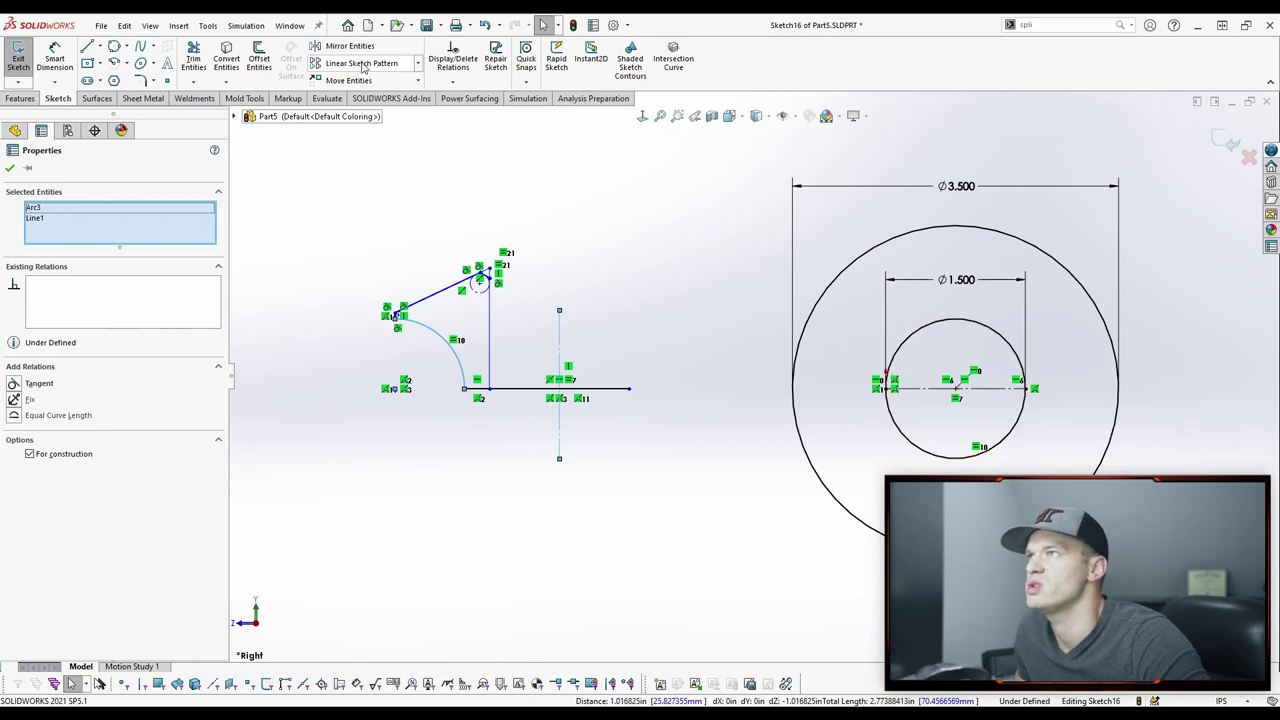
{"action": "left_click", "coordinate": [345, 46]}
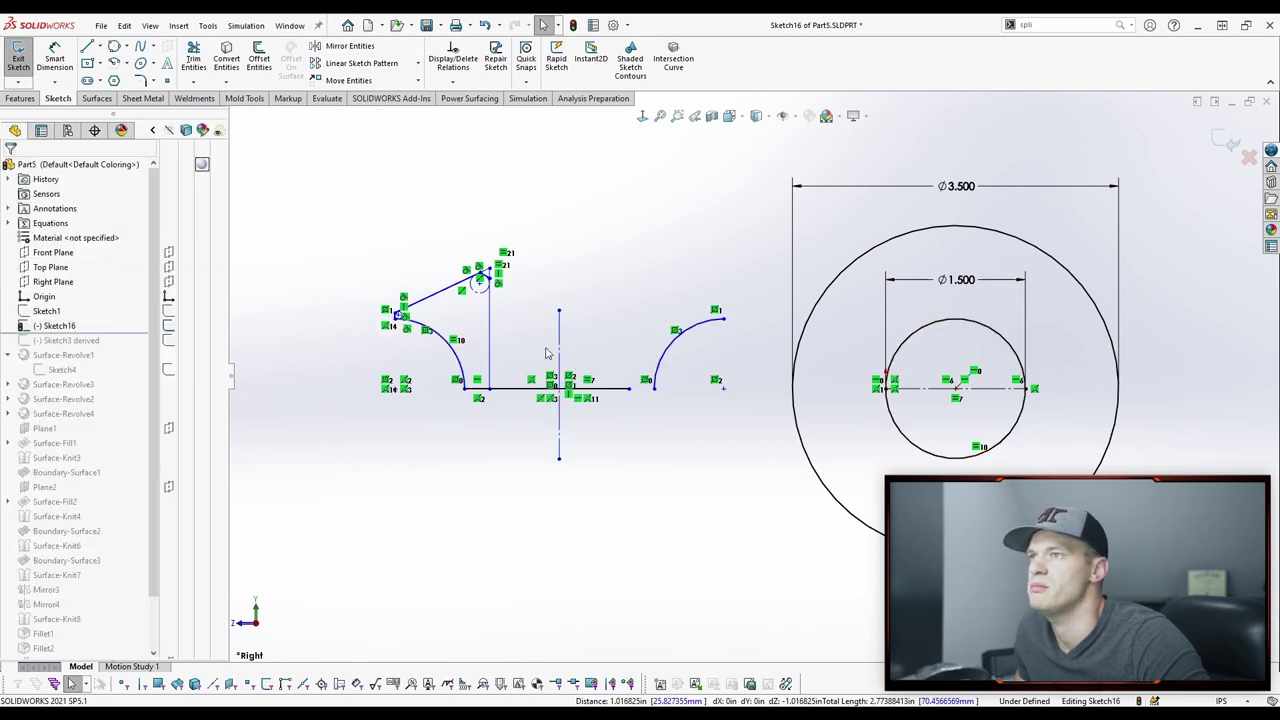
{"action": "left_click", "coordinate": [673, 355]}
{"action": "left_click", "coordinate": [733, 291]}
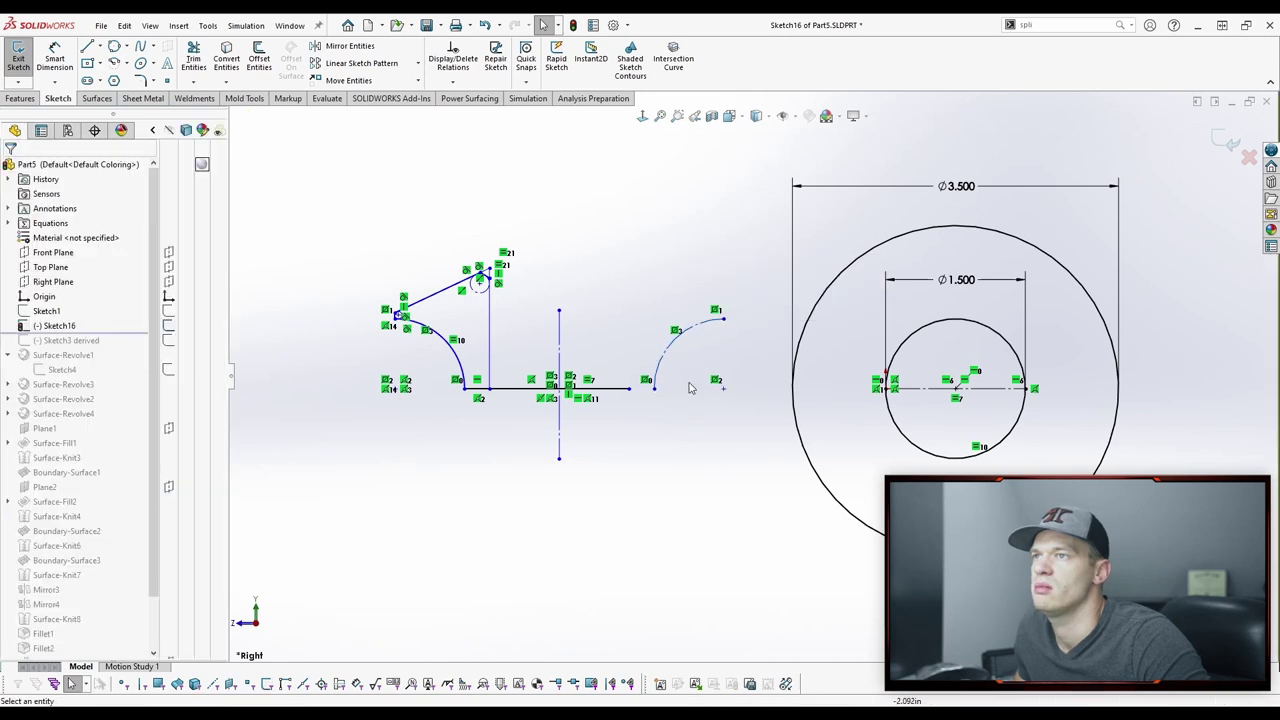
{"action": "left_click", "coordinate": [668, 340]}
{"action": "left_click", "coordinate": [912, 338], "text": "ctrl"}
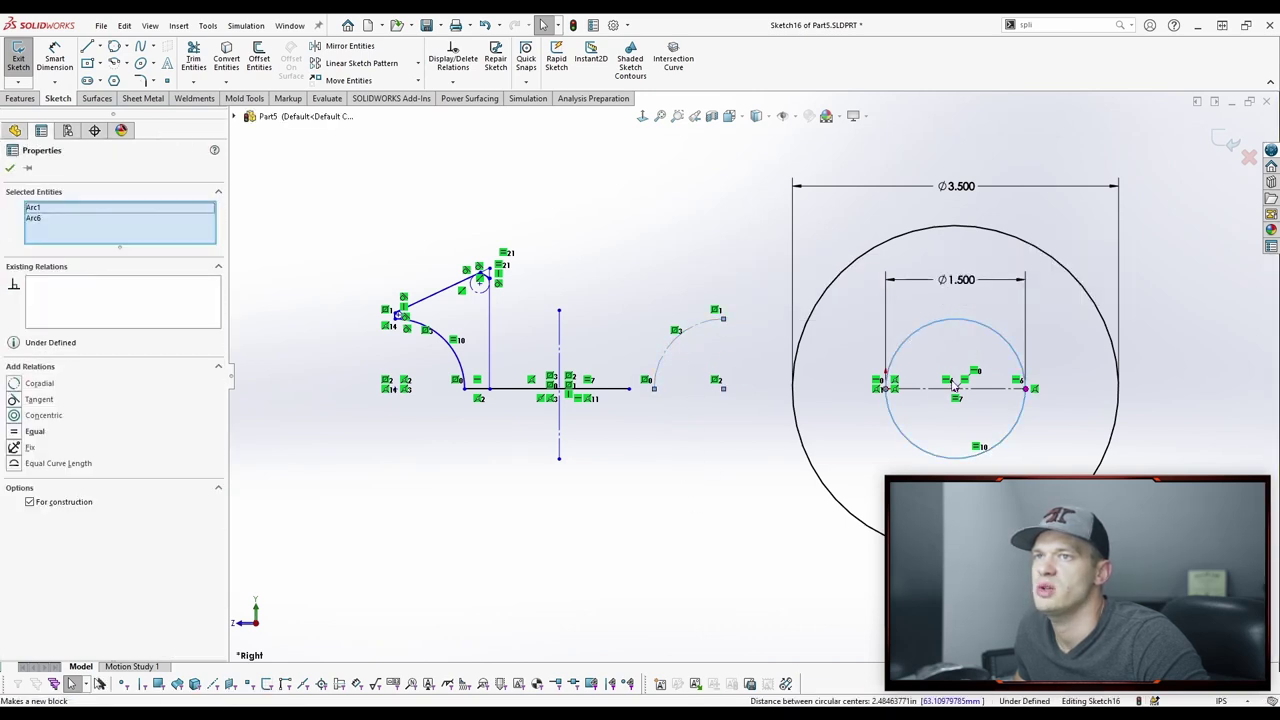
{"action": "left_click", "coordinate": [574, 448]}
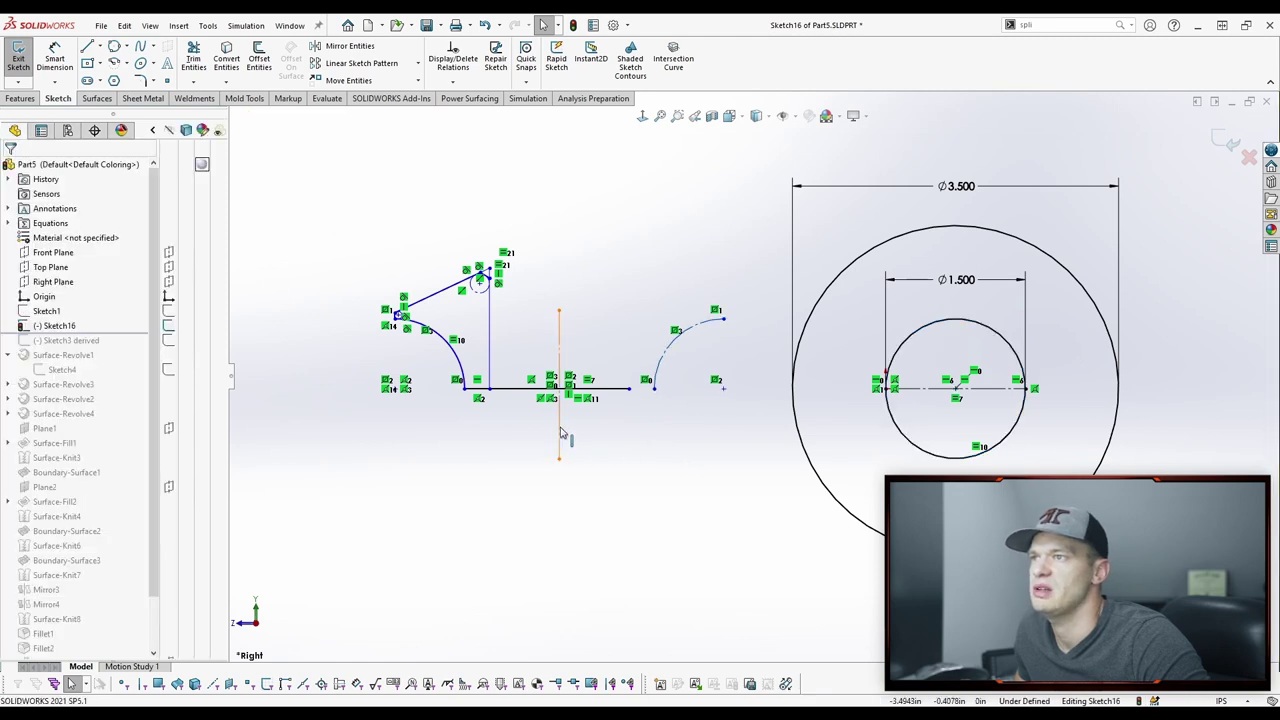
Step: Try fixing the vertical centerline in place, and delete its fixed relation again
{"action": "left_click", "coordinate": [560, 432]}
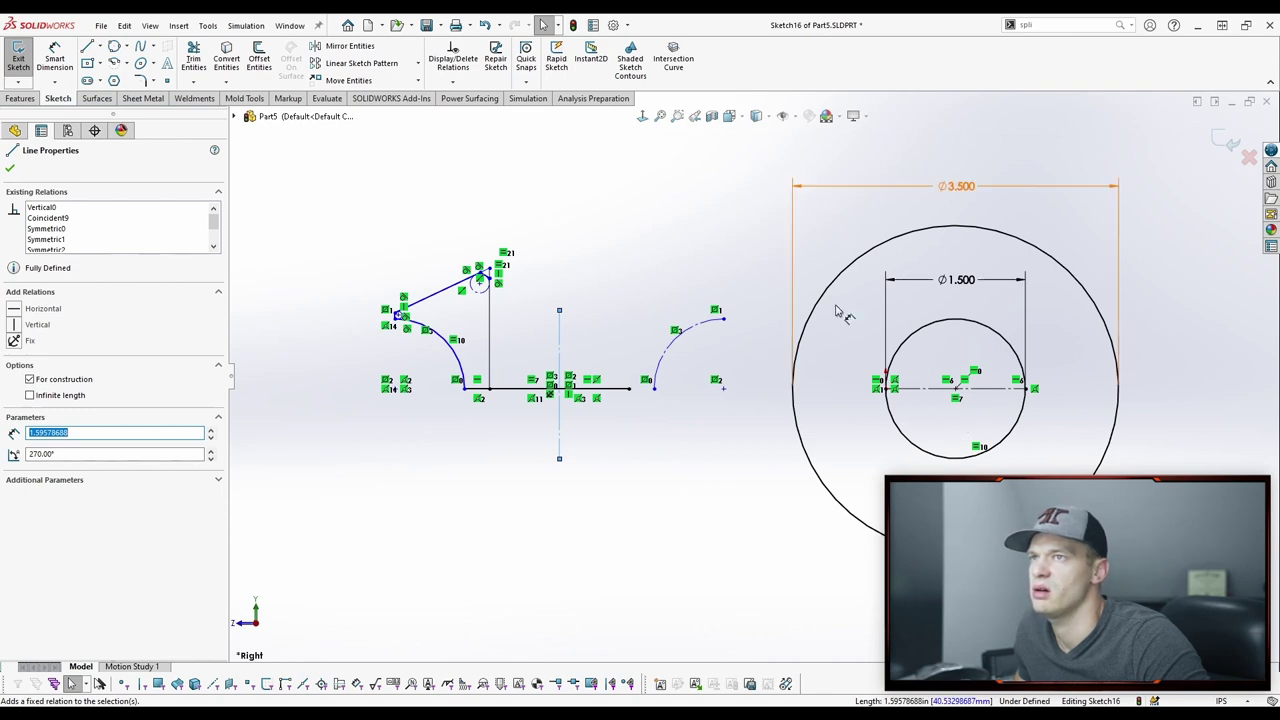
{"action": "left_click", "coordinate": [626, 220]}
{"action": "scroll", "coordinate": [539, 275], "scroll_direction": "down", "scroll_amount": 1}
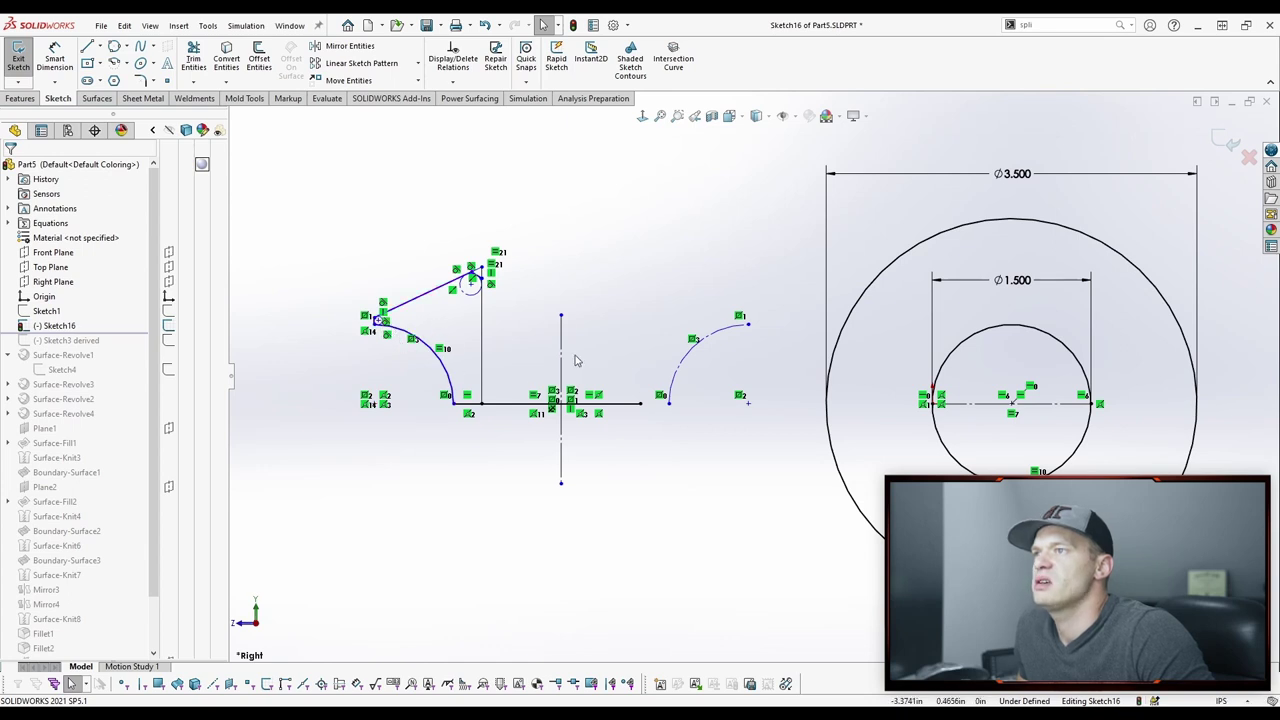
{"action": "left_click", "coordinate": [552, 408]}
{"action": "key", "text": "Delete"}
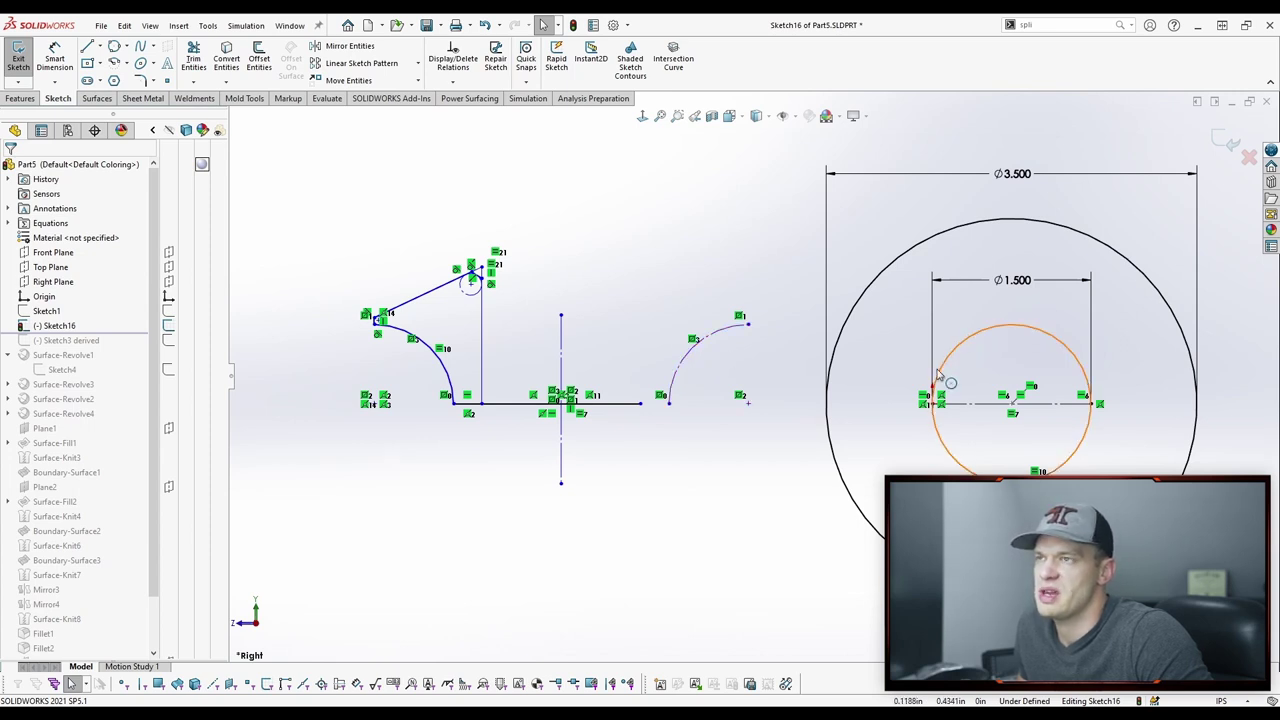
Step: Fix the vertical centerline in place and nudge the profile arc's lower endpoint slightly to test how the mirrored arcs move
{"action": "left_click", "coordinate": [562, 450]}
{"action": "left_click", "coordinate": [643, 368]}
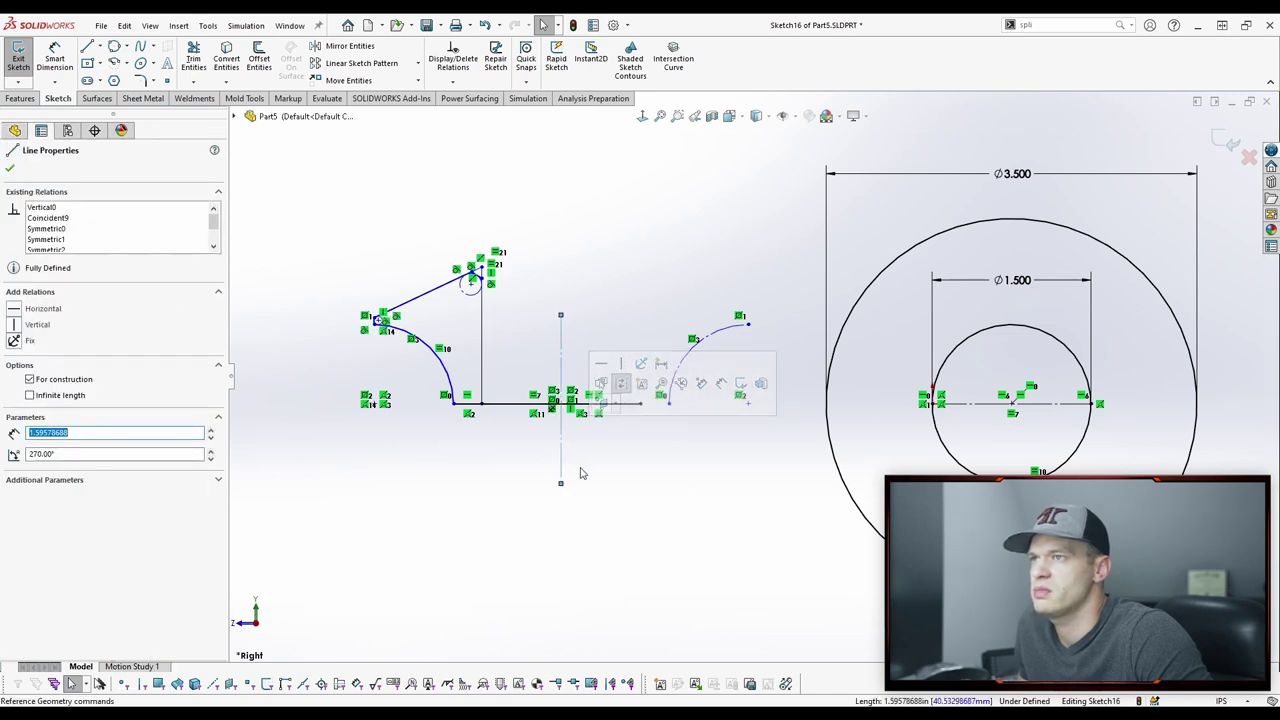
{"action": "left_click", "coordinate": [634, 523]}
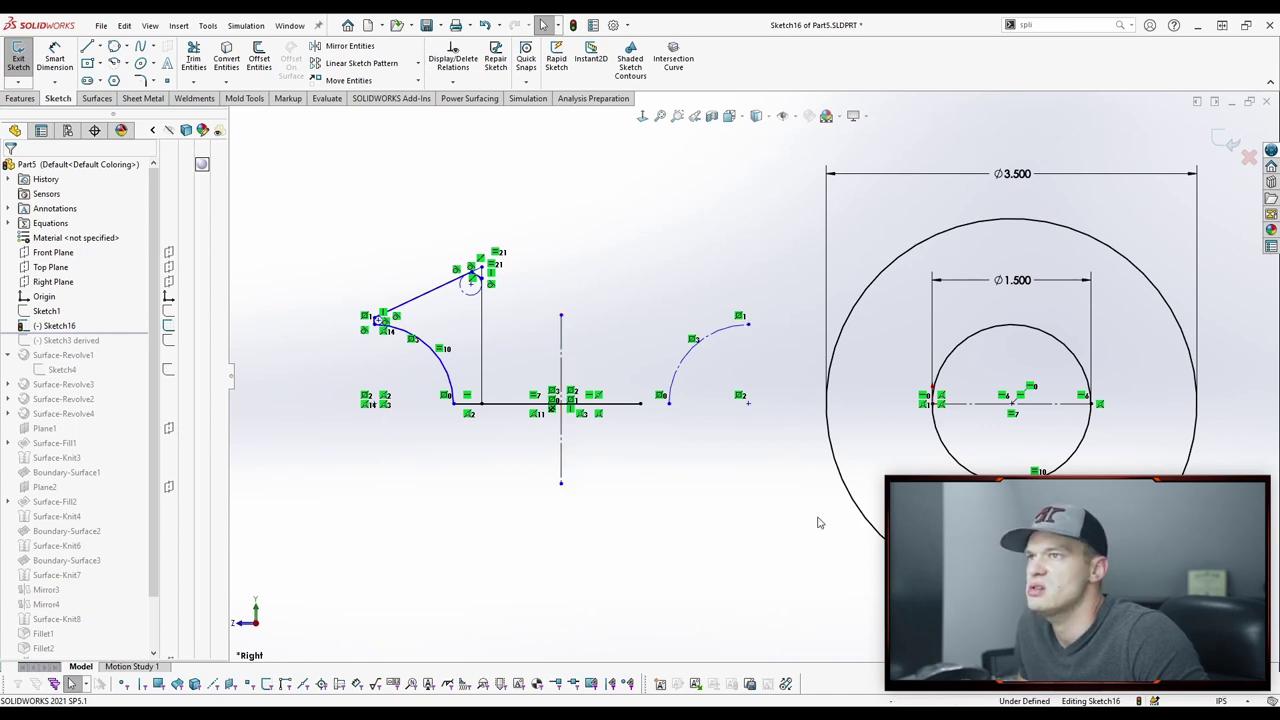
{"action": "left_click", "coordinate": [456, 405]}
{"action": "left_click_drag", "start_coordinate": [454, 406], "coordinate": [451, 411]}
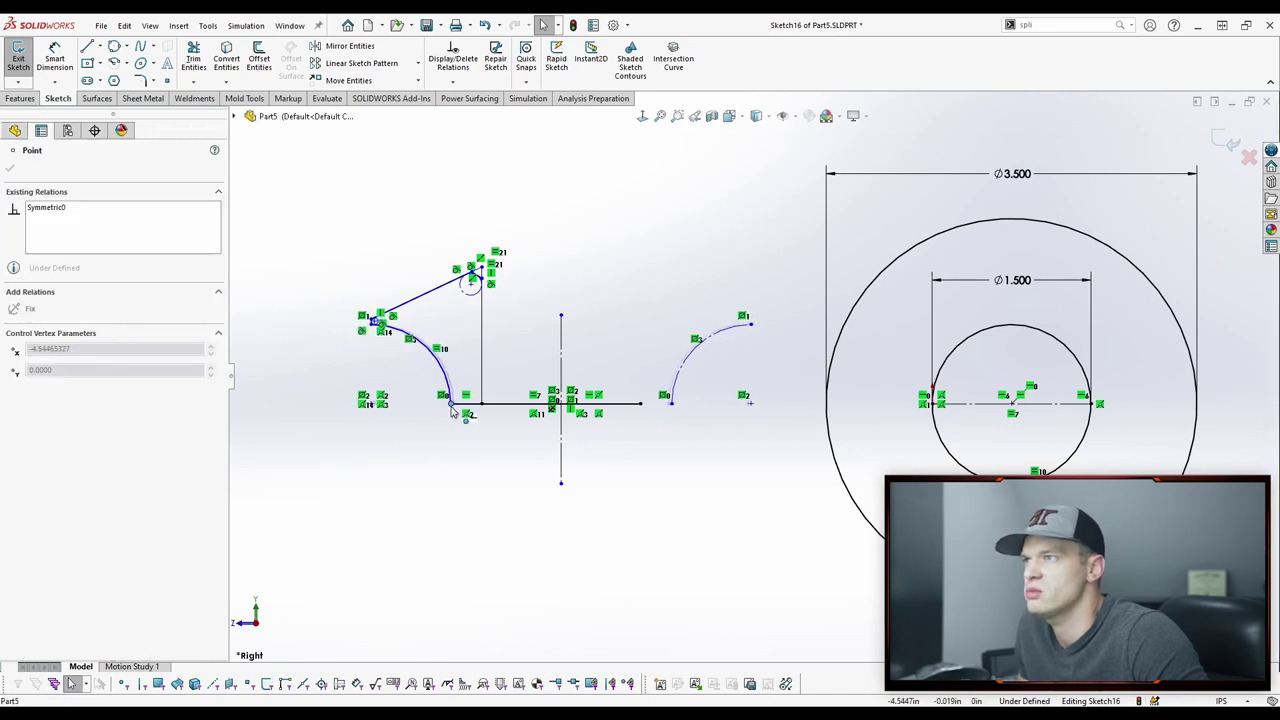
{"action": "left_click", "coordinate": [446, 494]}
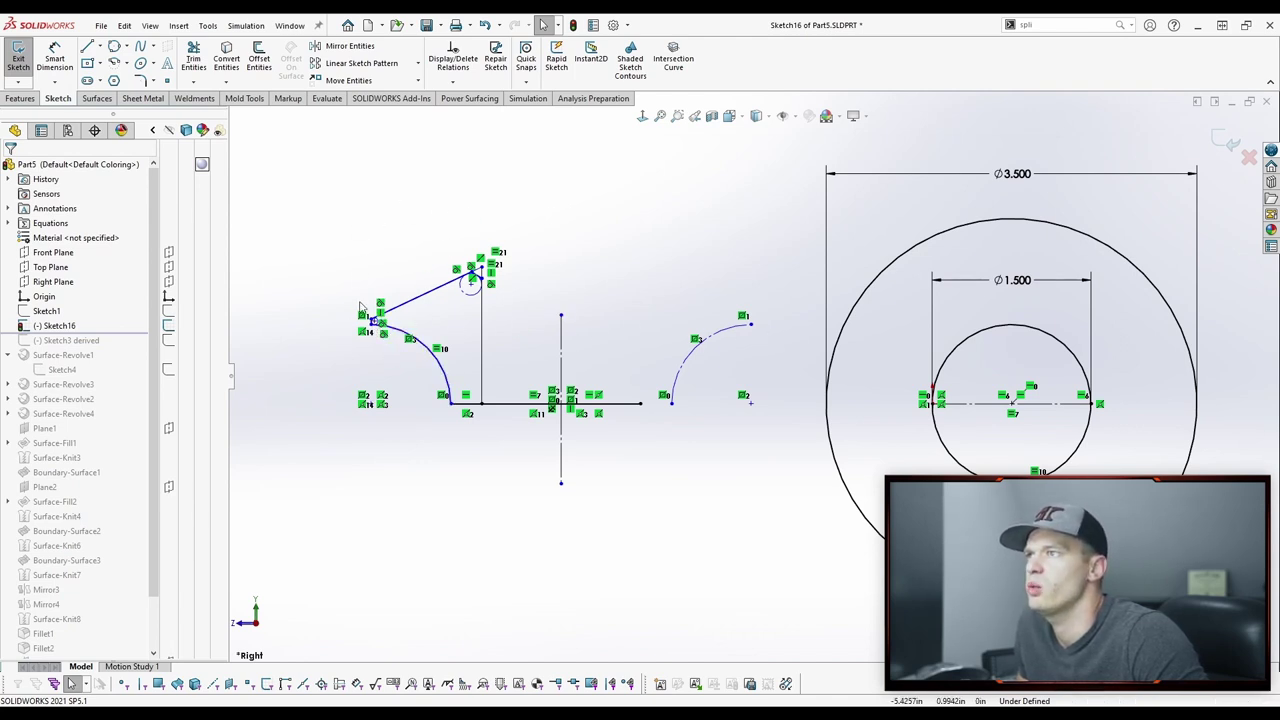
Step: Draw a horizontal line between the upper endpoints of the two mirrored arcs and convert it to construction geometry
{"action": "key", "text": "s"}
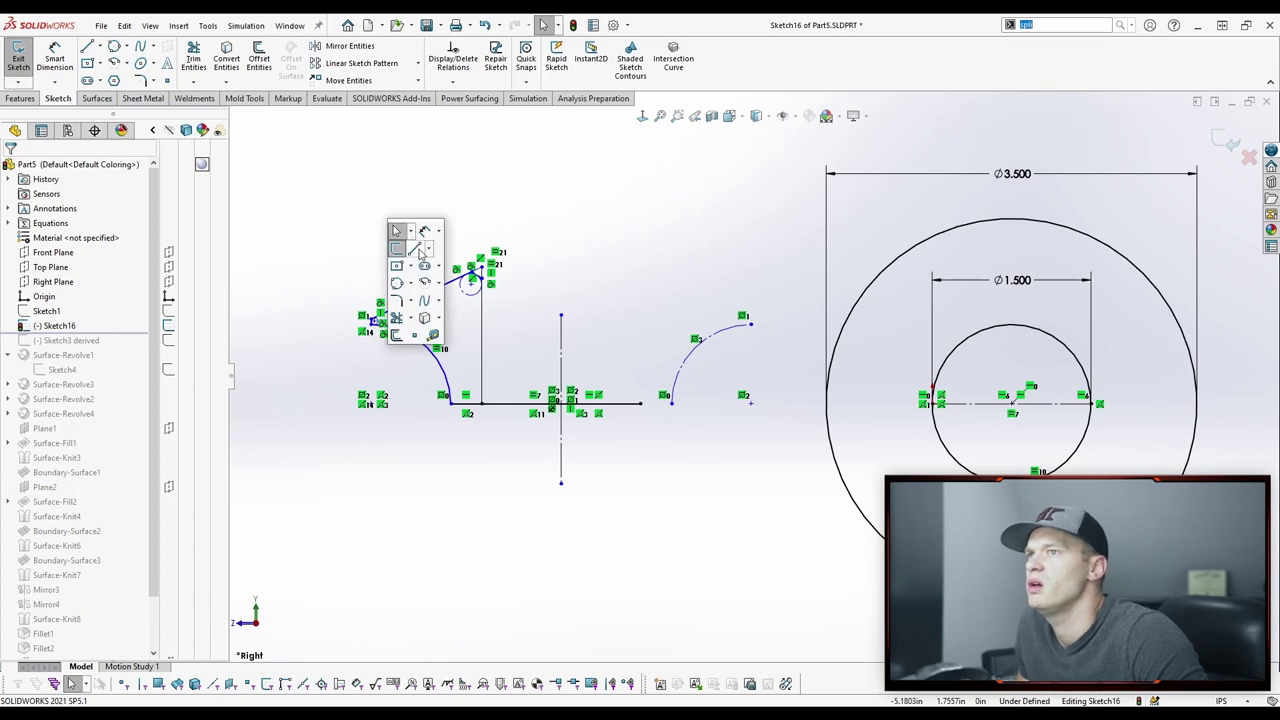
{"action": "left_click", "coordinate": [418, 251]}
{"action": "left_click", "coordinate": [381, 322]}
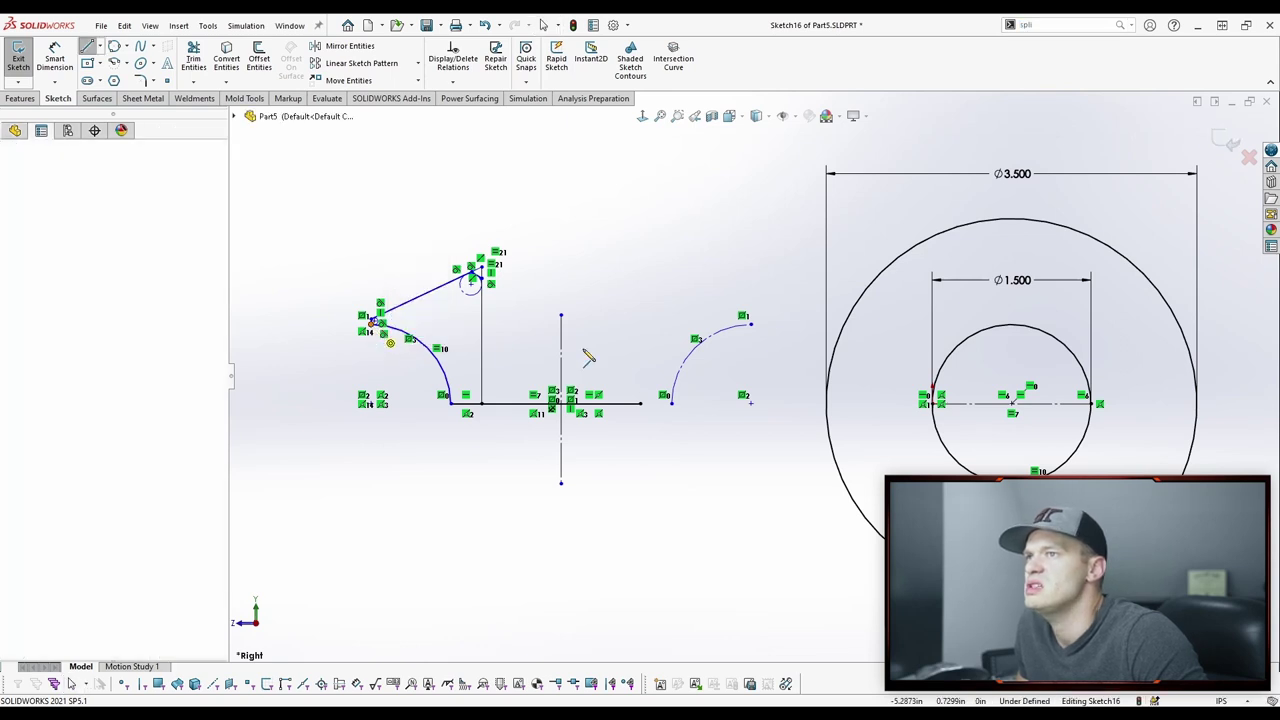
{"action": "left_click", "coordinate": [750, 323]}
{"action": "key", "text": "Escape"}
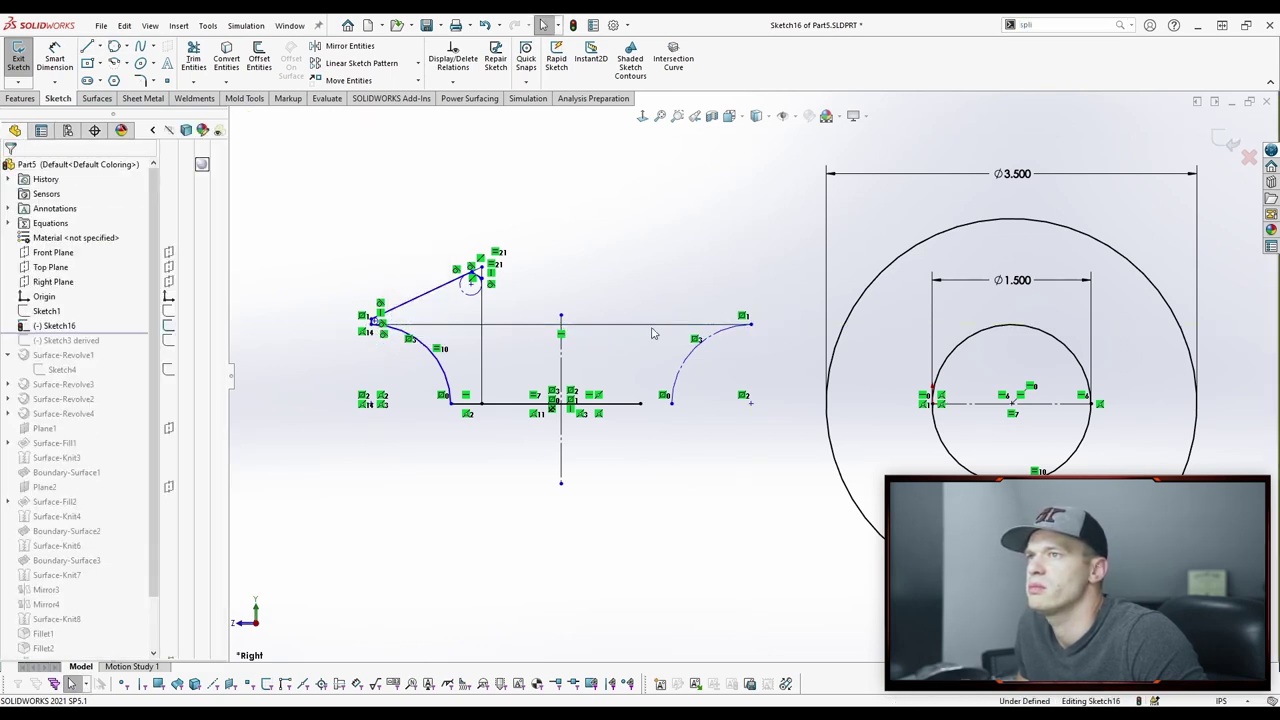
{"action": "left_click", "coordinate": [652, 323]}
{"action": "left_click", "coordinate": [700, 284]}
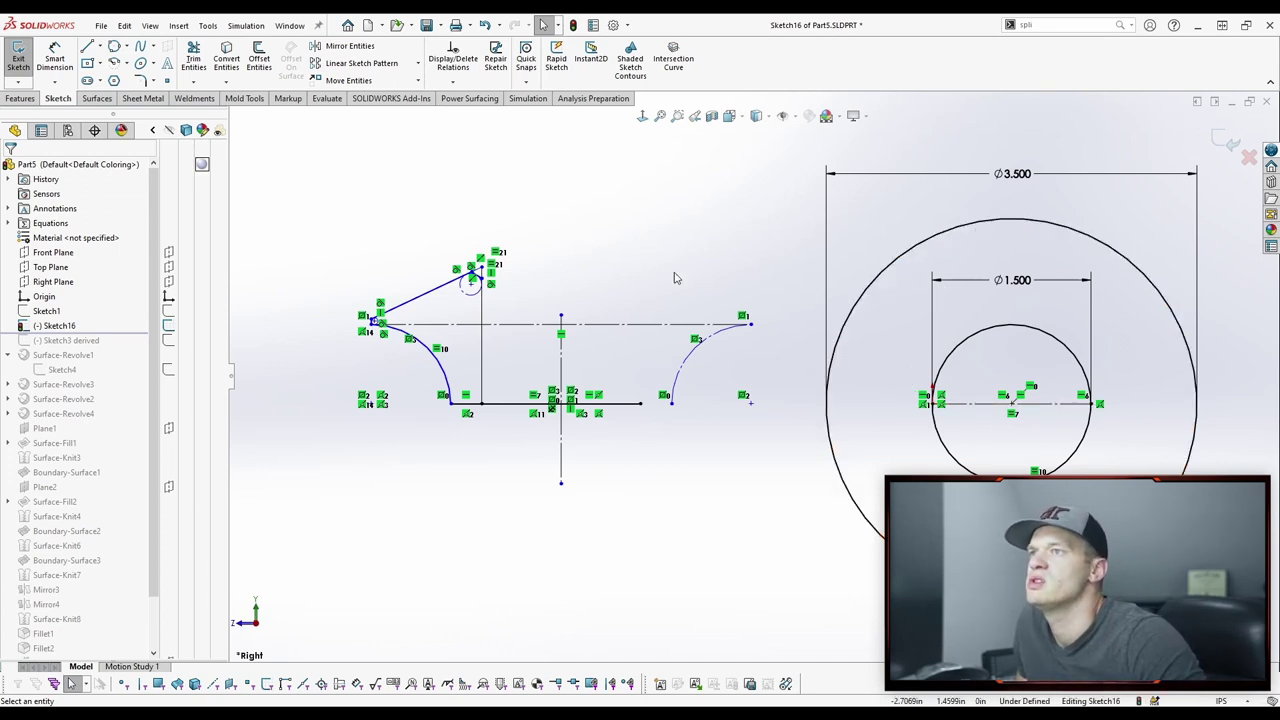
{"action": "left_click", "coordinate": [648, 333]}
{"action": "left_click", "coordinate": [703, 534]}
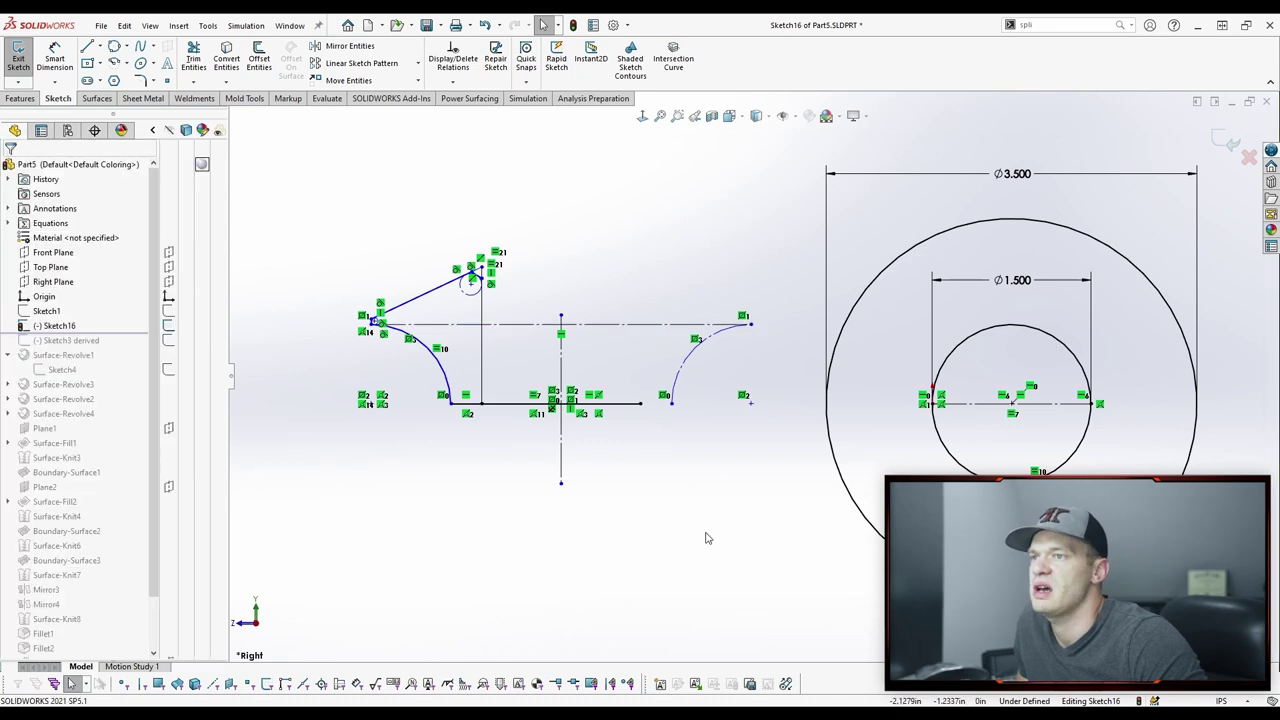
Step: Draw a vertical line through the center of the 3.500 in circle, spanning its full diameter, and convert it to construction geometry
{"action": "key", "text": "s"}
{"action": "left_click", "coordinate": [736, 562]}
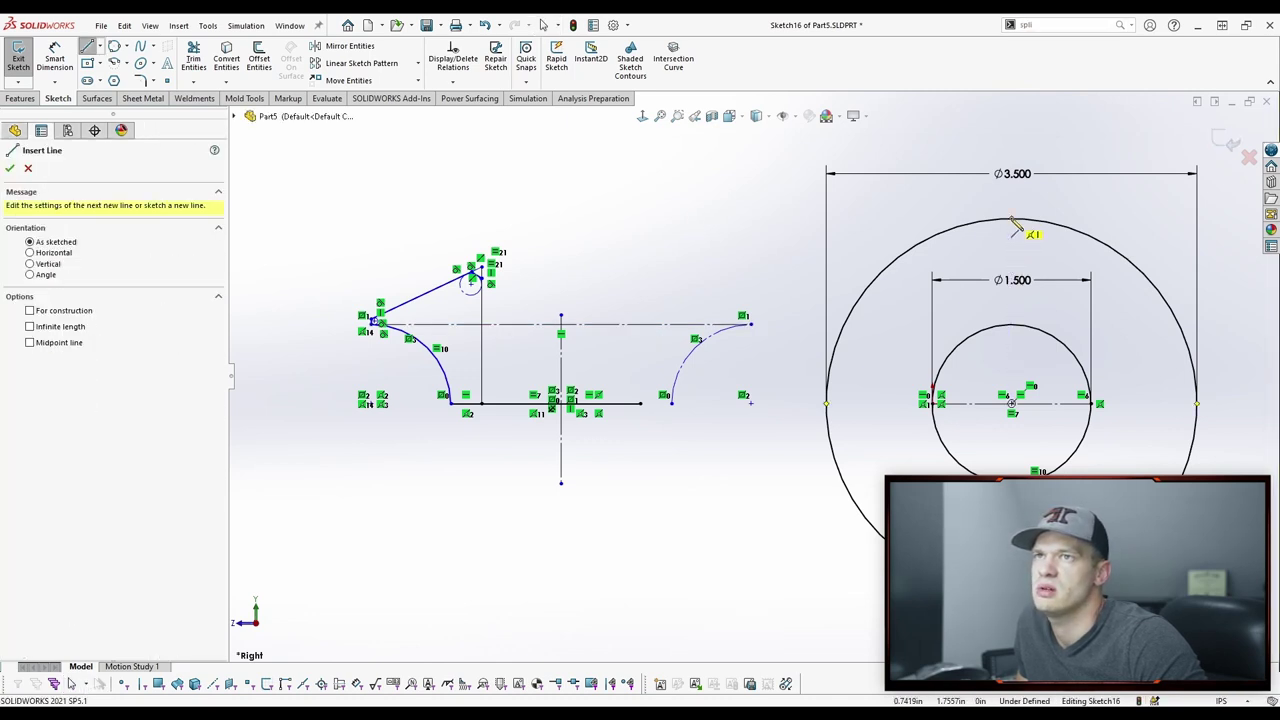
{"action": "left_click", "coordinate": [1012, 218]}
{"action": "left_click", "coordinate": [1011, 588]}
{"action": "key", "text": "Escape"}
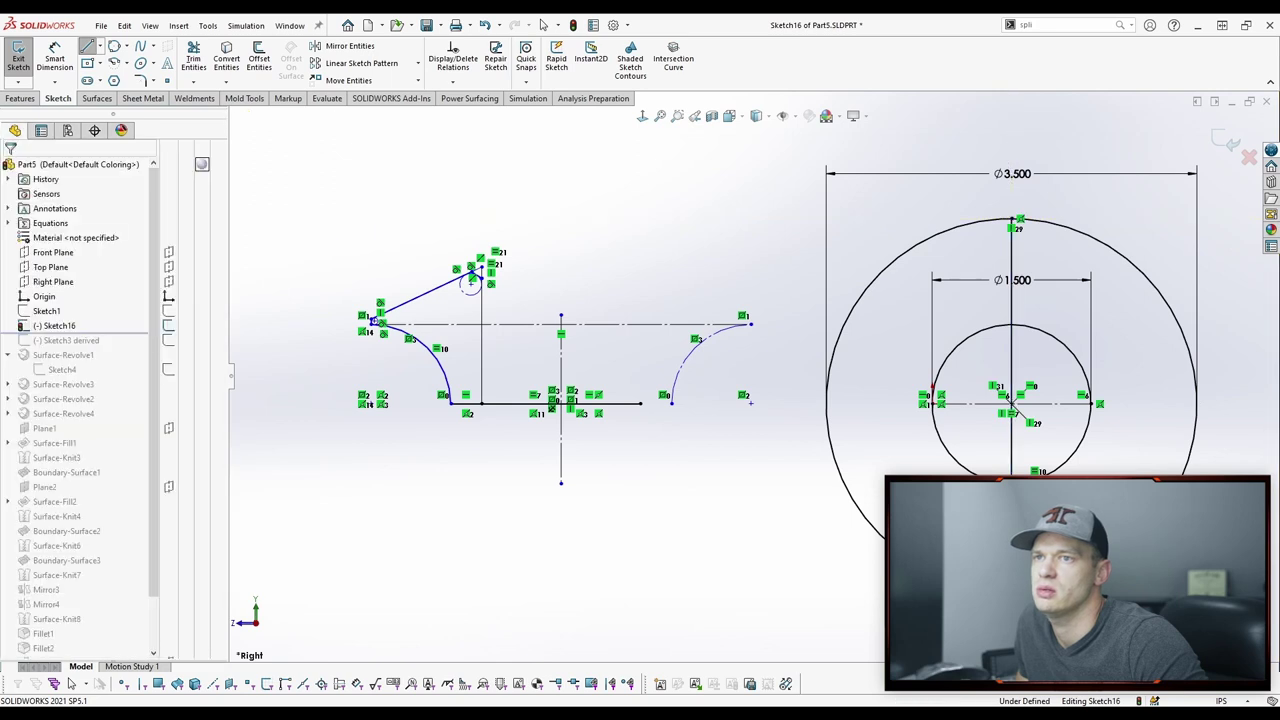
{"action": "left_click", "coordinate": [1011, 515]}
{"action": "left_click", "coordinate": [1062, 486]}
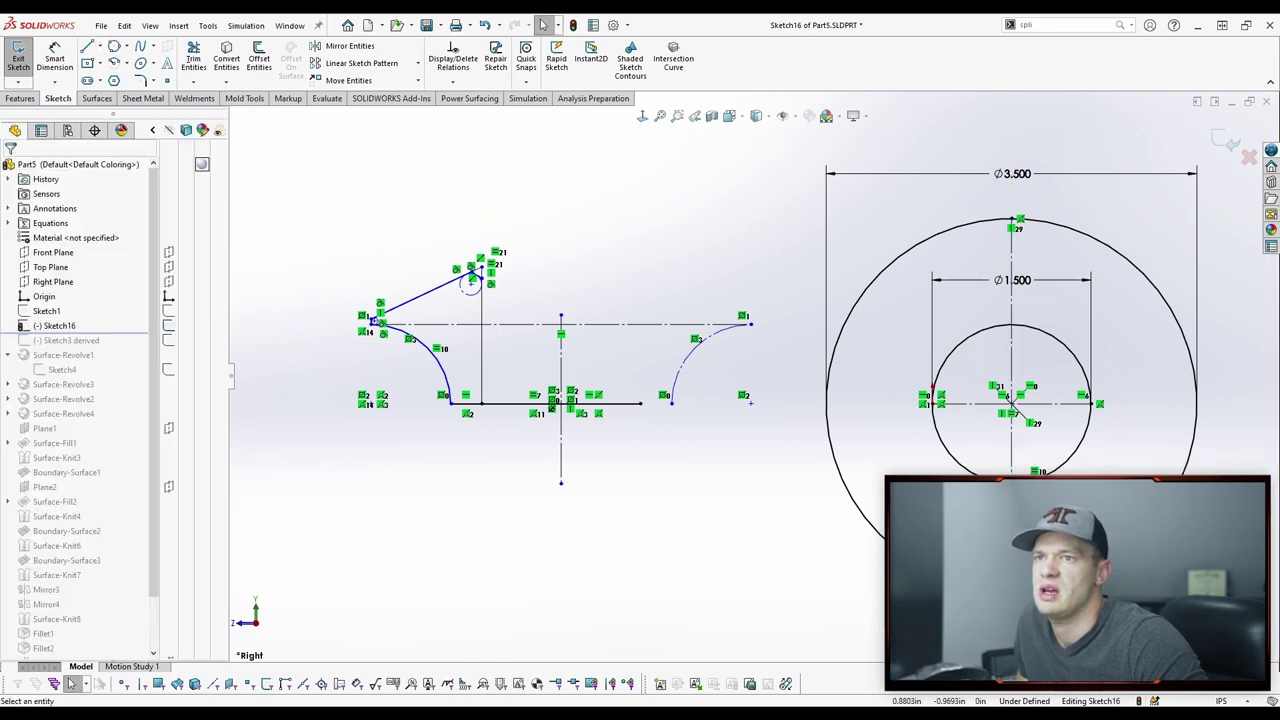
Step: Make the horizontal construction line between the arcs equal in length to the vertical diameter line of the 3.500 in circle
{"action": "left_click", "coordinate": [1011, 515]}
{"action": "left_click", "coordinate": [646, 325], "text": "ctrl"}
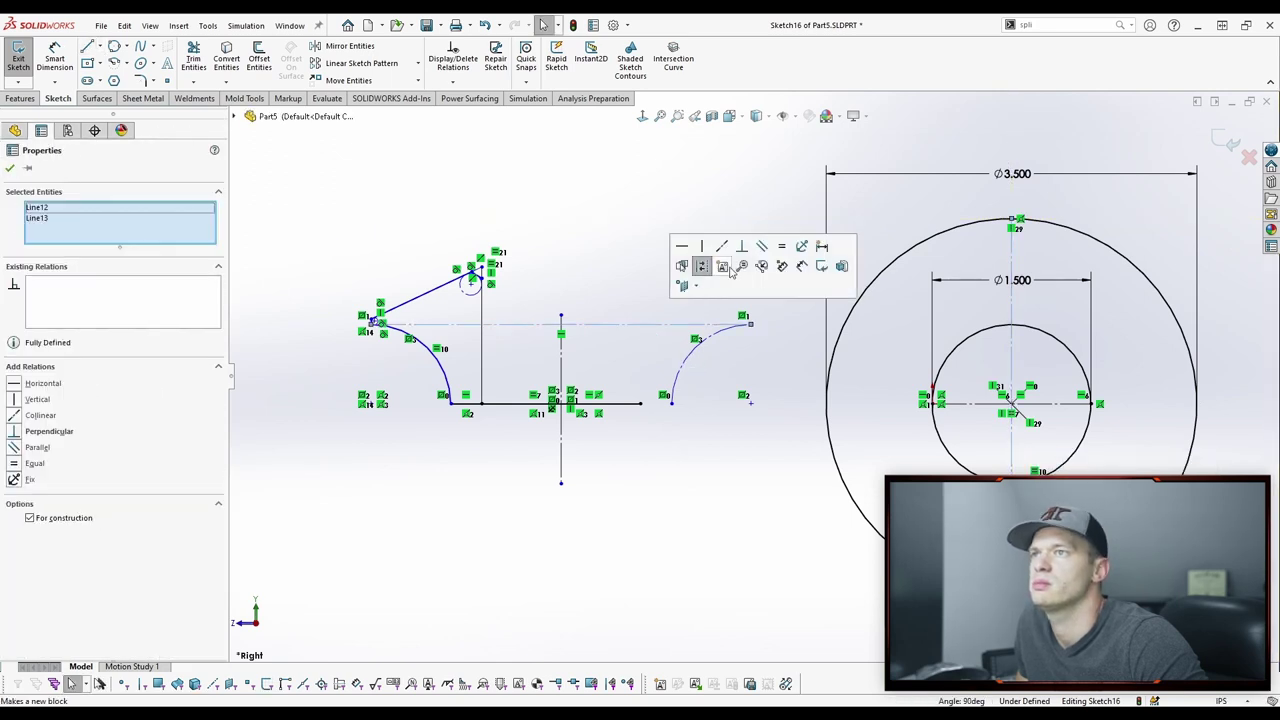
{"action": "left_click", "coordinate": [781, 247]}
{"action": "left_click", "coordinate": [595, 232]}
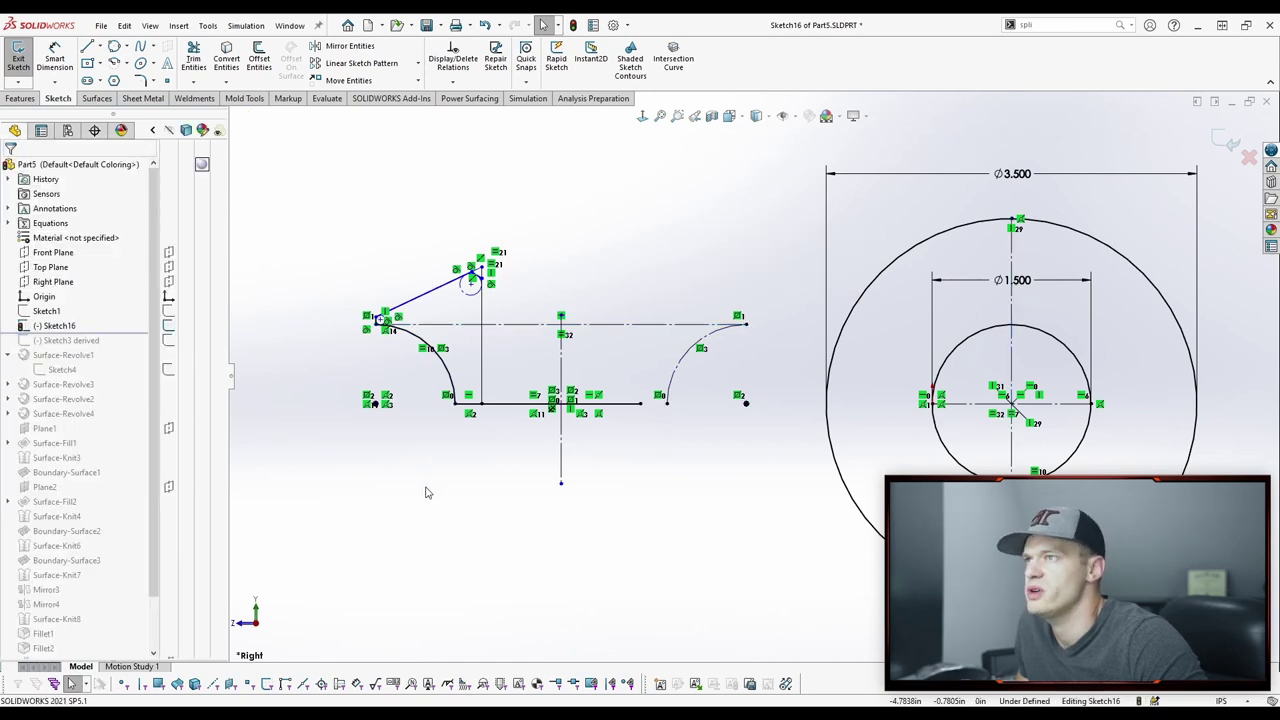
Step: Dimension the small construction circle at the arc's upper end to a diameter of 0.050 in
{"action": "scroll", "coordinate": [425, 492], "scroll_direction": "down", "scroll_amount": 5}
{"action": "key", "text": "s"}
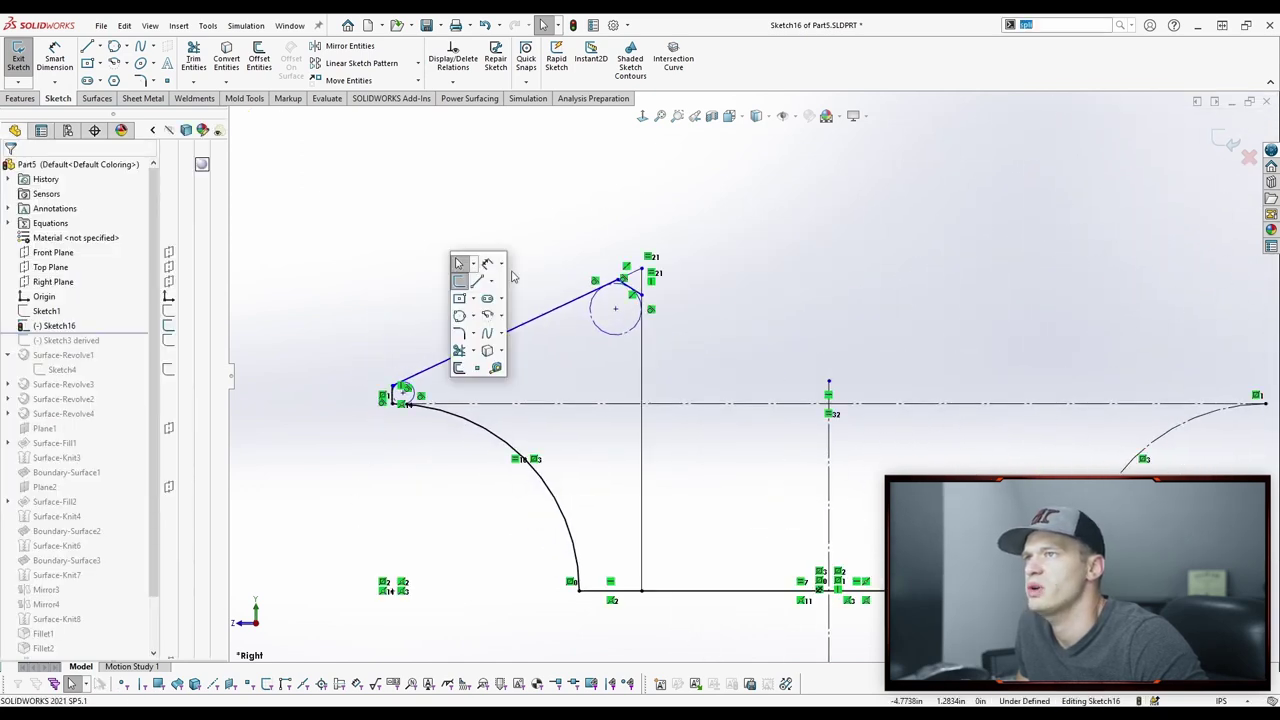
{"action": "left_click", "coordinate": [487, 263]}
{"action": "scroll", "coordinate": [355, 370], "scroll_direction": "down", "scroll_amount": 4}
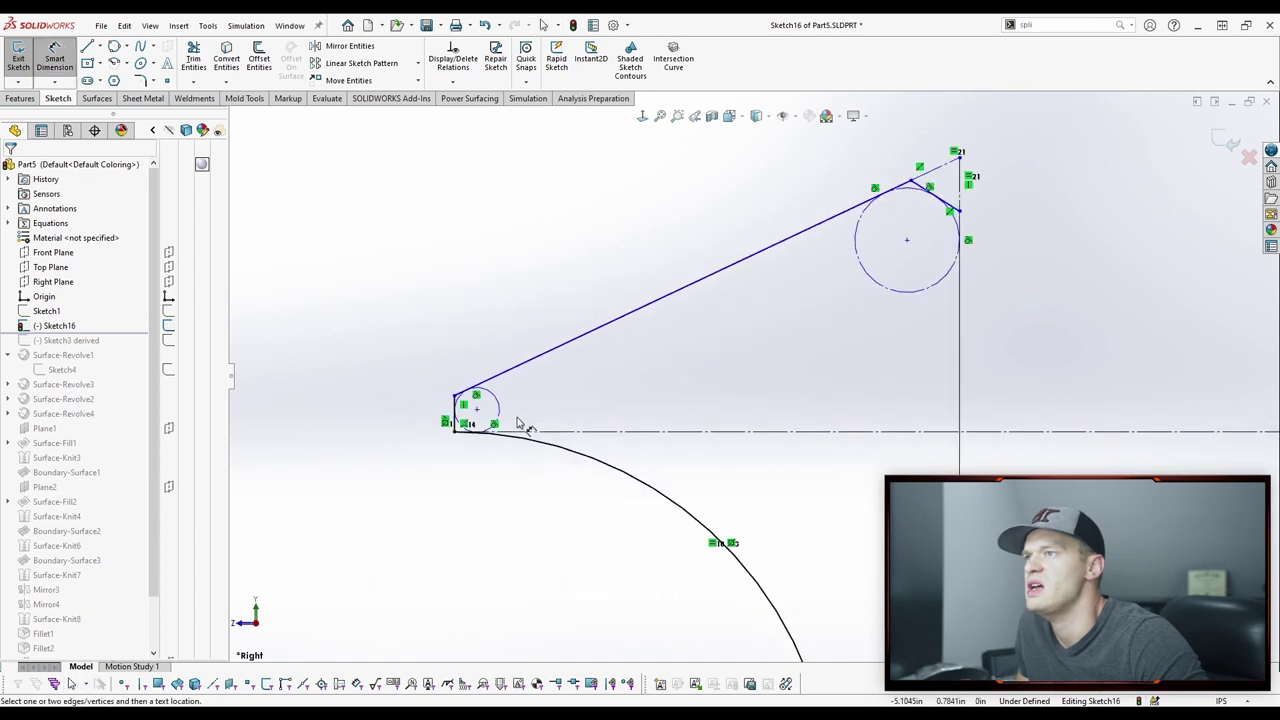
{"action": "left_click", "coordinate": [503, 418]}
{"action": "left_click", "coordinate": [476, 305]}
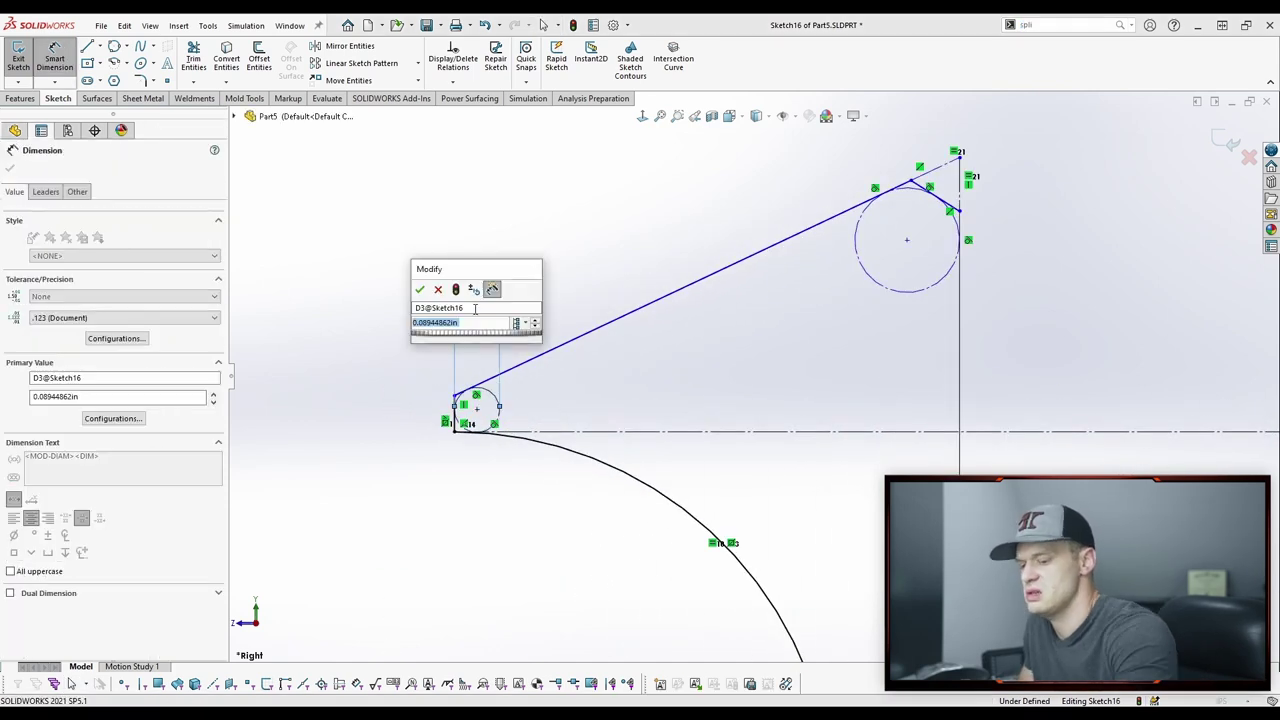
{"action": "type", "text": ".05"}
{"action": "key", "text": "Return"}
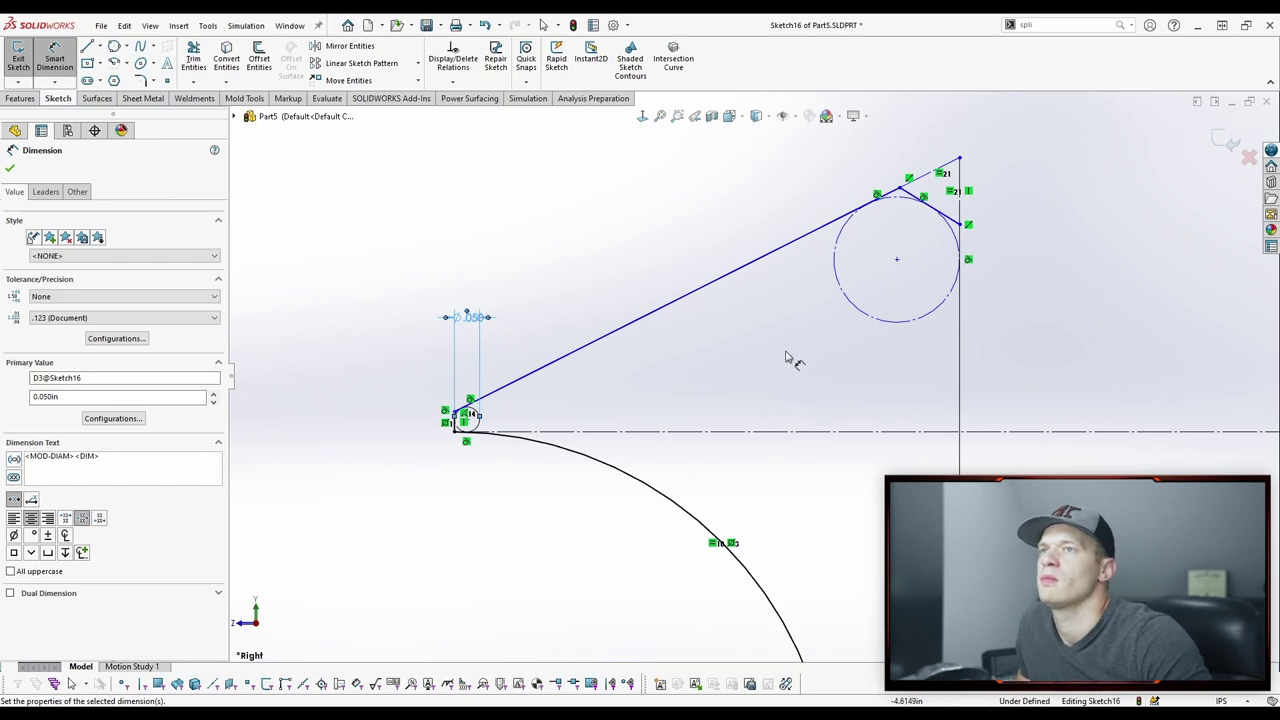
{"action": "key", "text": "Escape"}
Step: Make the construction circle at the profile's top corner equal to the dimensioned 0.050 in circle
{"action": "left_click", "coordinate": [480, 426]}
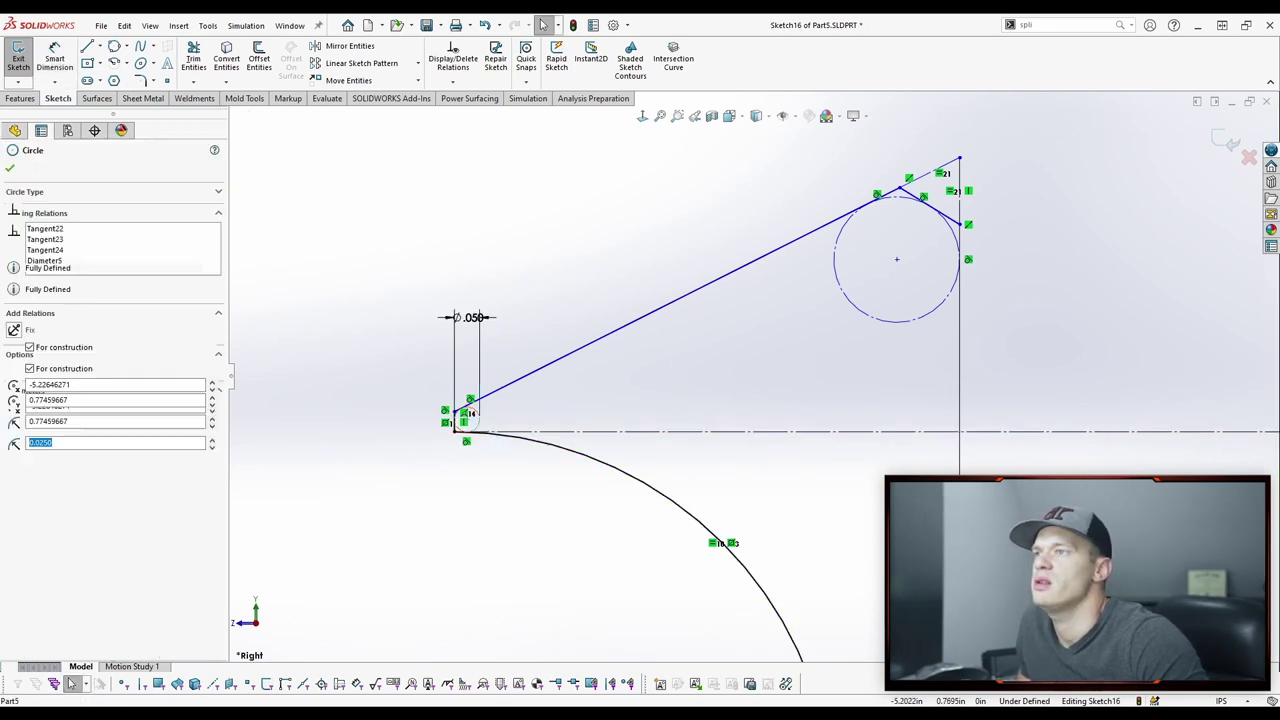
{"action": "left_click", "coordinate": [857, 318], "text": "ctrl"}
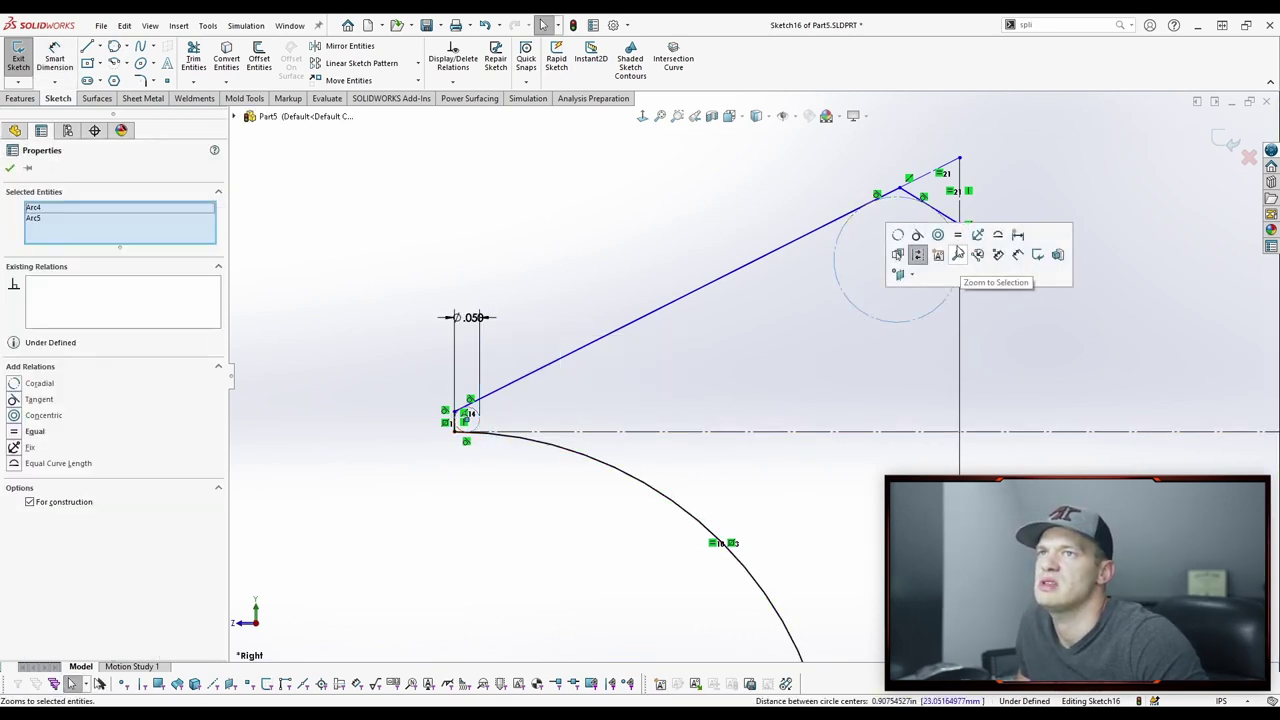
{"action": "left_click", "coordinate": [957, 236]}
{"action": "left_click", "coordinate": [1131, 243]}
Step: Drag the profile's top corner point lower to test the slanted line's remaining freedom
{"action": "scroll", "coordinate": [1131, 243], "scroll_direction": "up", "scroll_amount": 5}
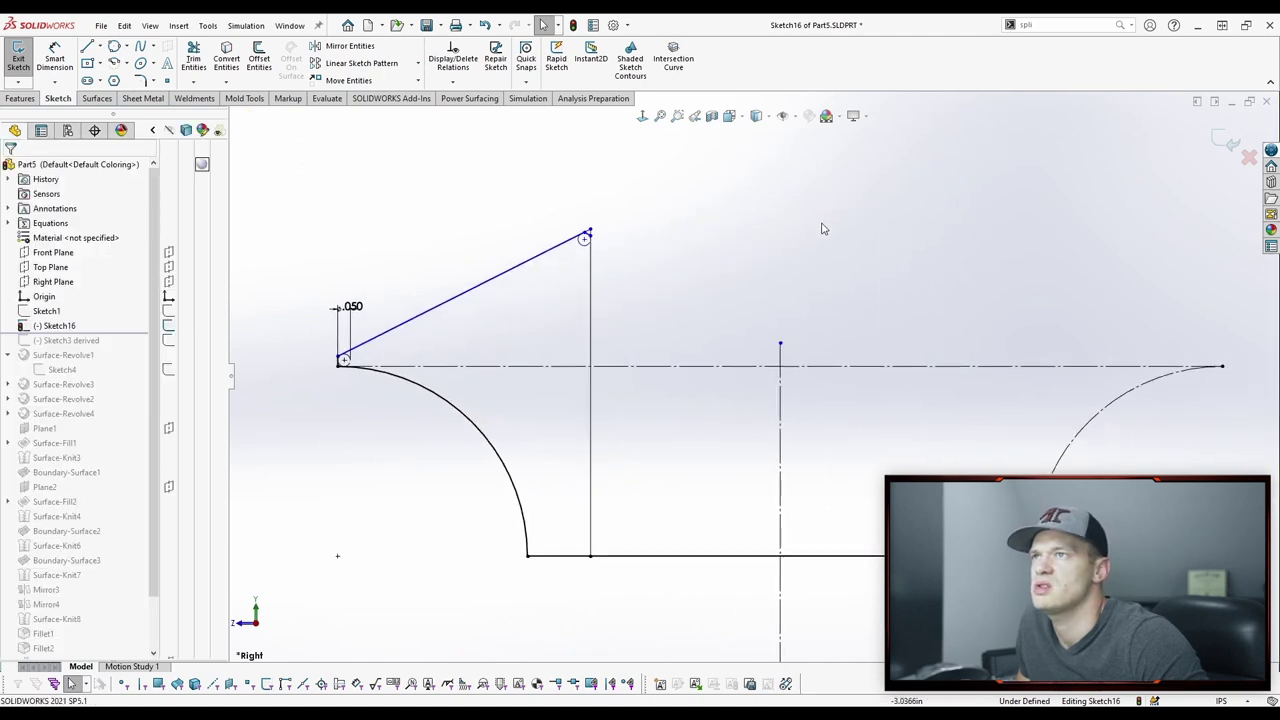
{"action": "scroll", "coordinate": [769, 214], "scroll_direction": "up", "scroll_amount": 2}
{"action": "scroll", "coordinate": [657, 251], "scroll_direction": "down", "scroll_amount": 2}
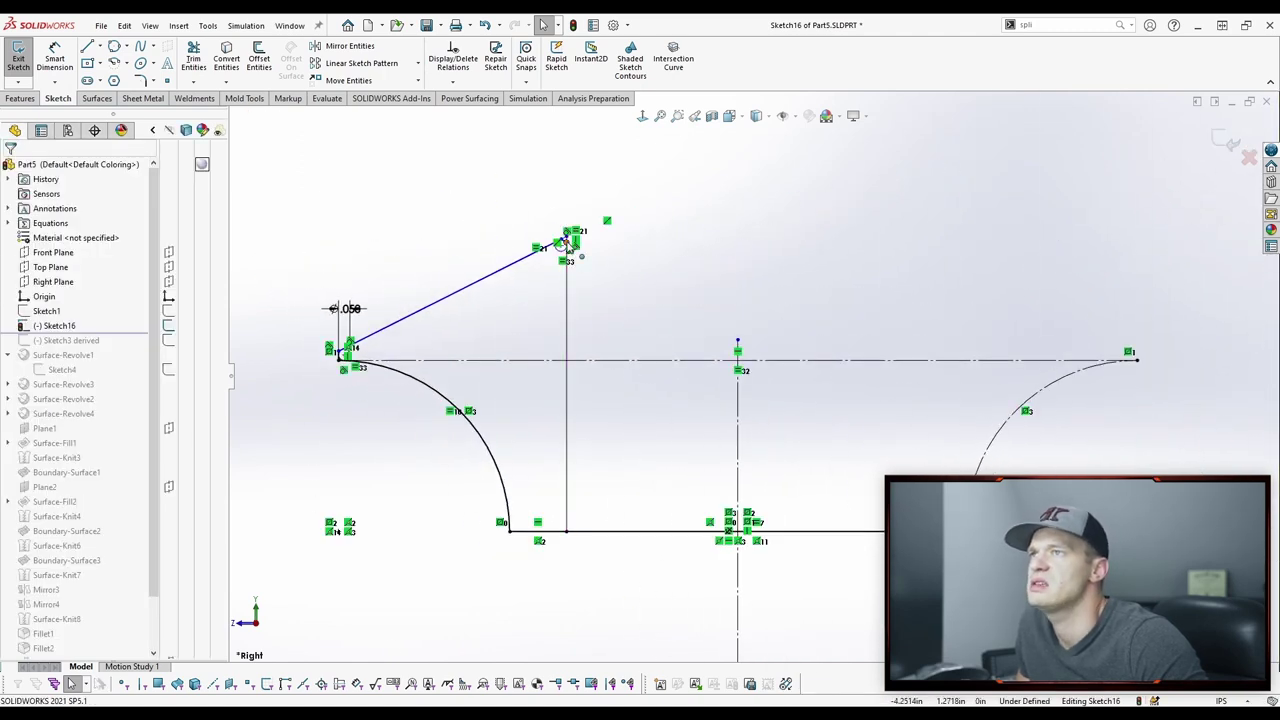
{"action": "left_click_drag", "start_coordinate": [566, 245], "coordinate": [630, 260]}
{"action": "left_click", "coordinate": [723, 366]}
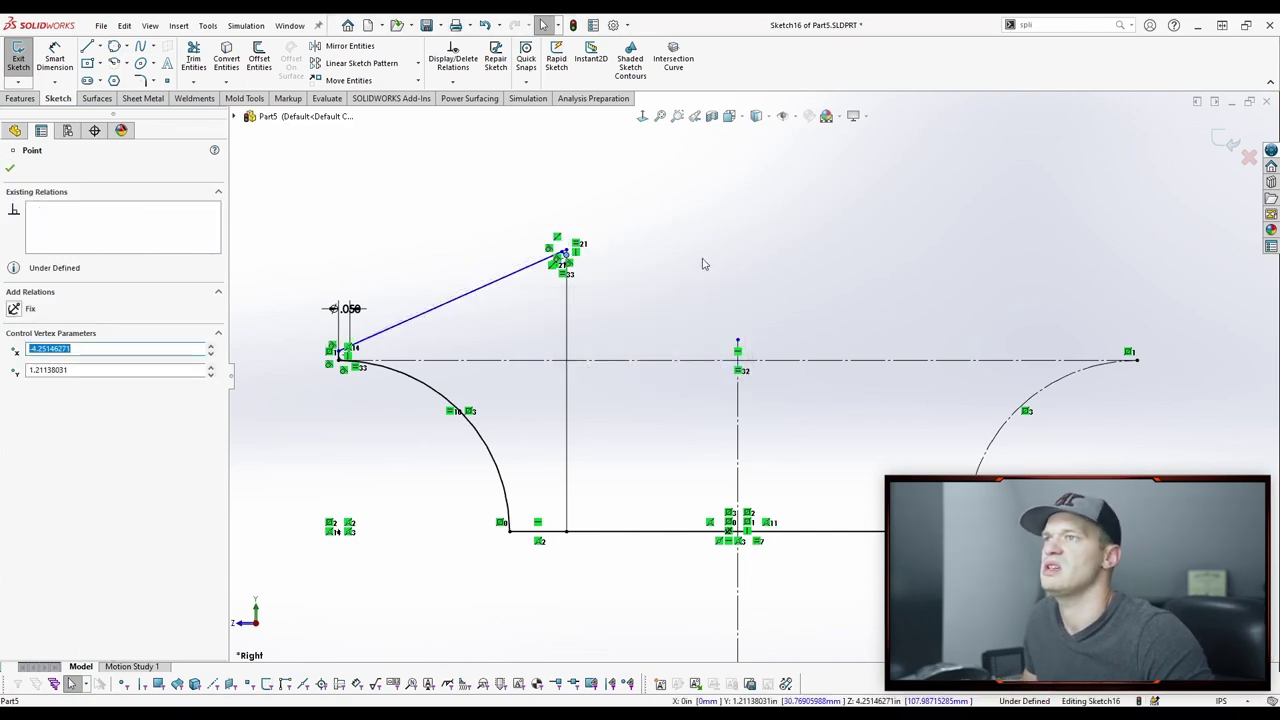
{"action": "key", "text": "Escape"}
Step: Dimension the angle between the slanted line and the horizontal construction line to 15 degrees
{"action": "scroll", "coordinate": [683, 274], "scroll_direction": "up", "scroll_amount": 3}
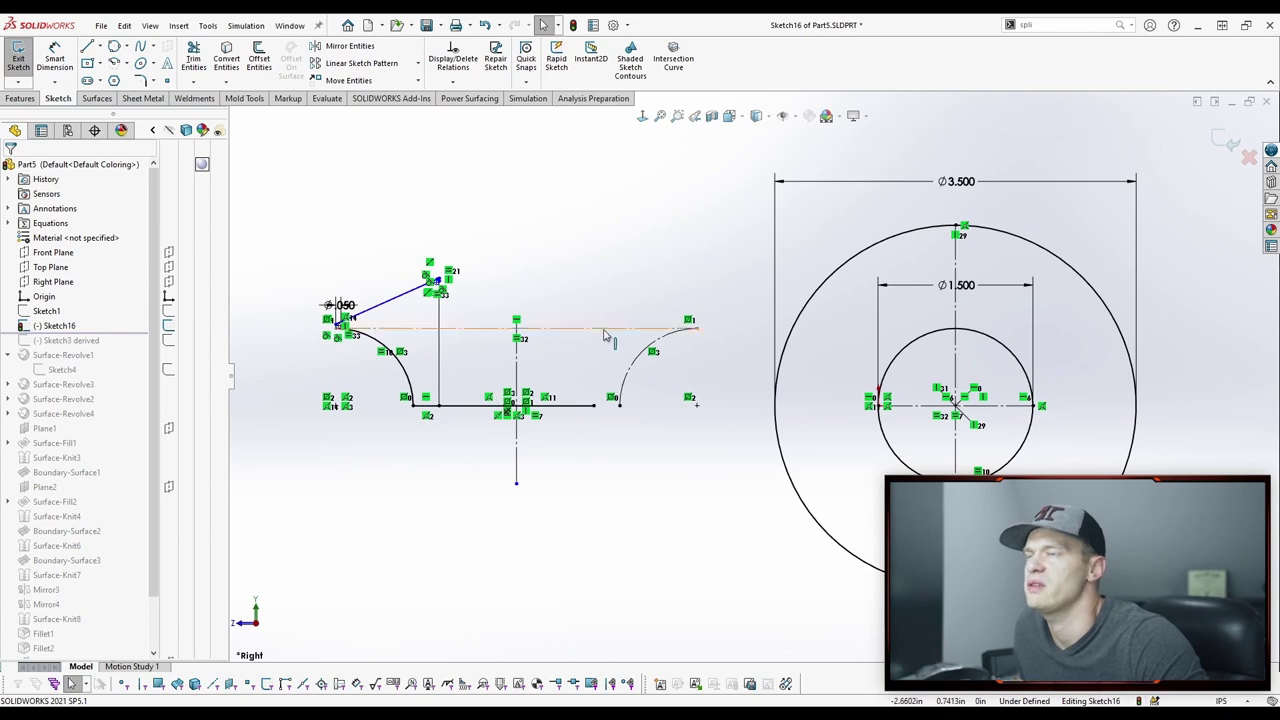
{"action": "scroll", "coordinate": [620, 250], "scroll_direction": "down", "scroll_amount": 3}
{"action": "key", "text": "s"}
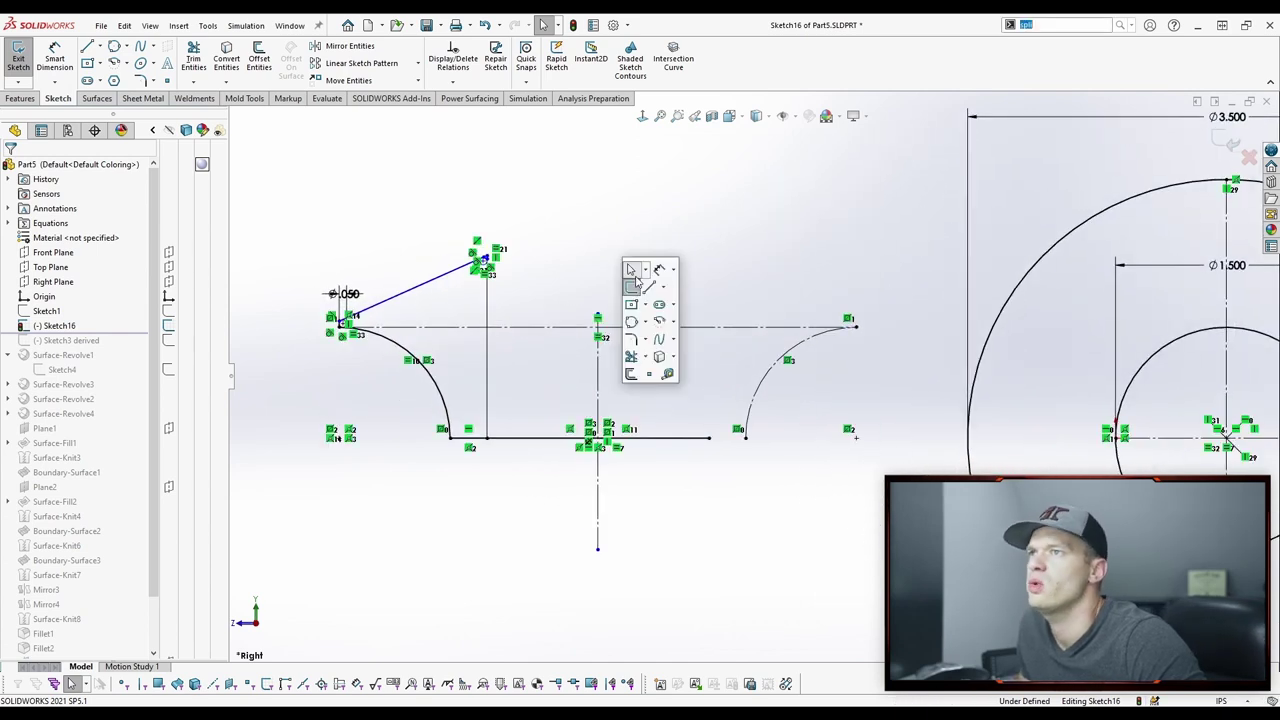
{"action": "left_click", "coordinate": [659, 270]}
{"action": "left_click", "coordinate": [423, 287]}
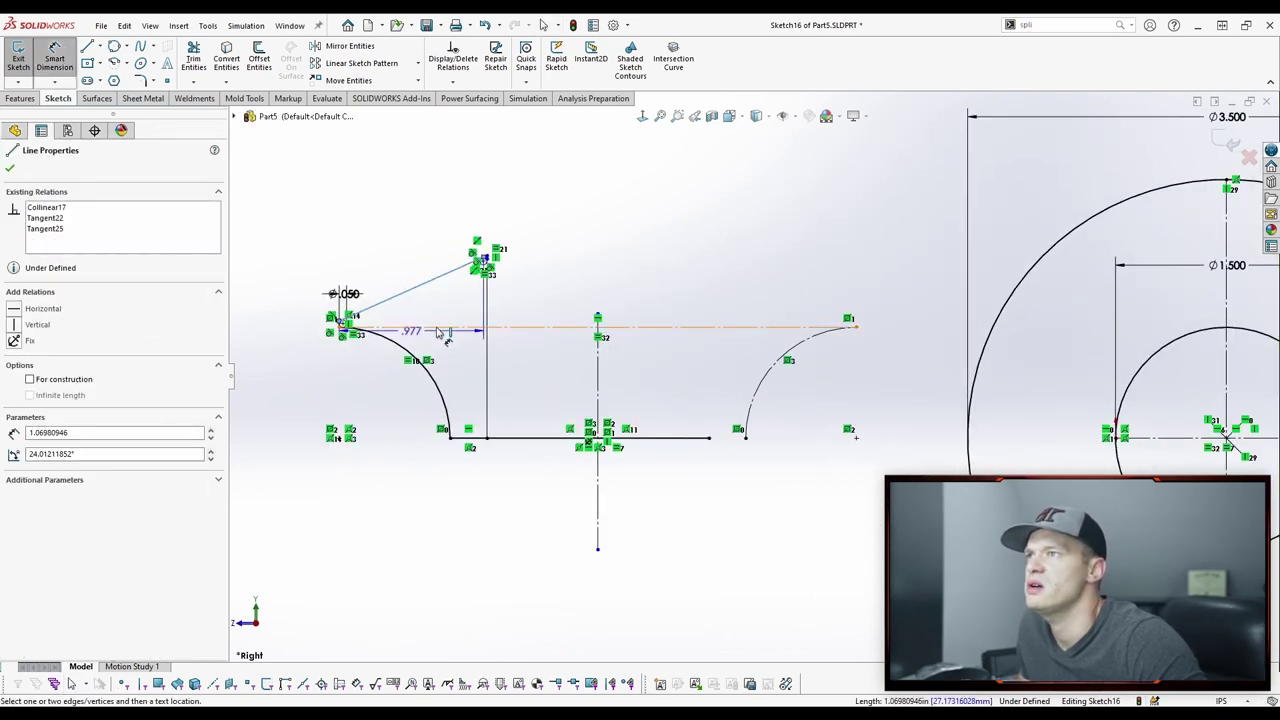
{"action": "left_click", "coordinate": [441, 331]}
{"action": "left_click", "coordinate": [439, 304]}
{"action": "type", "text": "1"}
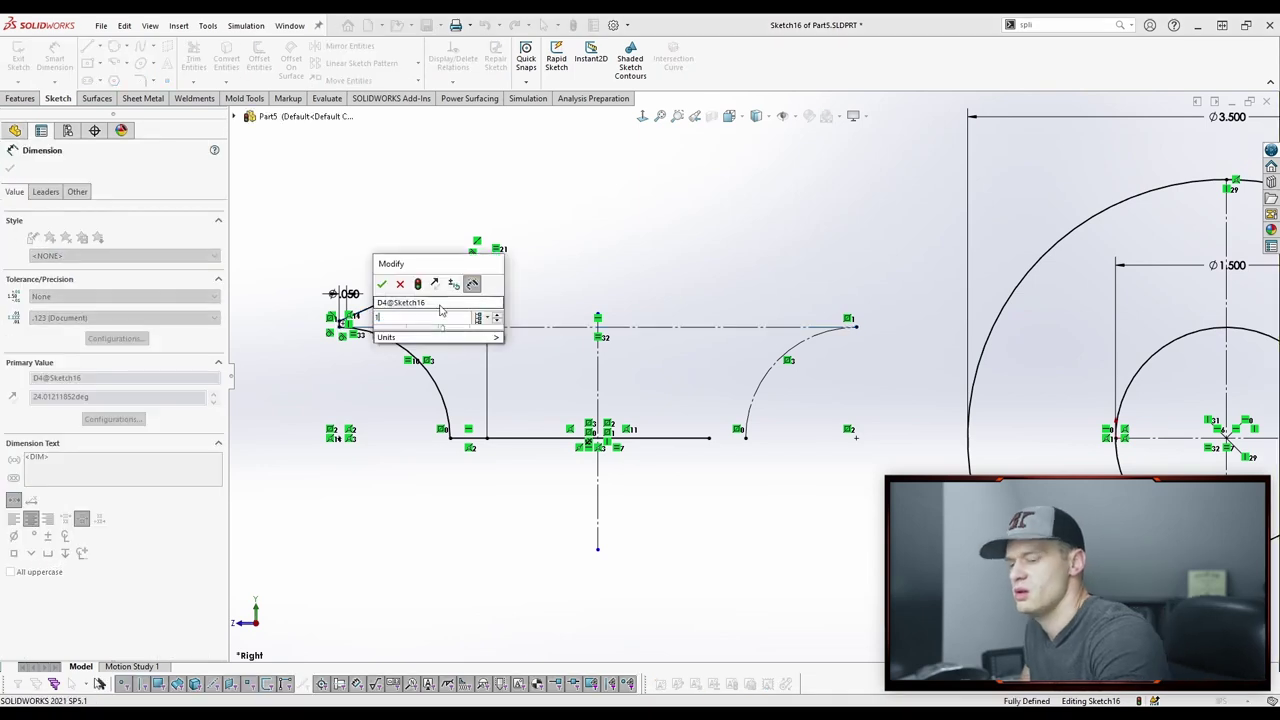
{"action": "type", "text": "5"}
{"action": "key", "text": "Return"}
{"action": "key", "text": "Escape"}
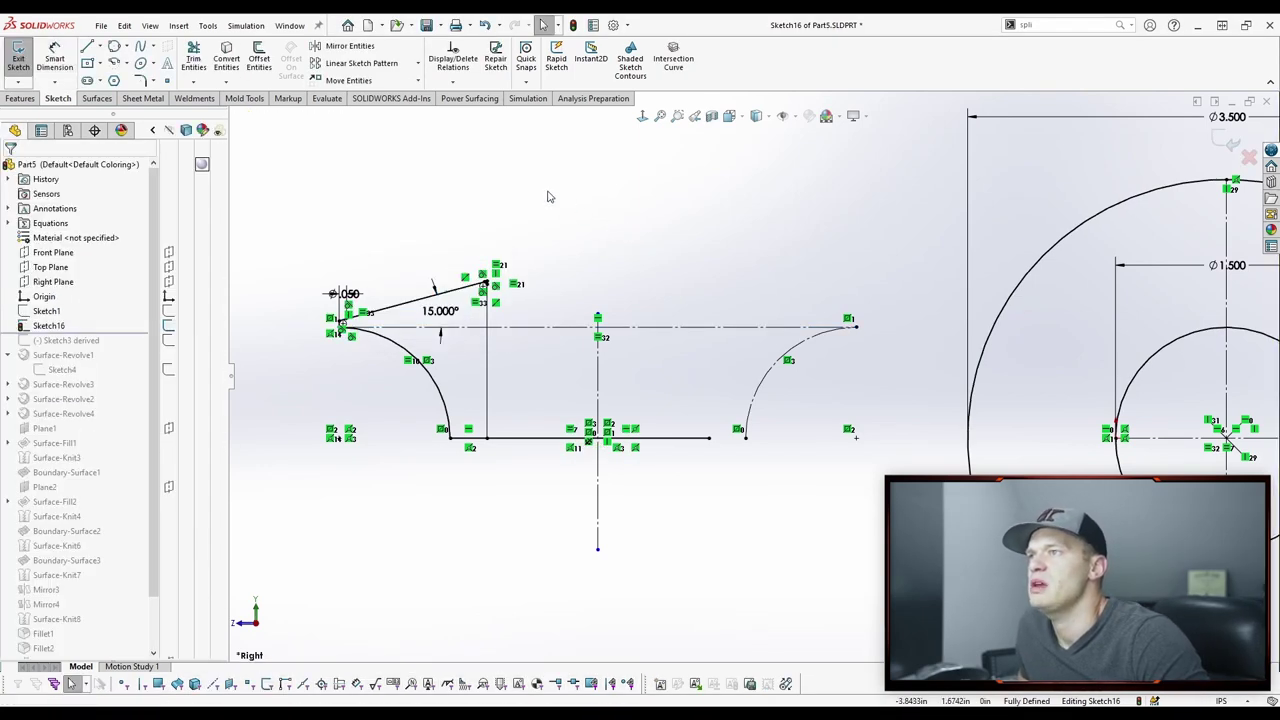
Step: Delete the vertical centerline's fixed relation and drag the centerline with the whole profile closer to the dimensioned circles
{"action": "scroll", "coordinate": [547, 196], "scroll_direction": "up", "scroll_amount": 2}
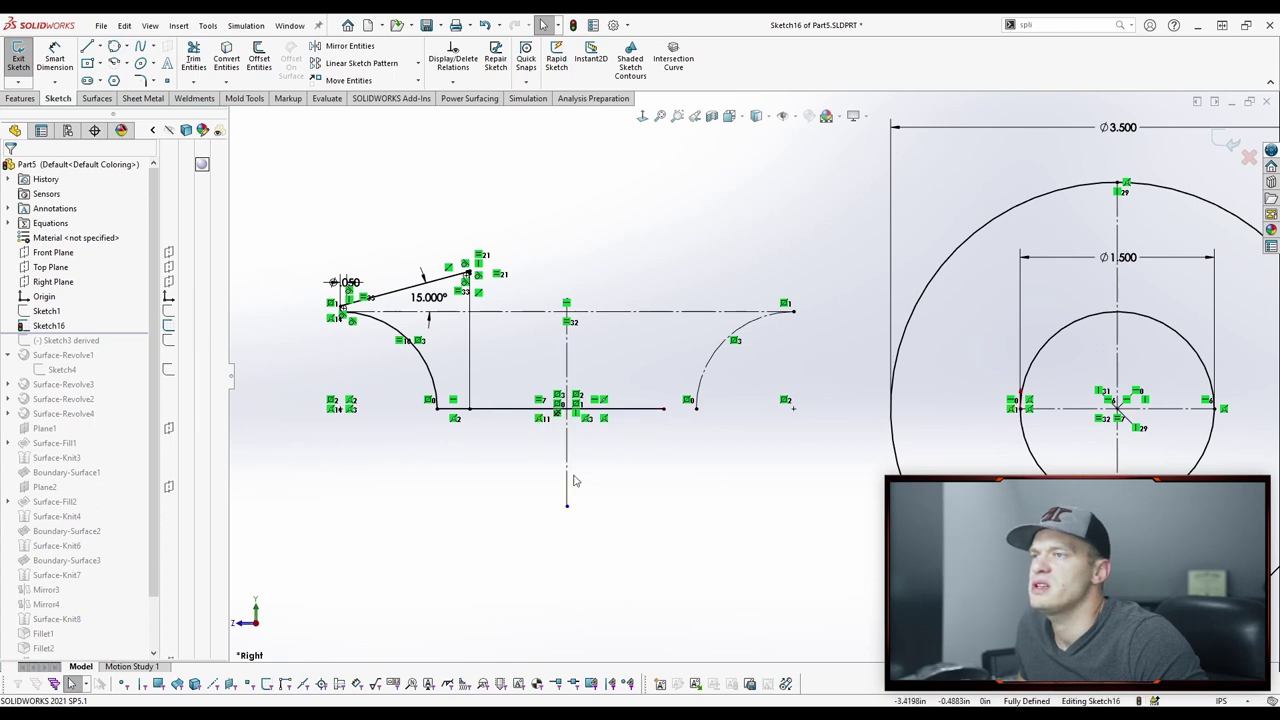
{"action": "left_click", "coordinate": [558, 414]}
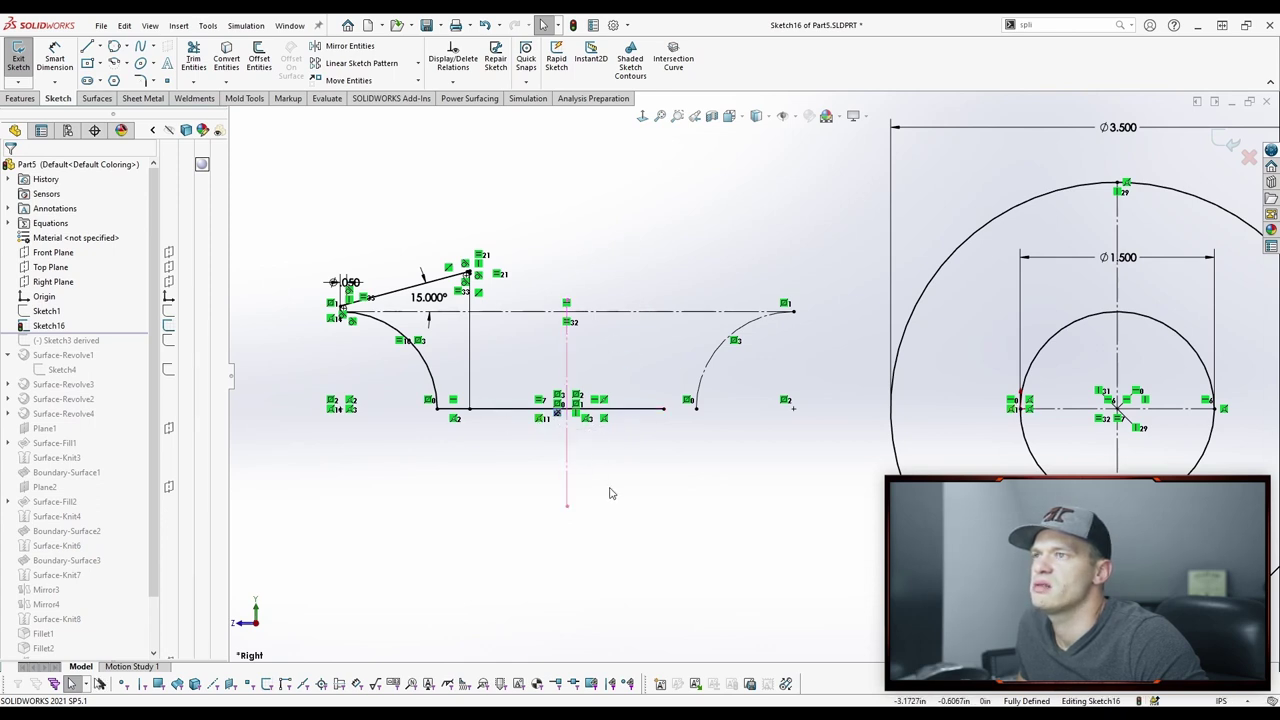
{"action": "key", "text": "Delete"}
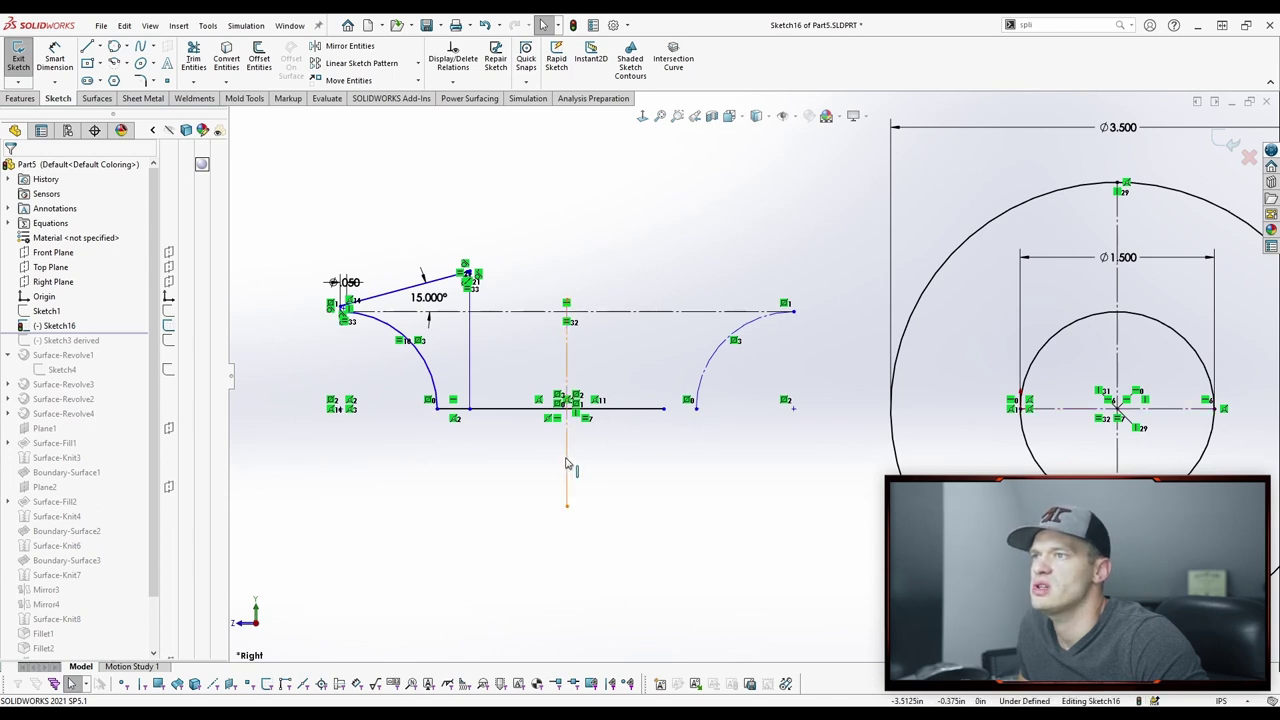
{"action": "mouse_move", "coordinate": [566, 464]}
{"action": "left_mouse_down"}
{"action": "mouse_move", "coordinate": [608, 457]}
{"action": "mouse_move", "coordinate": [491, 494]}
{"action": "mouse_move", "coordinate": [651, 503]}
{"action": "mouse_move", "coordinate": [517, 514]}
{"action": "mouse_move", "coordinate": [713, 506]}
{"action": "left_mouse_up"}
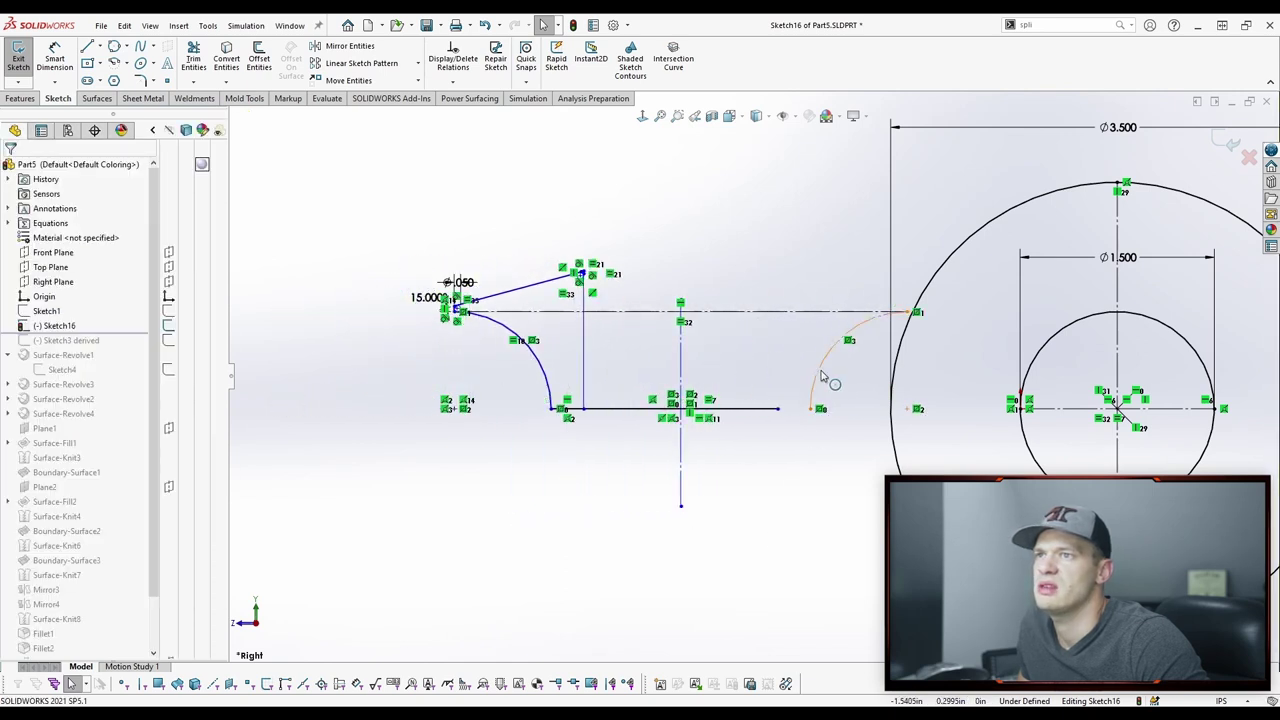
Step: Make the construction arc on the right of the profile concentric with the 1.500 in circle and reposition the 15° angle dimension beside the slanted line
{"action": "left_click", "coordinate": [822, 377]}
{"action": "left_click", "coordinate": [1045, 316], "text": "ctrl"}
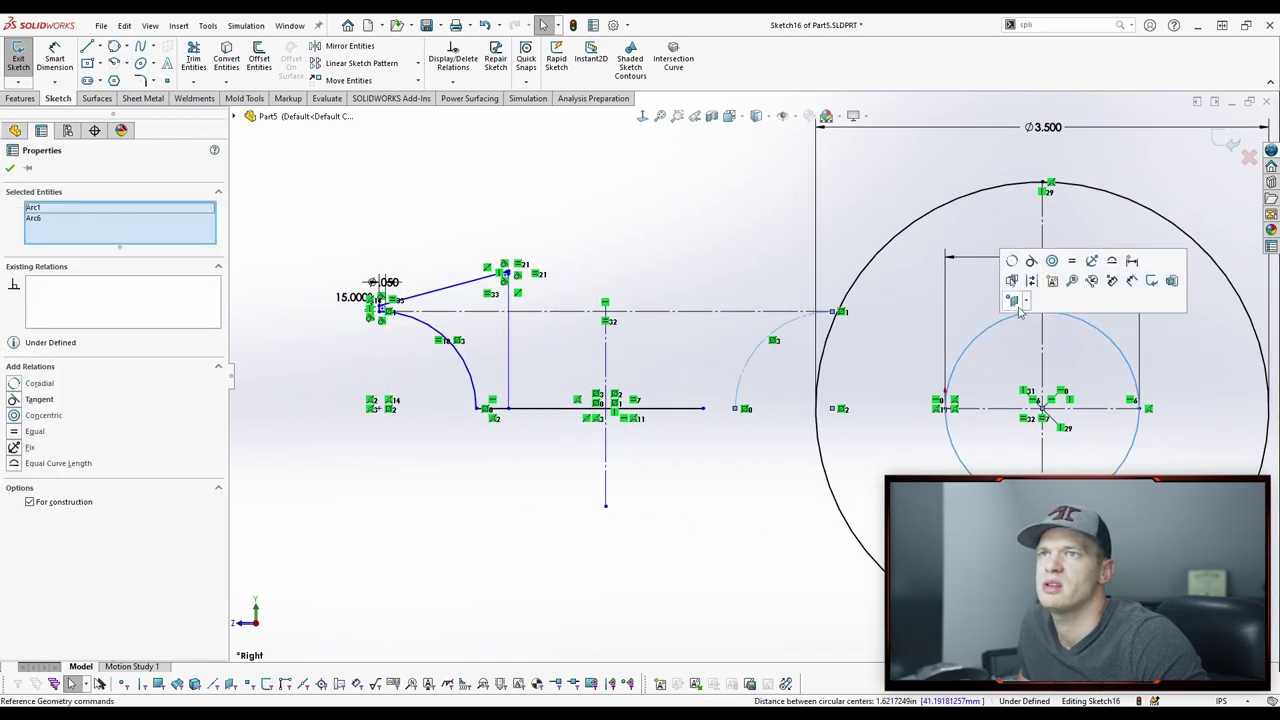
{"action": "left_click", "coordinate": [1053, 262]}
{"action": "left_click", "coordinate": [772, 262]}
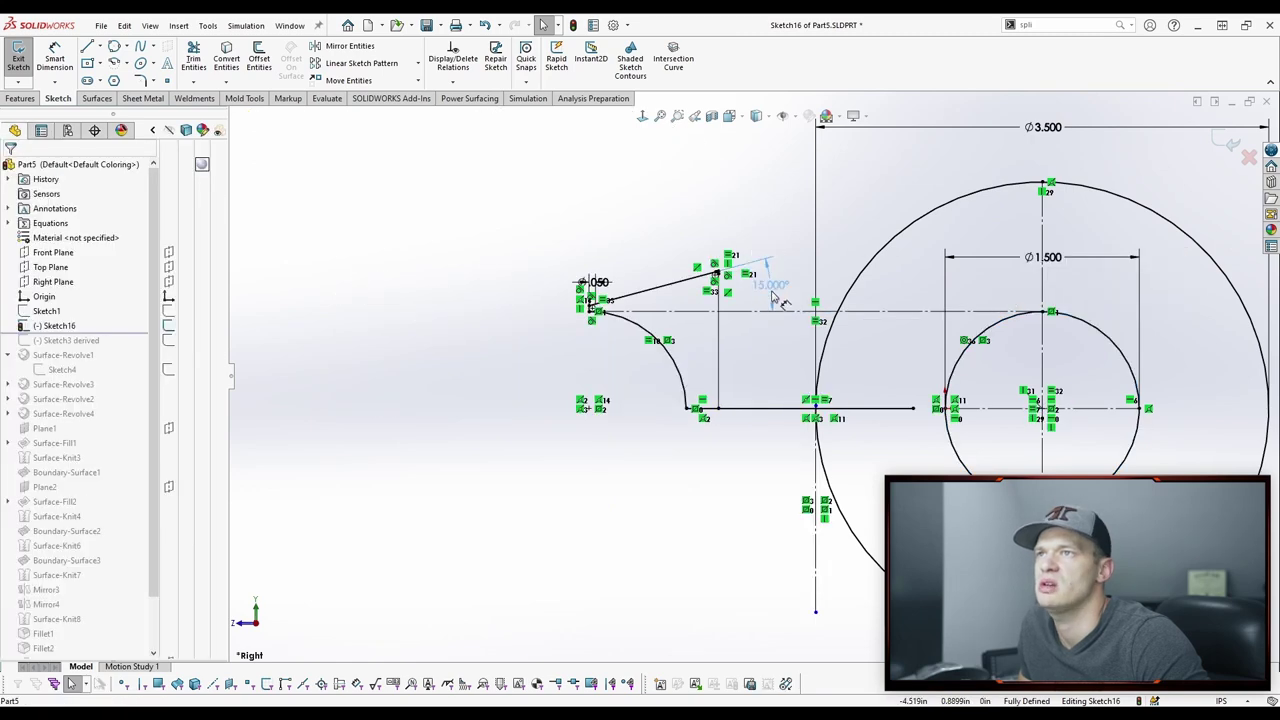
{"action": "left_click", "coordinate": [772, 293]}
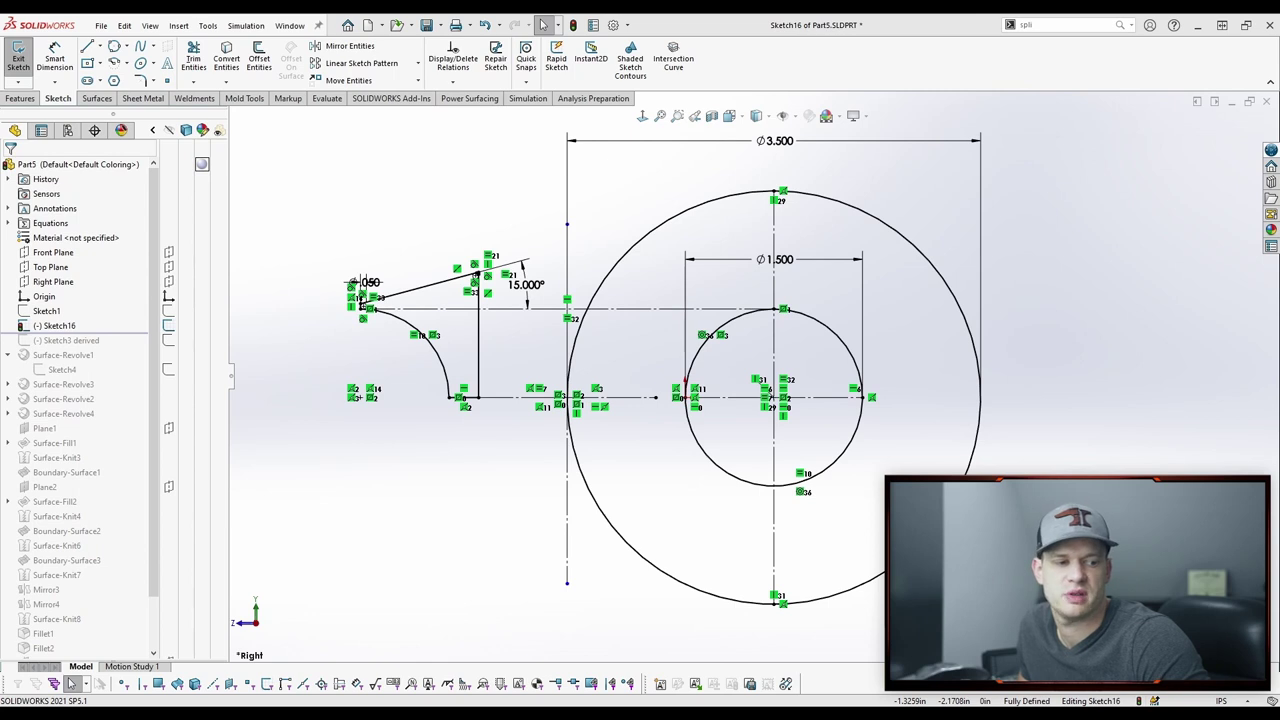
{"action": "left_click_drag", "start_coordinate": [1279, 138], "coordinate": [976, 146]}
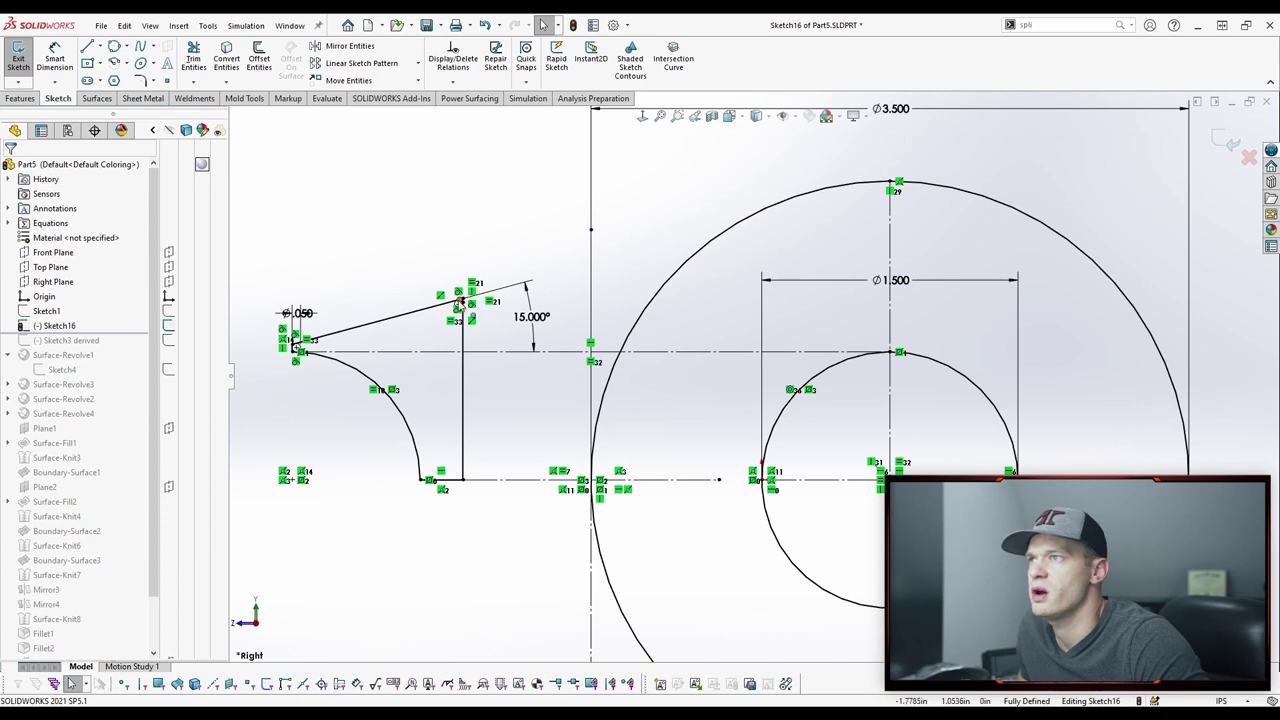
Step: Sketch a Bezier style spline from the upper left of the 3.500 in circle to just past the vertical centerline
{"action": "scroll", "coordinate": [461, 314], "scroll_direction": "down", "scroll_amount": 3}
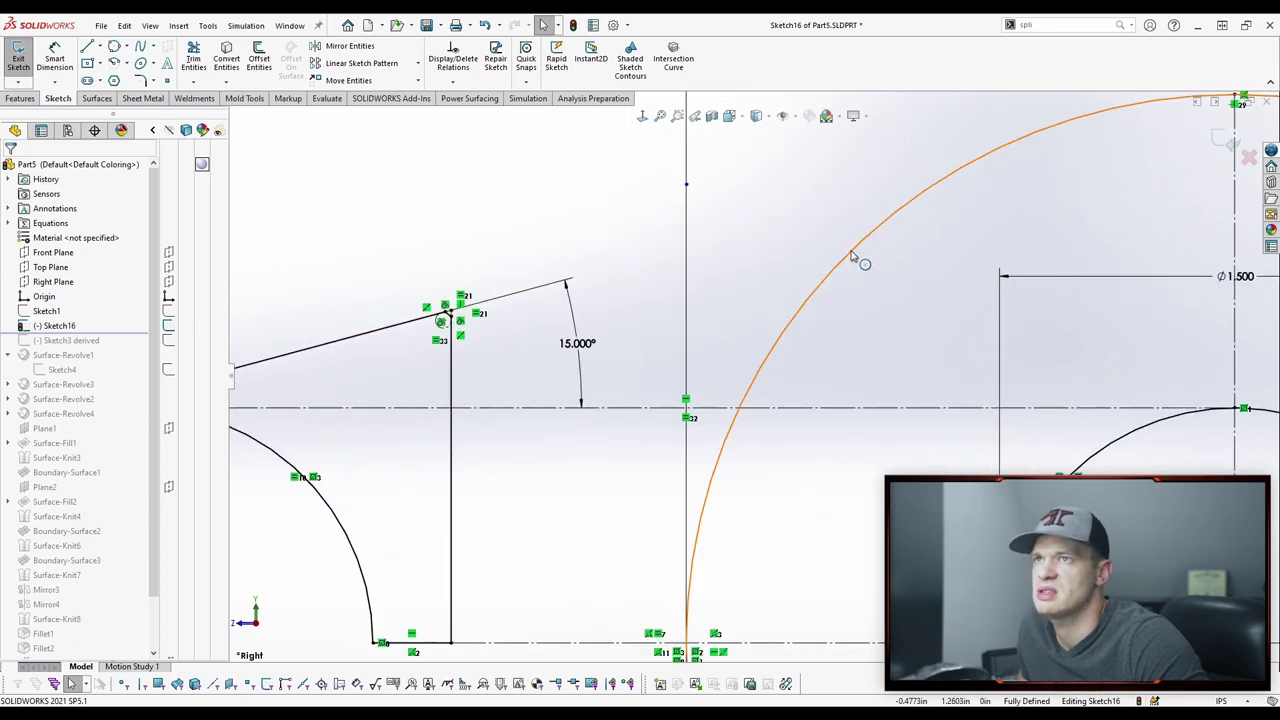
{"action": "scroll", "coordinate": [763, 243], "scroll_direction": "up", "scroll_amount": 2}
{"action": "key", "text": "s"}
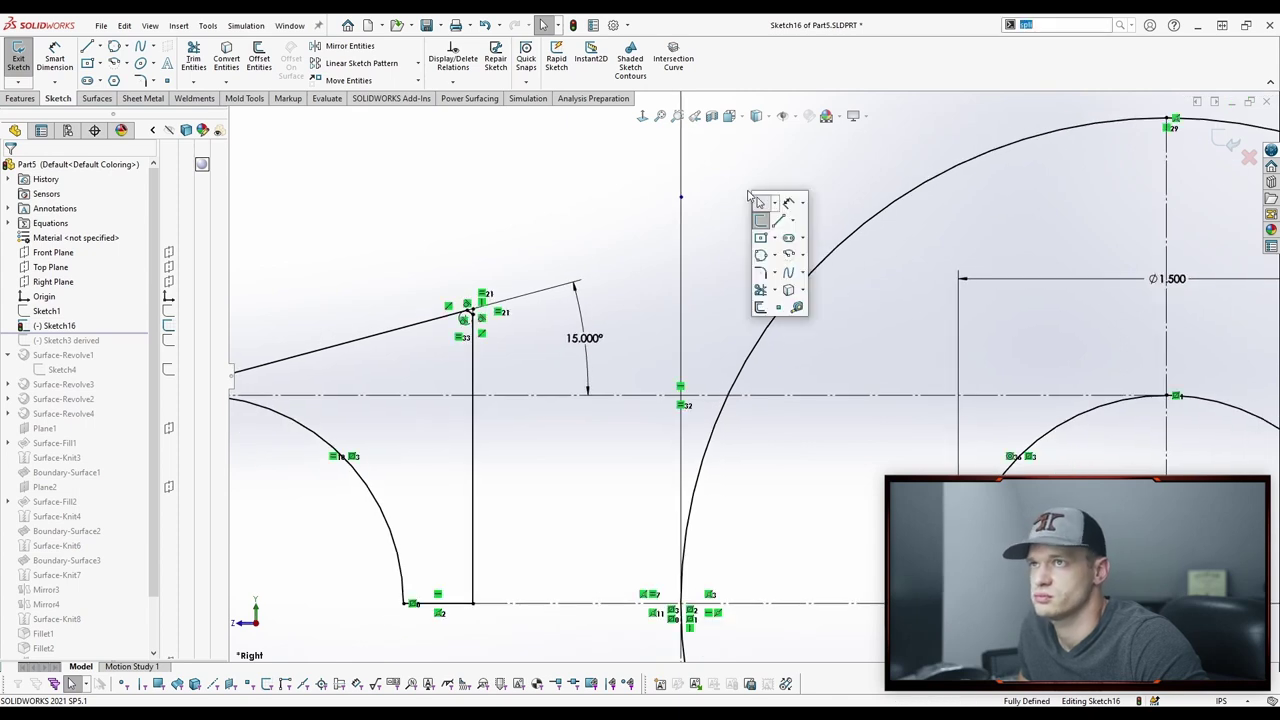
{"action": "left_click", "coordinate": [805, 277]}
{"action": "left_click", "coordinate": [831, 305]}
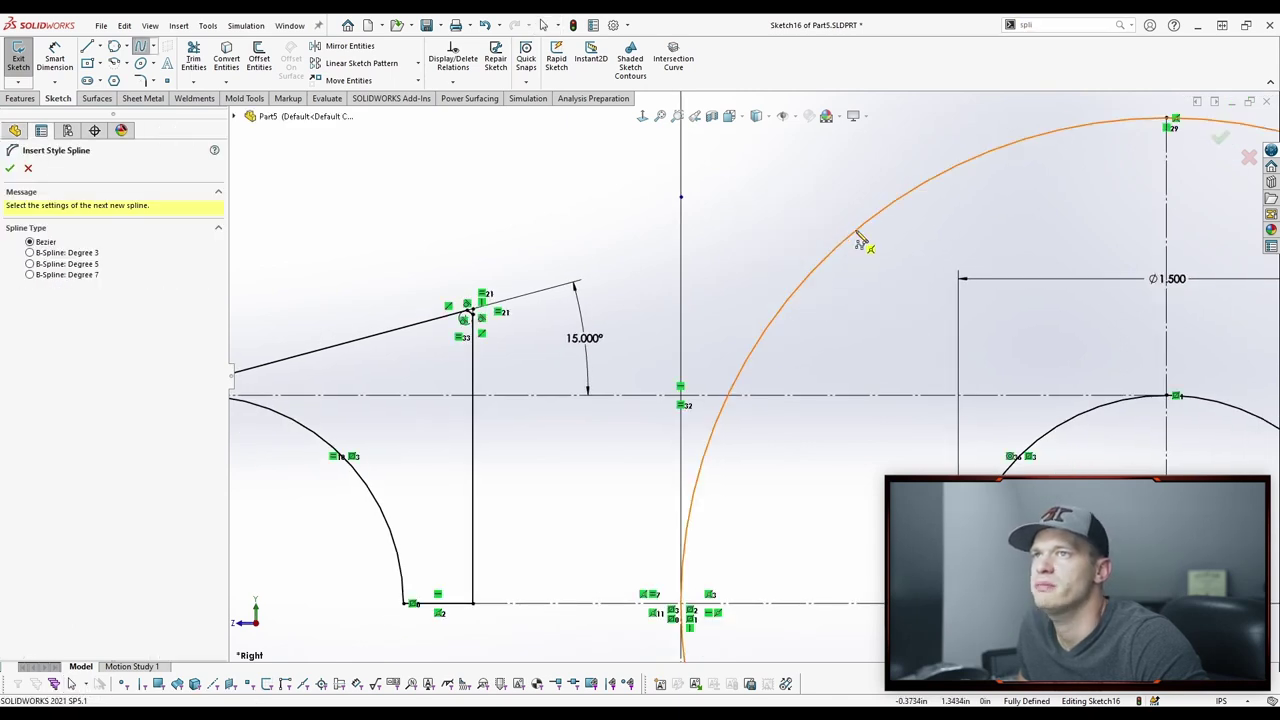
{"action": "left_click", "coordinate": [857, 234]}
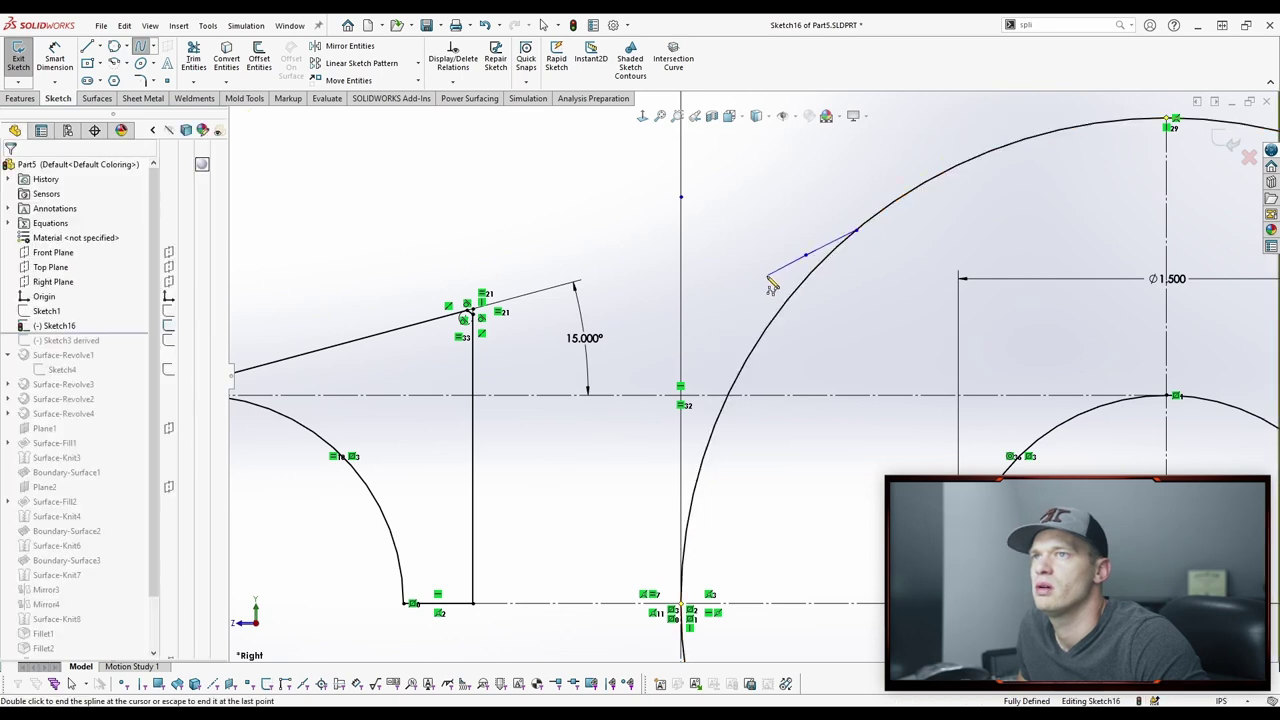
{"action": "left_click", "coordinate": [727, 287]}
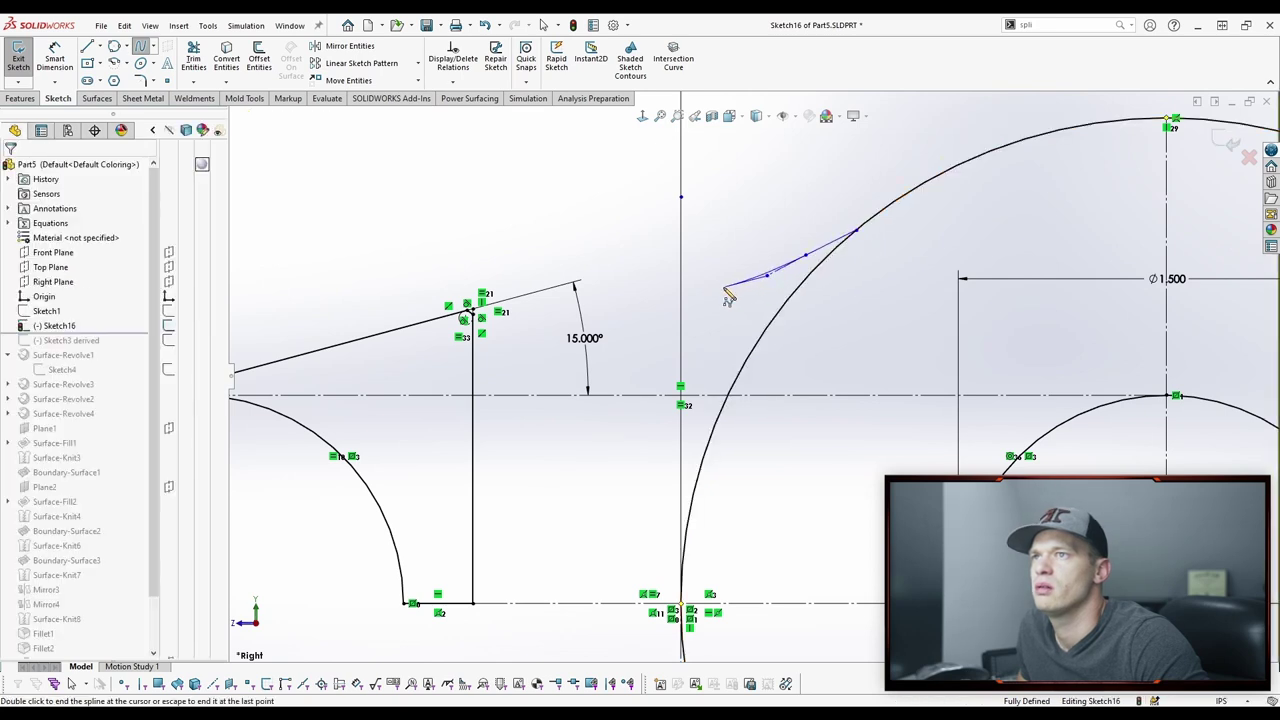
{"action": "double_click", "coordinate": [646, 292]}
{"action": "scroll", "coordinate": [645, 300], "scroll_direction": "up", "scroll_amount": 2}
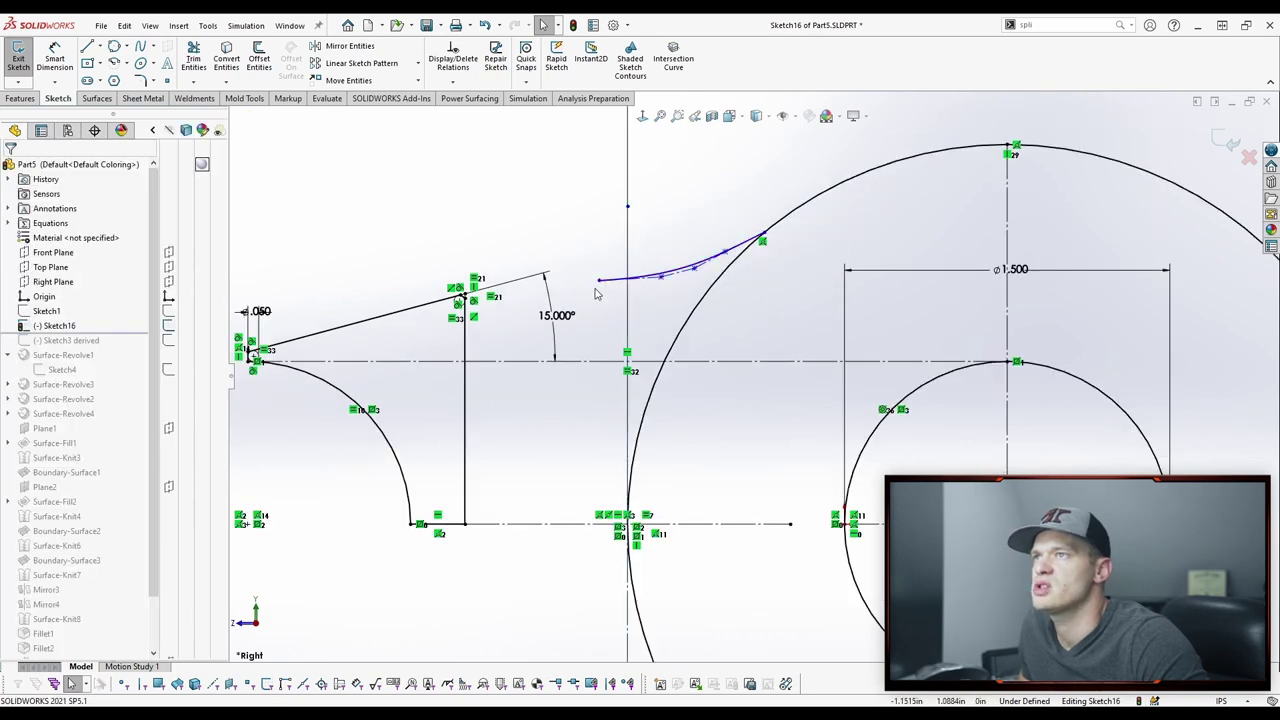
Step: Make the style spline's free endpoint coincident with the vertical centerline
{"action": "left_click", "coordinate": [598, 280]}
{"action": "left_click", "coordinate": [627, 255], "text": "ctrl"}
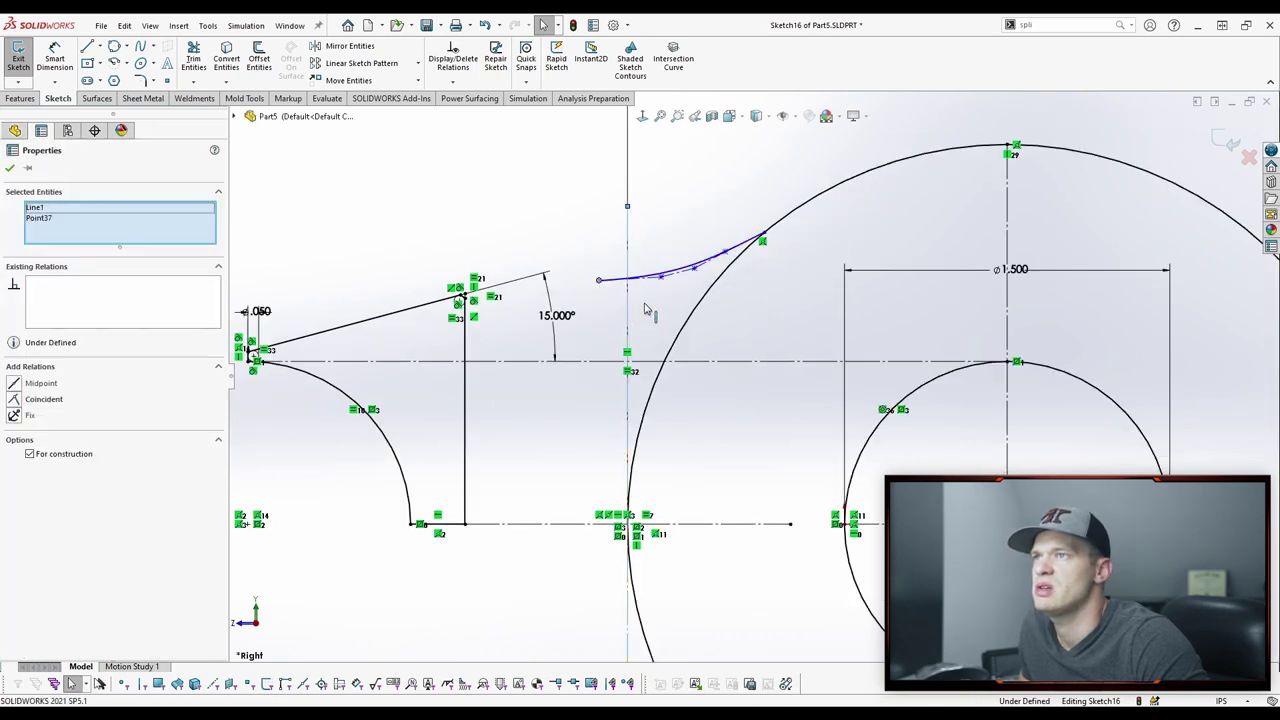
{"action": "left_click", "coordinate": [687, 230]}
{"action": "left_click", "coordinate": [711, 167]}
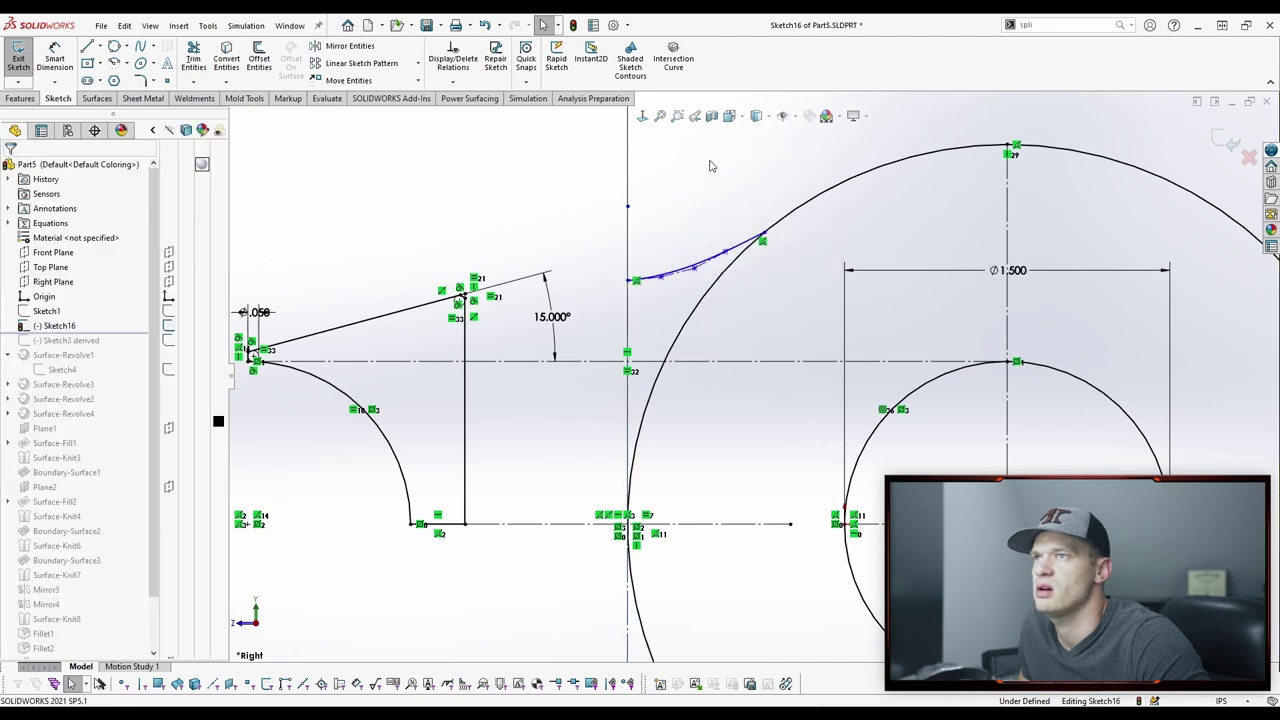
Step: Insert an additional control vertex on the style spline's control polygon, in the segment next to its circle-side vertex
{"action": "scroll", "coordinate": [776, 284], "scroll_direction": "down", "scroll_amount": 2}
{"action": "scroll", "coordinate": [704, 284], "scroll_direction": "down", "scroll_amount": 3}
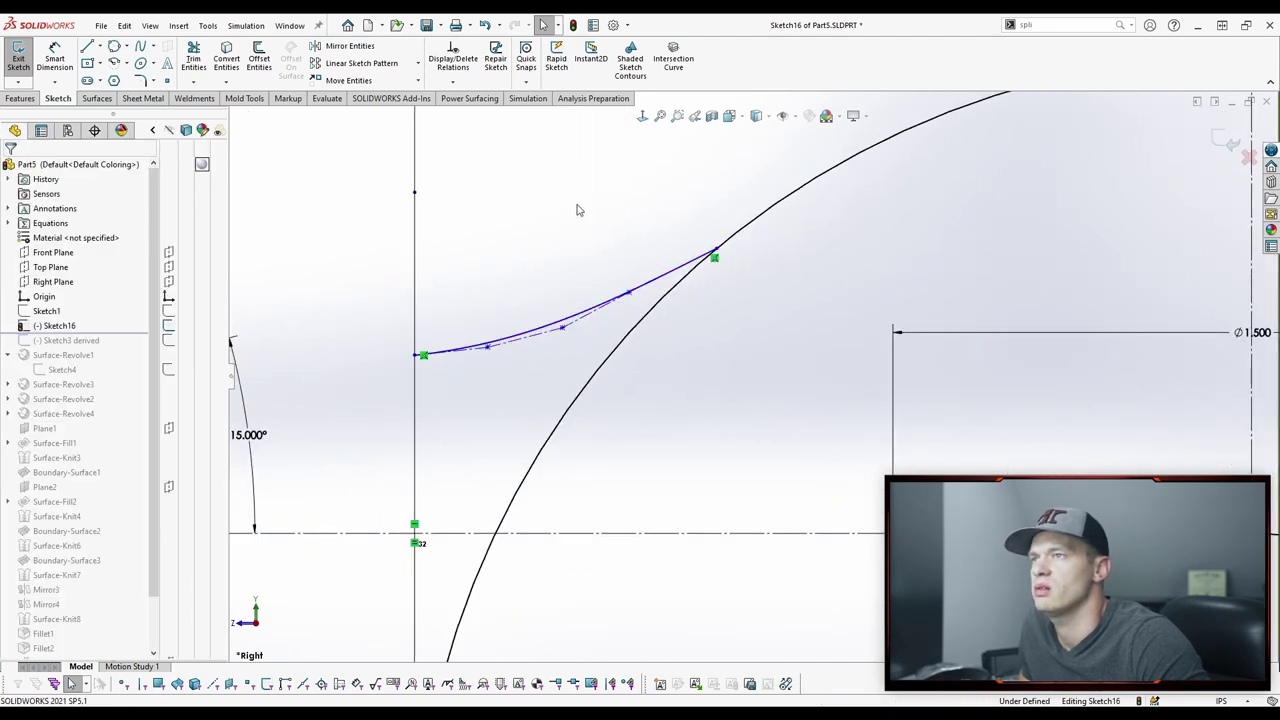
{"action": "key", "text": "s"}
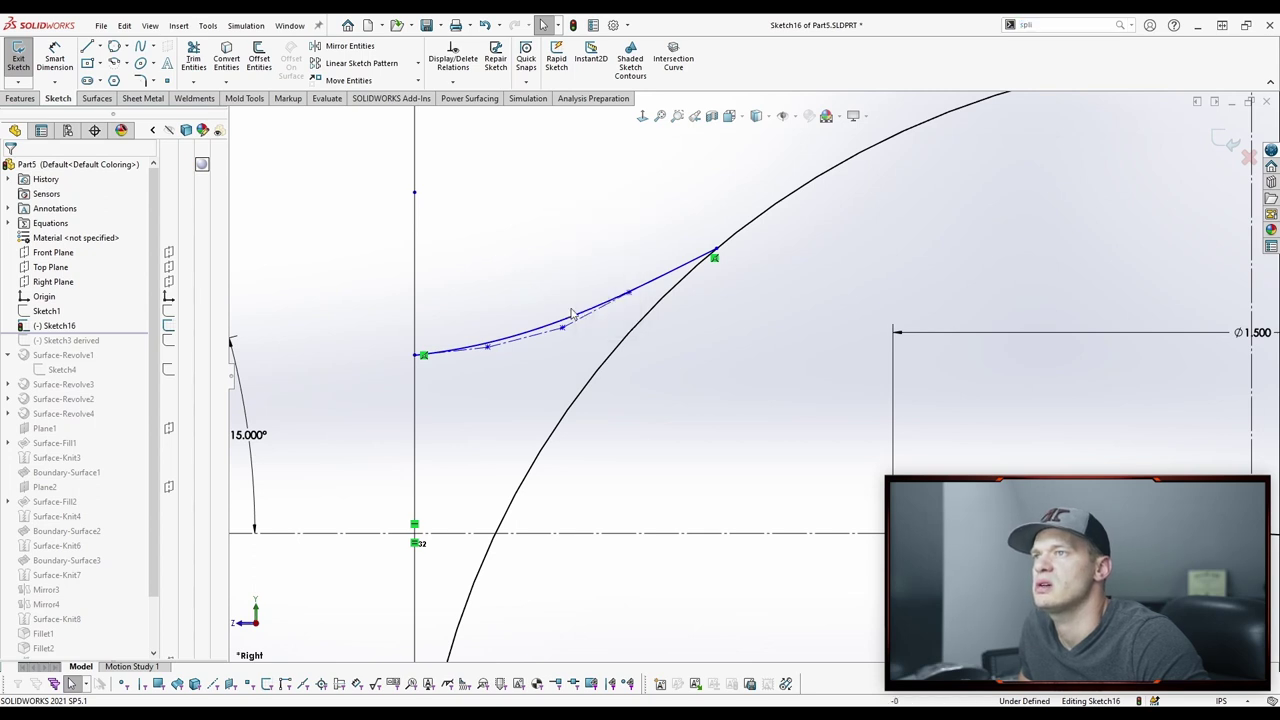
{"action": "right_click", "coordinate": [578, 324]}
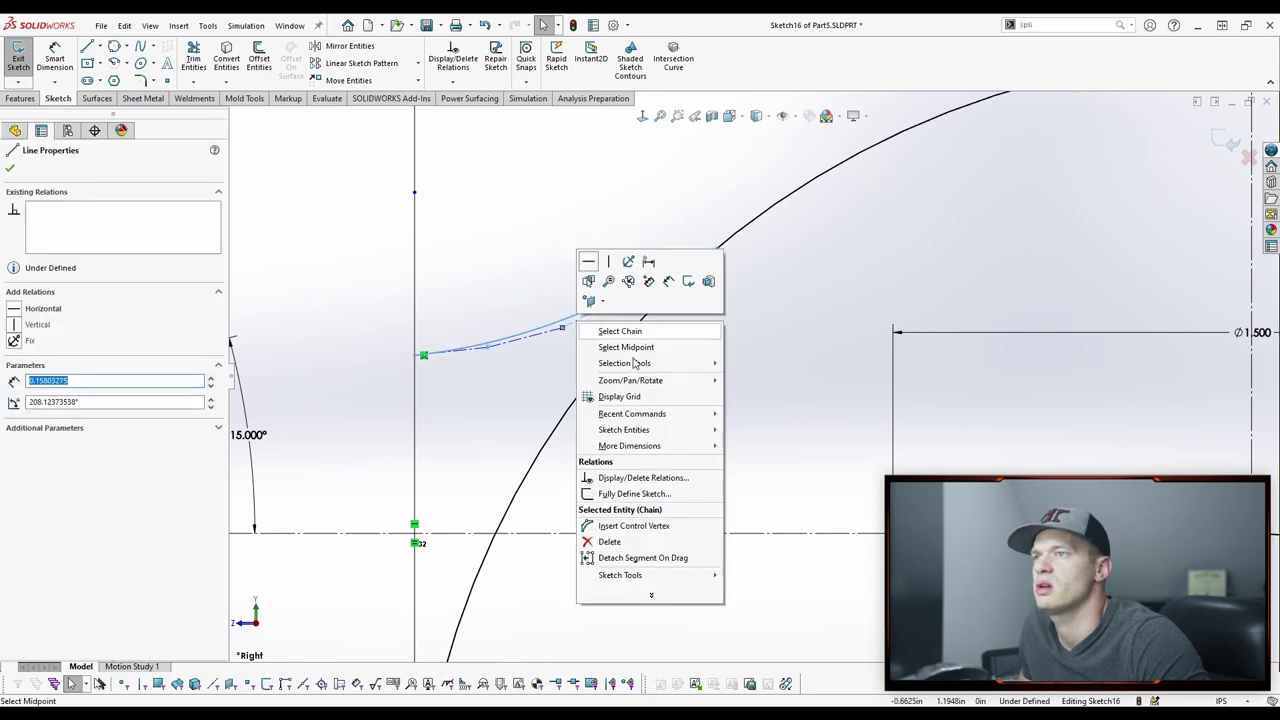
{"action": "left_click", "coordinate": [657, 525]}
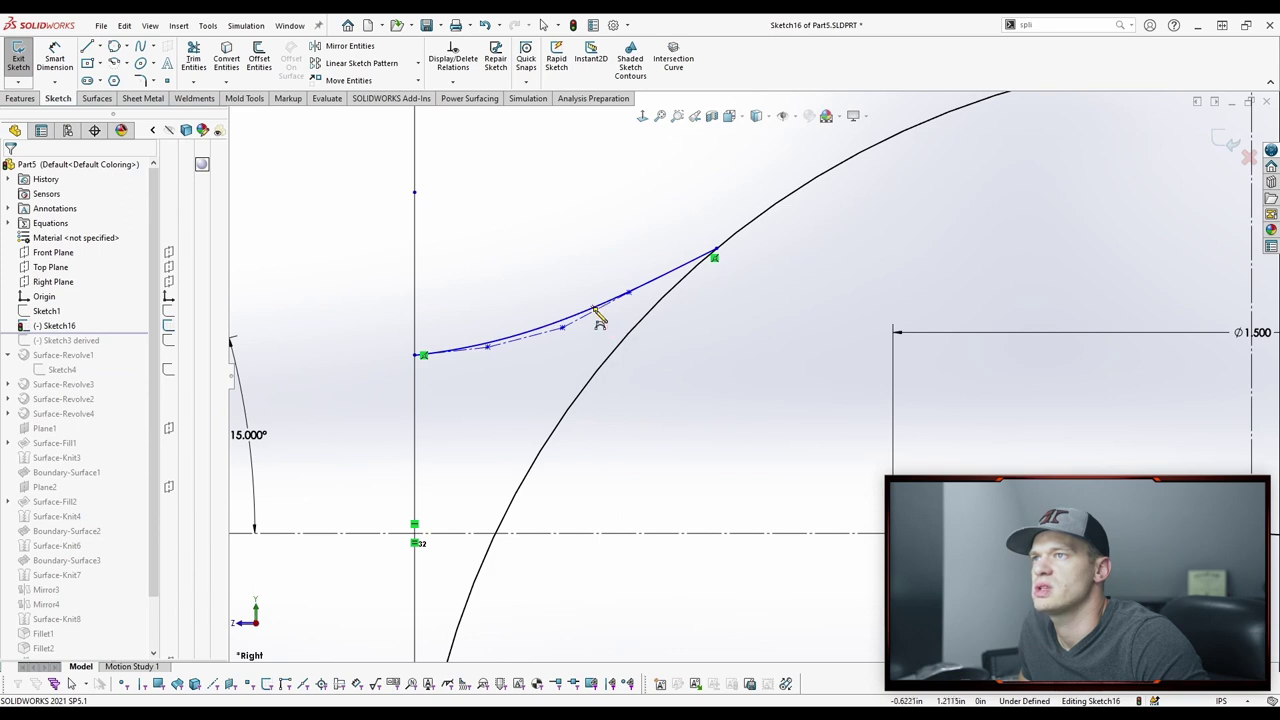
{"action": "left_click", "coordinate": [595, 309]}
{"action": "key", "text": "Escape"}
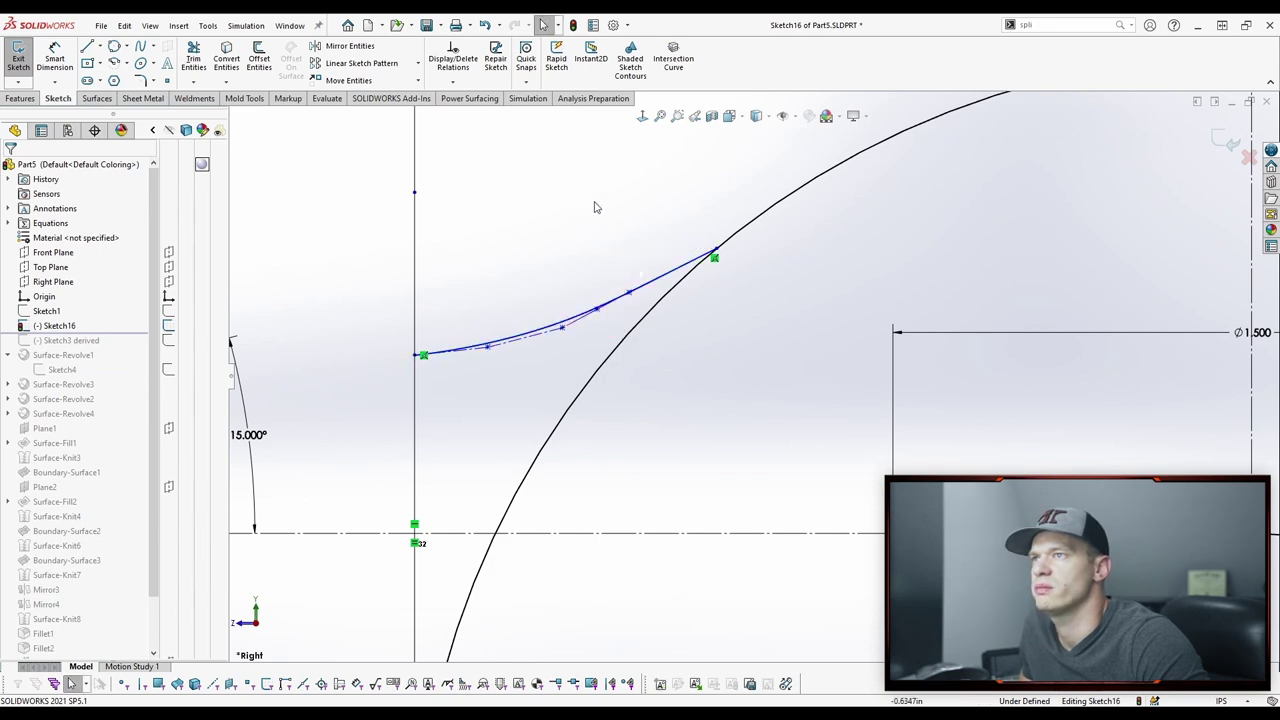
Step: Make the two control polygon segments at each end of the style spline collinear with each other
{"action": "left_click_drag", "start_coordinate": [594, 207], "coordinate": [746, 348]}
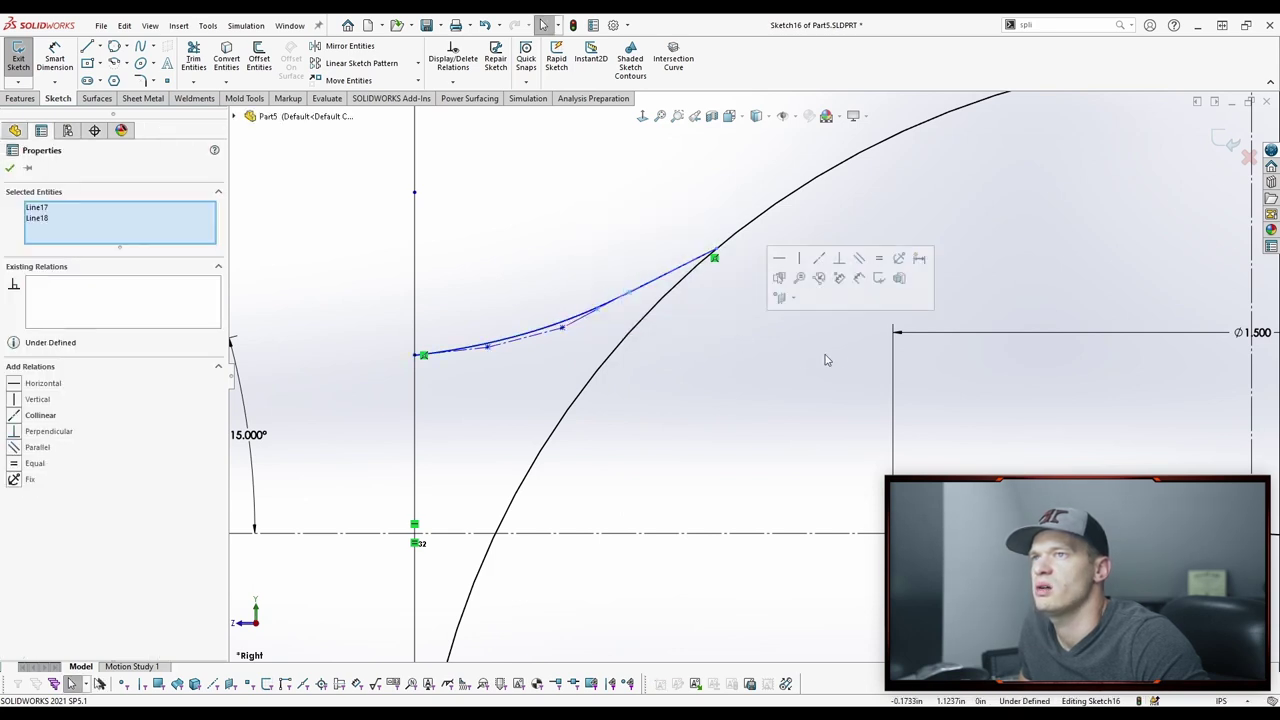
{"action": "left_click", "coordinate": [824, 260]}
{"action": "key", "text": "Escape"}
{"action": "left_click_drag", "start_coordinate": [378, 290], "coordinate": [575, 397]}
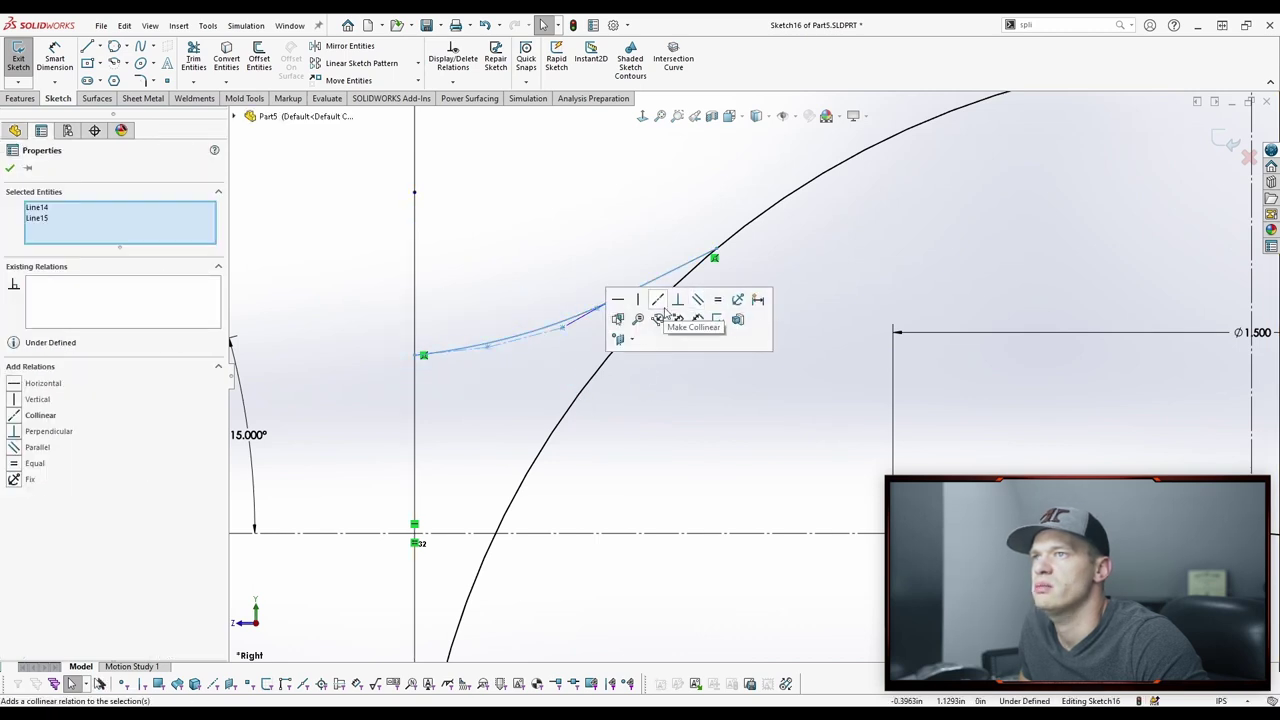
{"action": "left_click", "coordinate": [660, 302]}
{"action": "key", "text": "Escape"}
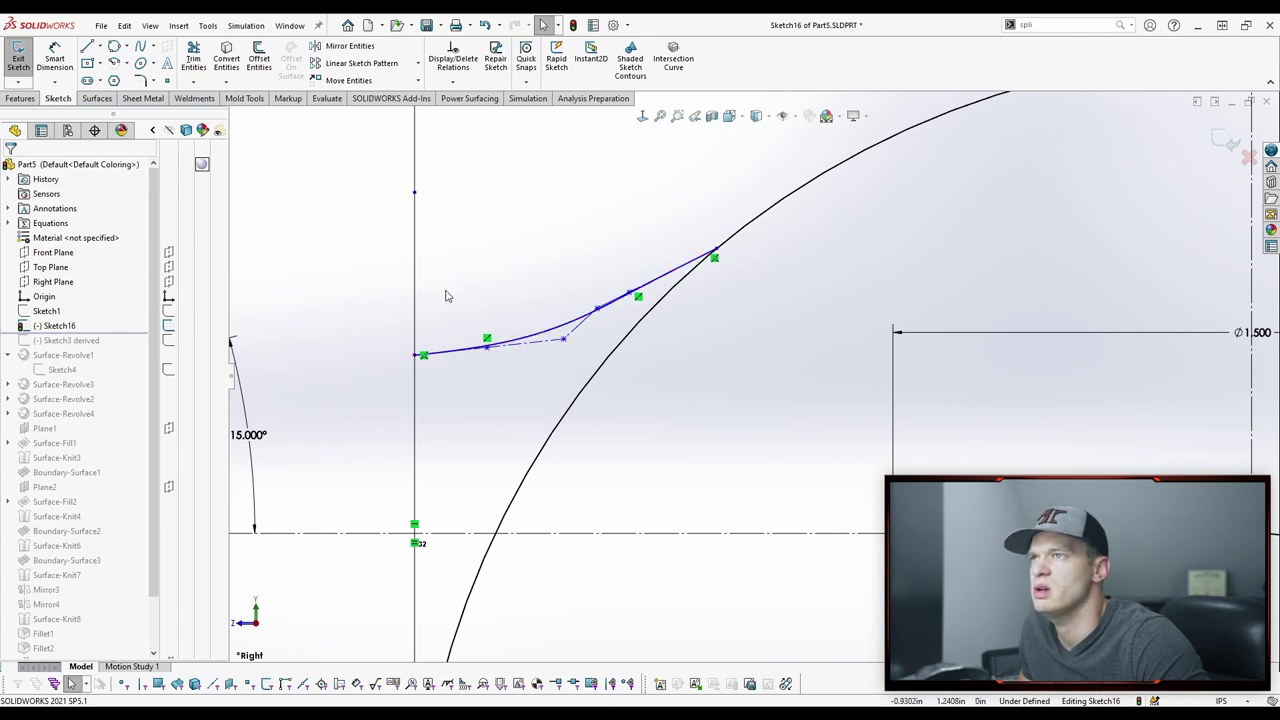
Step: Make all of the style spline's control polygon segments equal in length, and move a control vertex lower to reshape the curve
{"action": "left_click_drag", "start_coordinate": [490, 215], "coordinate": [768, 410]}
{"action": "mouse_move", "coordinate": [360, 291]}
{"action": "left_mouse_down"}
{"action": "mouse_move", "coordinate": [560, 402]}
{"action": "mouse_move", "coordinate": [592, 392]}
{"action": "left_mouse_up"}
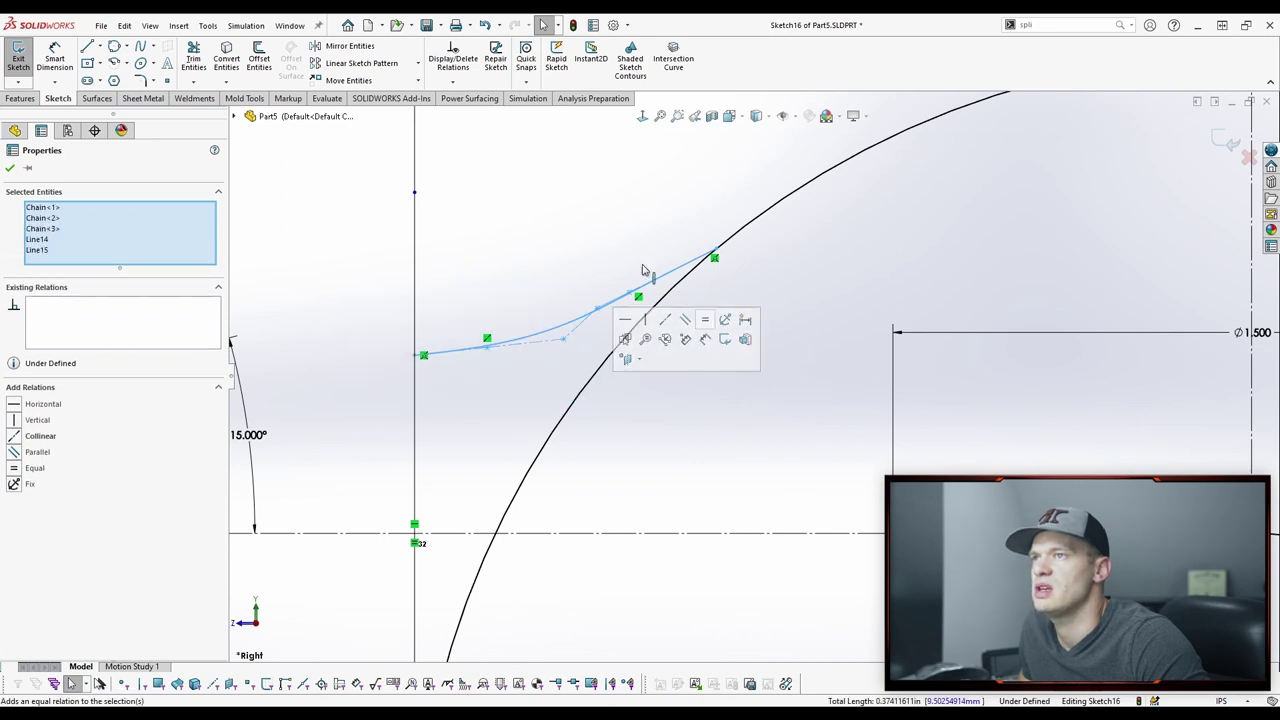
{"action": "left_click", "coordinate": [705, 319]}
{"action": "left_click", "coordinate": [595, 207]}
{"action": "scroll", "coordinate": [540, 393], "scroll_direction": "down", "scroll_amount": 1}
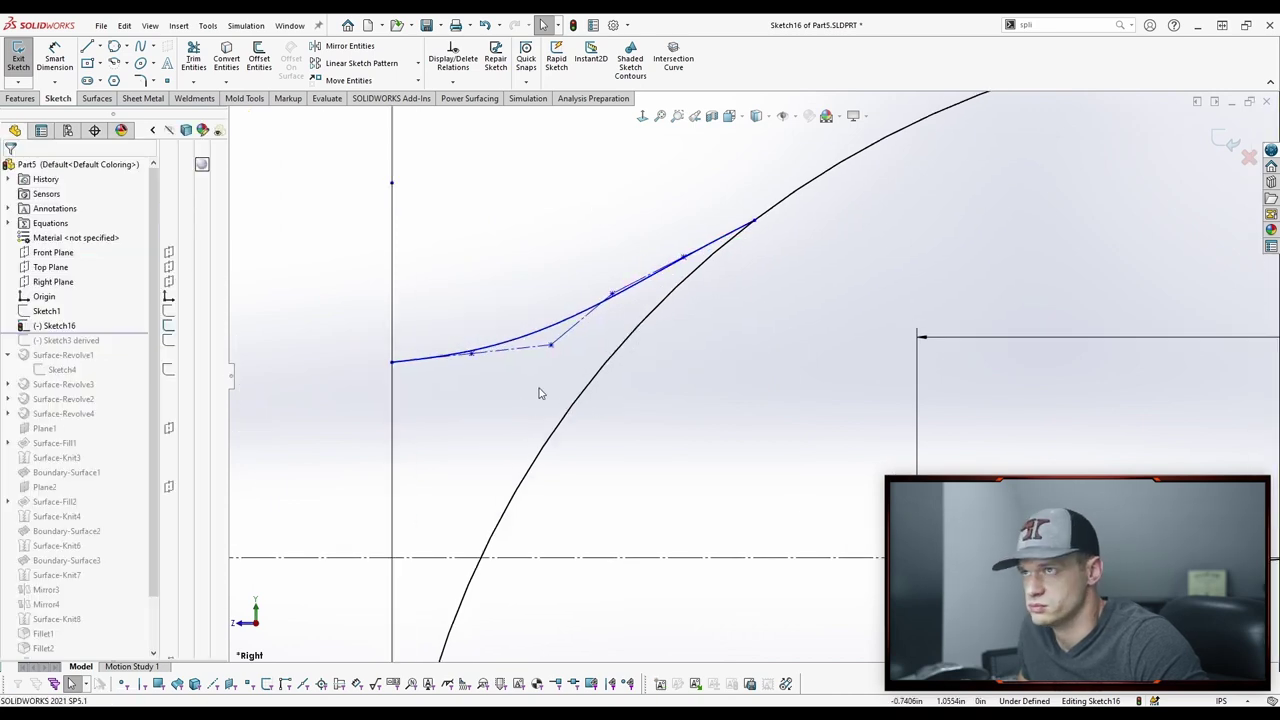
{"action": "scroll", "coordinate": [540, 393], "scroll_direction": "down", "scroll_amount": 1}
{"action": "left_click_drag", "start_coordinate": [609, 313], "coordinate": [623, 346]}
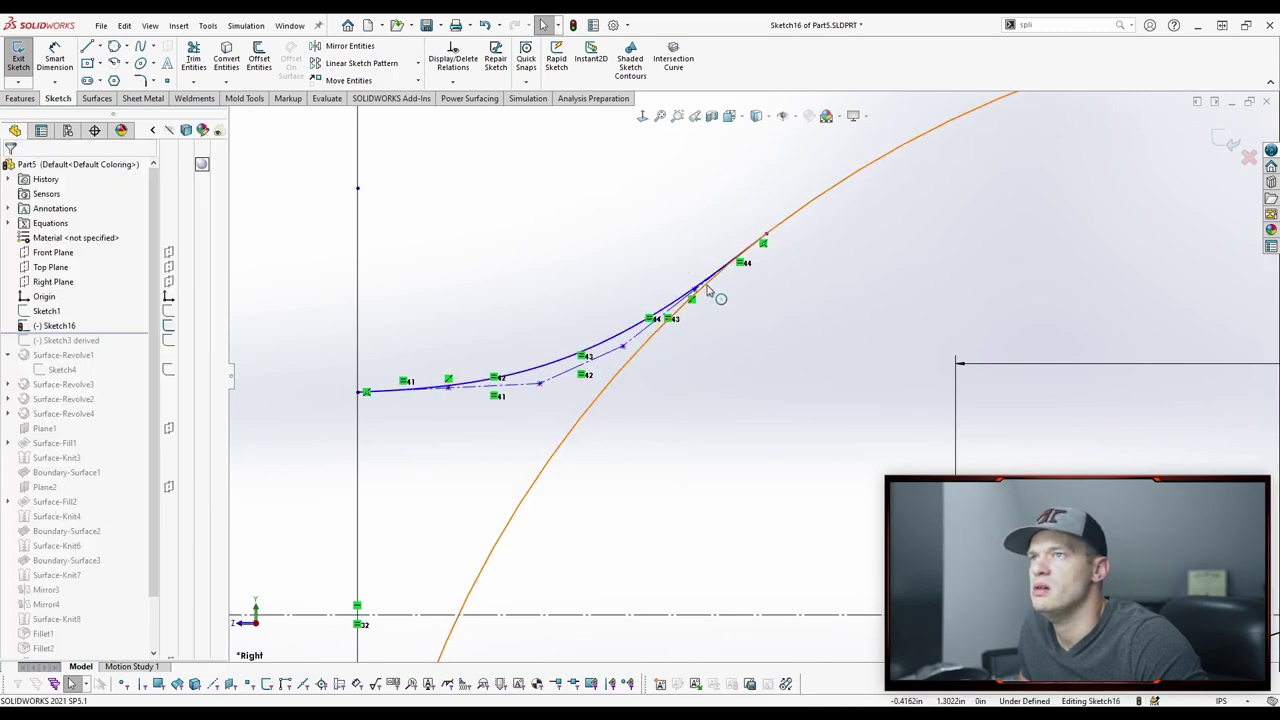
Step: Make the style spline tangent to the 3.500 in circle
{"action": "scroll", "coordinate": [707, 290], "scroll_direction": "down", "scroll_amount": 6}
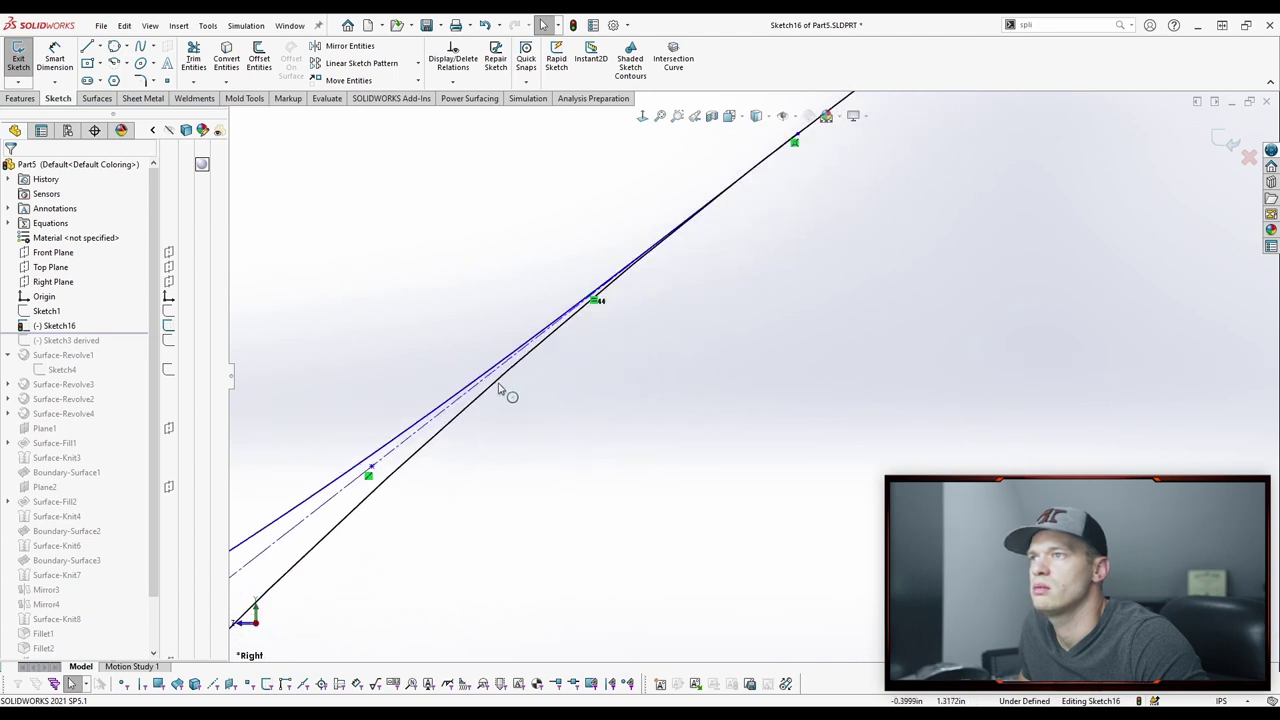
{"action": "left_click", "coordinate": [494, 386]}
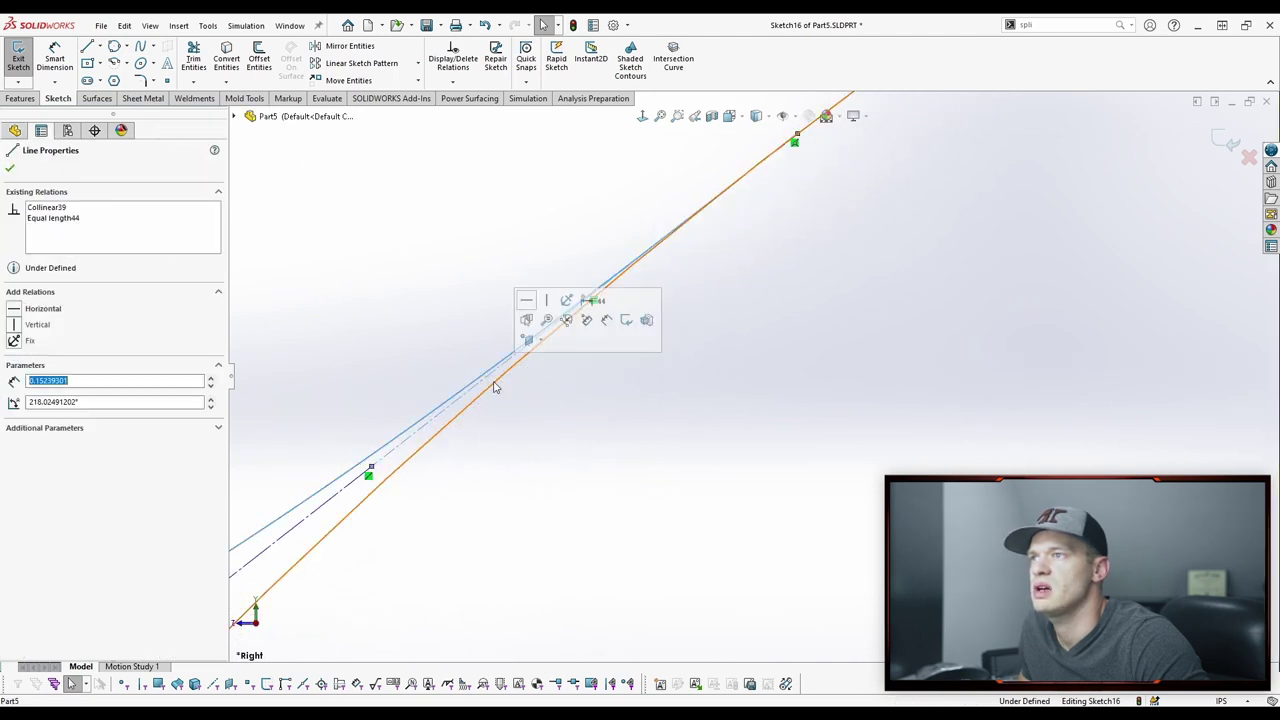
{"action": "left_click", "coordinate": [503, 390]}
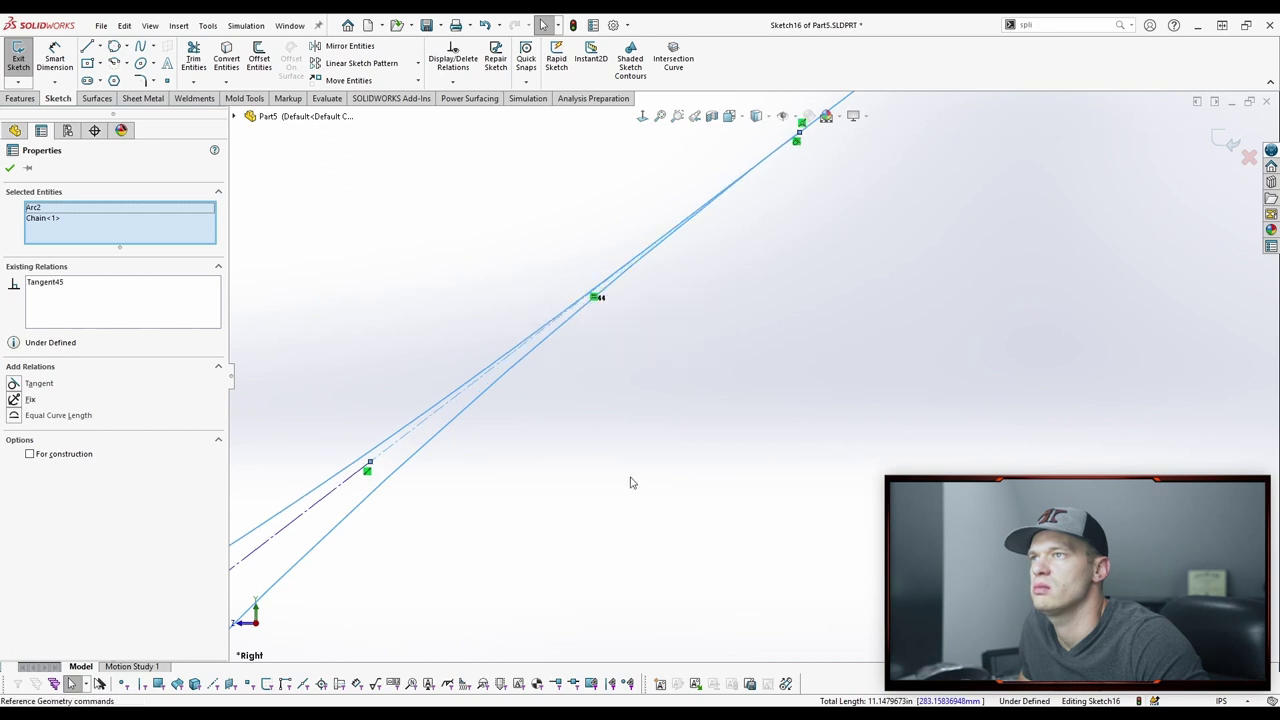
{"action": "scroll", "coordinate": [630, 483], "scroll_direction": "up", "scroll_amount": 5}
{"action": "left_click", "coordinate": [528, 204]}
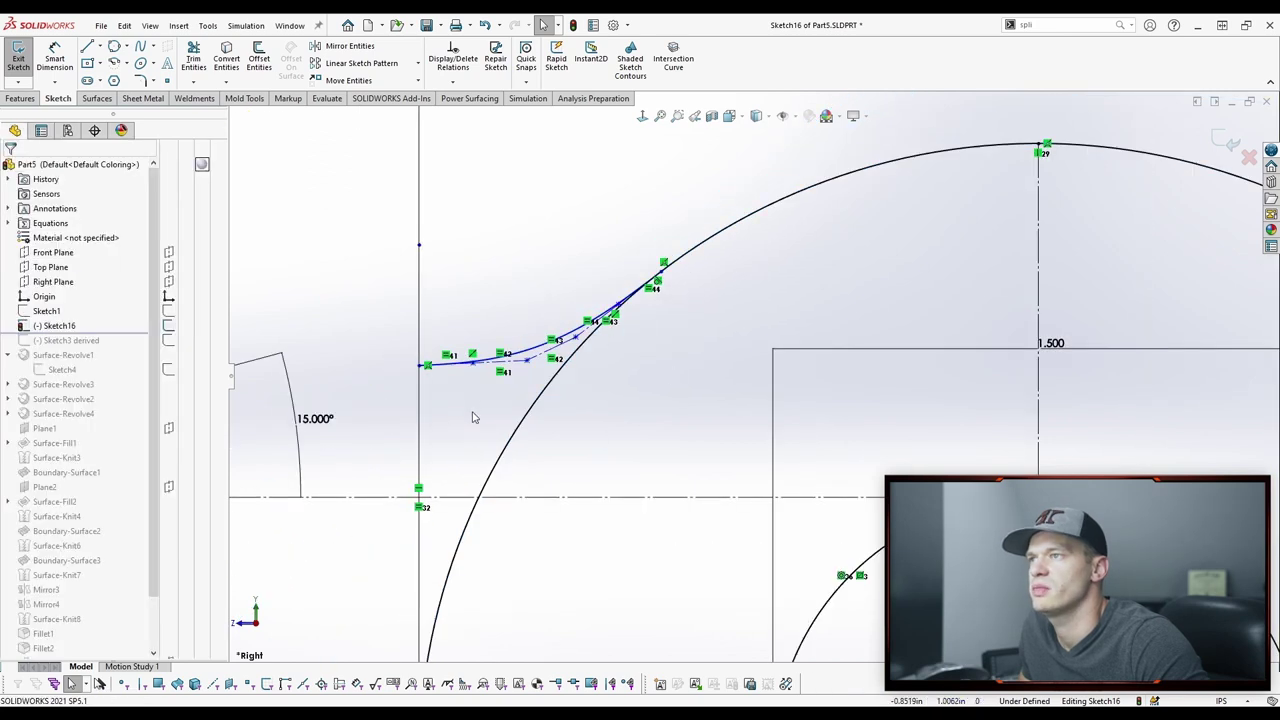
Step: Make the style spline's control polygon segment at the vertical centerline horizontal
{"action": "scroll", "coordinate": [673, 348], "scroll_direction": "down", "scroll_amount": 5}
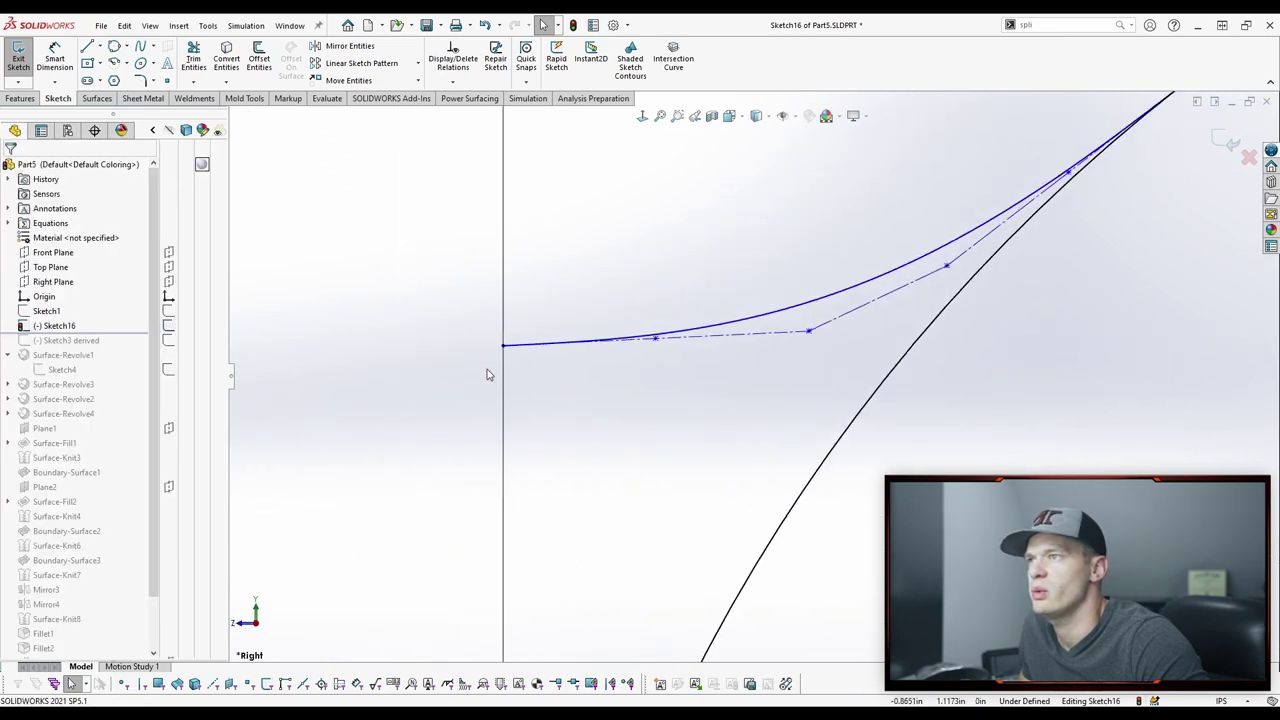
{"action": "left_click", "coordinate": [662, 336]}
{"action": "left_click", "coordinate": [691, 259]}
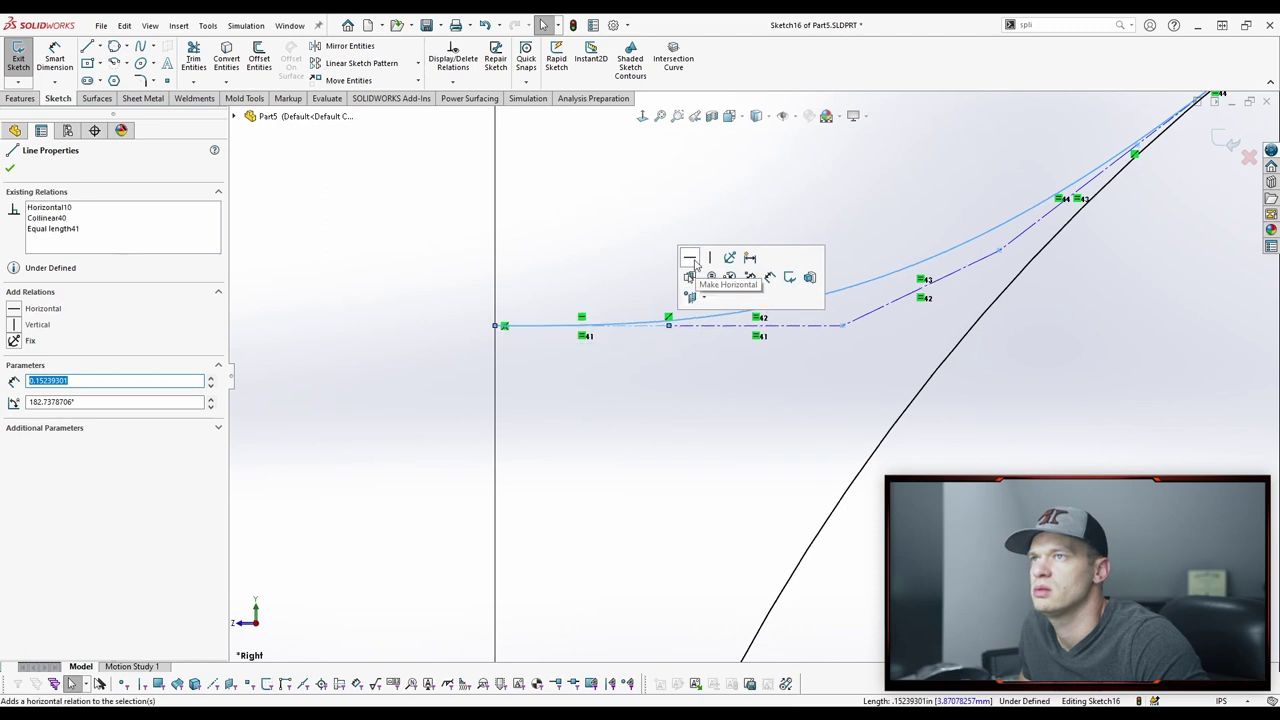
{"action": "left_click", "coordinate": [663, 188]}
{"action": "scroll", "coordinate": [670, 225], "scroll_direction": "up", "scroll_amount": 2}
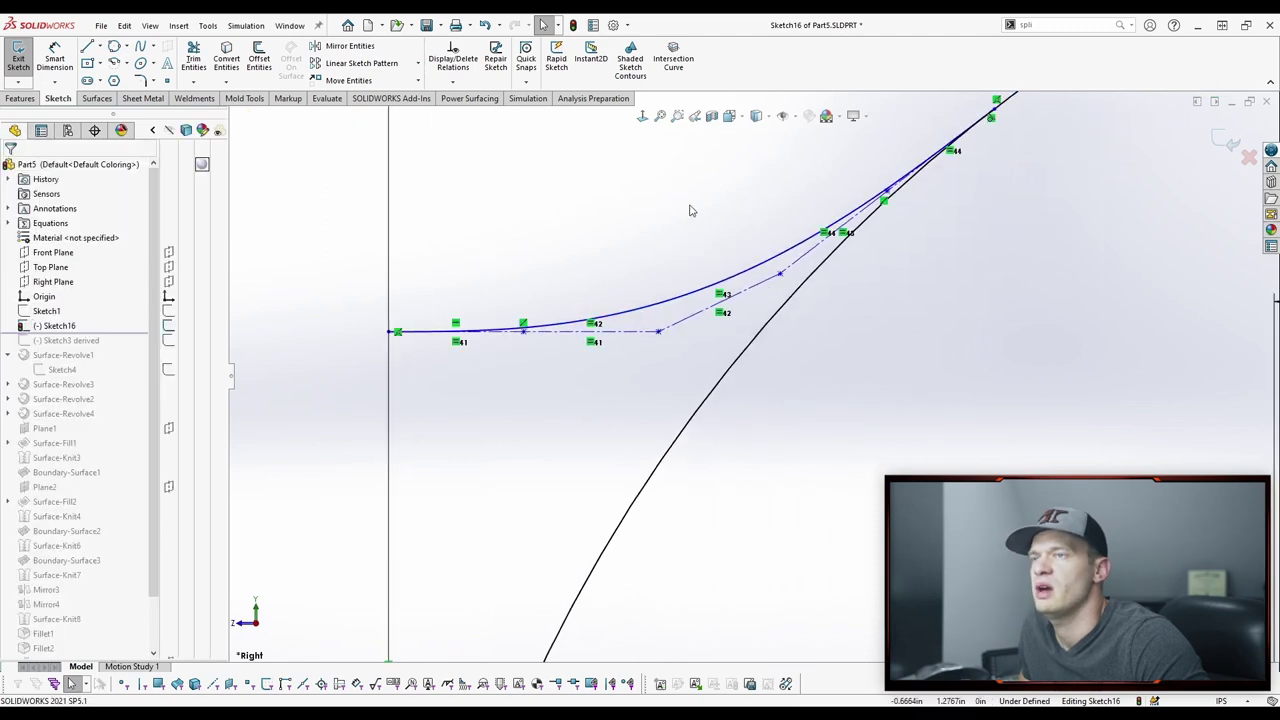
Step: Draw a horizontal line about 0.08 in long from the spline's lower middle control vertex, and connect its end to the next vertex up the curve
{"action": "key", "text": "s"}
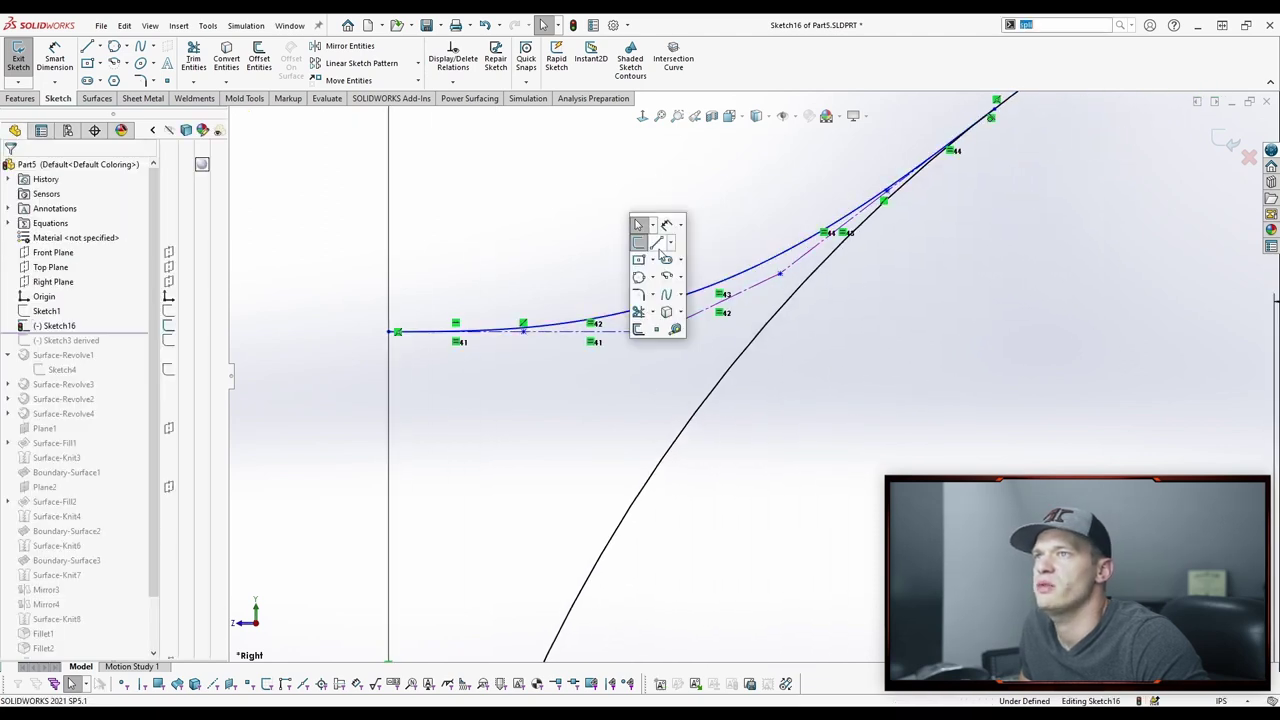
{"action": "left_click", "coordinate": [650, 238]}
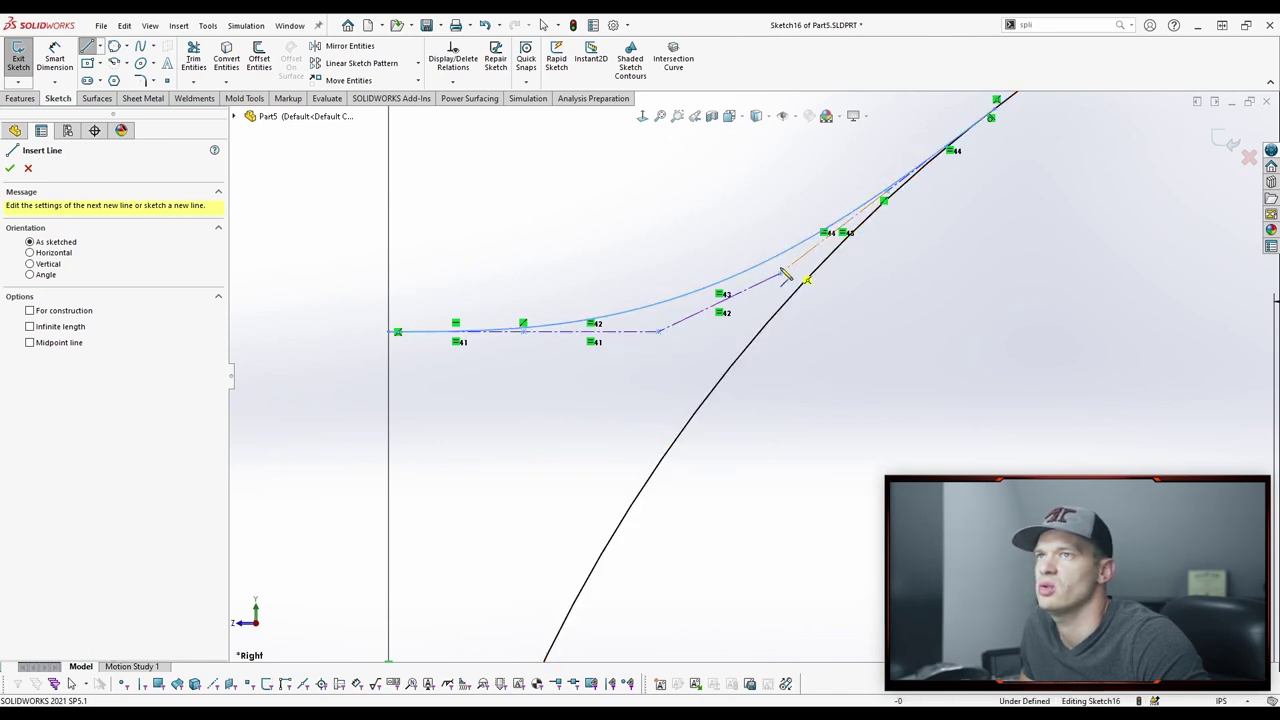
{"action": "left_click", "coordinate": [660, 332]}
{"action": "left_click", "coordinate": [733, 335]}
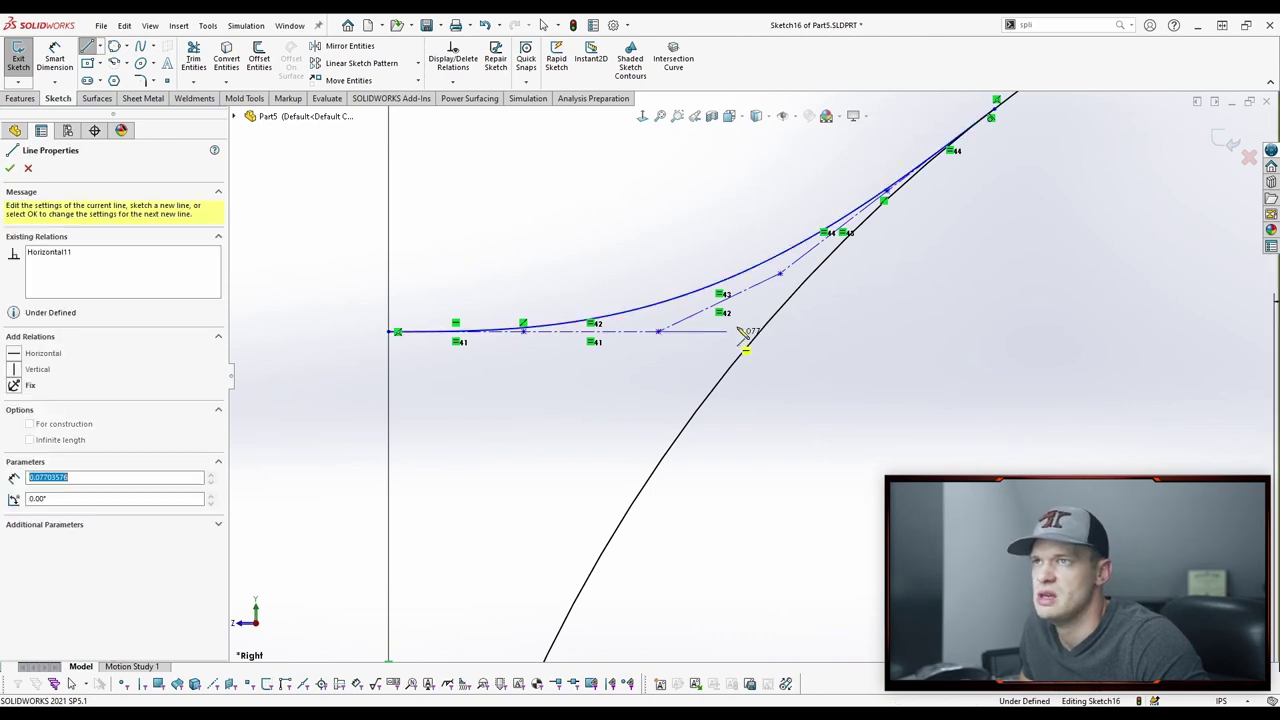
{"action": "left_click", "coordinate": [781, 275]}
{"action": "key", "text": "Escape"}
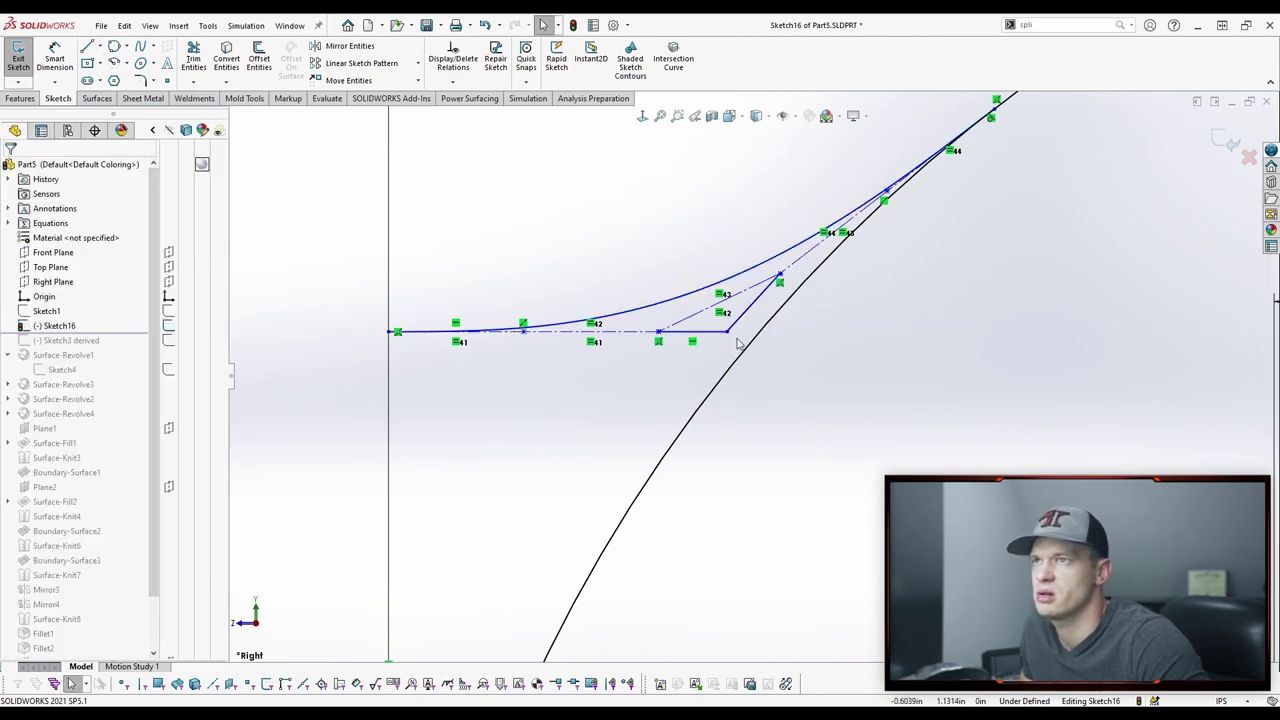
Step: Make the two new lines equal in length and set them as construction geometry
{"action": "left_click_drag", "start_coordinate": [737, 339], "coordinate": [719, 329]}
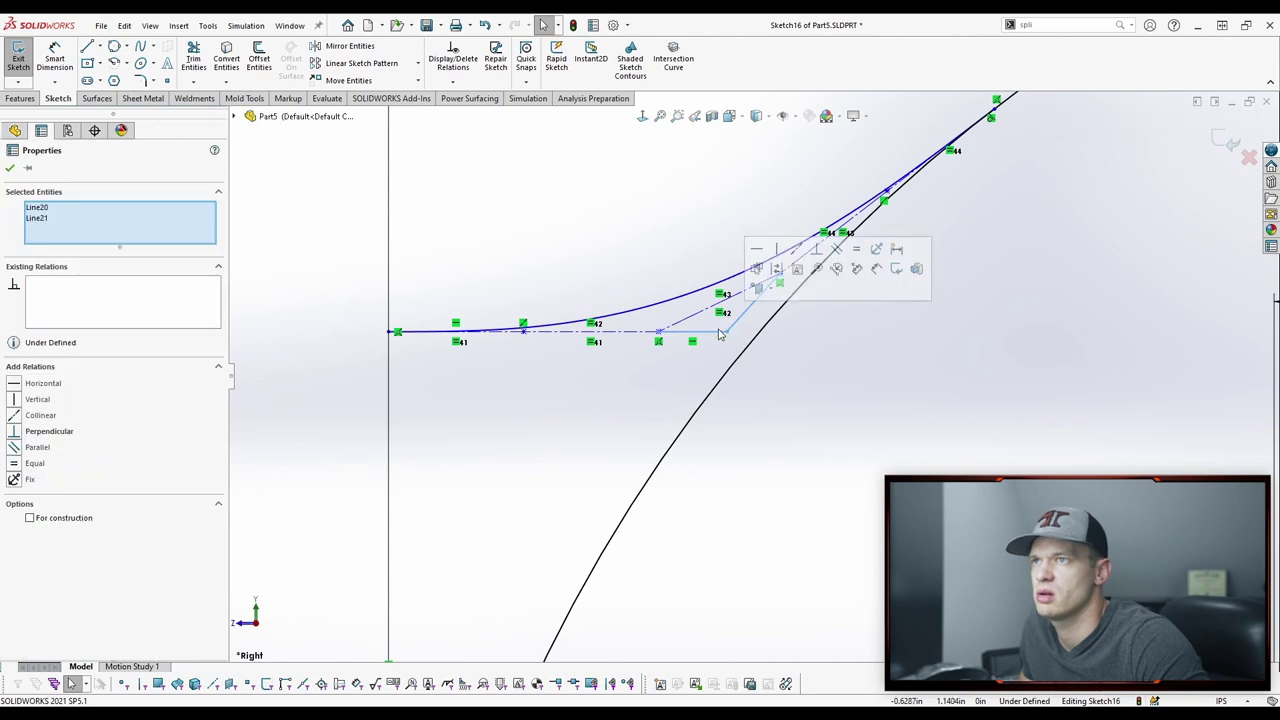
{"action": "left_click", "coordinate": [857, 256]}
{"action": "left_click", "coordinate": [686, 366]}
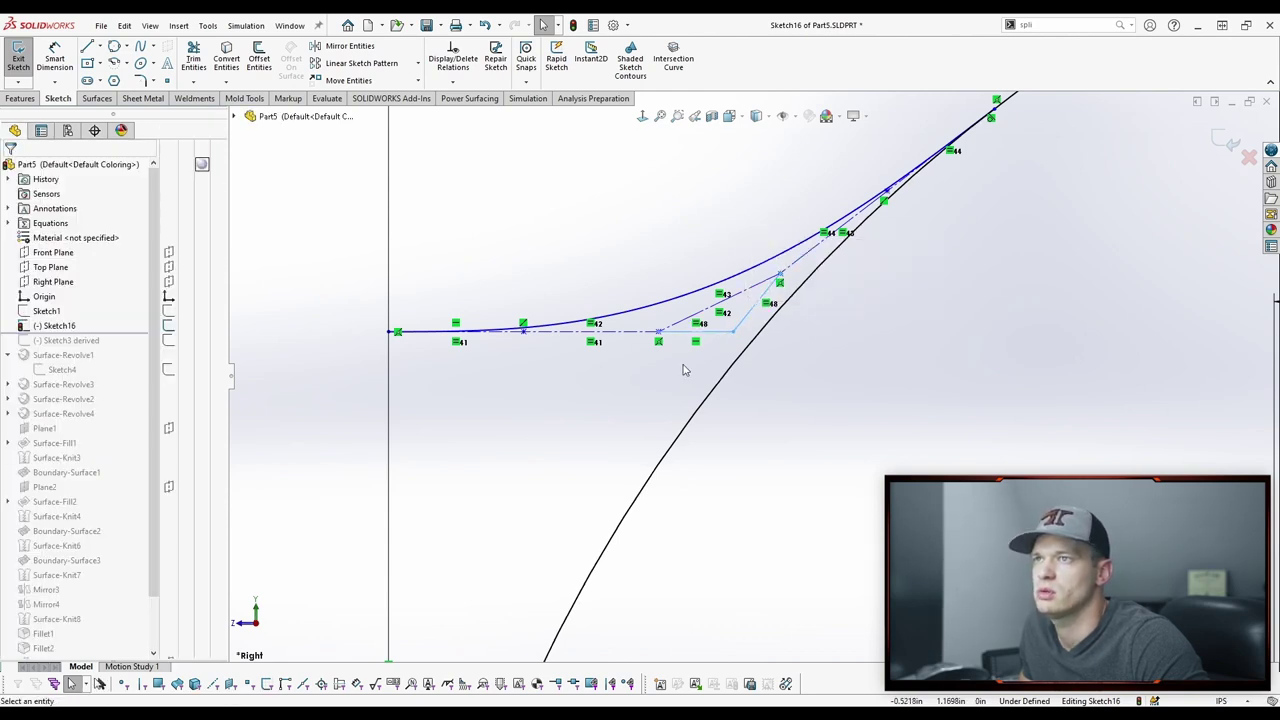
Step: Make each of the two construction lines collinear with the style spline's control polygon segment adjoining it
{"action": "left_click", "coordinate": [716, 332]}
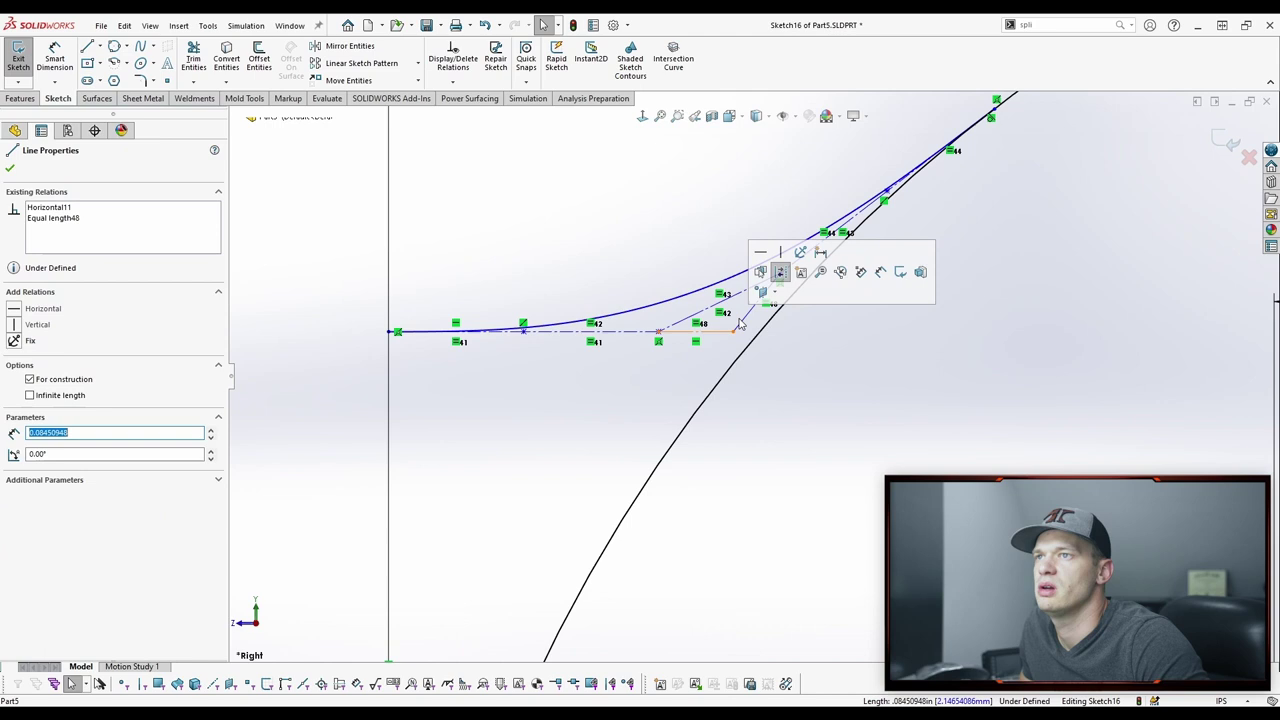
{"action": "left_click", "coordinate": [643, 333], "text": "ctrl"}
{"action": "left_click", "coordinate": [720, 254]}
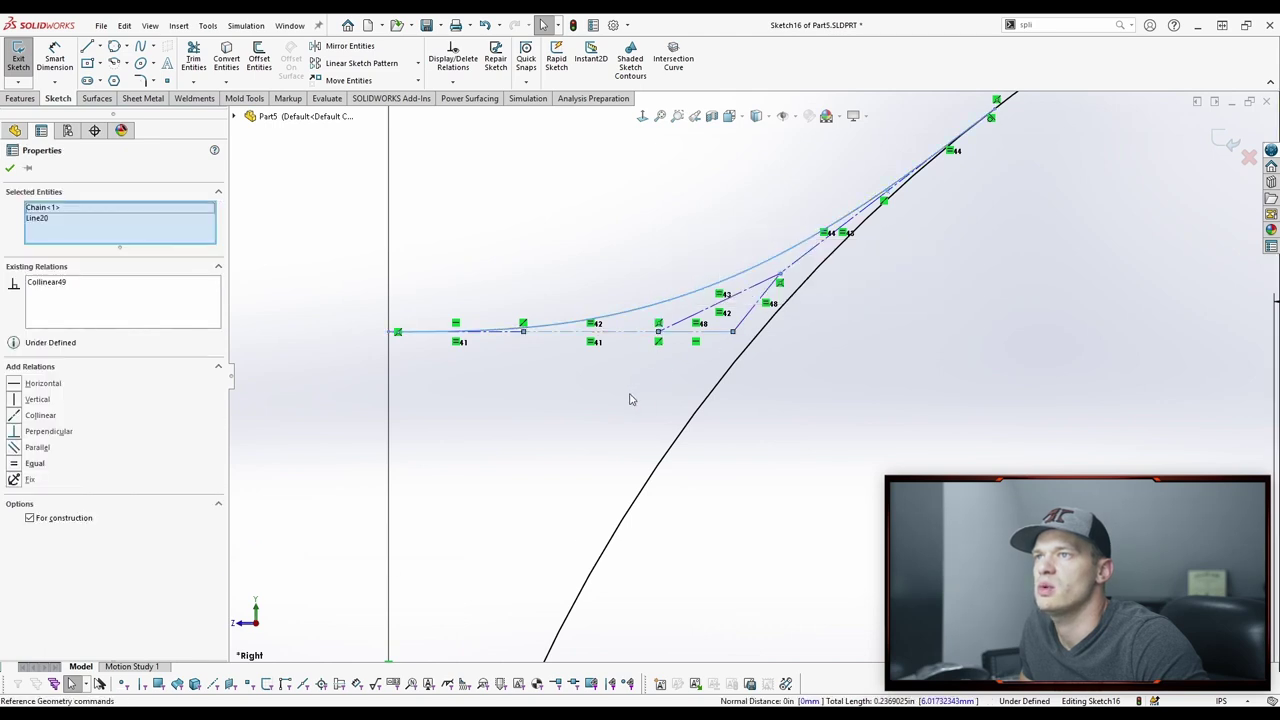
{"action": "left_click", "coordinate": [631, 398]}
{"action": "left_click", "coordinate": [750, 318]}
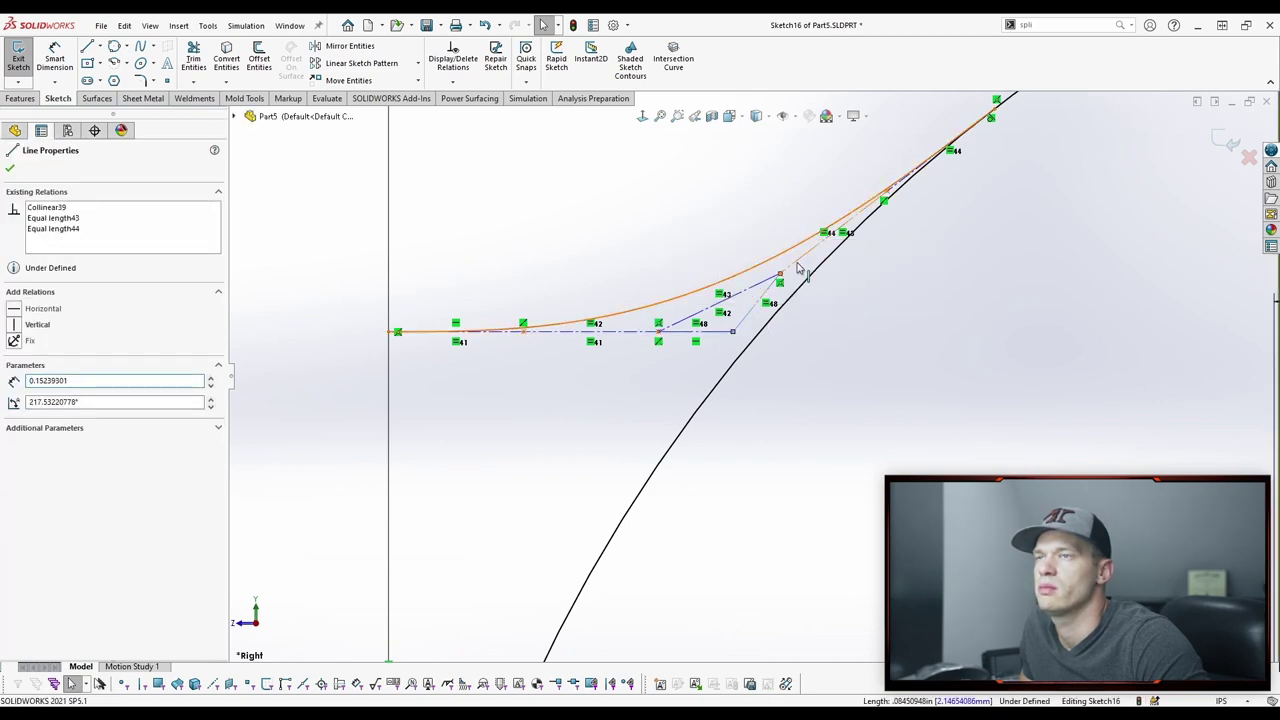
{"action": "left_click", "coordinate": [803, 272], "text": "ctrl"}
{"action": "left_click", "coordinate": [876, 185]}
{"action": "left_click", "coordinate": [710, 238]}
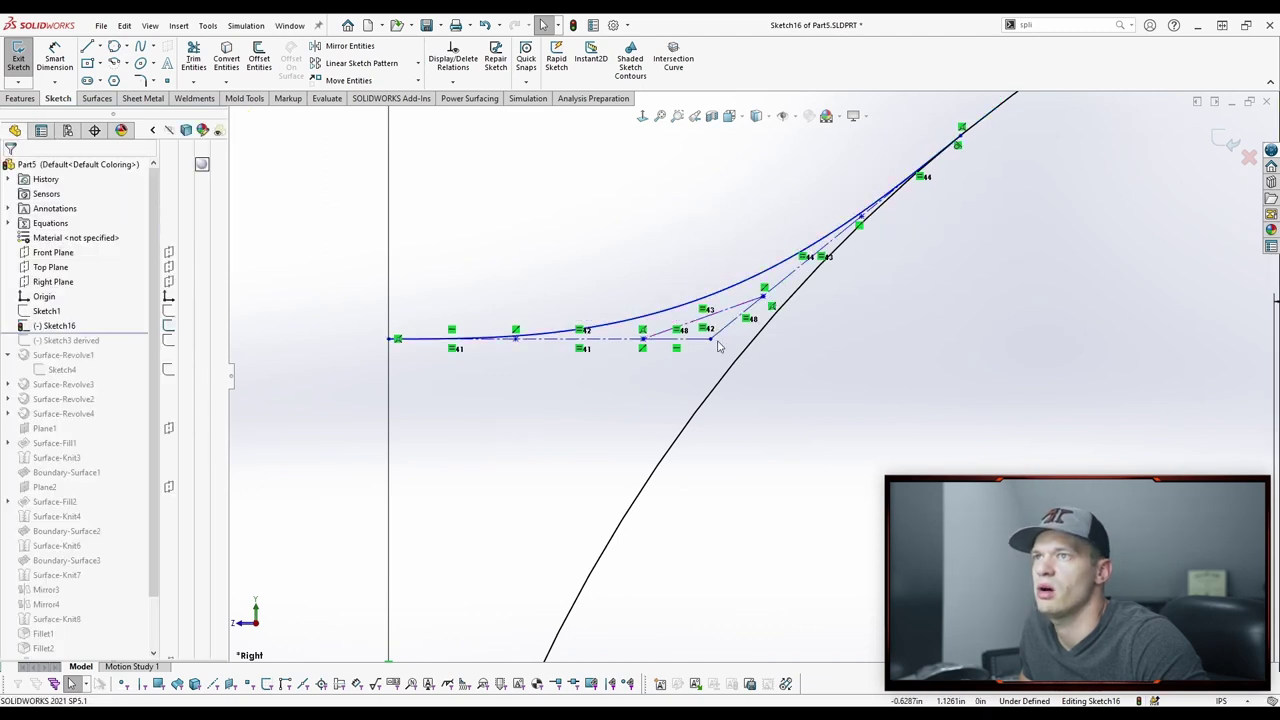
Step: Align the style spline's end point on the vertical centerline horizontally with the point where the small corner arc meets the profile's vertical line
{"action": "mouse_move", "coordinate": [711, 341]}
{"action": "left_mouse_down"}
{"action": "mouse_move", "coordinate": [755, 318]}
{"action": "mouse_move", "coordinate": [718, 316]}
{"action": "mouse_move", "coordinate": [727, 336]}
{"action": "mouse_move", "coordinate": [737, 297]}
{"action": "mouse_move", "coordinate": [713, 334]}
{"action": "left_mouse_up"}
{"action": "left_click", "coordinate": [574, 417]}
{"action": "scroll", "coordinate": [574, 417], "scroll_direction": "up", "scroll_amount": 4}
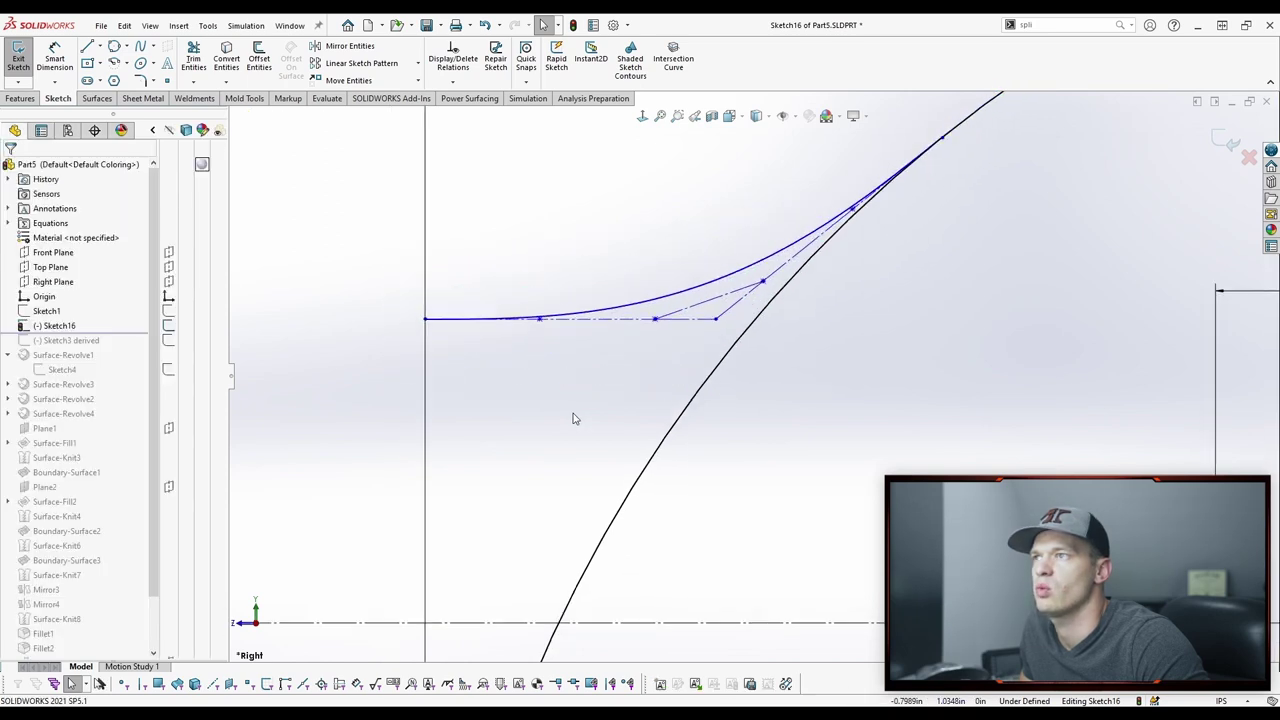
{"action": "scroll", "coordinate": [305, 345], "scroll_direction": "down", "scroll_amount": 3}
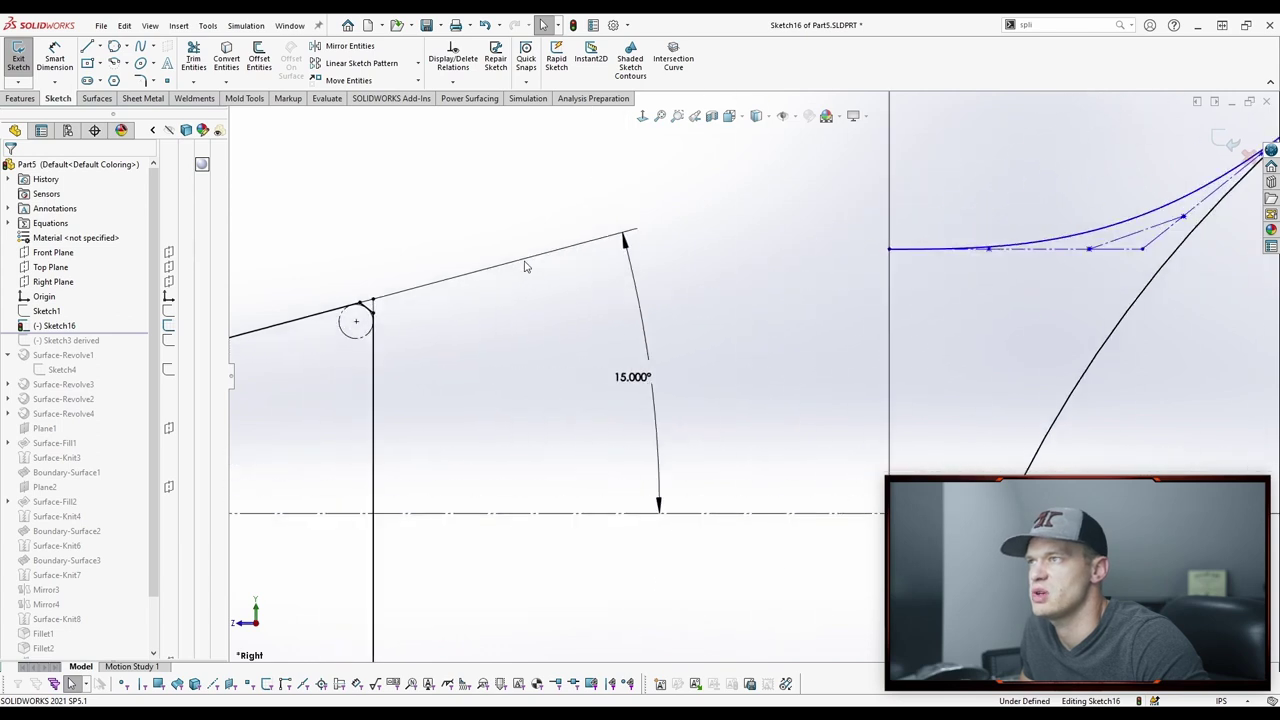
{"action": "left_click", "coordinate": [370, 304]}
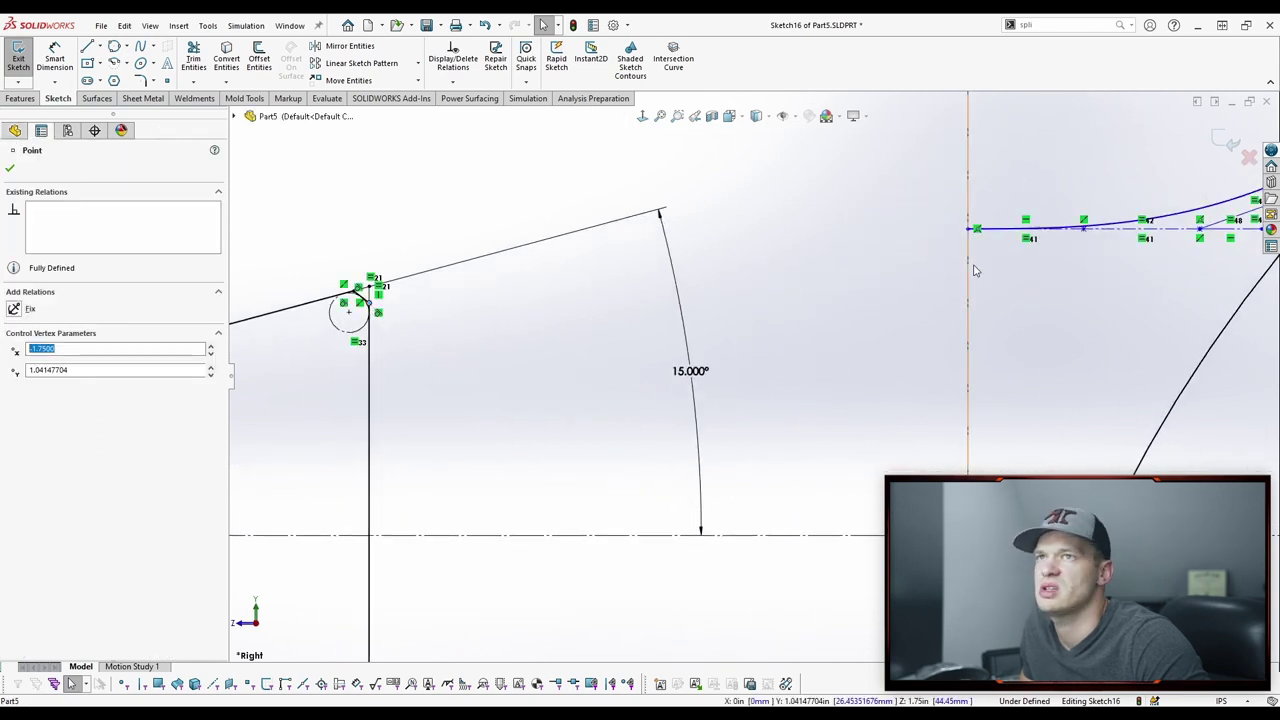
{"action": "left_click", "coordinate": [977, 229], "text": "ctrl"}
{"action": "left_click", "coordinate": [1003, 150]}
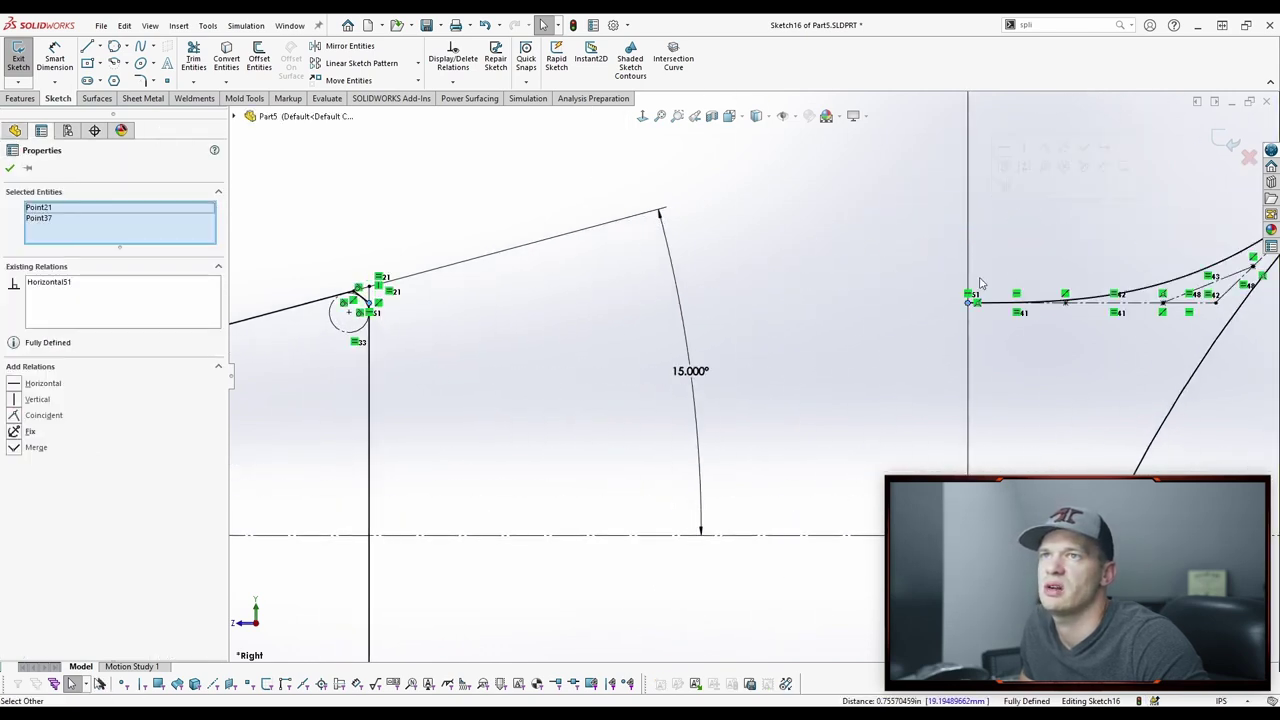
{"action": "left_click", "coordinate": [1015, 378]}
Step: Finish editing the profile sketch and exit it
{"action": "scroll", "coordinate": [1015, 378], "scroll_direction": "up", "scroll_amount": 4}
{"action": "key", "text": "f"}
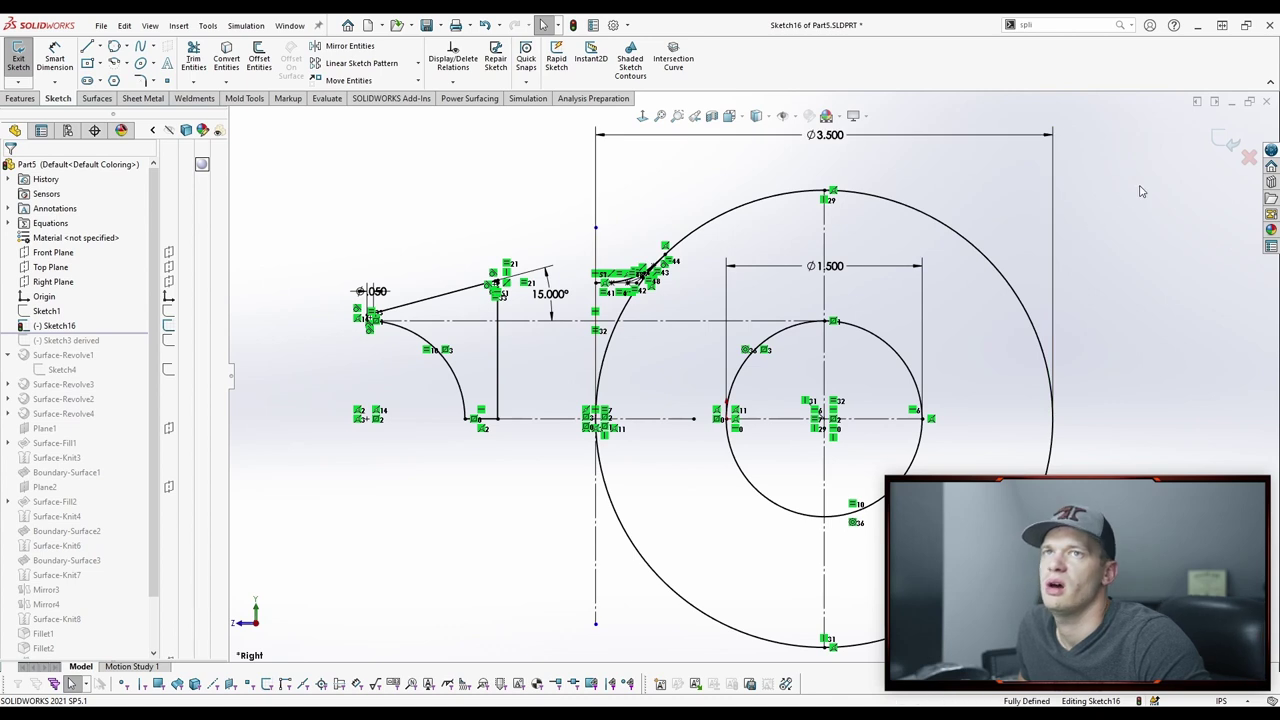
{"action": "key", "text": "f"}
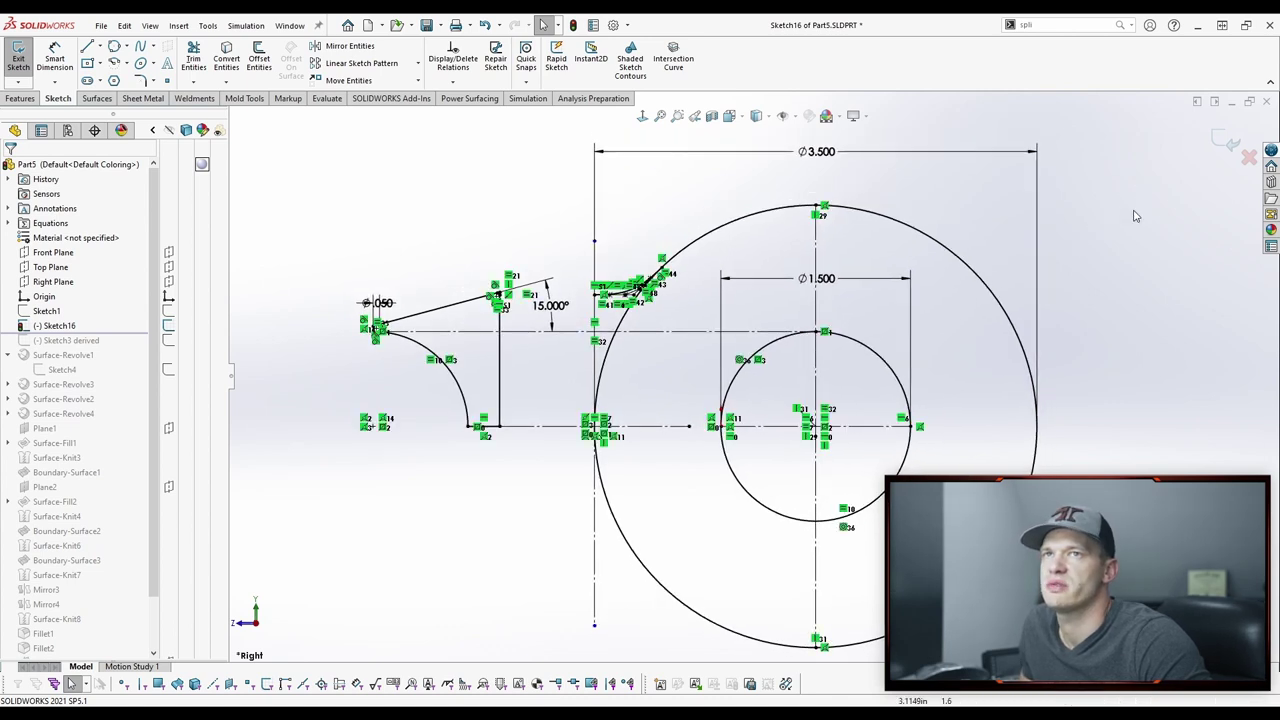
{"action": "left_click", "coordinate": [1228, 143]}
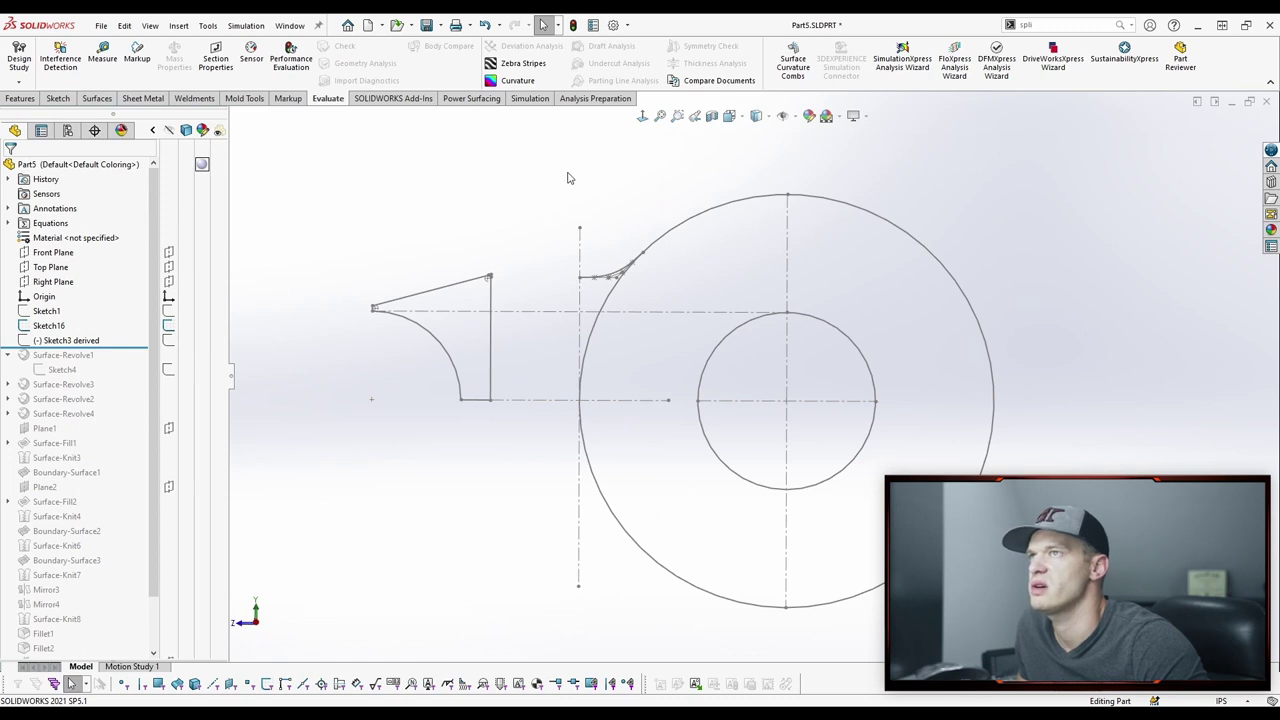
Step: Insert a derived sketch of Sketch1 on the Top Plane
{"action": "key", "text": "ctrl+7"}
{"action": "key", "text": "ctrl+4"}
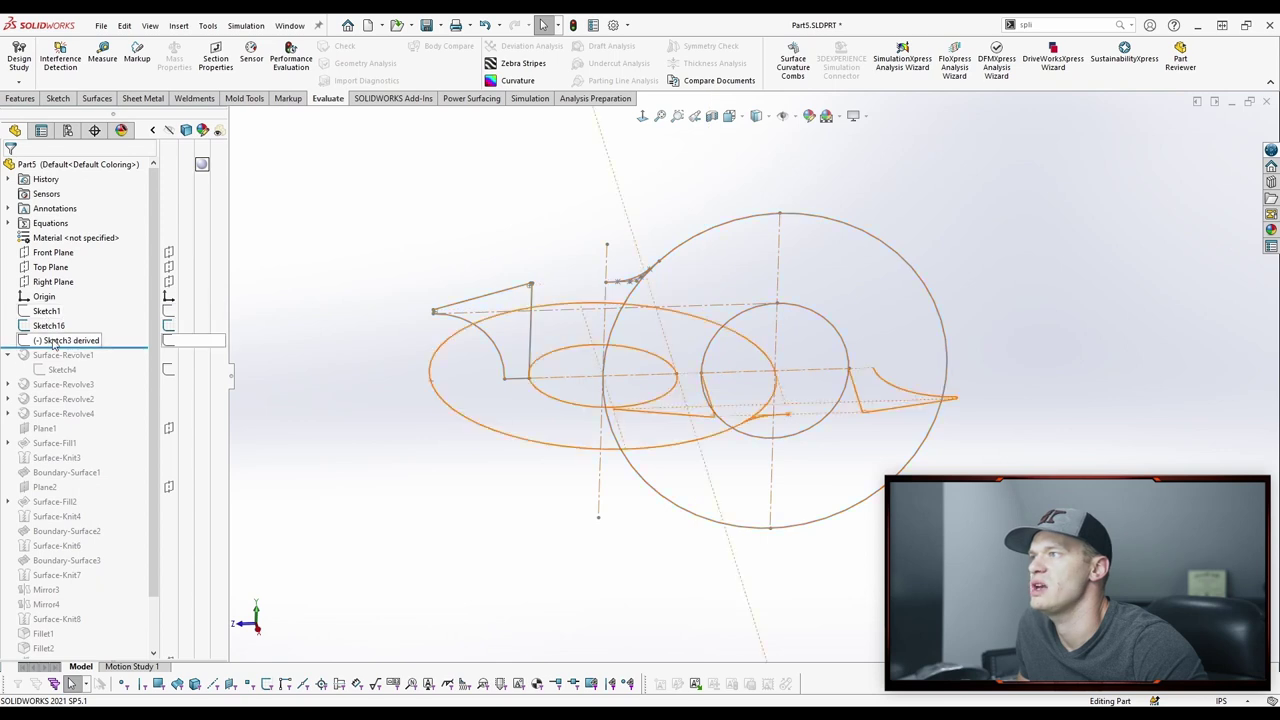
{"action": "left_click", "coordinate": [53, 268]}
{"action": "key", "text": "Left"}
{"action": "key", "text": "Left"}
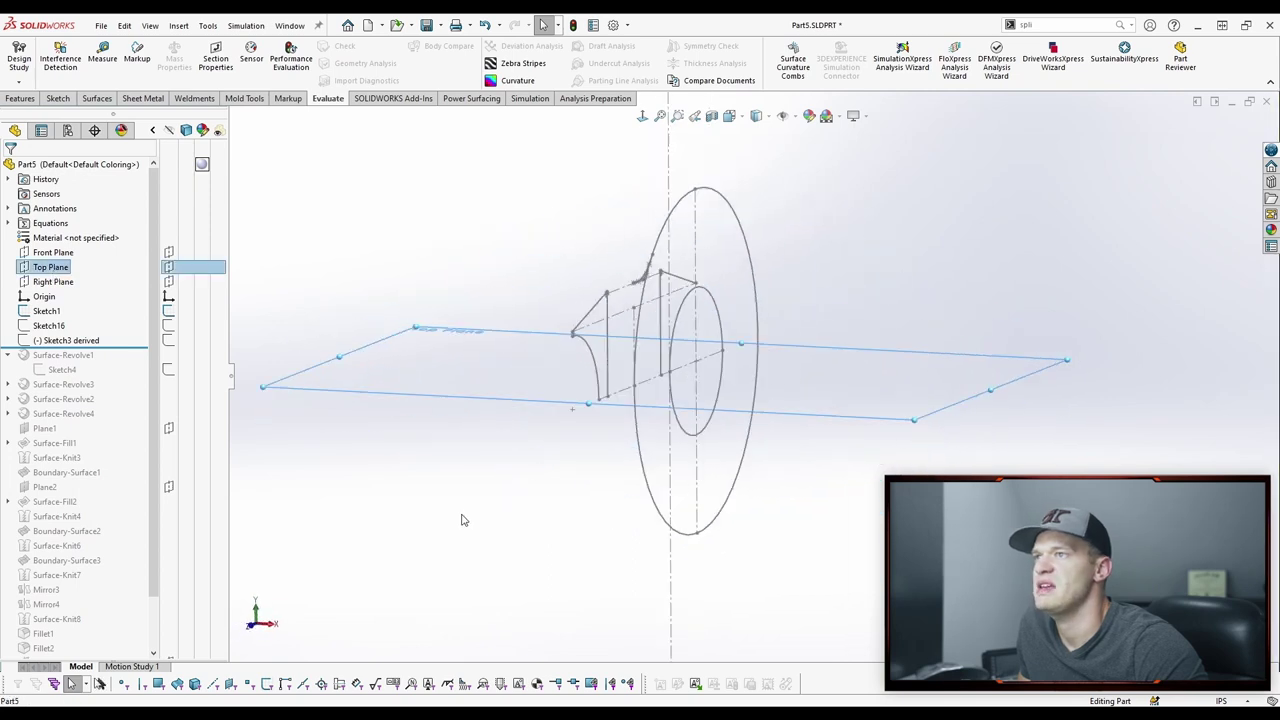
{"action": "left_click", "coordinate": [46, 311], "text": "ctrl"}
{"action": "key", "text": "Left"}
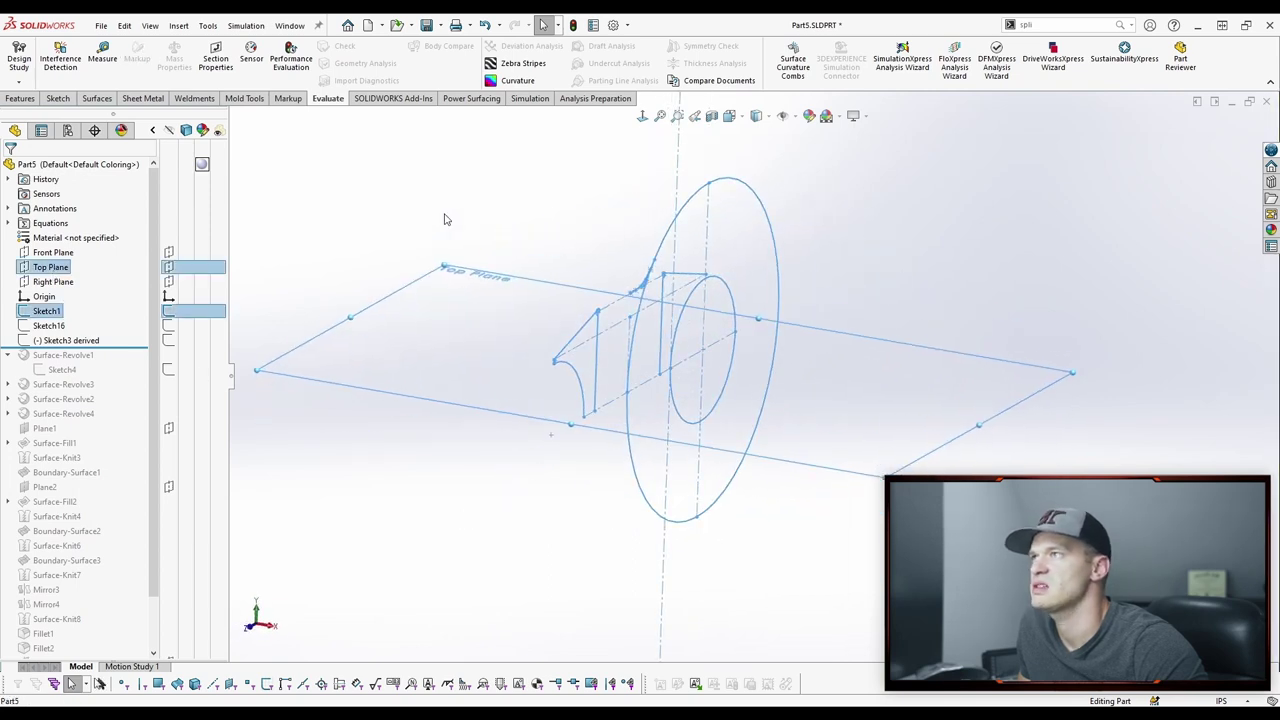
{"action": "left_click", "coordinate": [179, 25]}
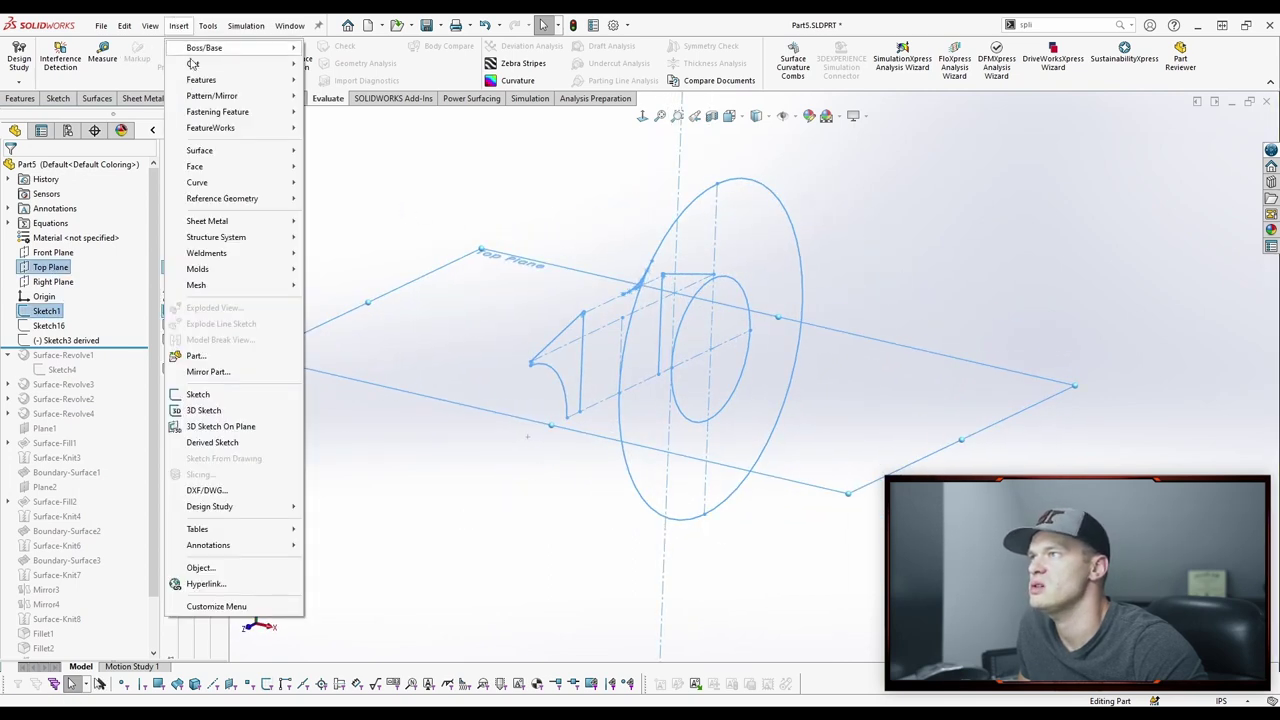
{"action": "left_click", "coordinate": [210, 437]}
{"action": "key", "text": "Left"}
{"action": "key", "text": "Left"}
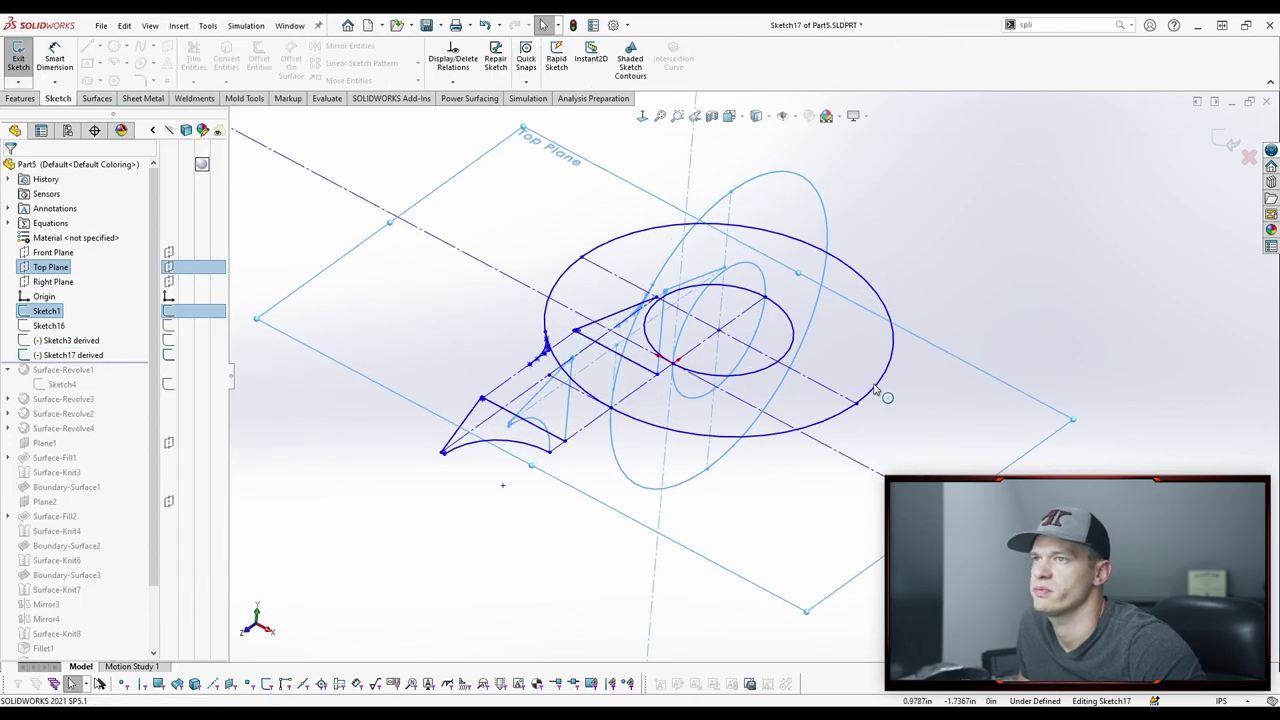
{"action": "key", "text": "Left"}
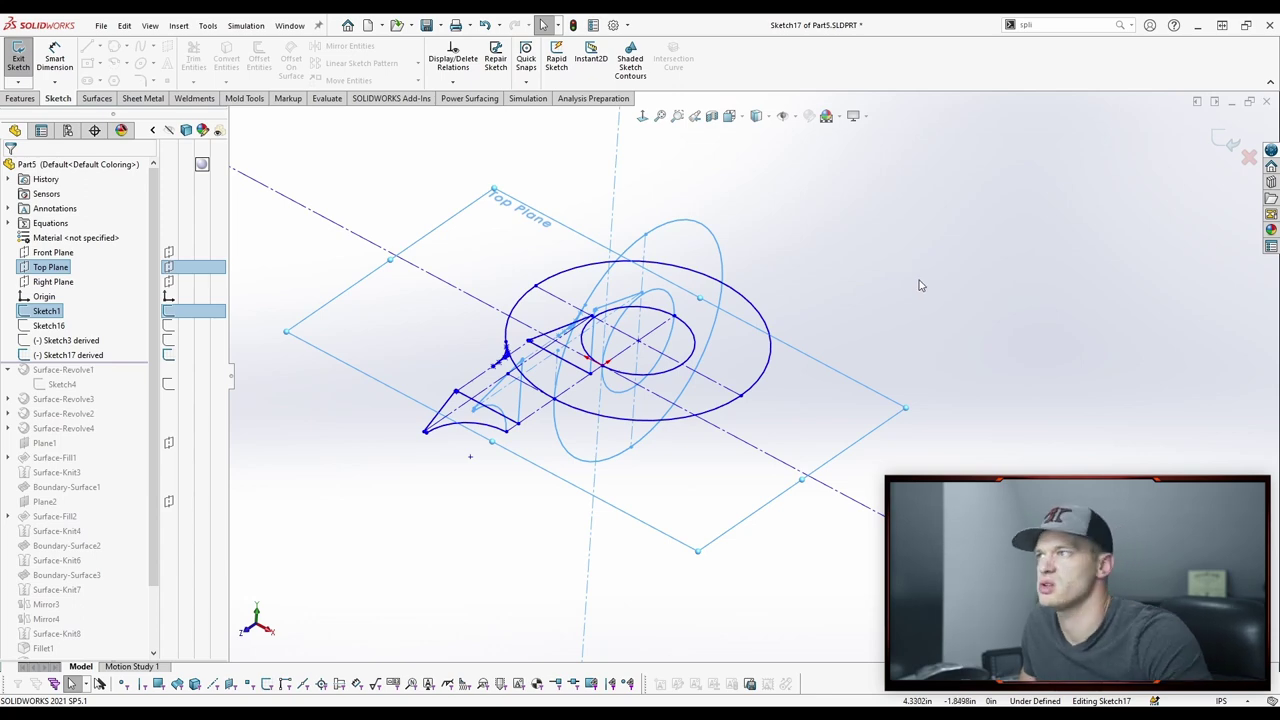
Step: Move the derived sketch away from the original Sketch1 by its circle center point
{"action": "left_click", "coordinate": [740, 378]}
{"action": "middle_click_drag", "start_coordinate": [740, 378], "coordinate": [683, 357]}
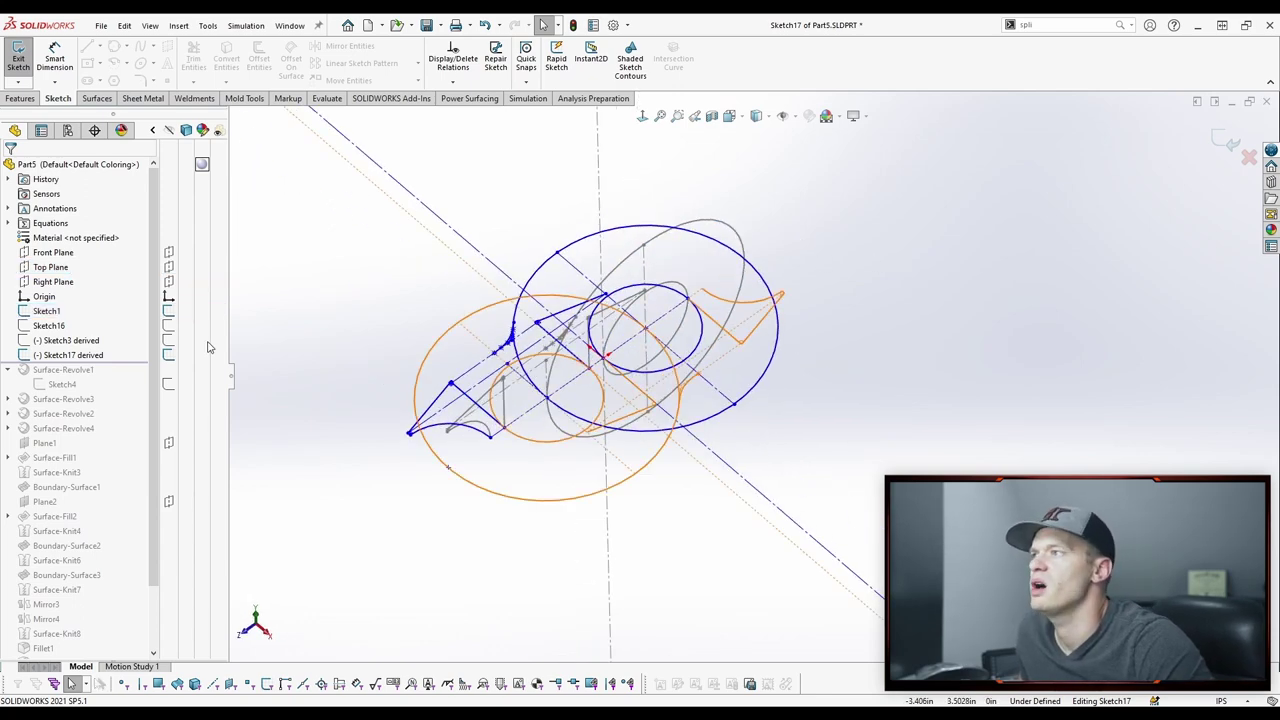
{"action": "left_click", "coordinate": [56, 314]}
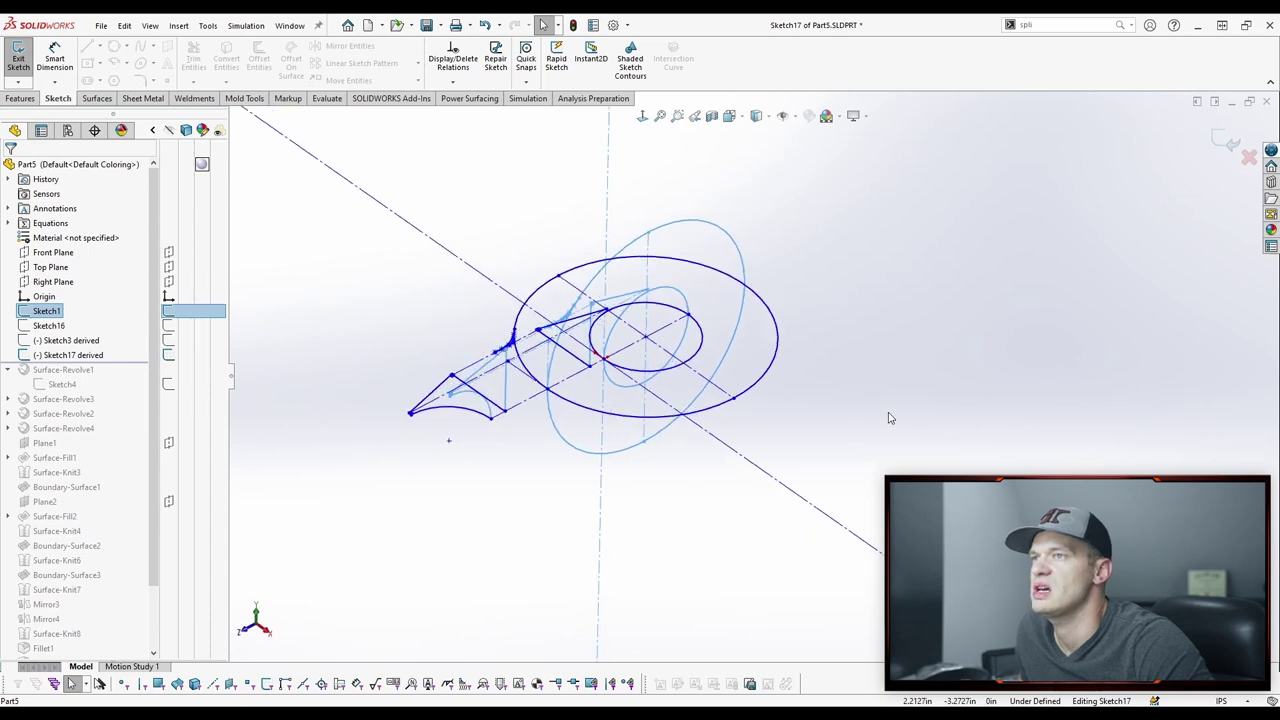
{"action": "middle_click_drag", "start_coordinate": [880, 278], "coordinate": [806, 340]}
{"action": "key", "text": "Escape"}
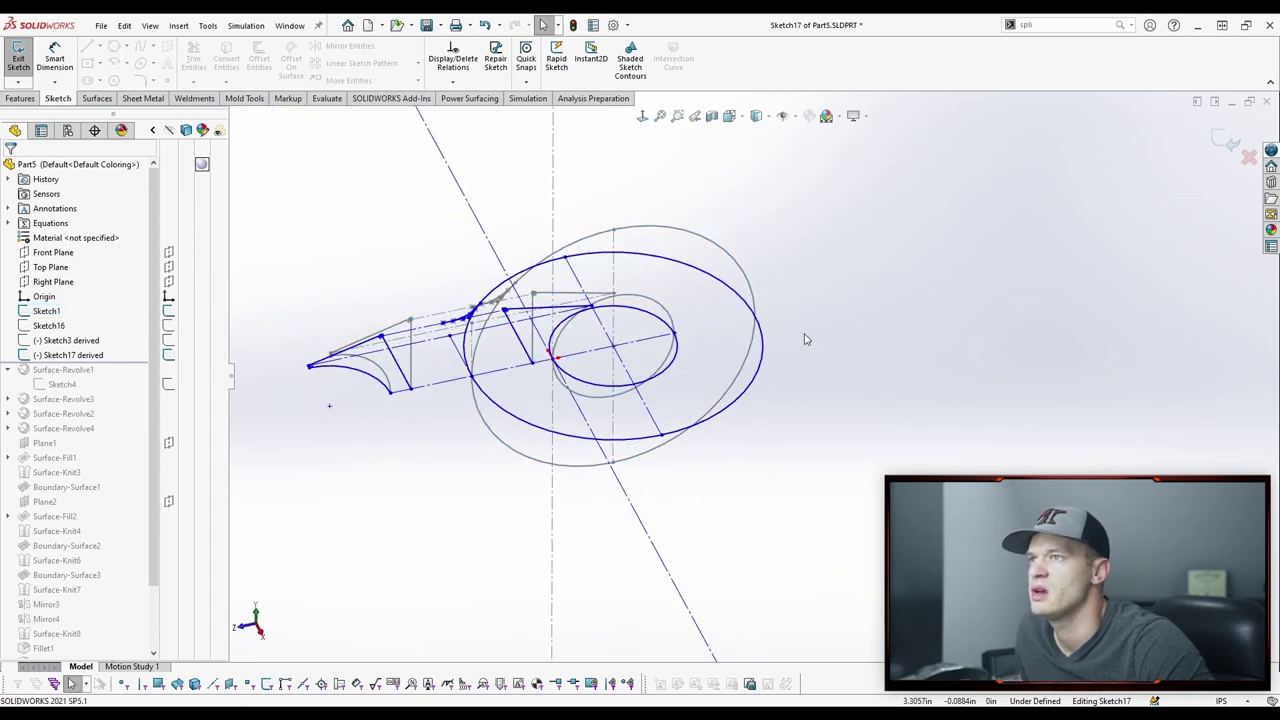
{"action": "mouse_move", "coordinate": [613, 348]}
{"action": "left_mouse_down"}
{"action": "mouse_move", "coordinate": [660, 378]}
{"action": "mouse_move", "coordinate": [943, 455]}
{"action": "left_mouse_up"}
{"action": "mouse_move", "coordinate": [930, 251]}
{"action": "middle_mouse_down"}
{"action": "mouse_move", "coordinate": [875, 384]}
{"action": "mouse_move", "coordinate": [908, 440]}
{"action": "mouse_move", "coordinate": [797, 360]}
{"action": "mouse_move", "coordinate": [549, 257]}
{"action": "mouse_move", "coordinate": [451, 379]}
{"action": "mouse_move", "coordinate": [752, 610]}
{"action": "middle_mouse_up"}
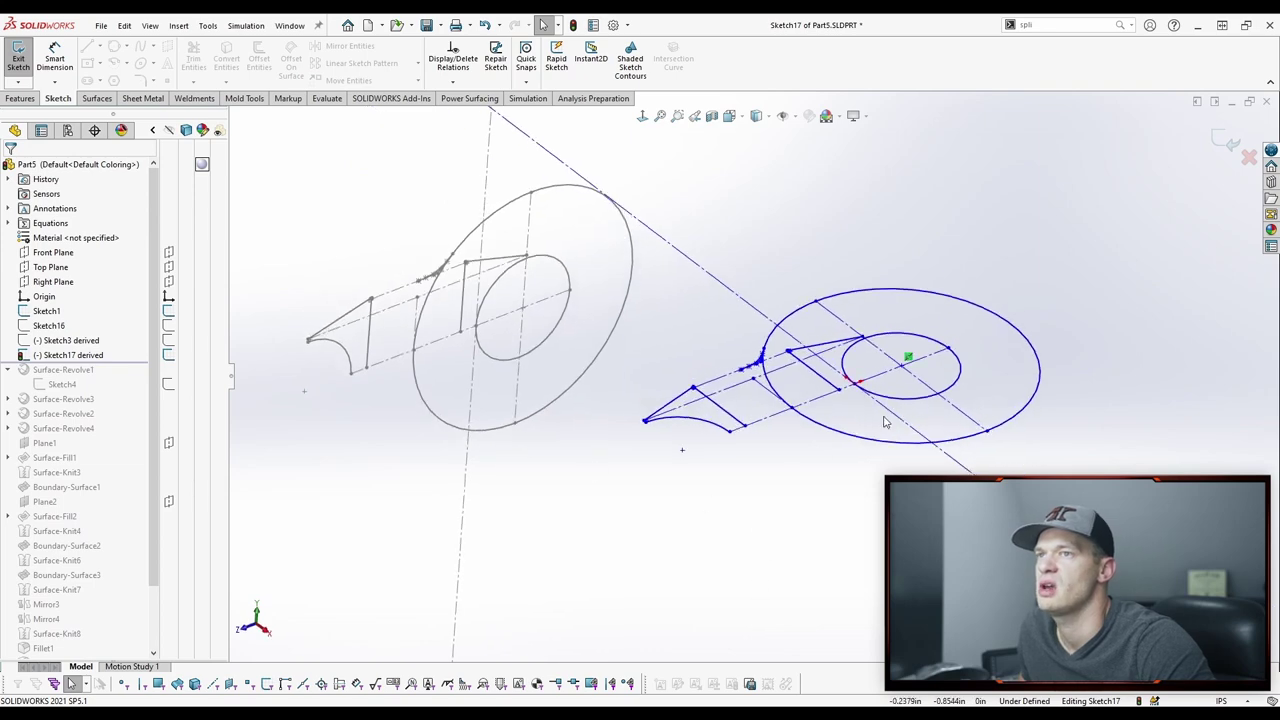
Step: Make the derived sketch's circle center coincident with the Sketch1 point where the 3.500 in circle meets its horizontal centerline
{"action": "left_click", "coordinate": [901, 366]}
{"action": "key", "text": "ctrl+8"}
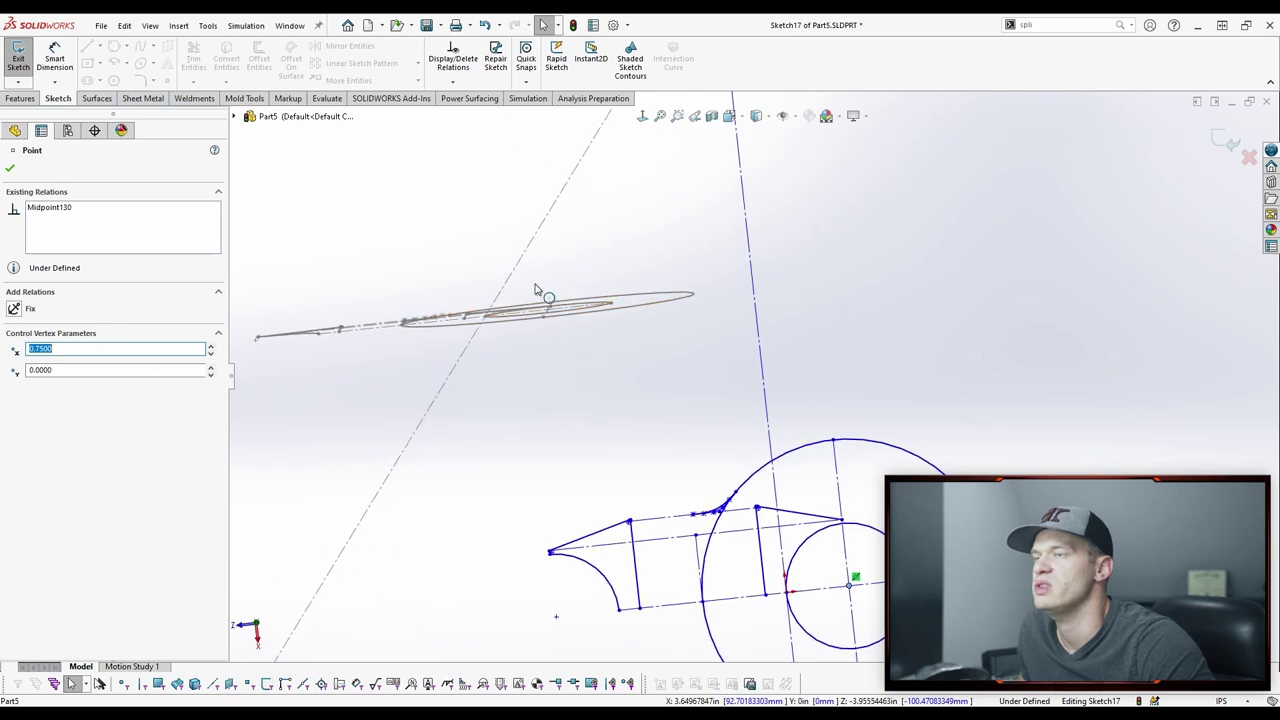
{"action": "mouse_move", "coordinate": [542, 358]}
{"action": "middle_mouse_down"}
{"action": "mouse_move", "coordinate": [637, 391]}
{"action": "mouse_move", "coordinate": [868, 522]}
{"action": "middle_mouse_up"}
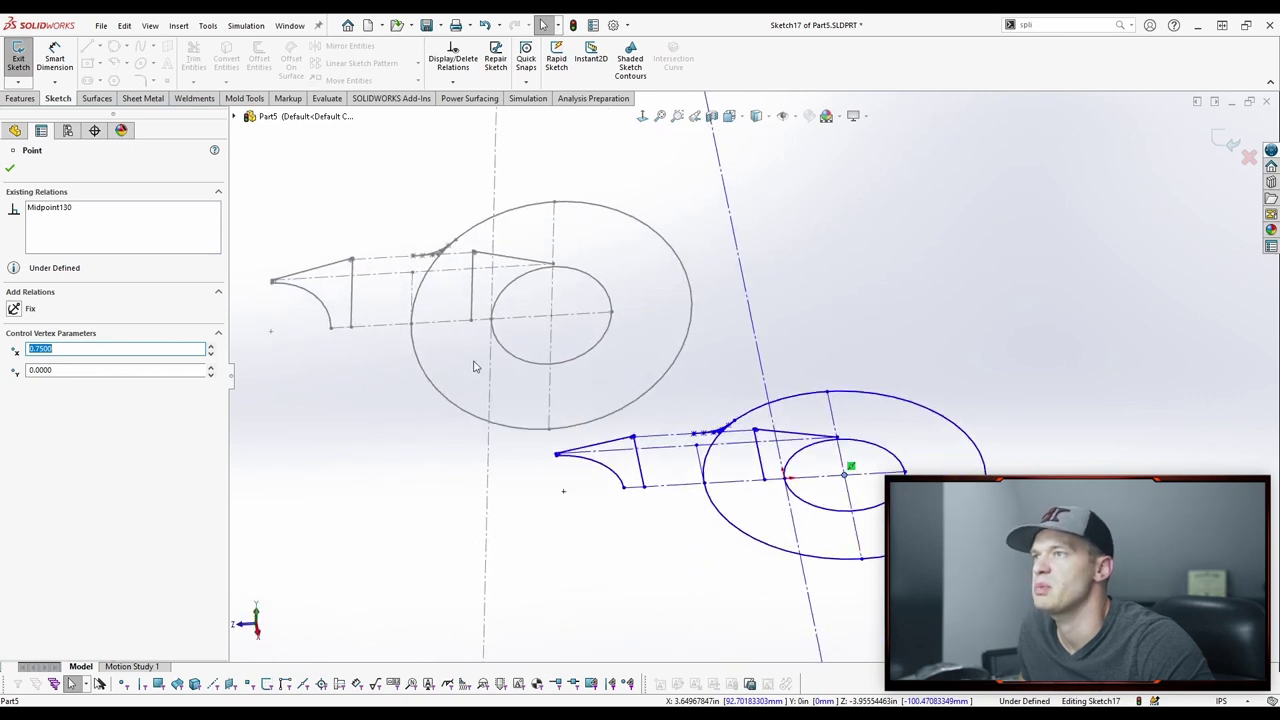
{"action": "left_click", "coordinate": [411, 324], "text": "ctrl"}
{"action": "left_click", "coordinate": [491, 245]}
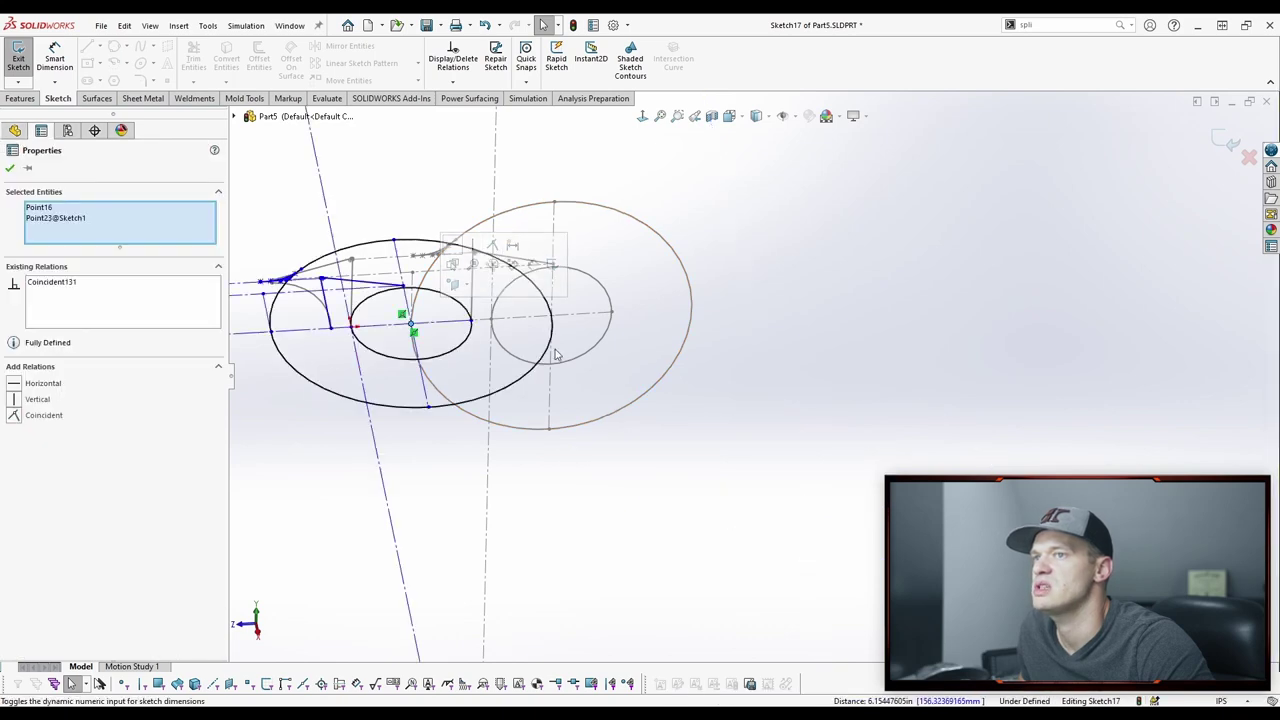
{"action": "left_click", "coordinate": [782, 518]}
Step: Swing the derived sketch around to face the opposite way, and pierce its large circle's edge point with the vertical centerline through Sketch1's circles
{"action": "scroll", "coordinate": [776, 514], "scroll_direction": "up", "scroll_amount": 1}
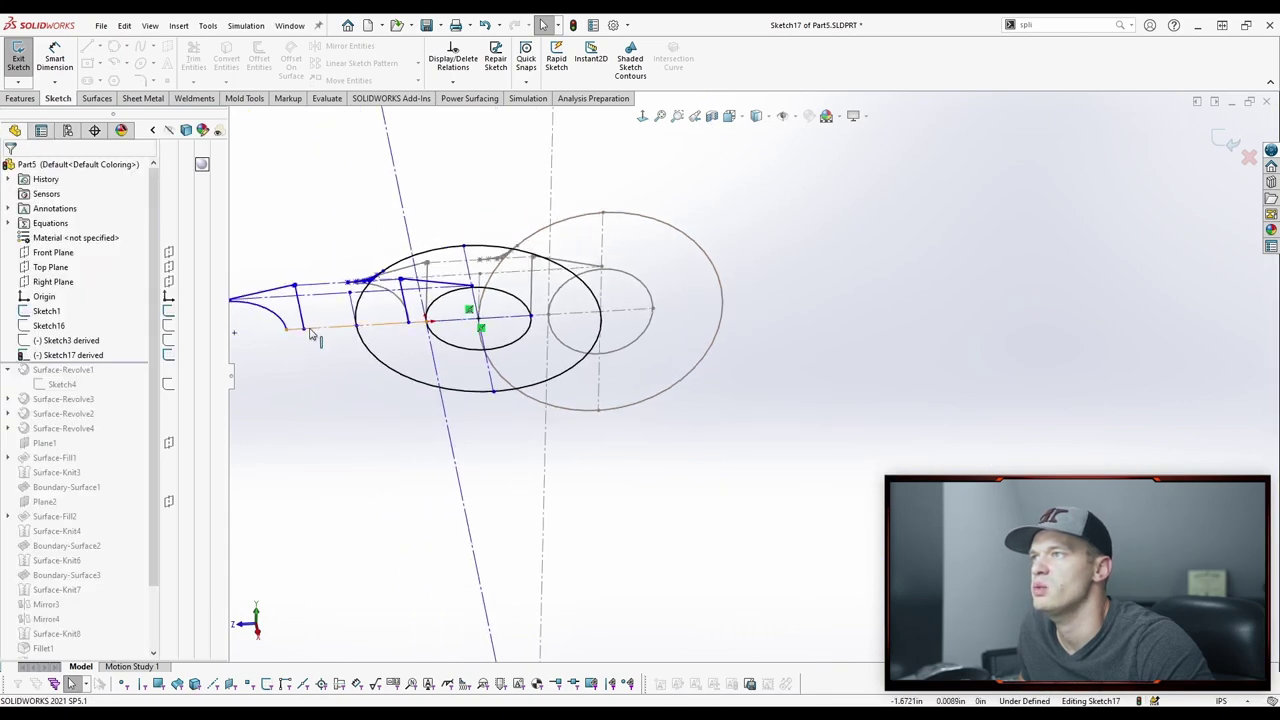
{"action": "mouse_move", "coordinate": [304, 336]}
{"action": "left_mouse_down"}
{"action": "mouse_move", "coordinate": [429, 449]}
{"action": "mouse_move", "coordinate": [723, 451]}
{"action": "mouse_move", "coordinate": [862, 312]}
{"action": "left_mouse_up"}
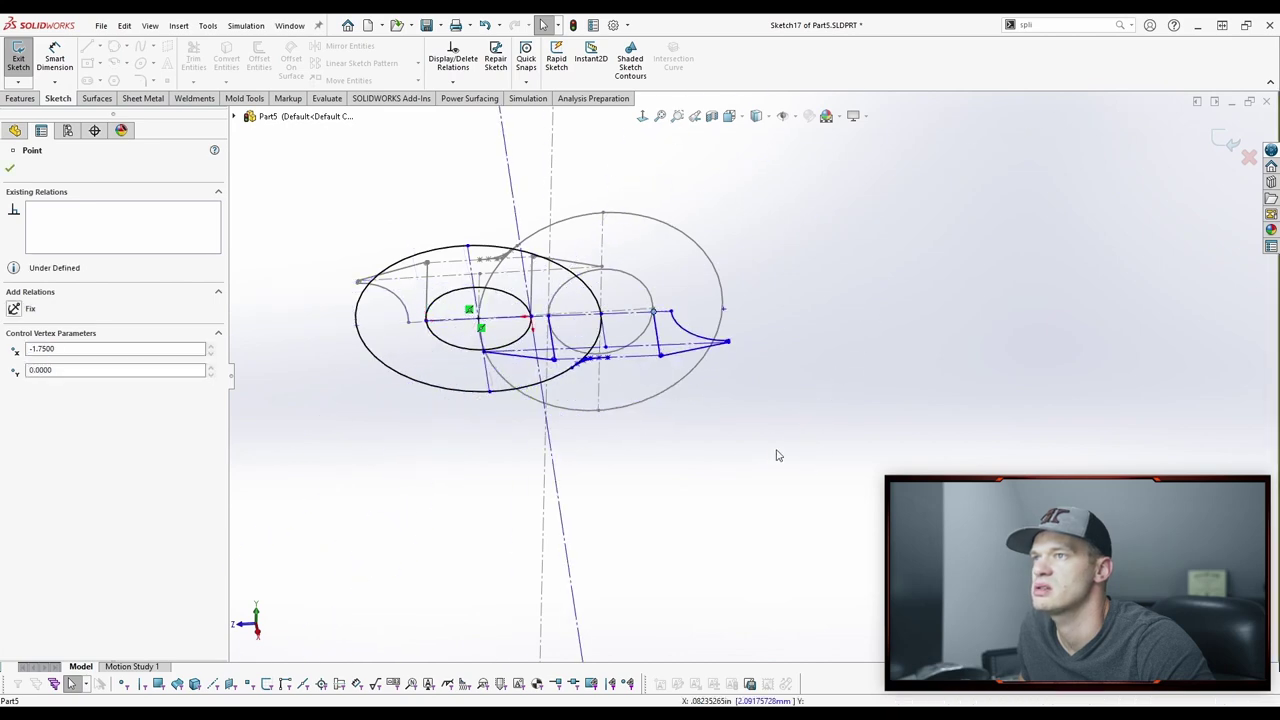
{"action": "left_click", "coordinate": [603, 305]}
{"action": "left_click", "coordinate": [603, 285]}
{"action": "left_click", "coordinate": [604, 312], "text": "ctrl"}
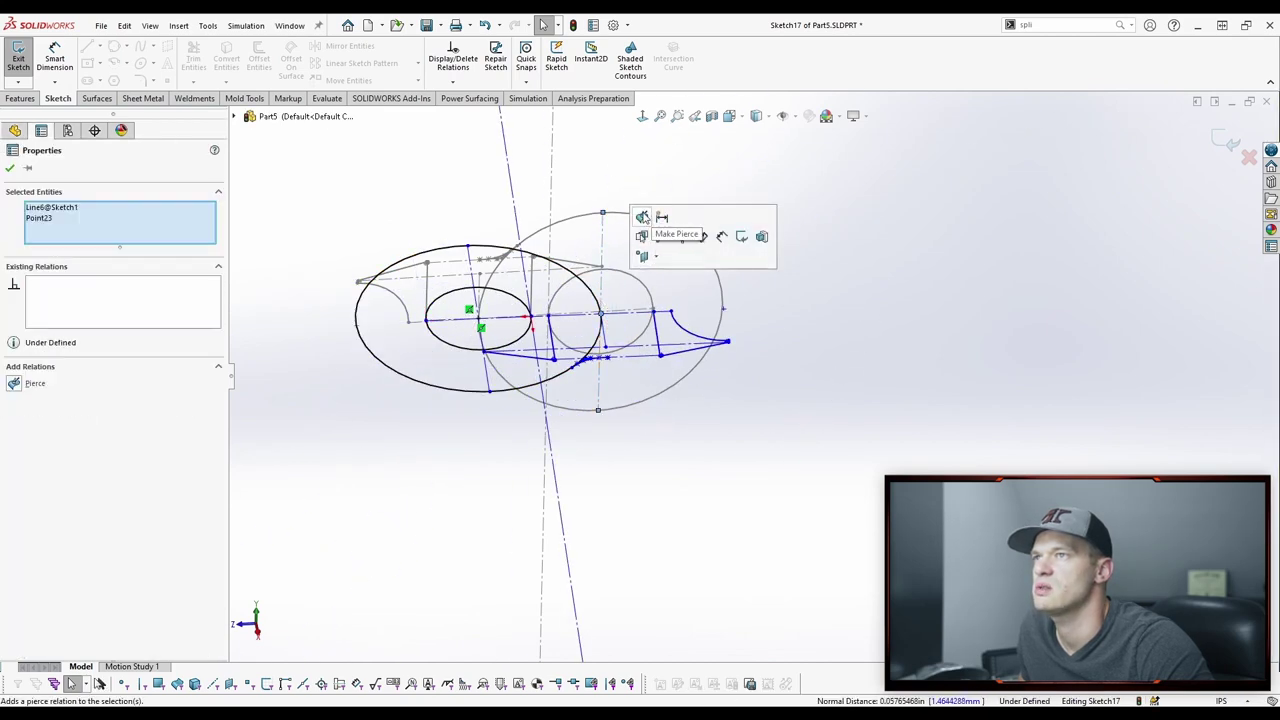
{"action": "left_click", "coordinate": [648, 220]}
{"action": "left_click", "coordinate": [803, 436]}
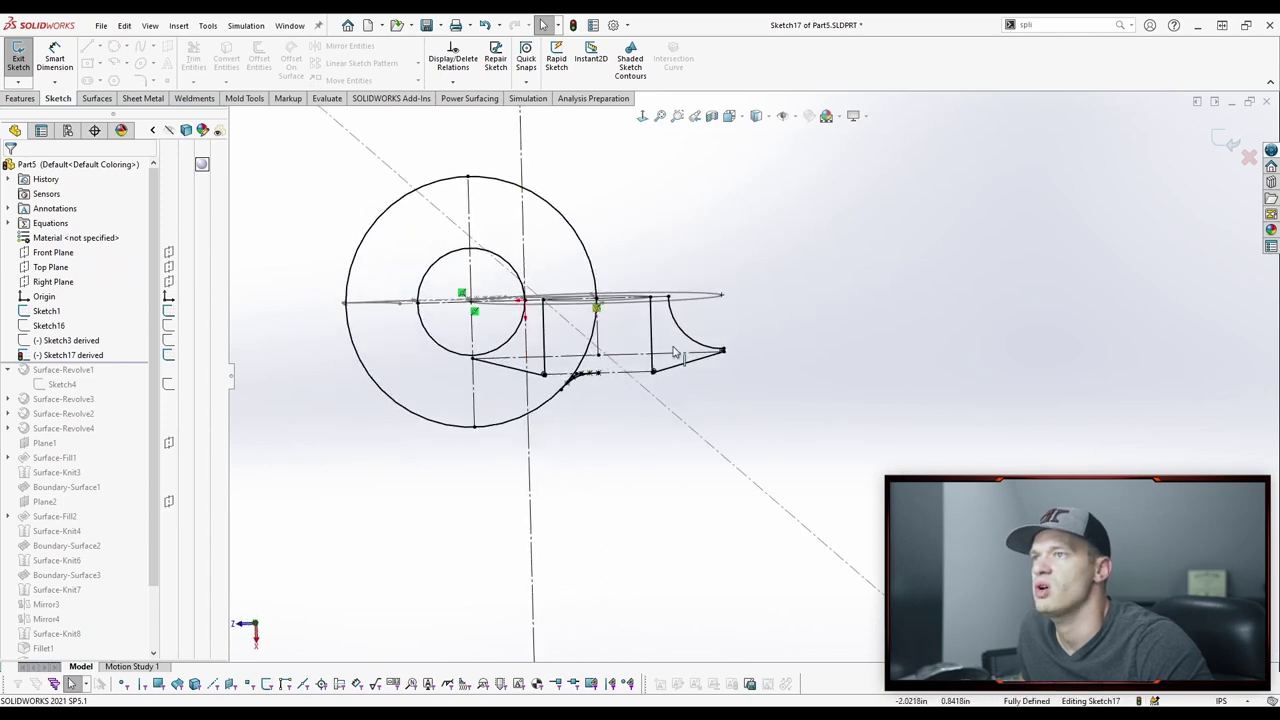
{"action": "key", "text": "Up"}
{"action": "key", "text": "Up"}
{"action": "key", "text": "Up"}
{"action": "key", "text": "Up"}
{"action": "key", "text": "Up"}
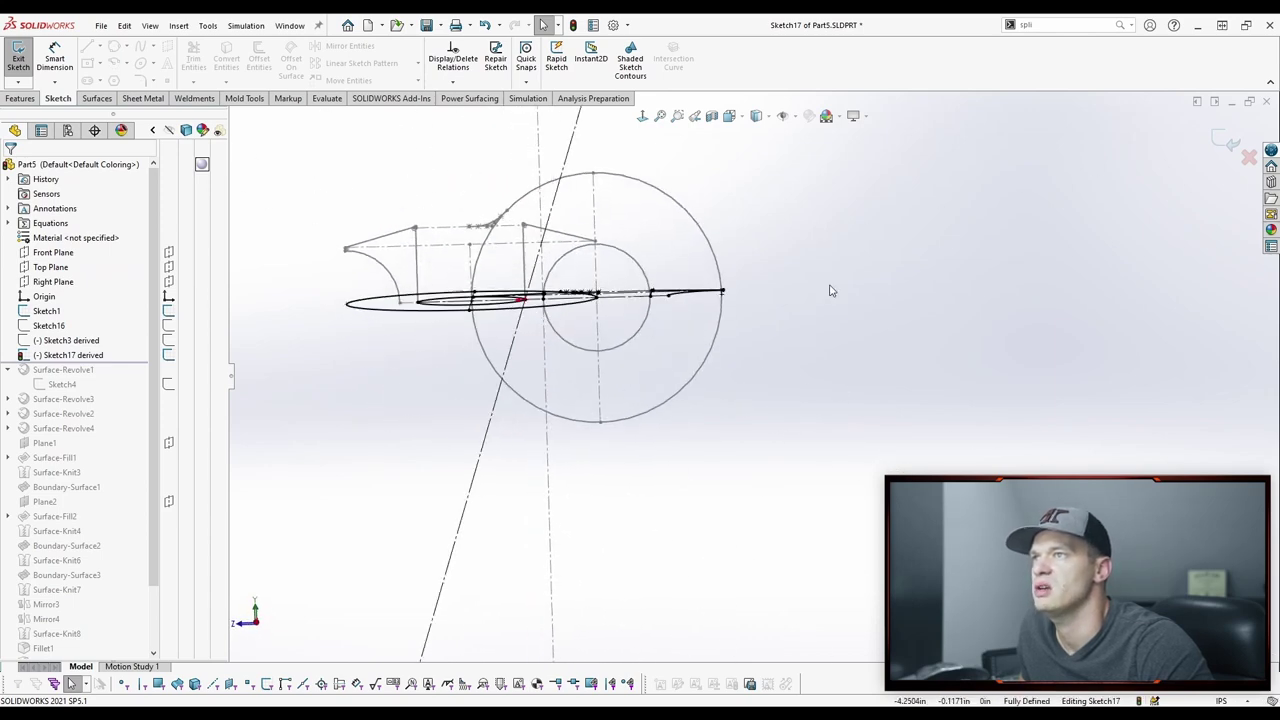
Step: Inspect the derived sketch on the Top Plane edge-on against the circles of Sketch1
{"action": "key", "text": "Down"}
{"action": "key", "text": "Down"}
{"action": "key", "text": "Down"}
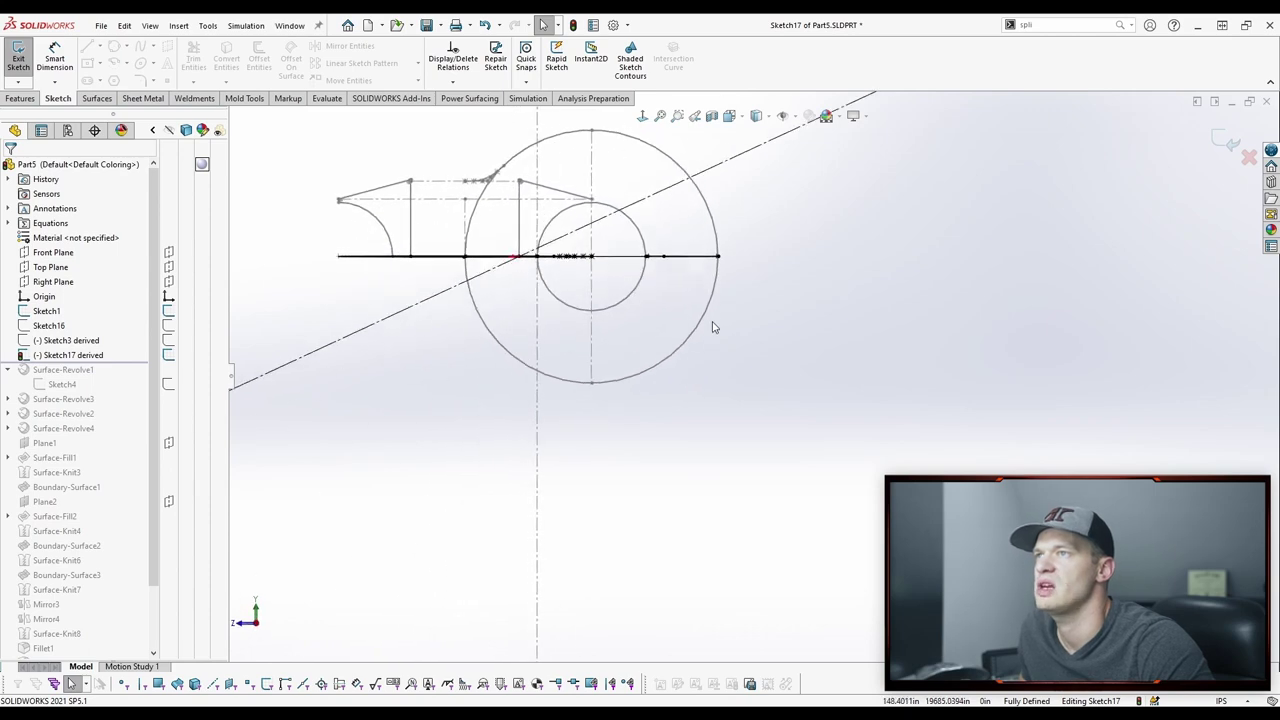
{"action": "key", "text": "Up"}
{"action": "key", "text": "Up"}
{"action": "key", "text": "Up"}
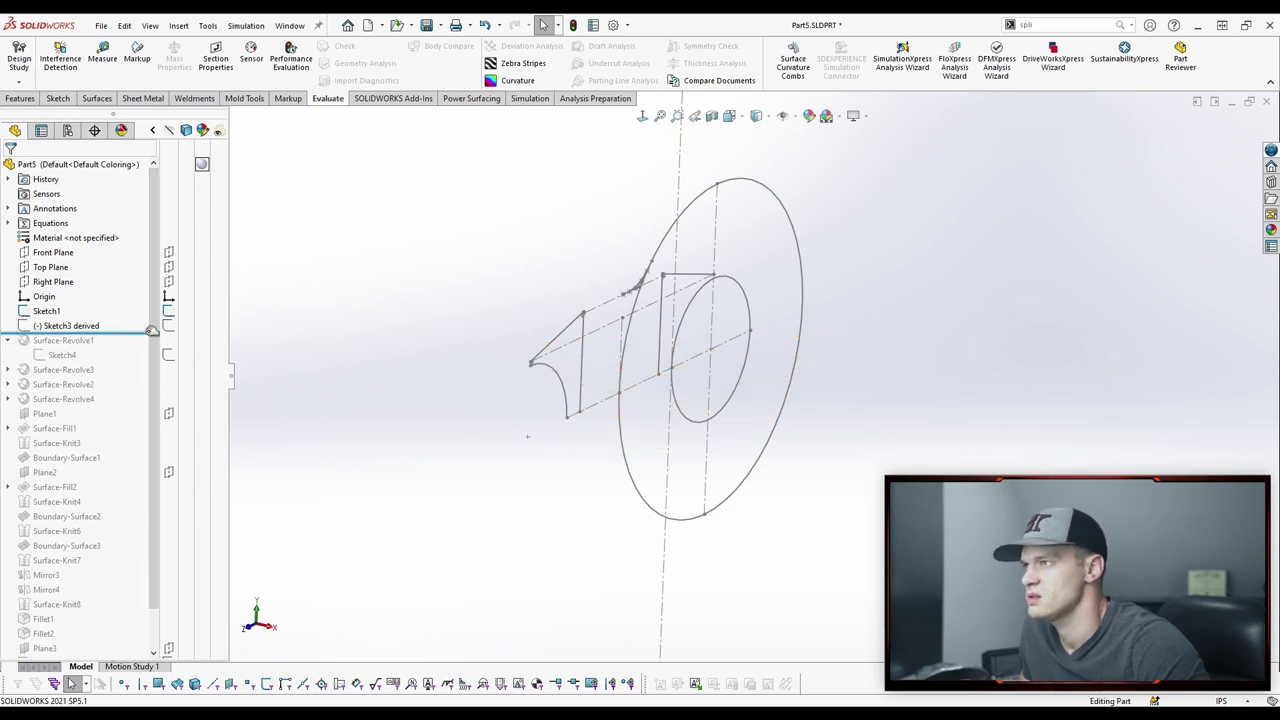
Step: Roll the history forward to Sketch4 of Surface-Revolve1 and open it for editing with the derived Sketch3 shown
{"action": "left_click_drag", "start_coordinate": [143, 333], "coordinate": [134, 360]}
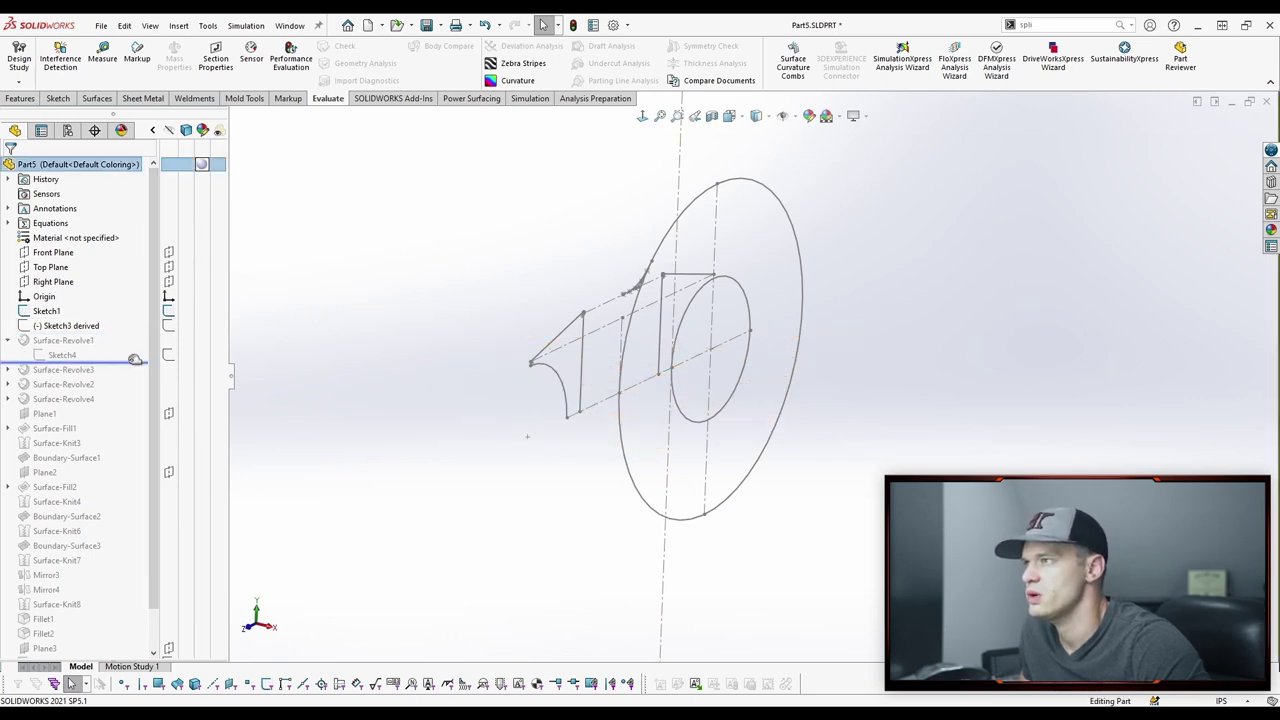
{"action": "left_click", "coordinate": [58, 369]}
{"action": "left_click", "coordinate": [70, 309]}
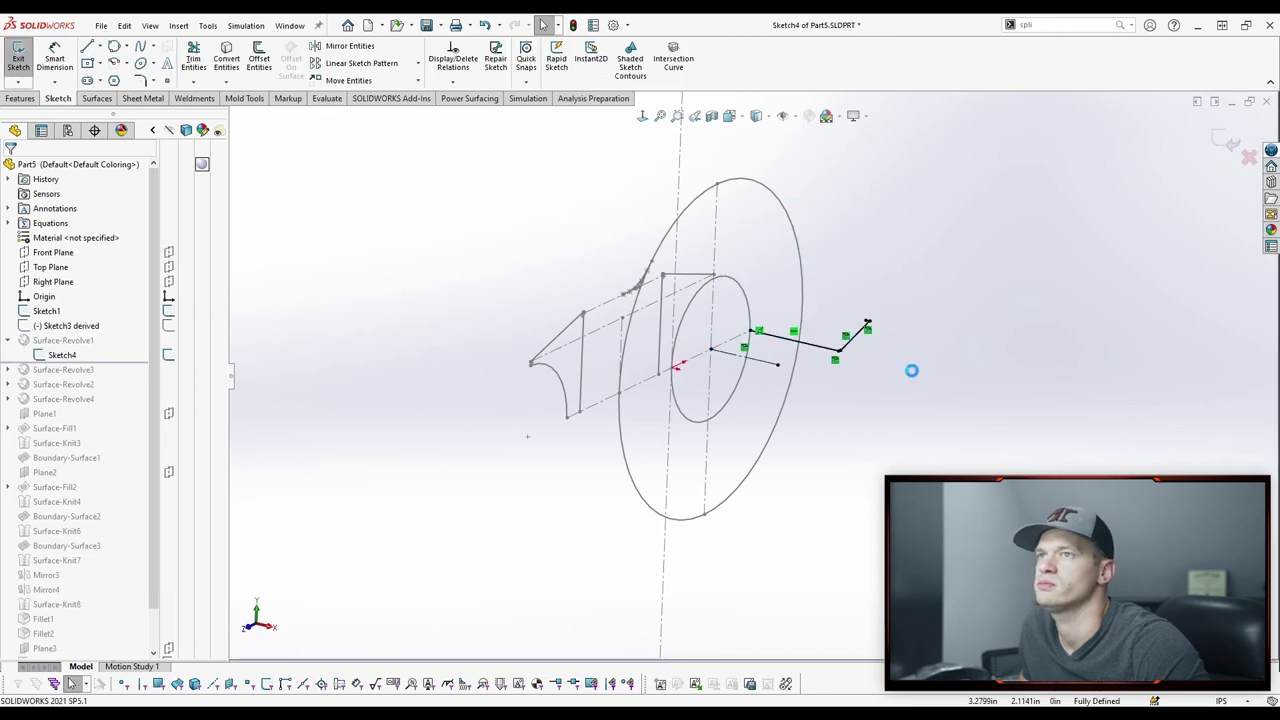
{"action": "left_click", "coordinate": [168, 325]}
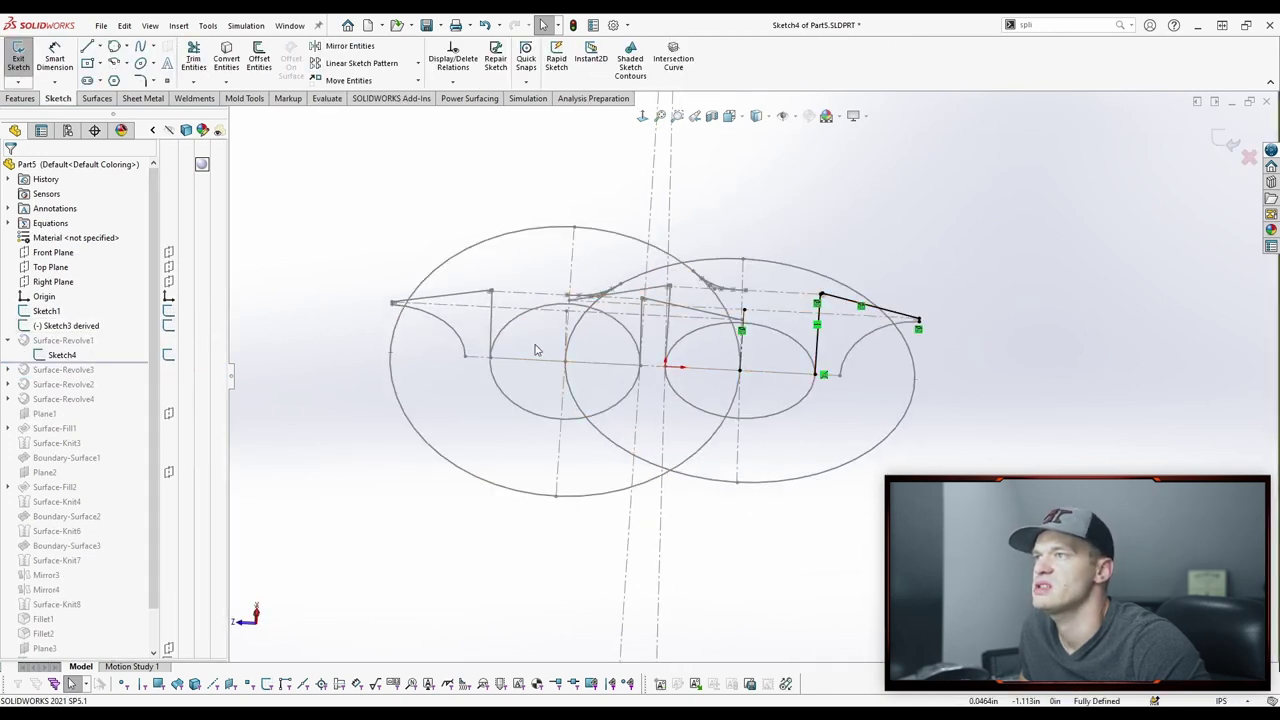
Step: Examine how the Sketch4 profile and axis line relate to the Right Plane, the Top Plane and the derived layout sketch
{"action": "middle_click_drag", "start_coordinate": [1034, 256], "coordinate": [975, 256]}
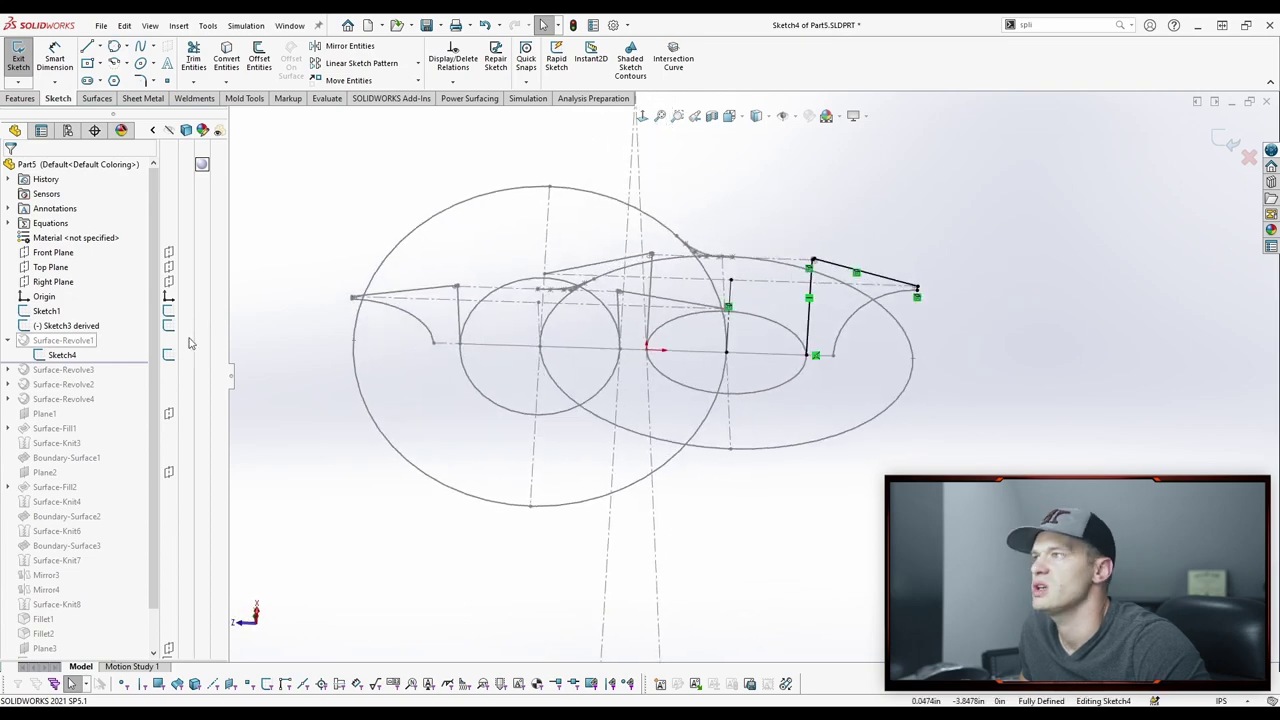
{"action": "left_click", "coordinate": [52, 281]}
{"action": "key", "text": "ctrl+8"}
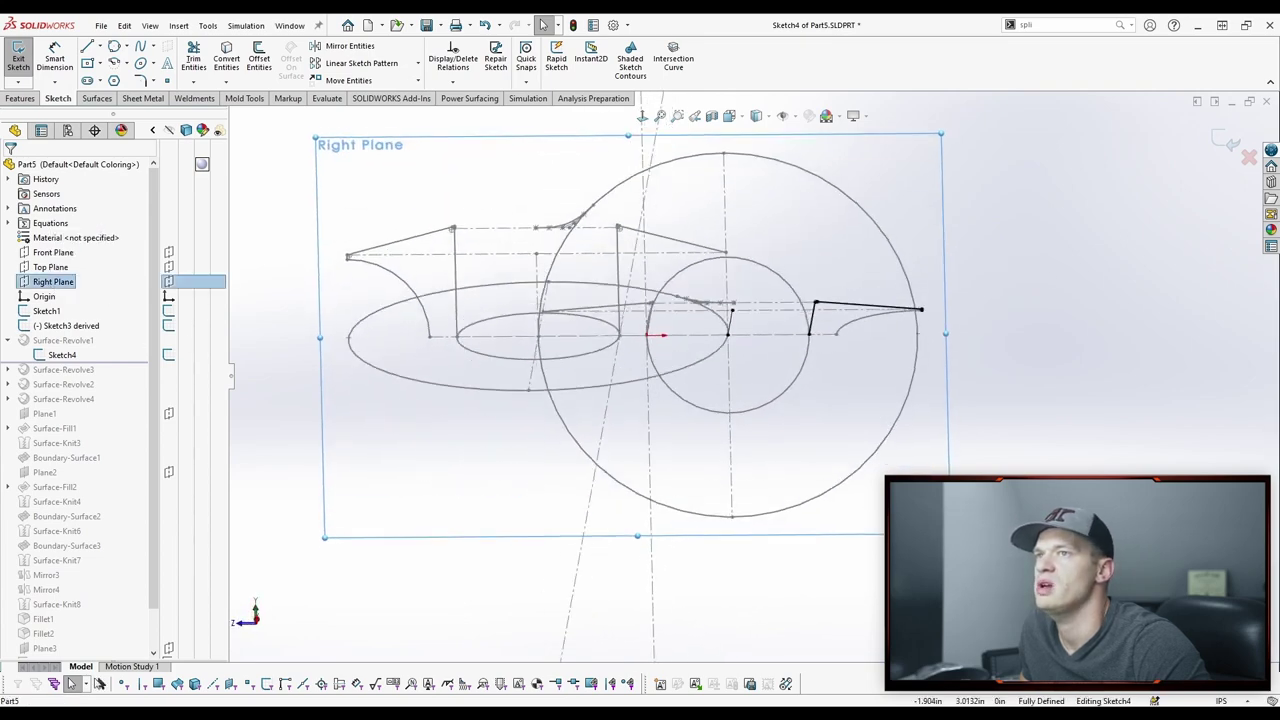
{"action": "left_click", "coordinate": [63, 250]}
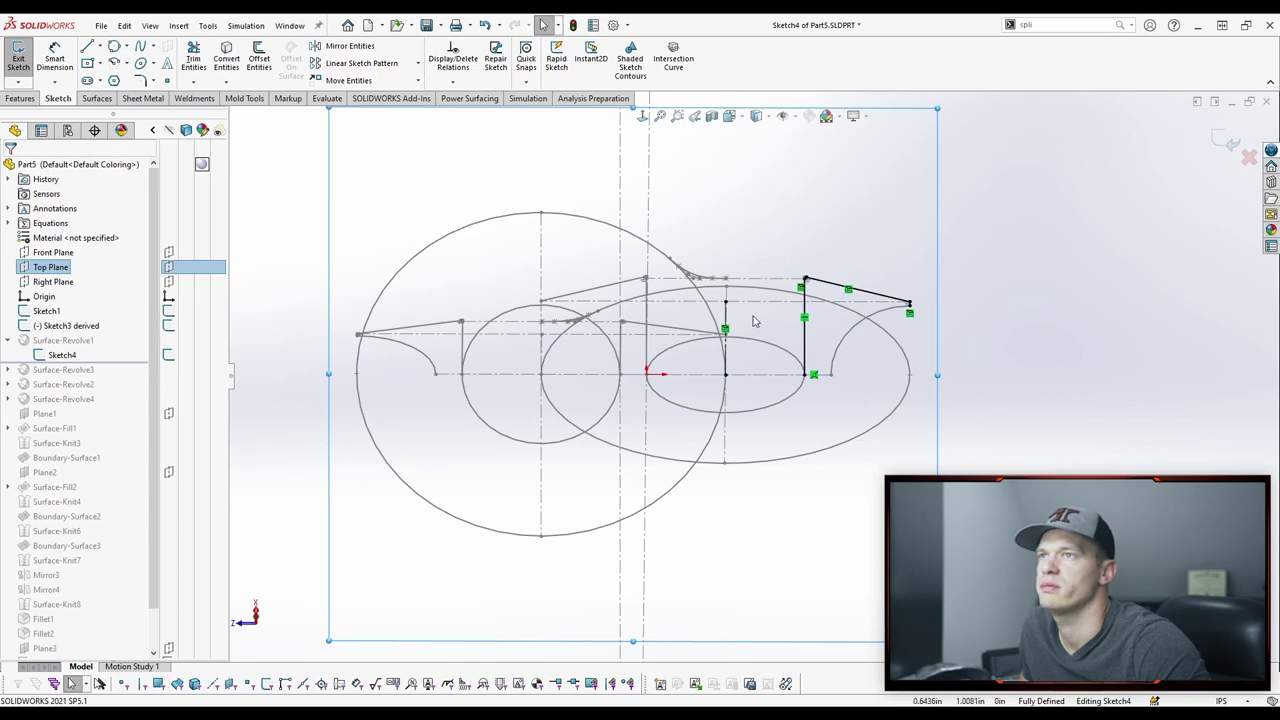
{"action": "middle_click_drag", "start_coordinate": [754, 320], "coordinate": [723, 319]}
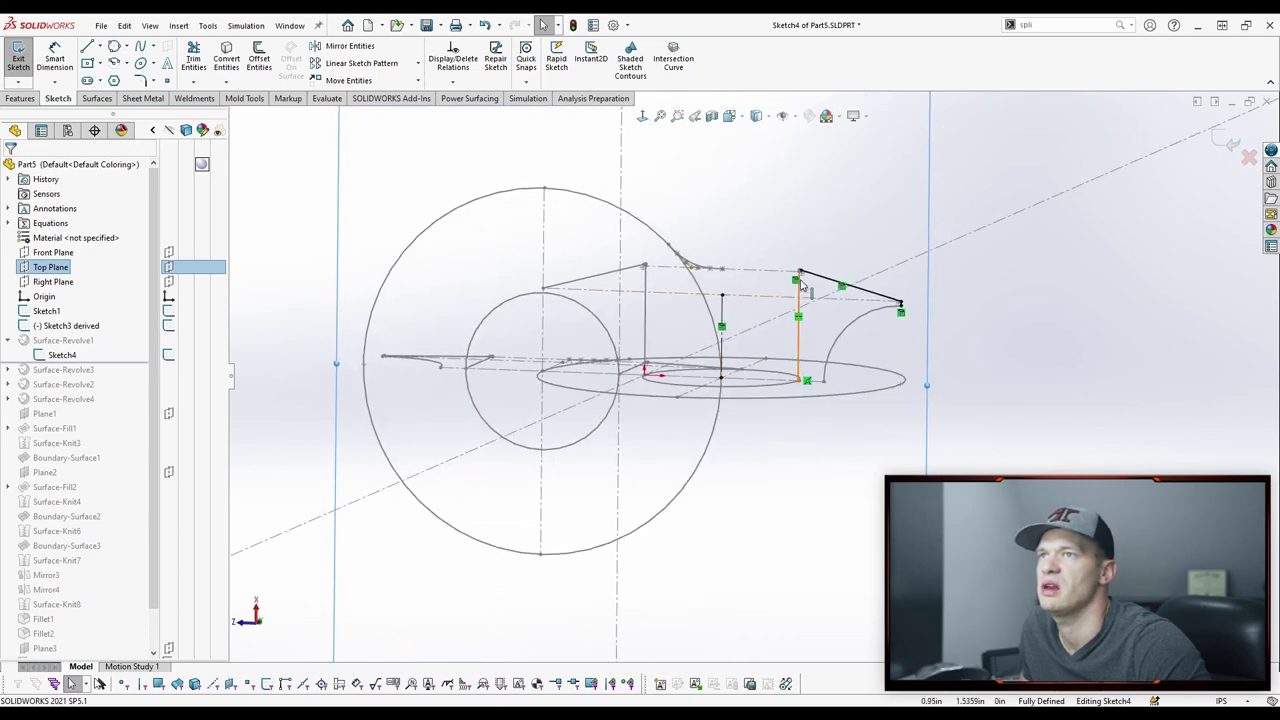
{"action": "scroll", "coordinate": [823, 284], "scroll_direction": "down", "scroll_amount": 10}
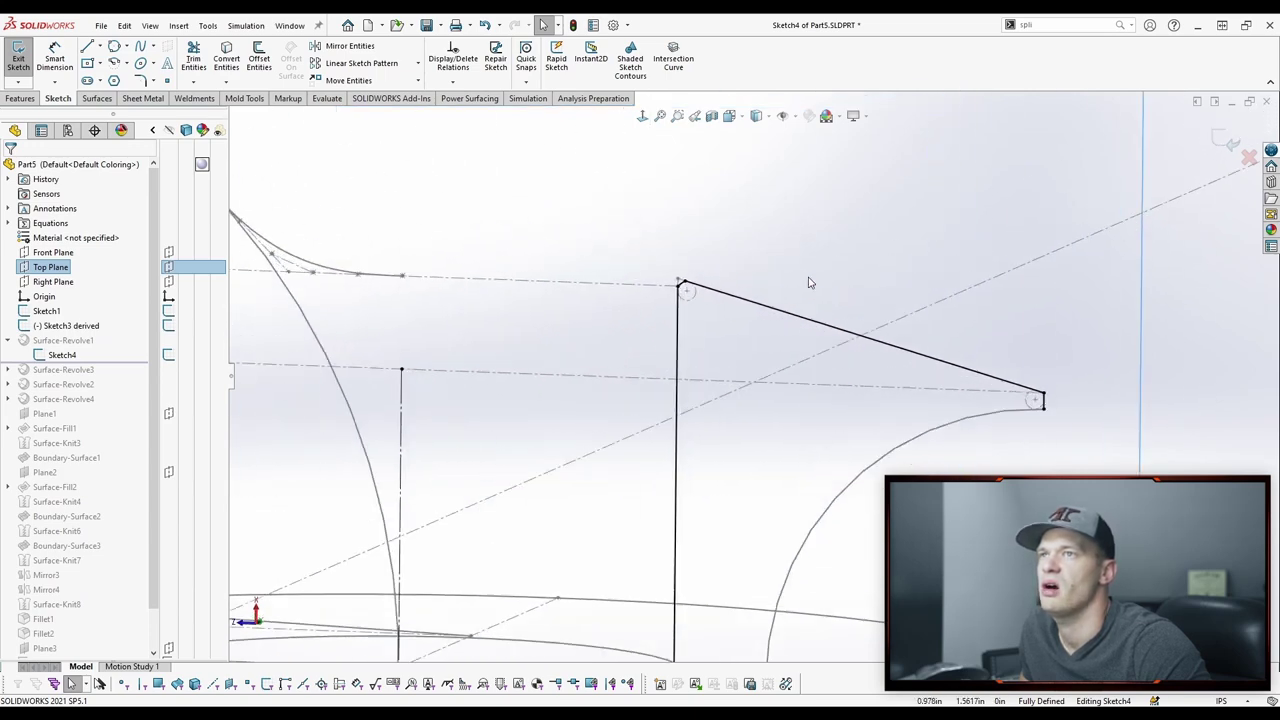
{"action": "scroll", "coordinate": [770, 349], "scroll_direction": "up", "scroll_amount": 3}
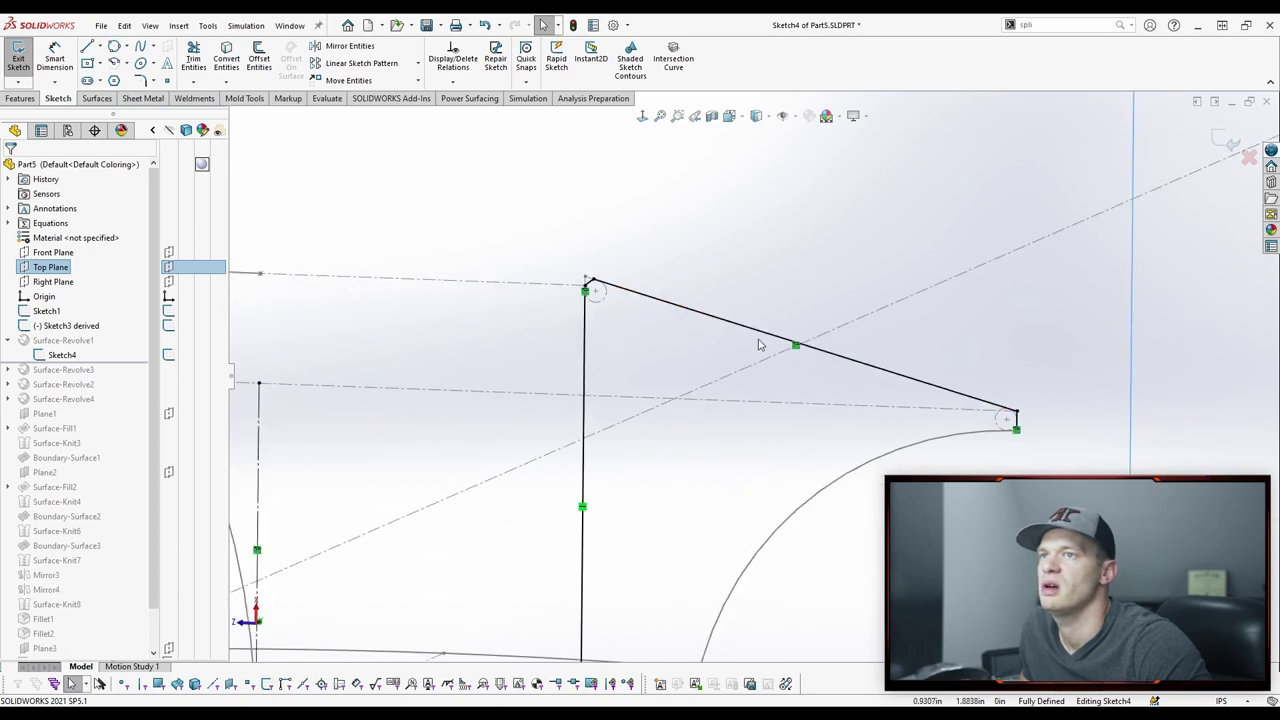
{"action": "scroll", "coordinate": [1043, 249], "scroll_direction": "up", "scroll_amount": 5}
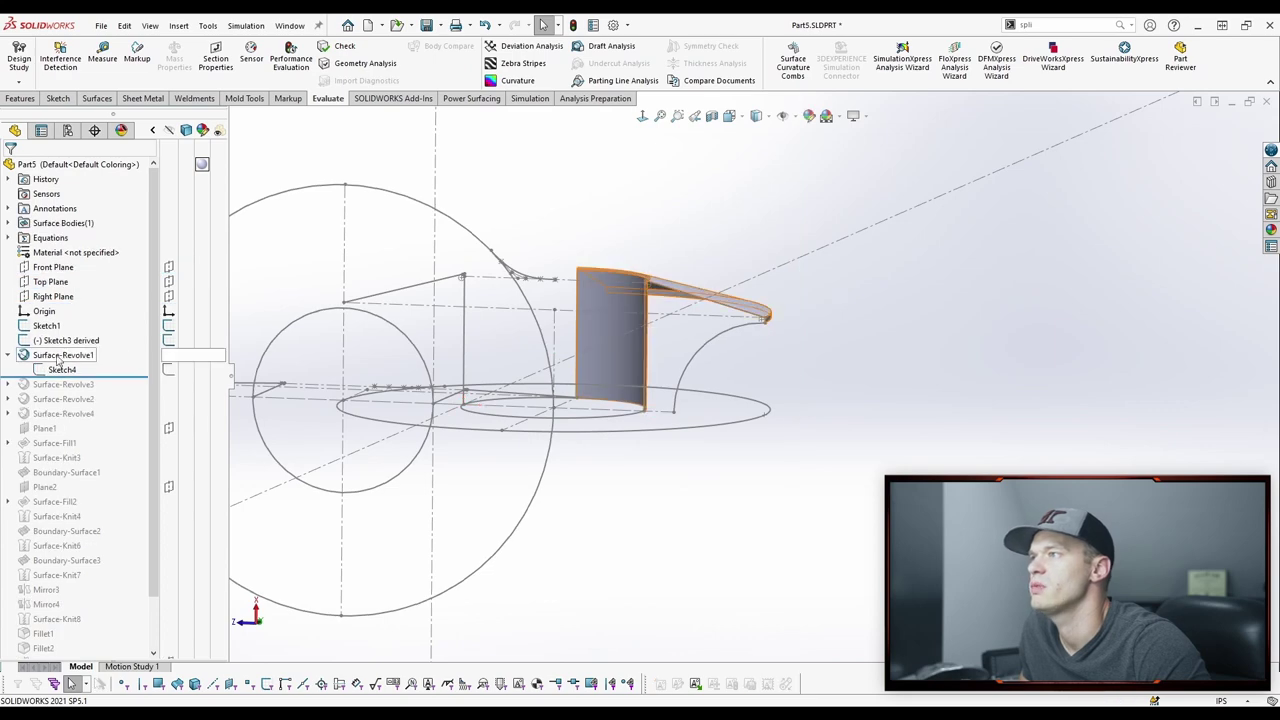
Step: Review the axis of revolution and direction settings in the Surface-Revolve1 definition, and inspect the revolved surface
{"action": "right_click", "coordinate": [50, 355]}
{"action": "left_click", "coordinate": [60, 296]}
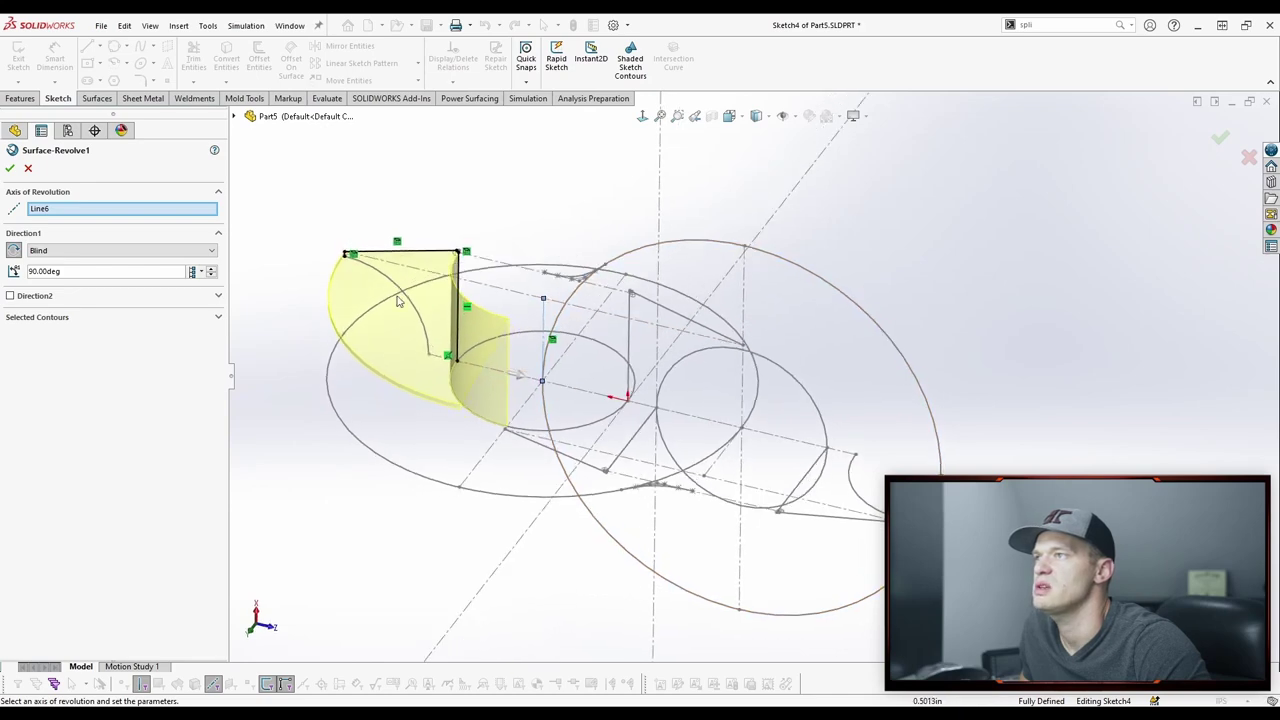
{"action": "left_click", "coordinate": [10, 169]}
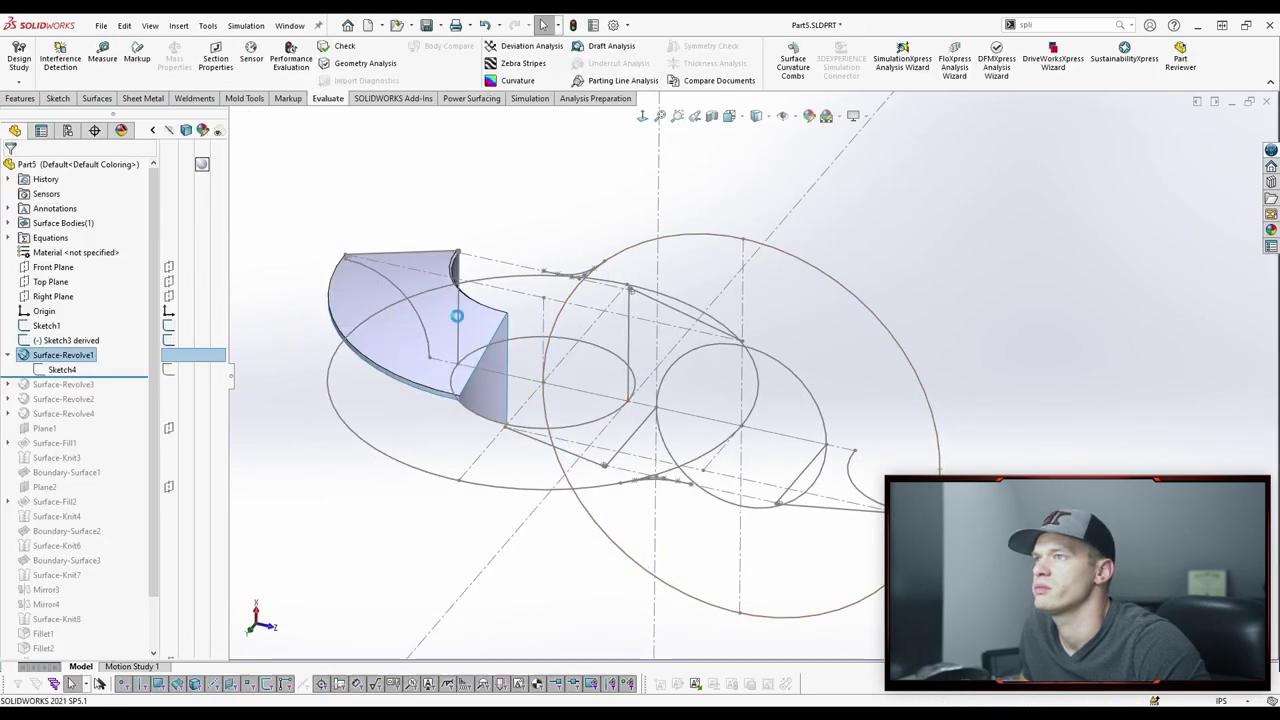
{"action": "middle_click_drag", "start_coordinate": [457, 359], "coordinate": [472, 366]}
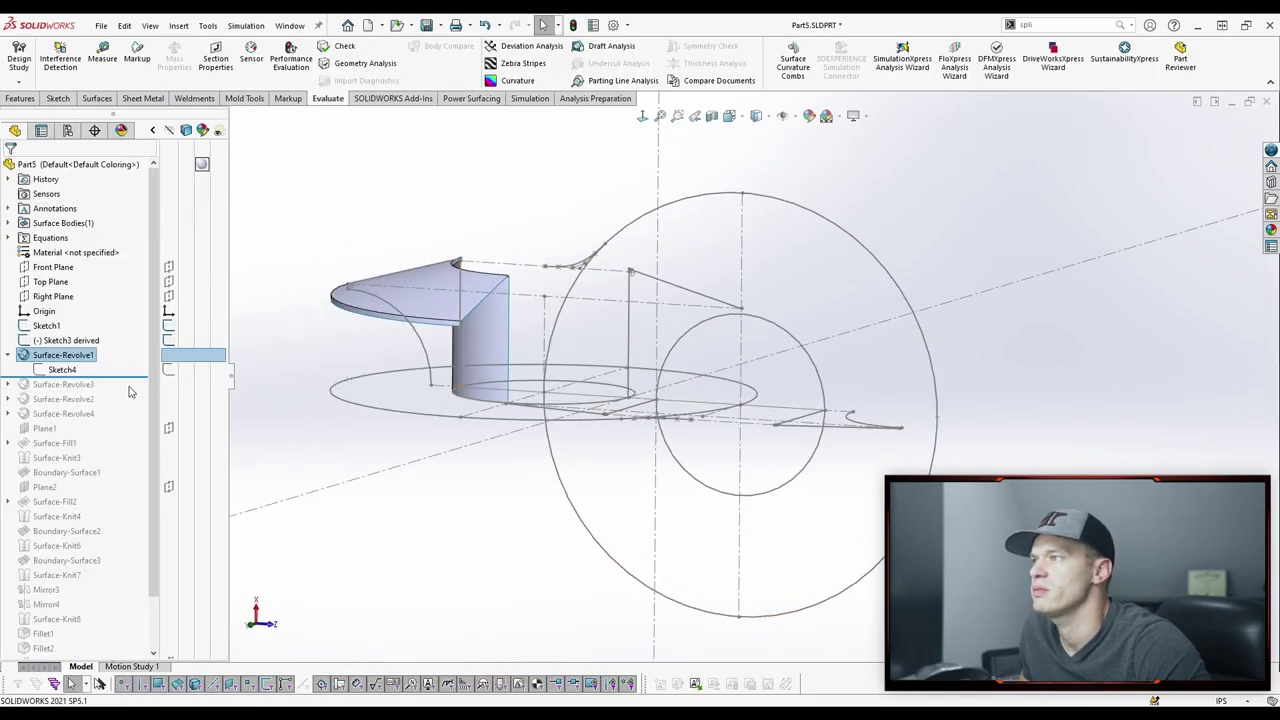
Step: Roll the history forward to include Surface-Revolve3 and Surface-Revolve2
{"action": "left_click_drag", "start_coordinate": [126, 375], "coordinate": [104, 393]}
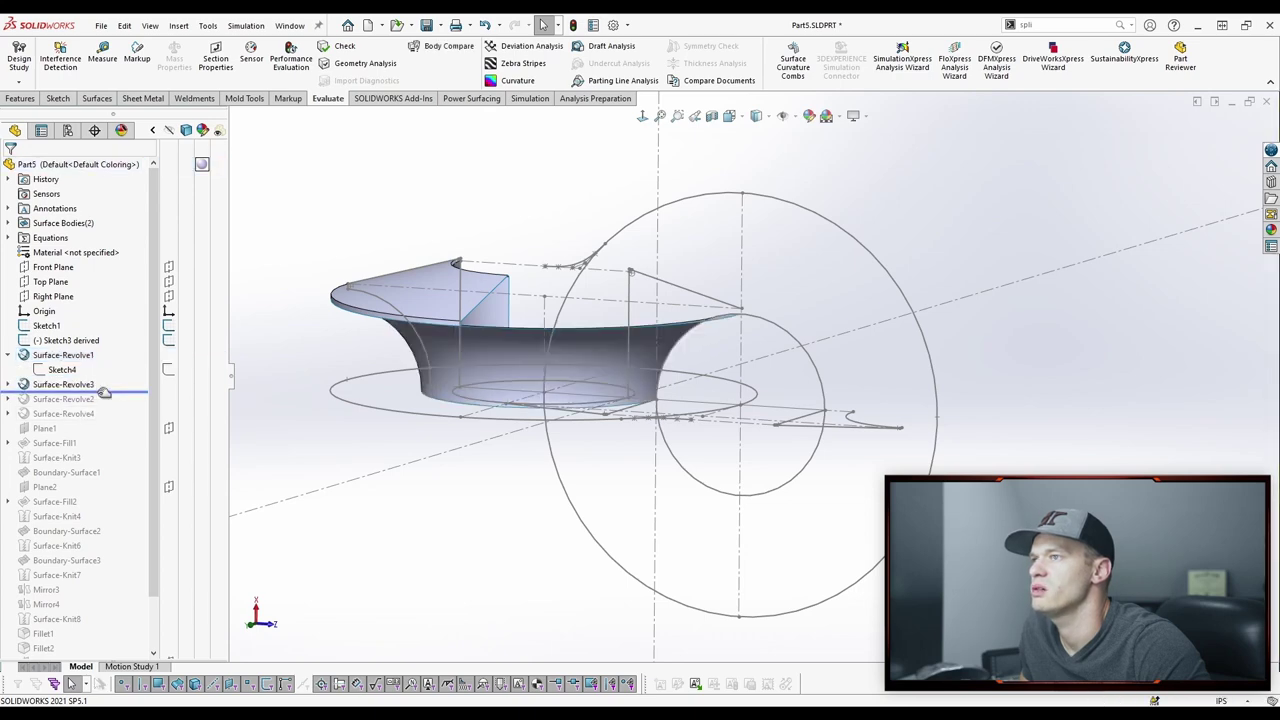
{"action": "middle_click_drag", "start_coordinate": [503, 460], "coordinate": [785, 626]}
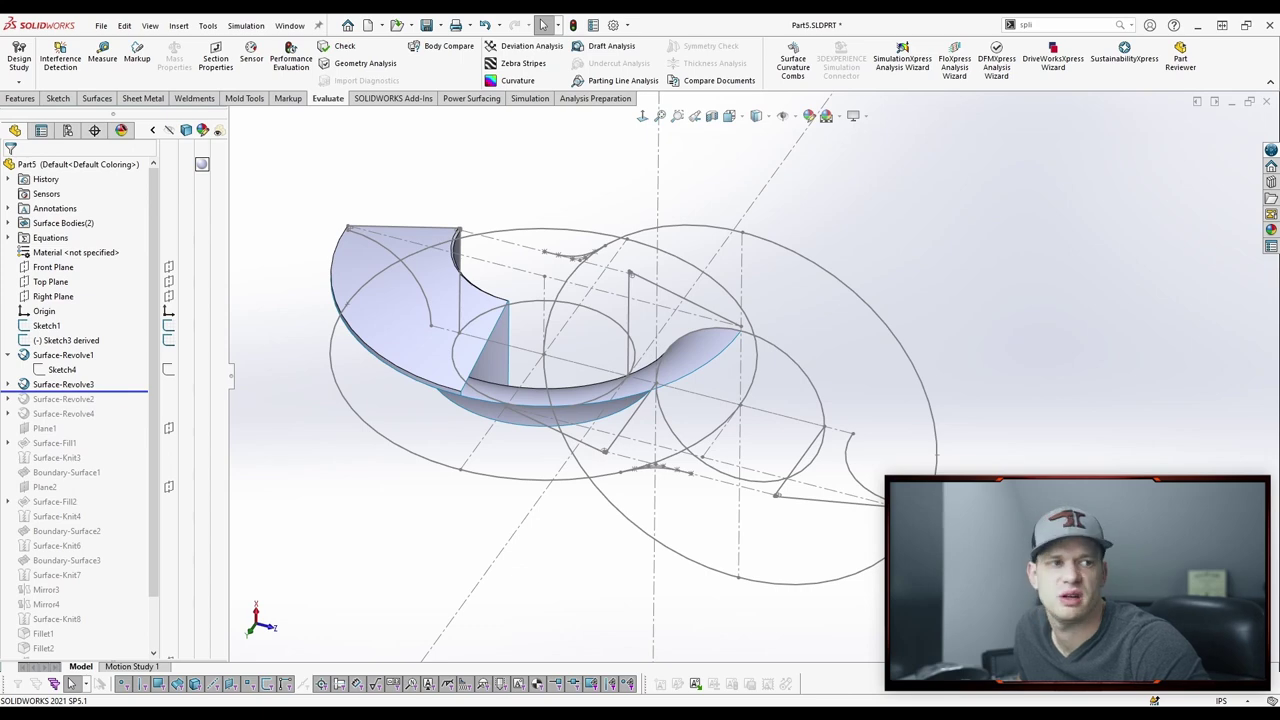
{"action": "left_click_drag", "start_coordinate": [114, 405], "coordinate": [114, 422]}
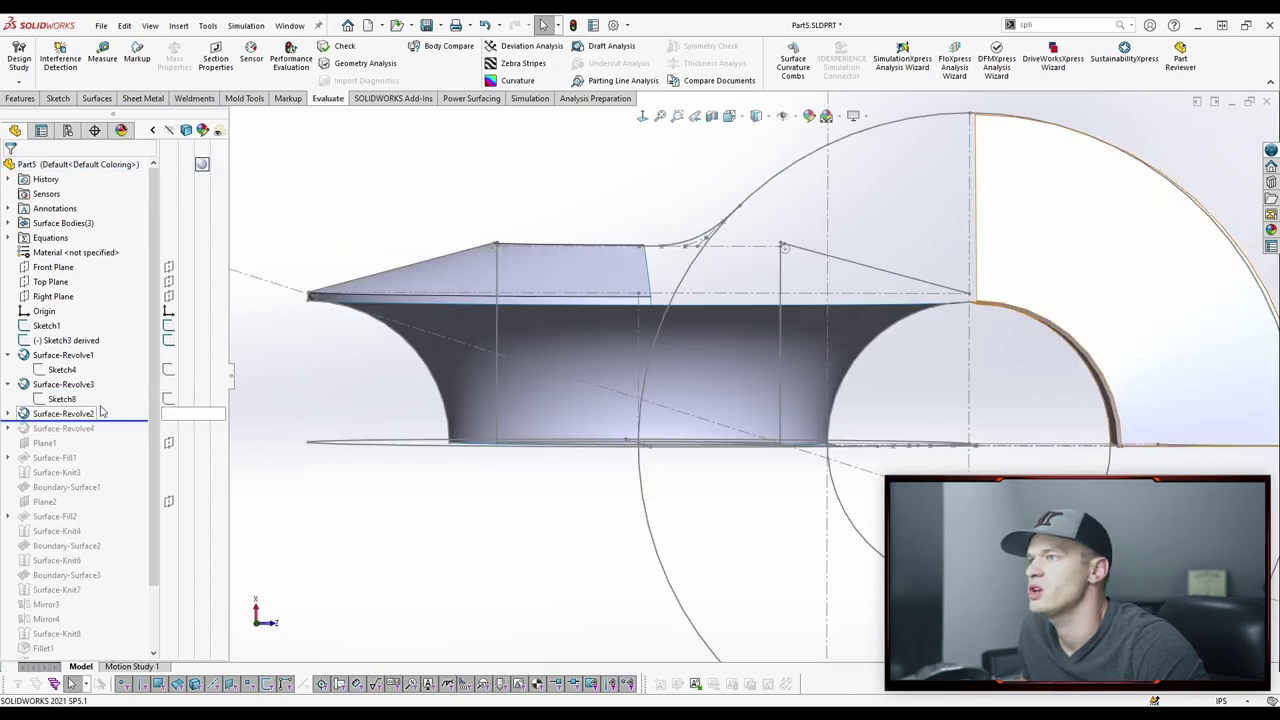
{"action": "scroll", "coordinate": [1188, 335], "scroll_direction": "up", "scroll_amount": 1}
{"action": "mouse_move", "coordinate": [877, 537]}
{"action": "middle_mouse_down"}
{"action": "mouse_move", "coordinate": [780, 440]}
{"action": "mouse_move", "coordinate": [670, 500]}
{"action": "middle_mouse_up"}
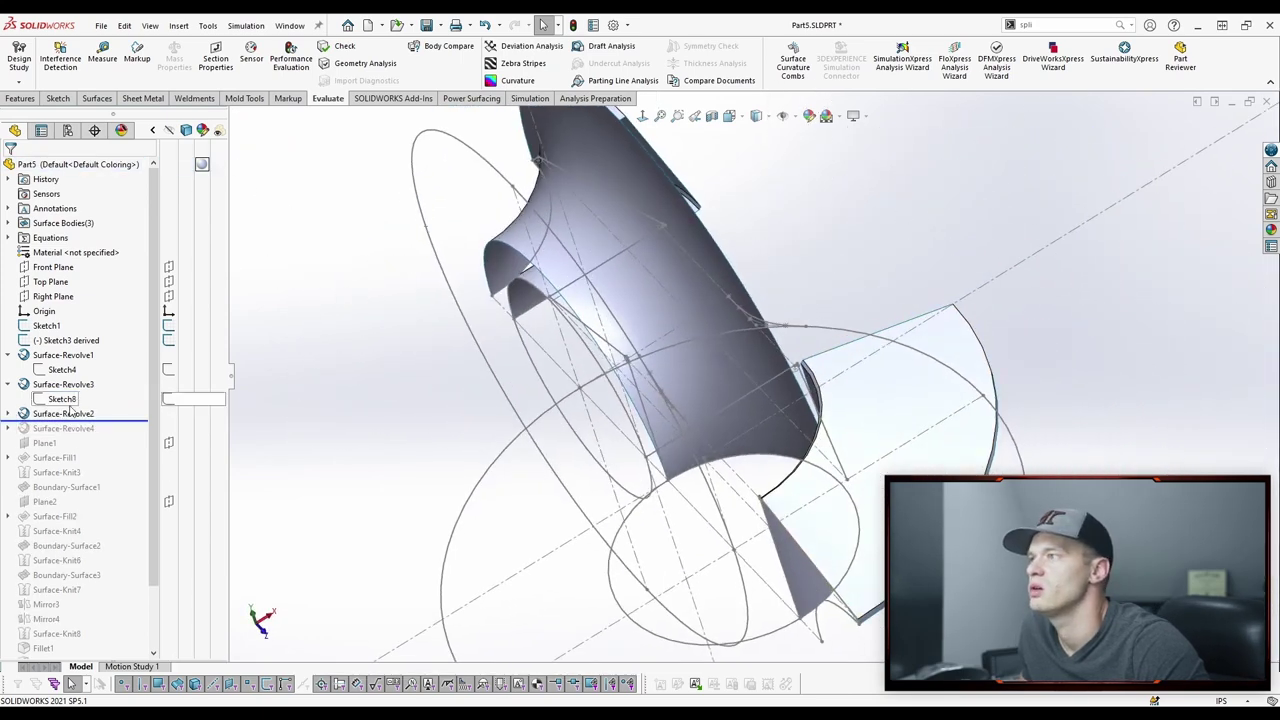
Step: Open Sketch5 of Surface-Revolve2 and examine its profile and axis against the layout sketches
{"action": "left_click", "coordinate": [8, 413]}
{"action": "left_click", "coordinate": [62, 428]}
{"action": "left_click", "coordinate": [80, 392]}
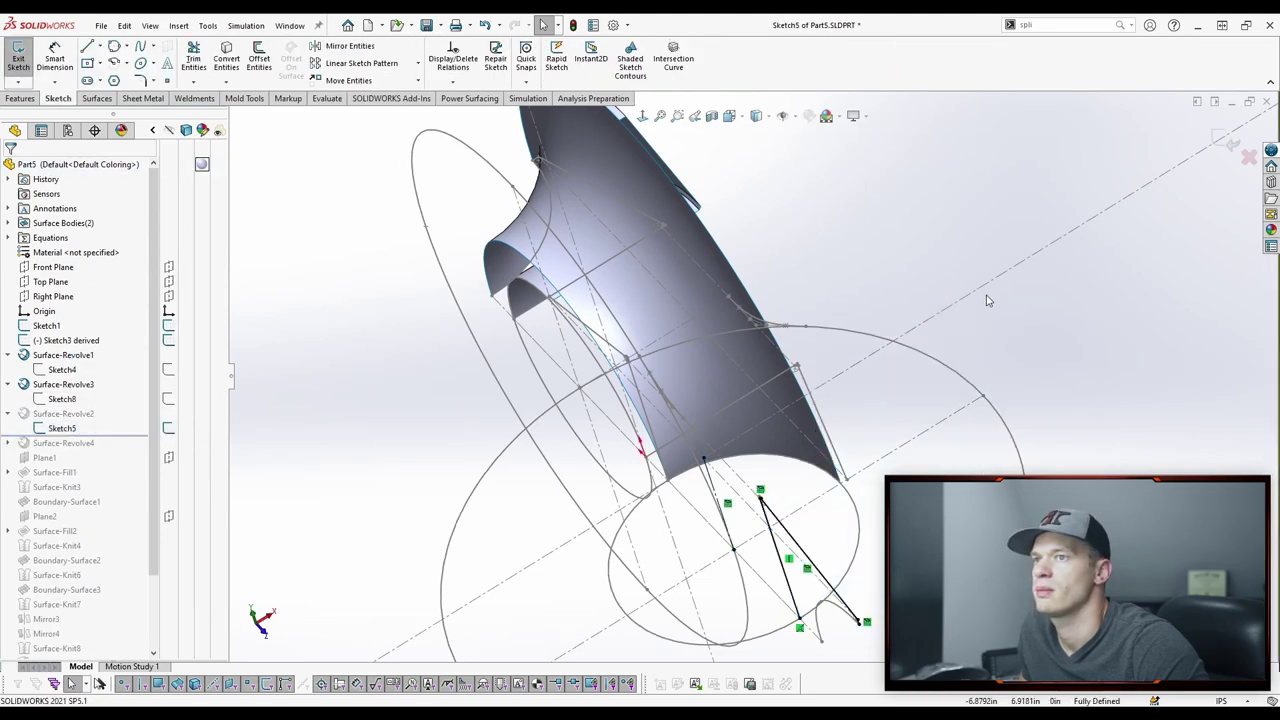
{"action": "middle_click_drag", "start_coordinate": [987, 301], "coordinate": [751, 393]}
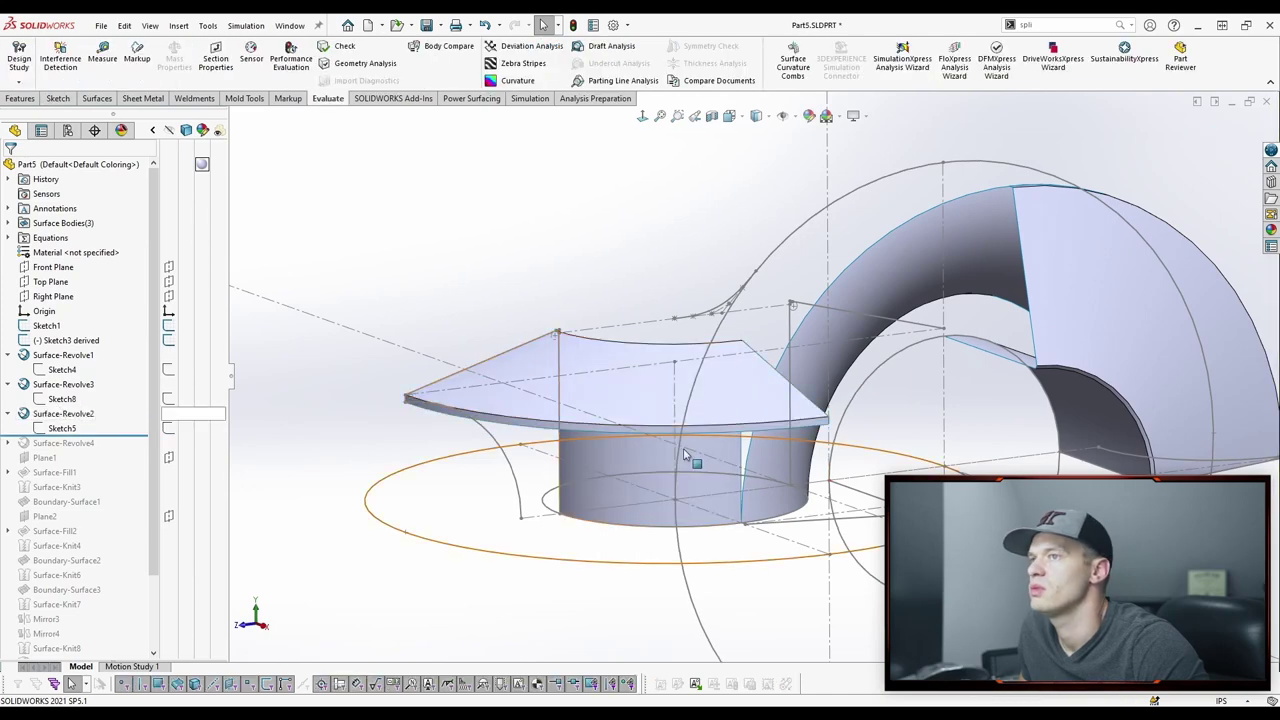
Step: Compare the revolved surfaces with the finished infinity model pictured in Snip & Sketch, and return to the part
{"action": "middle_click_drag", "start_coordinate": [728, 411], "coordinate": [523, 383]}
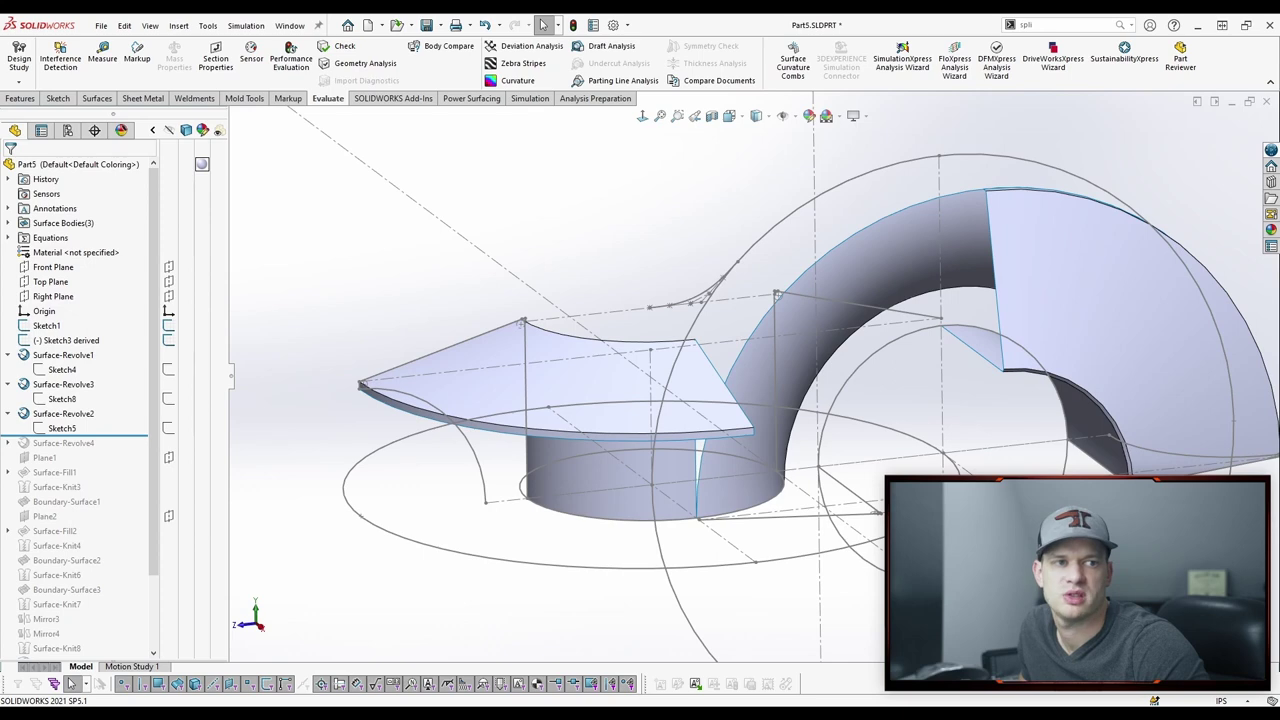
{"action": "mouse_move", "coordinate": [729, 712]}
{"action": "left_mouse_down"}
{"action": "mouse_move", "coordinate": [729, 396]}
{"action": "mouse_move", "coordinate": [911, 129]}
{"action": "left_mouse_up"}
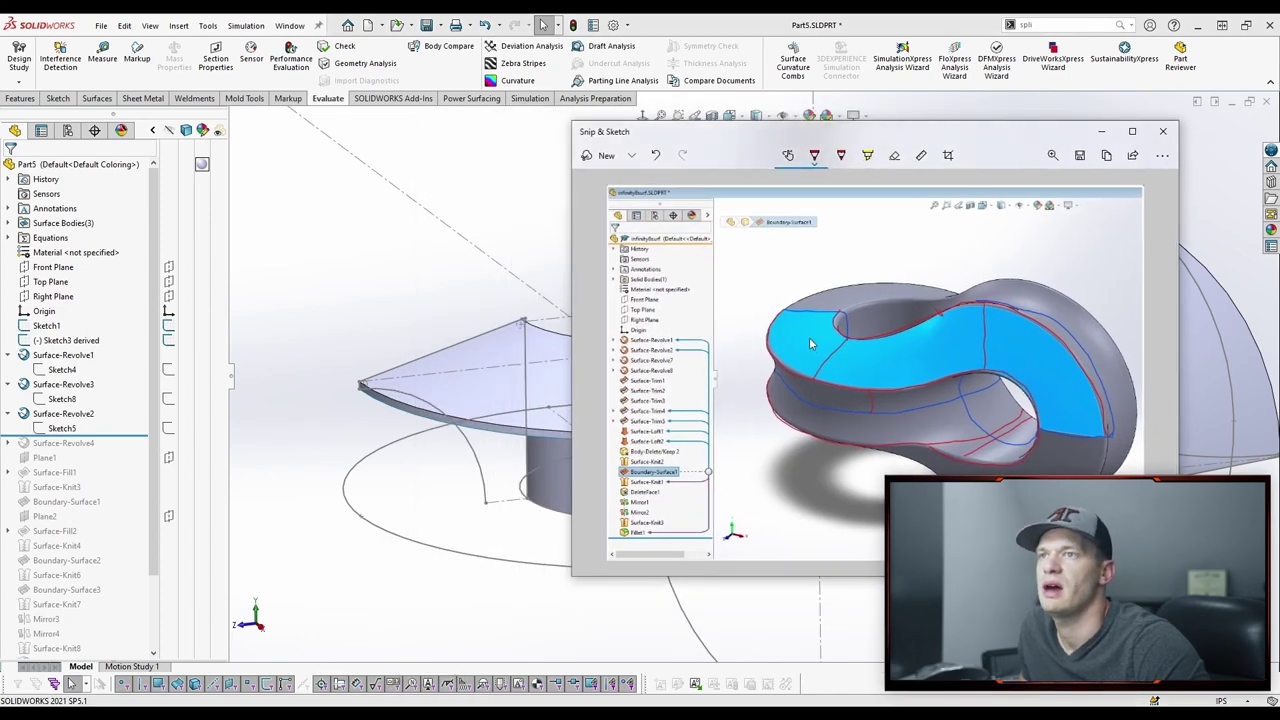
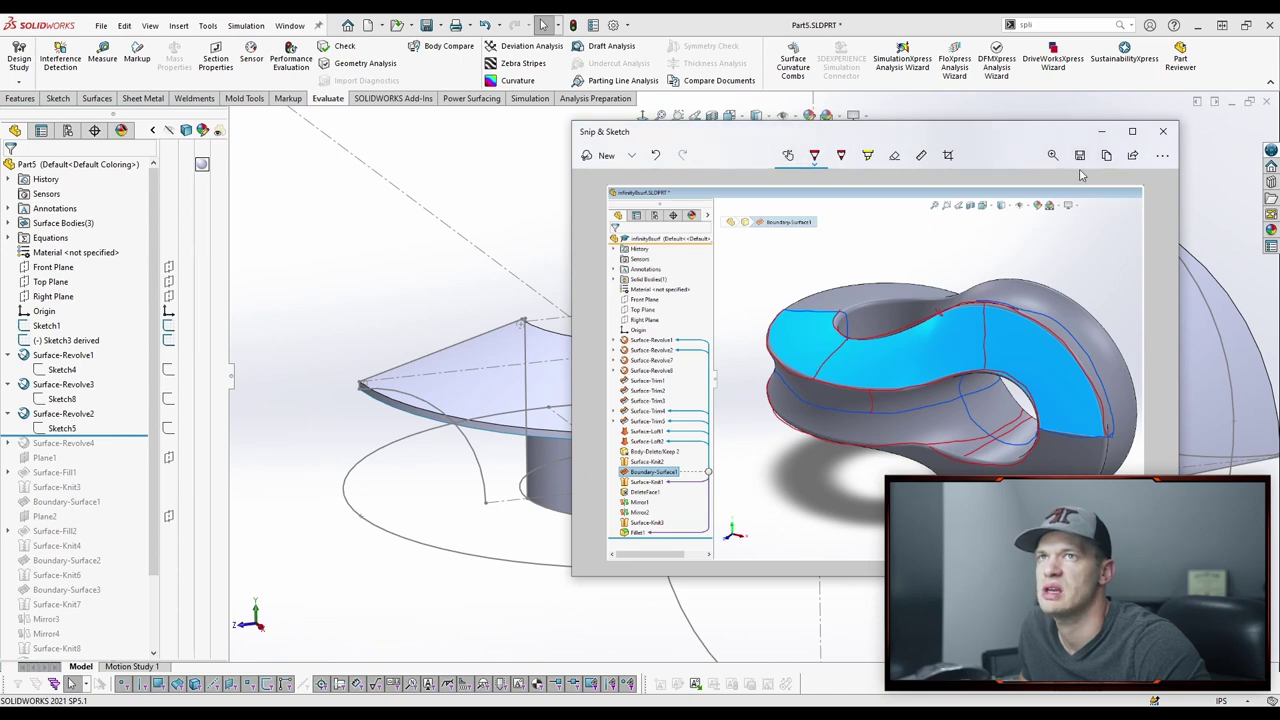
{"action": "left_click", "coordinate": [1101, 134]}
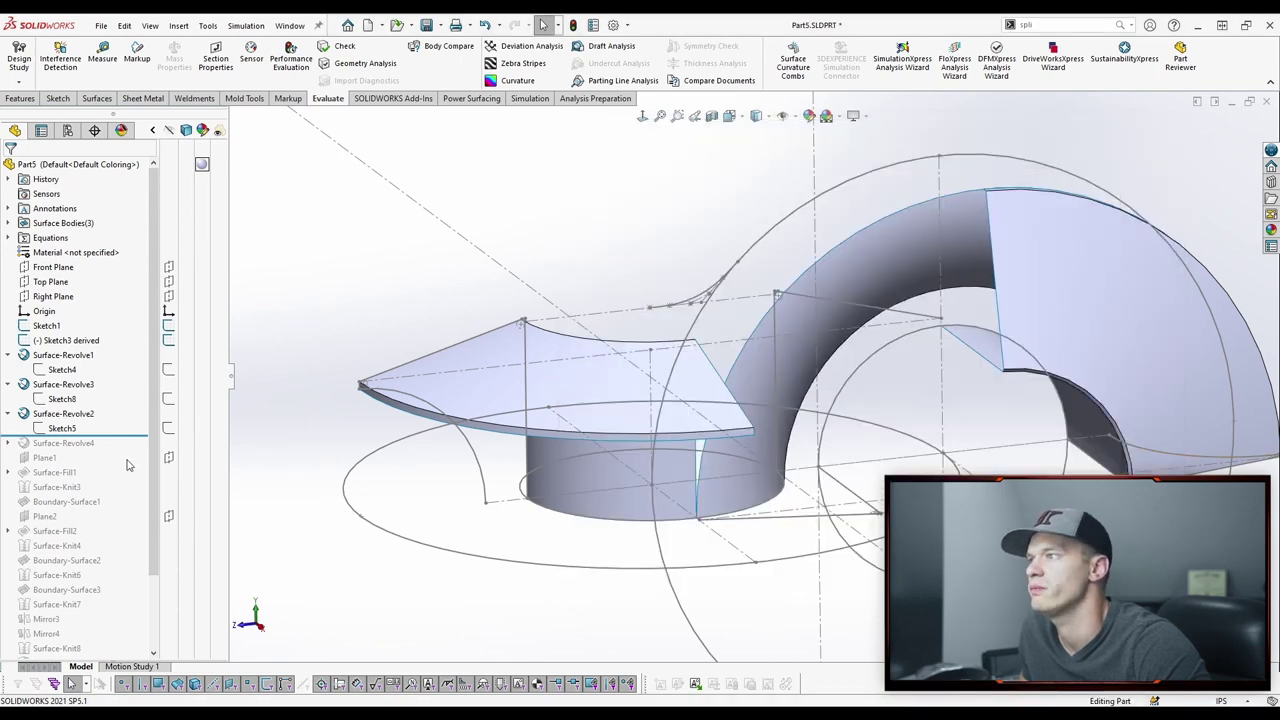
Step: Roll the history forward past Surface-Revolve4 and Plane1
{"action": "left_click_drag", "start_coordinate": [110, 436], "coordinate": [112, 451]}
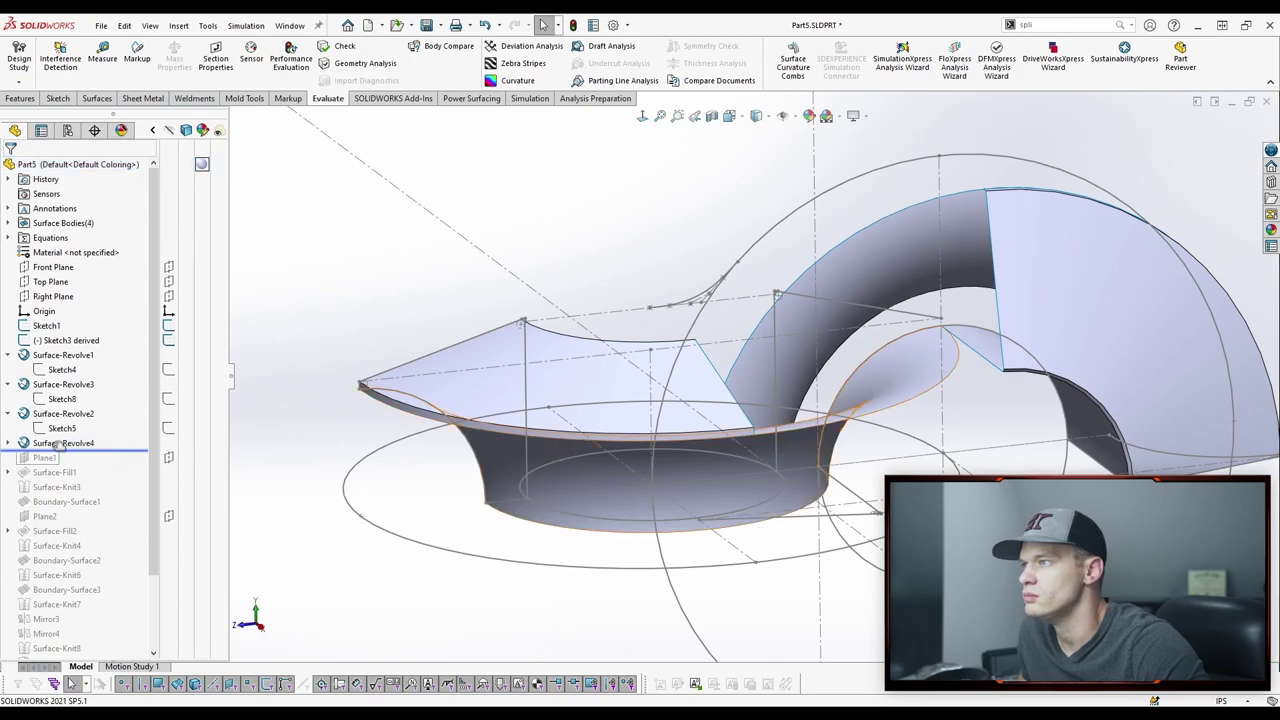
{"action": "middle_click_drag", "start_coordinate": [806, 501], "coordinate": [748, 457]}
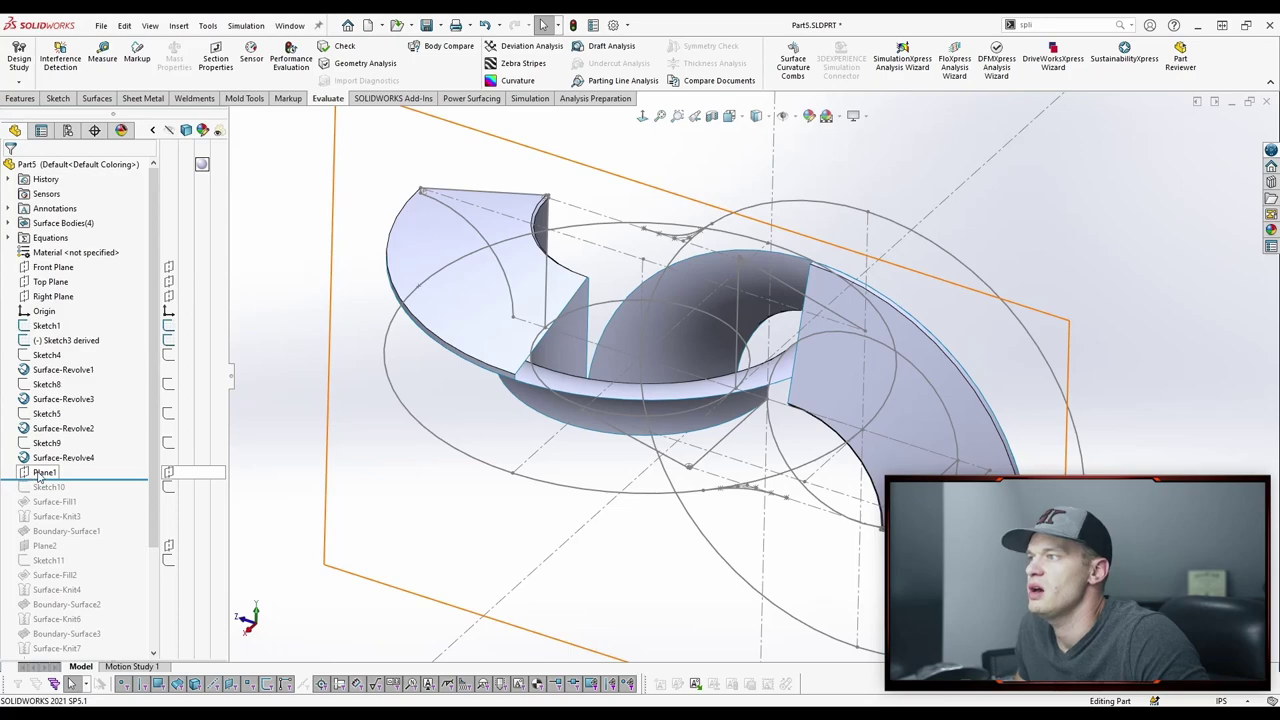
Step: Examine the Right Plane and vertex references in the Plane1 definition, and leave it without changes
{"action": "left_click", "coordinate": [38, 474]}
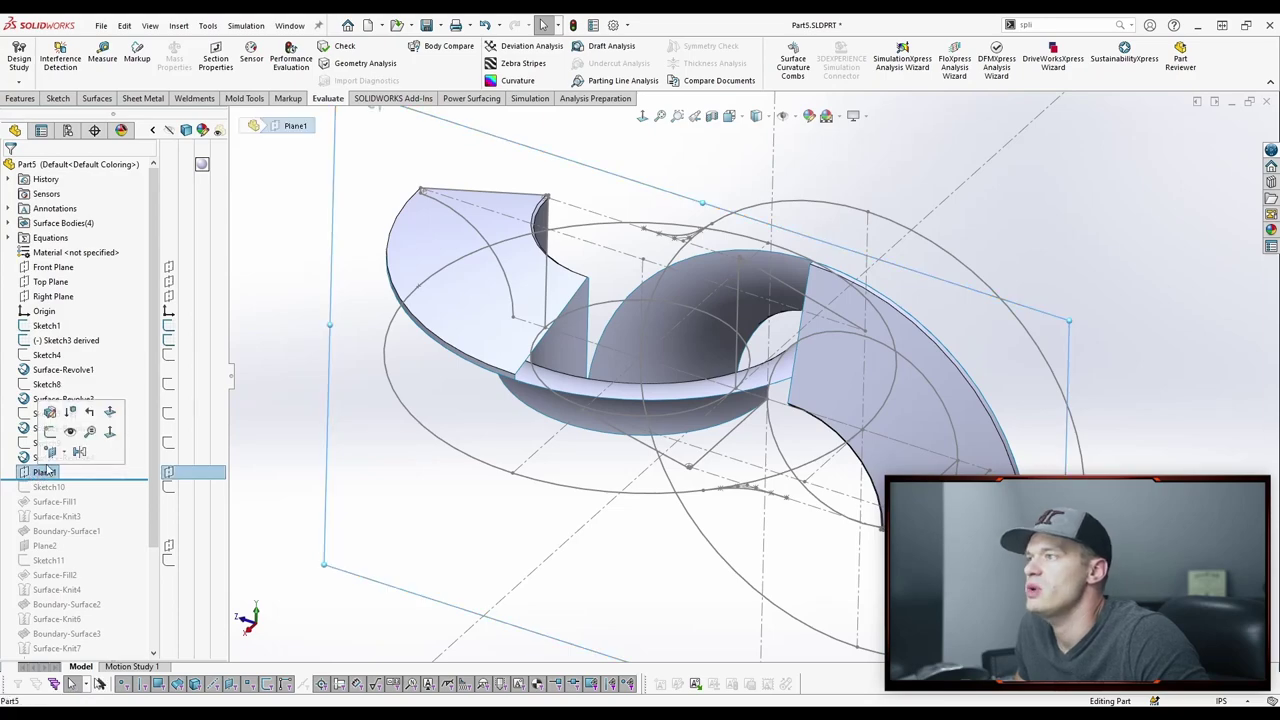
{"action": "left_click", "coordinate": [49, 414]}
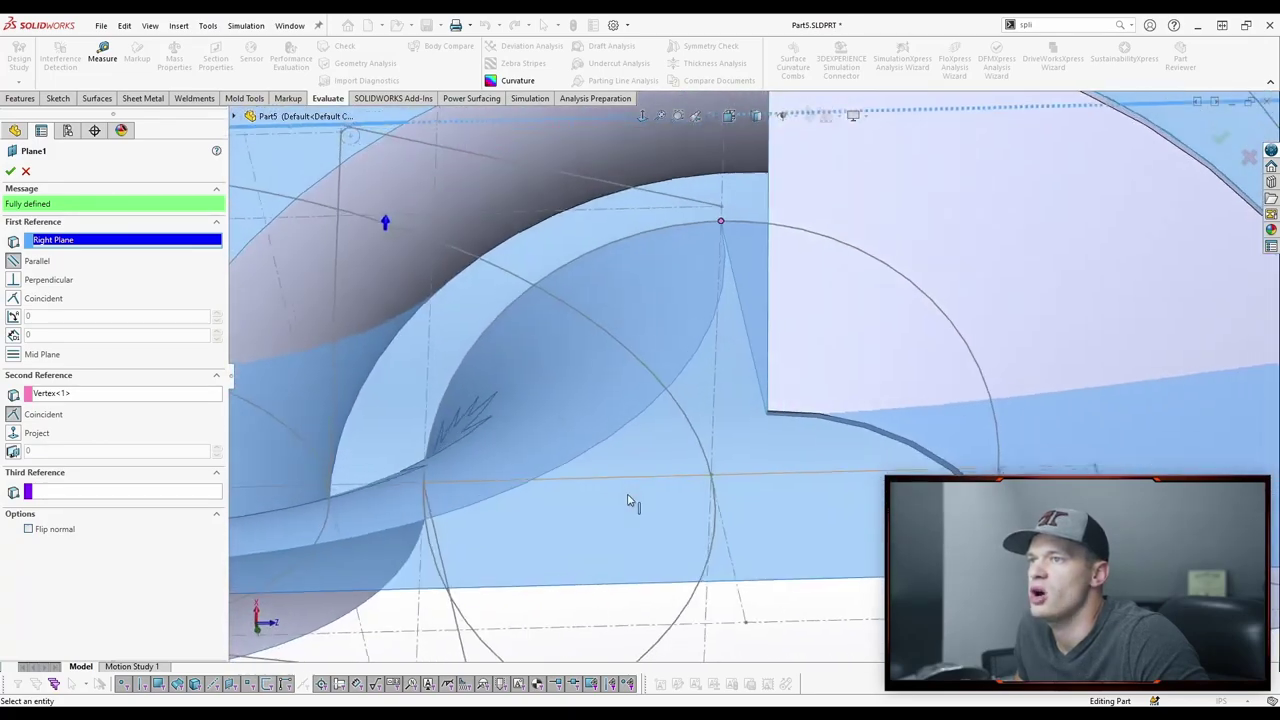
{"action": "middle_click_drag", "start_coordinate": [630, 502], "coordinate": [692, 485]}
{"action": "scroll", "coordinate": [769, 414], "scroll_direction": "up", "scroll_amount": 4}
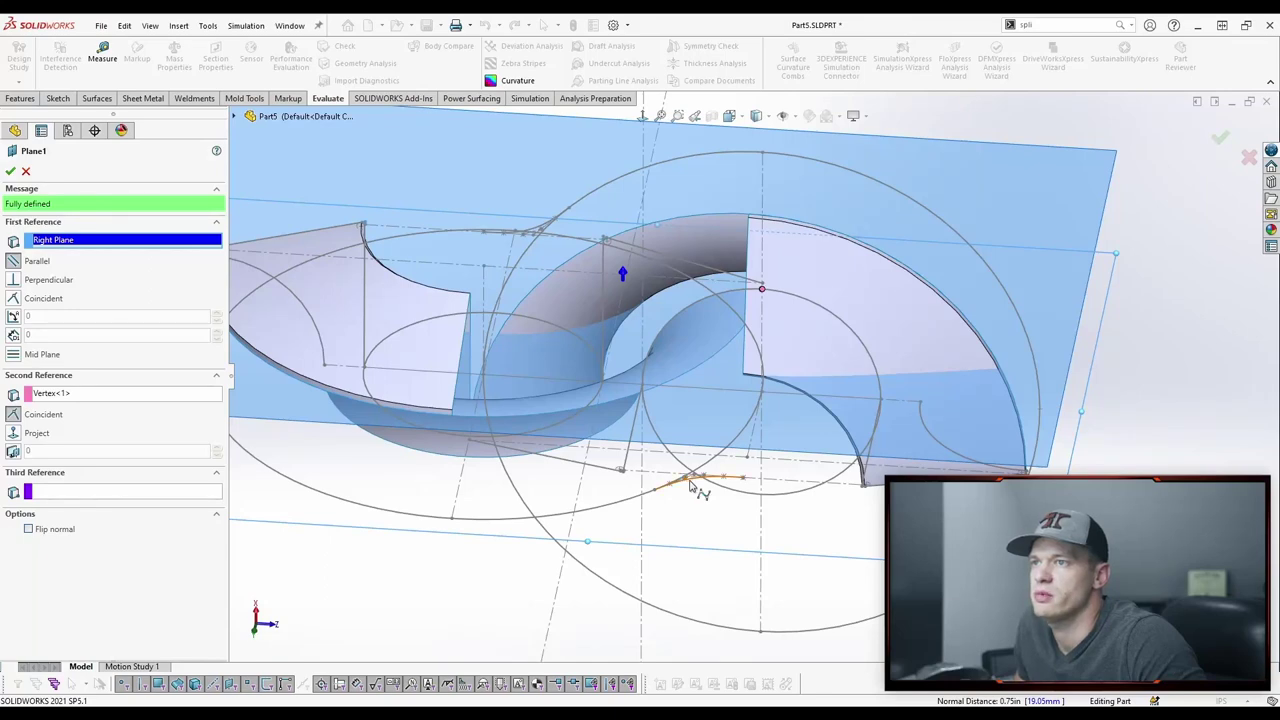
{"action": "left_click", "coordinate": [690, 485]}
{"action": "left_click", "coordinate": [26, 172]}
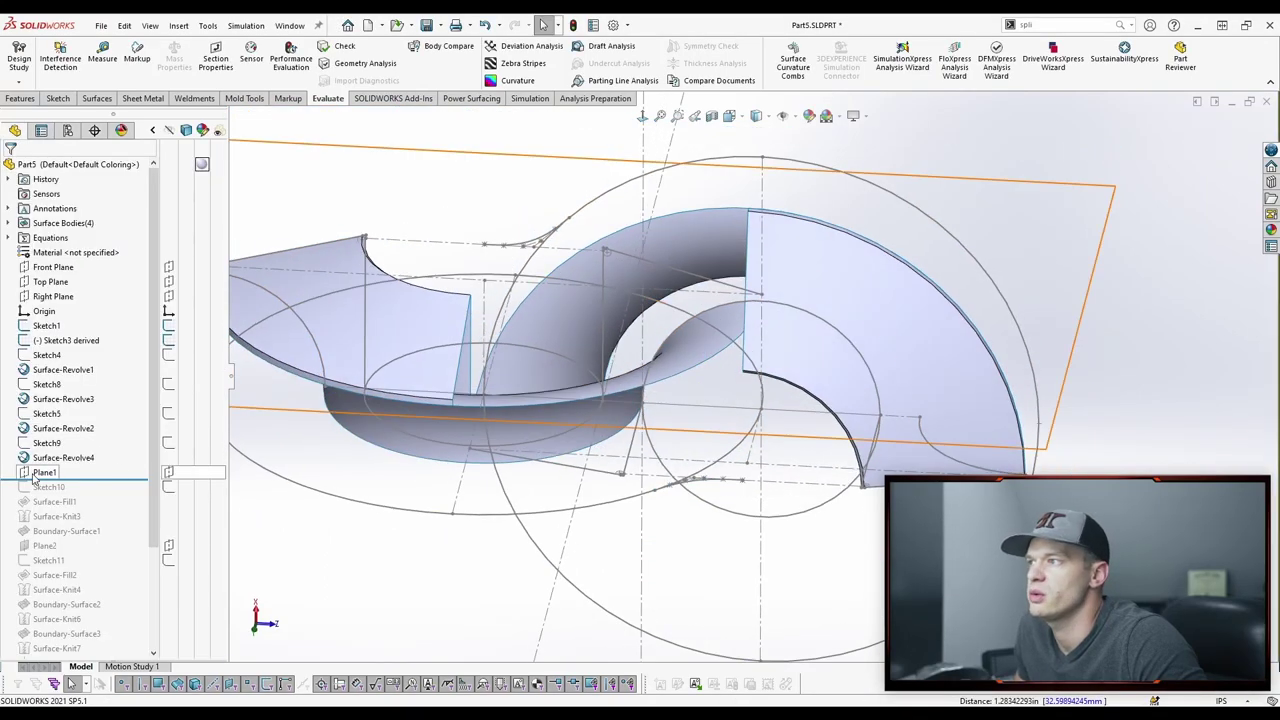
Step: Reopen the Plane1 definition, check its parallel Right Plane and coincident vertex references against the layout circle, and accept it
{"action": "left_click", "coordinate": [33, 475]}
{"action": "left_click", "coordinate": [43, 408]}
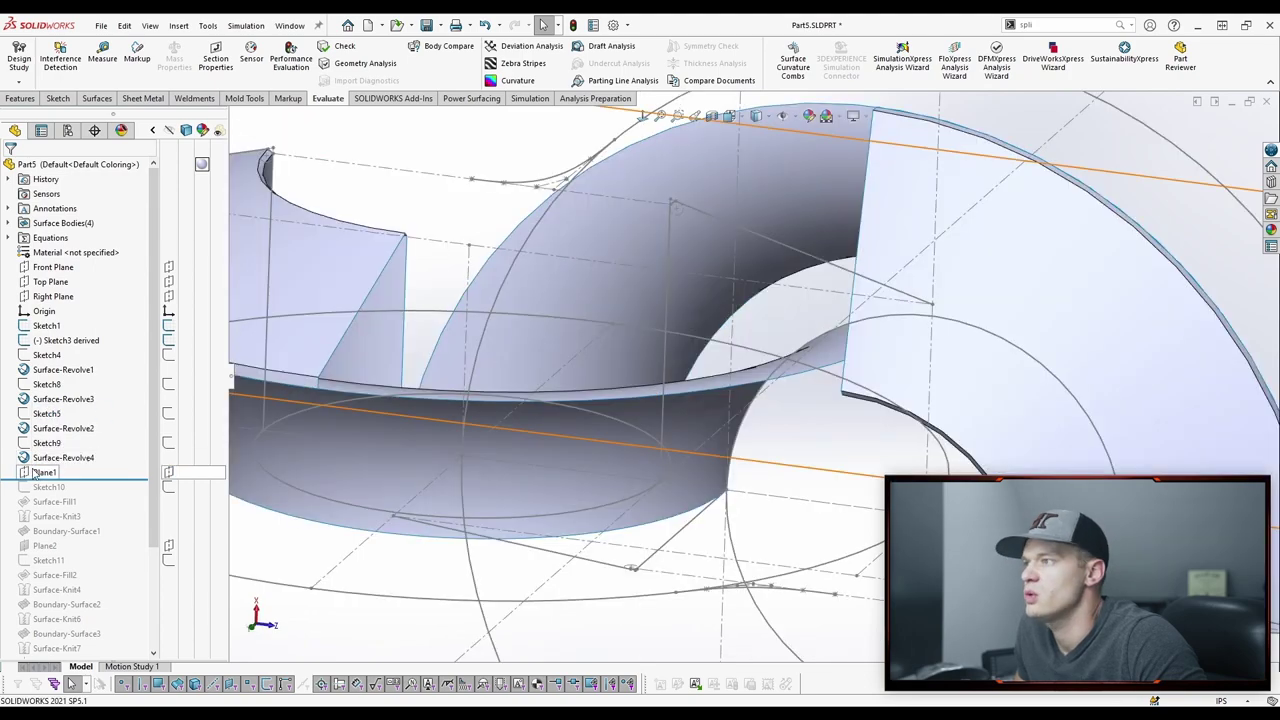
{"action": "left_click", "coordinate": [38, 474]}
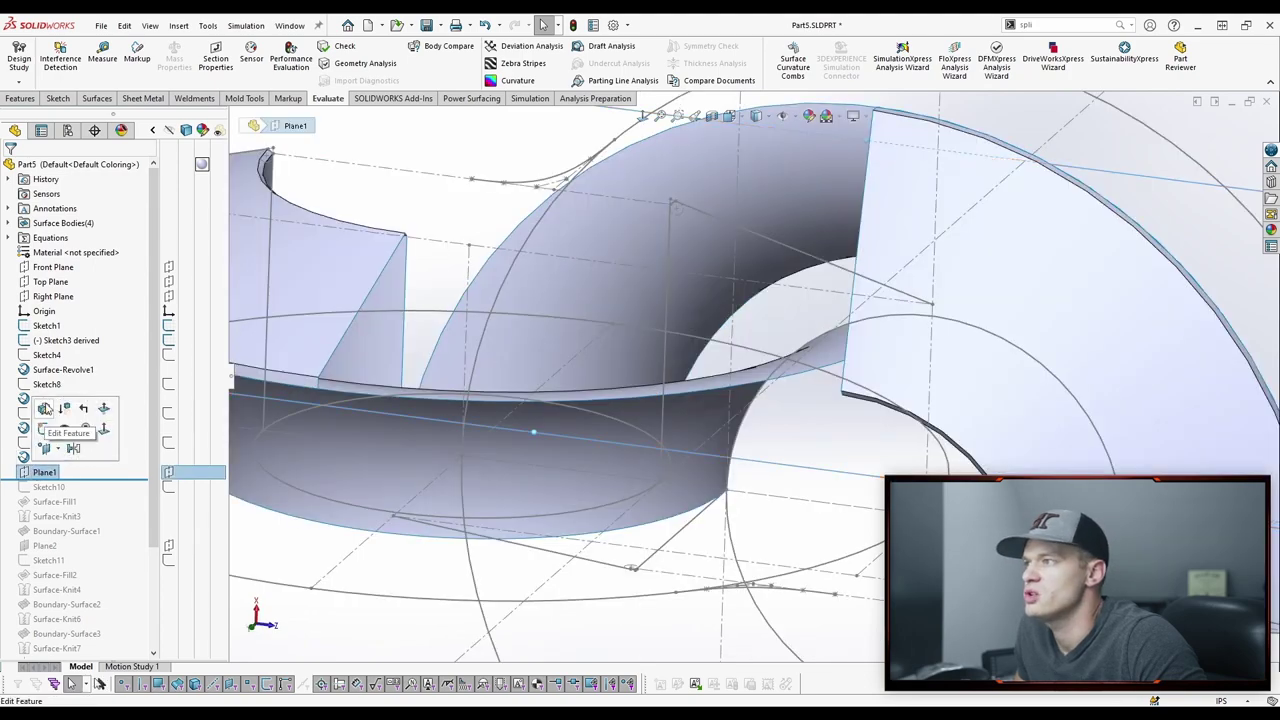
{"action": "left_click", "coordinate": [44, 409]}
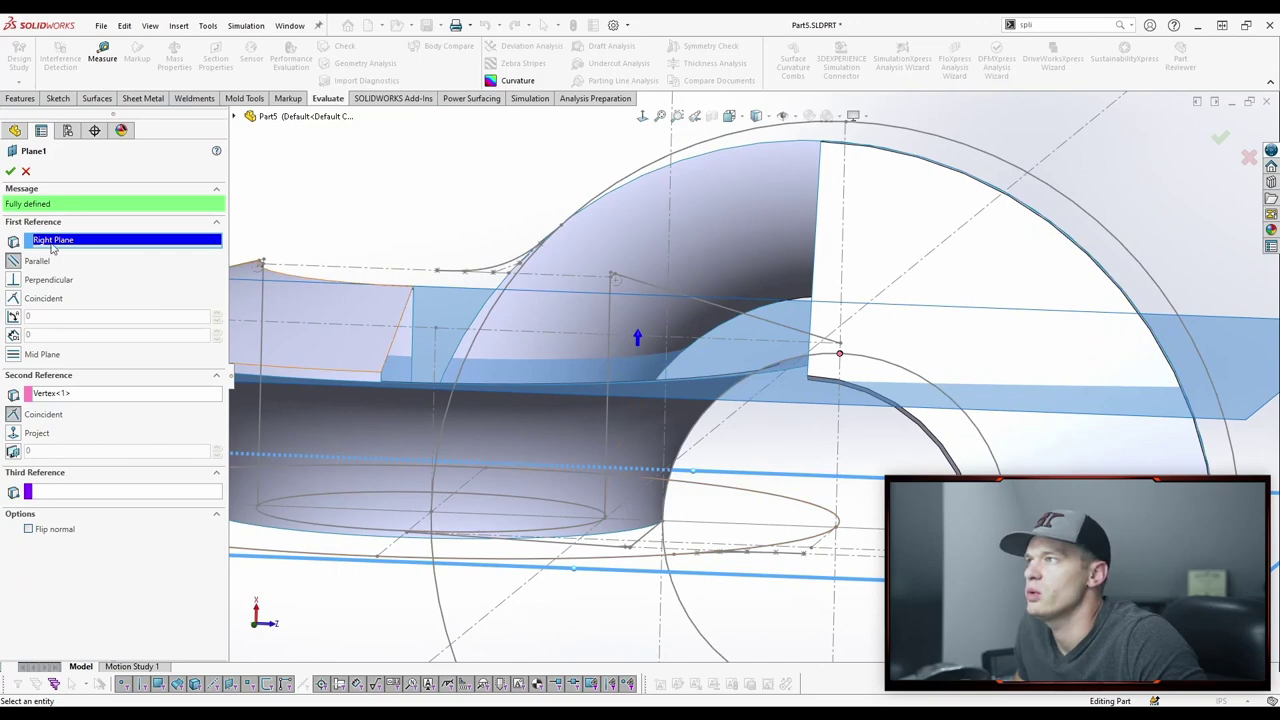
{"action": "scroll", "coordinate": [500, 343], "scroll_direction": "up", "scroll_amount": 3}
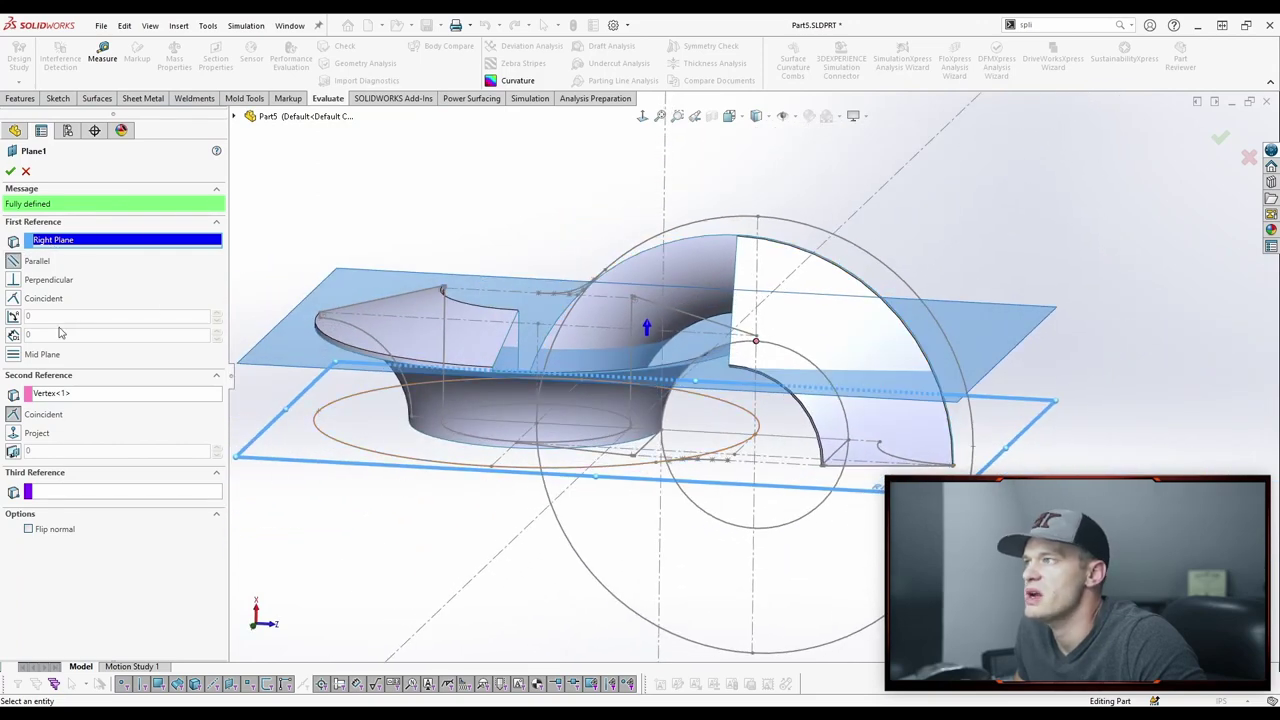
{"action": "scroll", "coordinate": [625, 378], "scroll_direction": "down", "scroll_amount": 2}
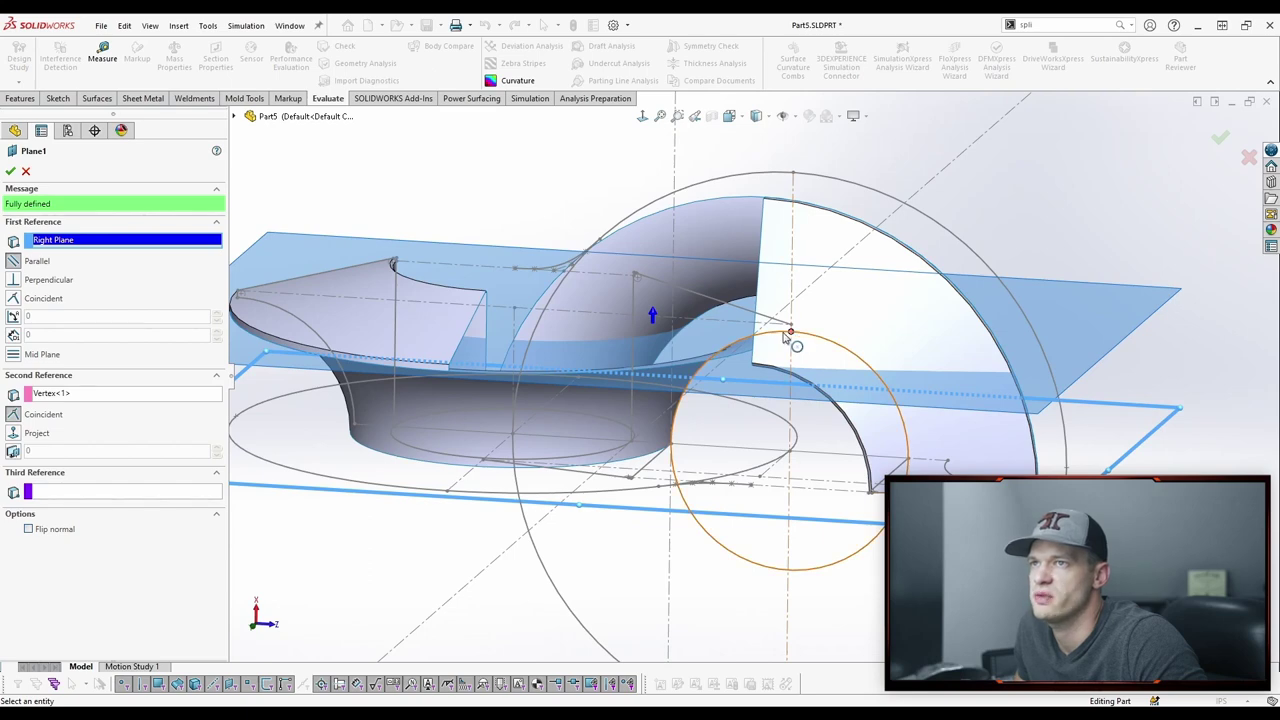
{"action": "middle_click_drag", "start_coordinate": [792, 332], "coordinate": [823, 318]}
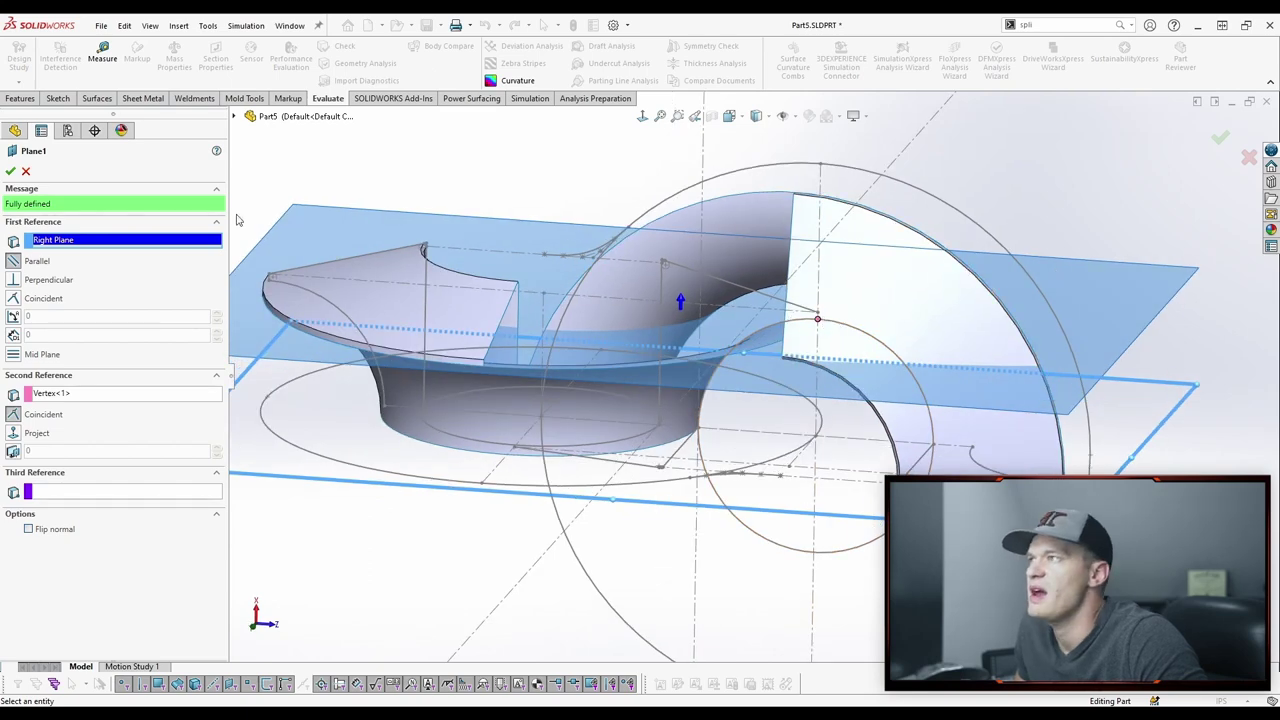
{"action": "left_click", "coordinate": [10, 171]}
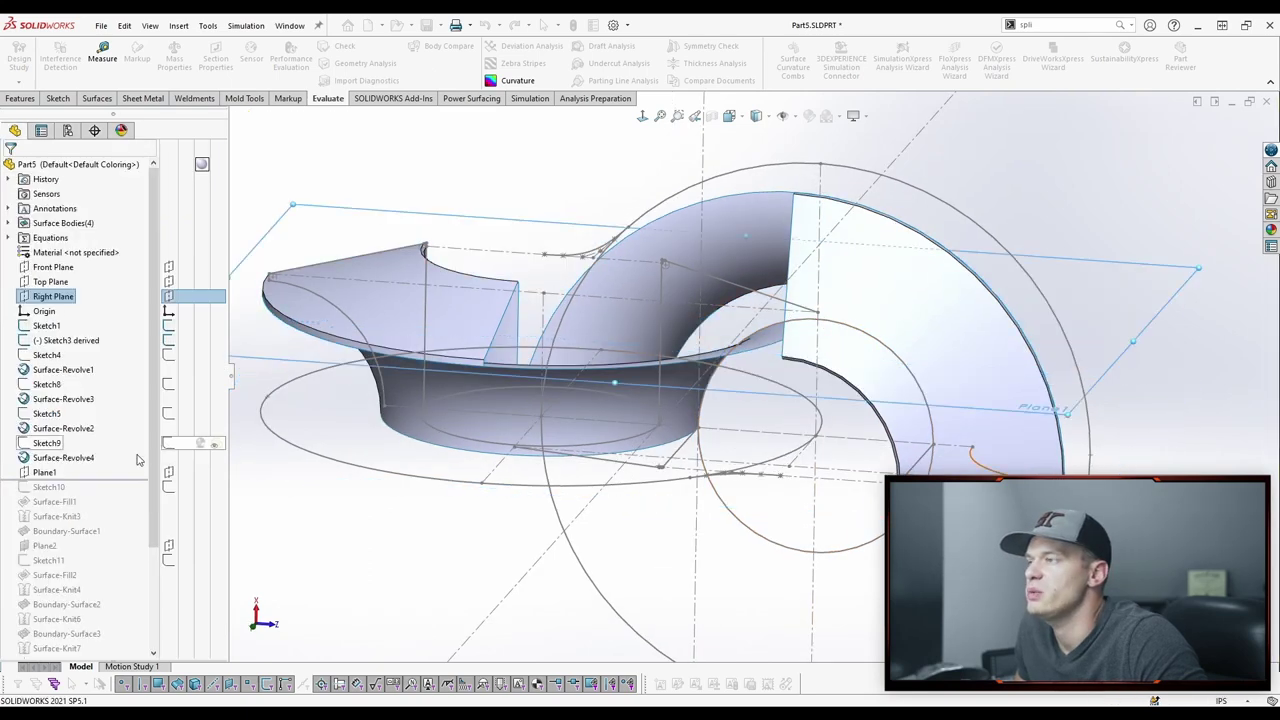
Step: Roll the history forward past Sketch10, open the sketch for editing and delete its existing curves
{"action": "left_click", "coordinate": [44, 472]}
{"action": "left_click", "coordinate": [113, 429]}
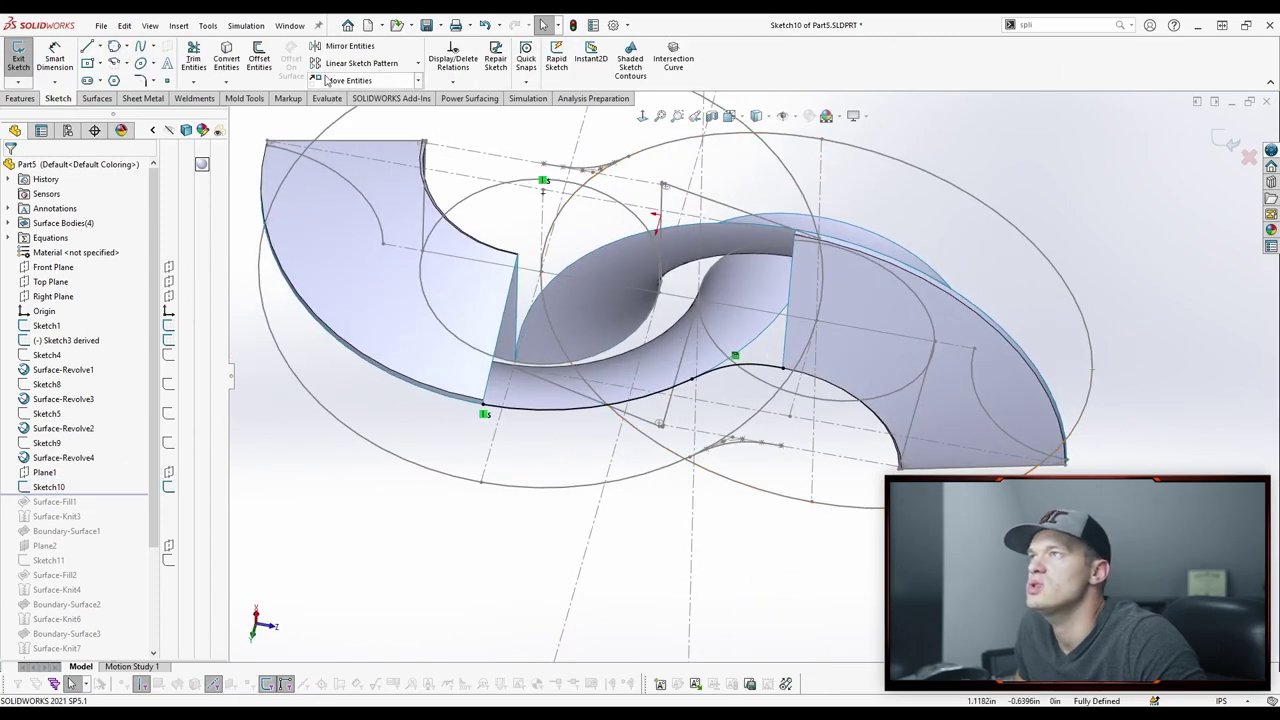
{"action": "mouse_move", "coordinate": [777, 414]}
{"action": "middle_mouse_down"}
{"action": "mouse_move", "coordinate": [729, 414]}
{"action": "mouse_move", "coordinate": [668, 452]}
{"action": "middle_mouse_up"}
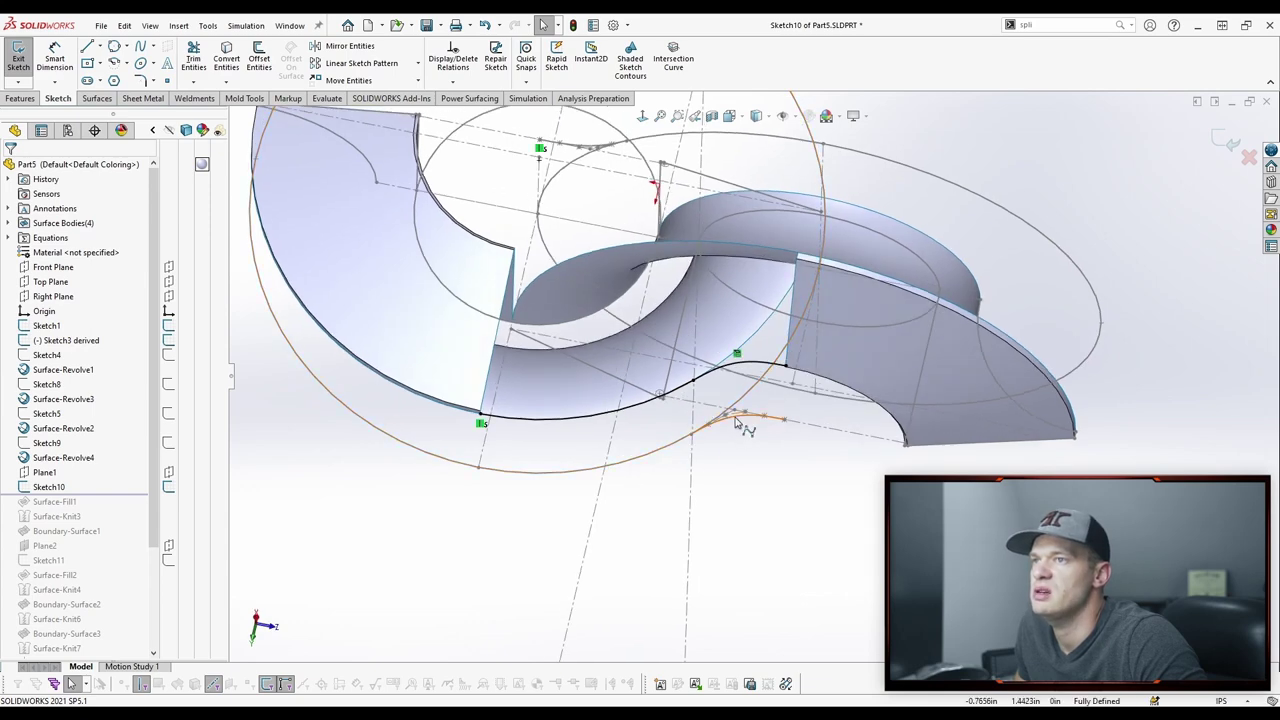
{"action": "key", "text": "Escape"}
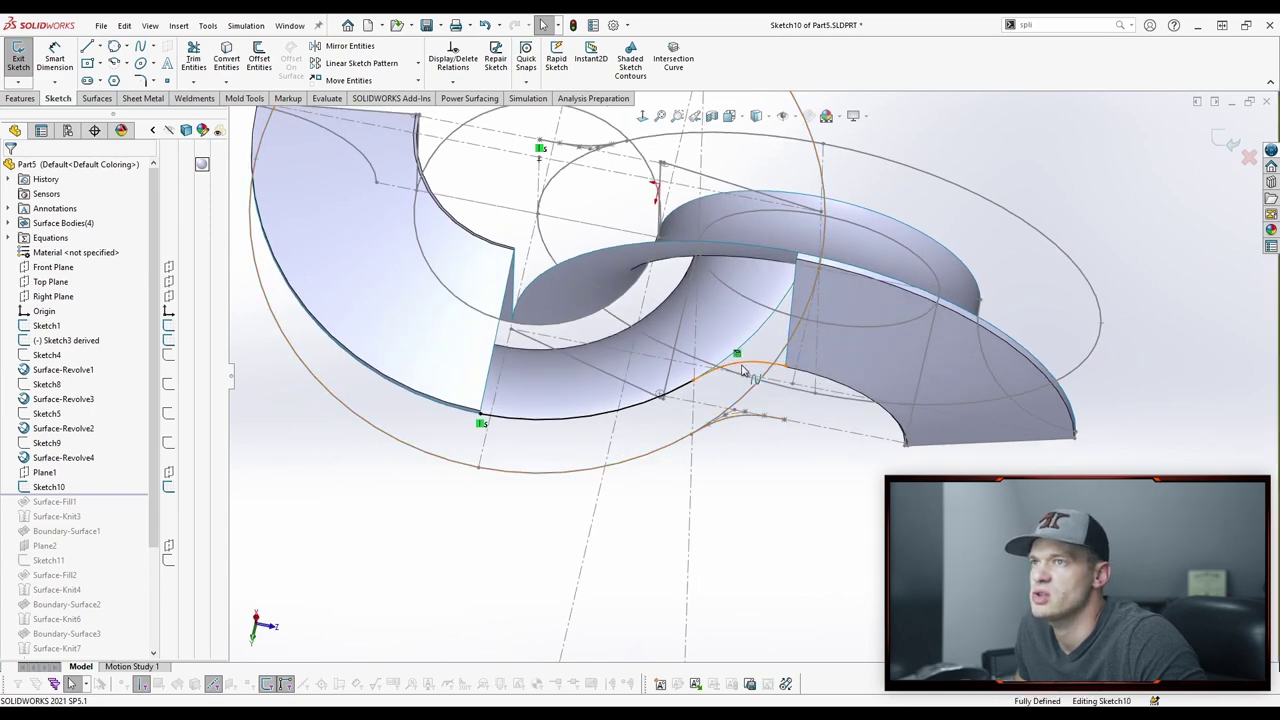
{"action": "left_click", "coordinate": [652, 397]}
{"action": "key", "text": "Delete"}
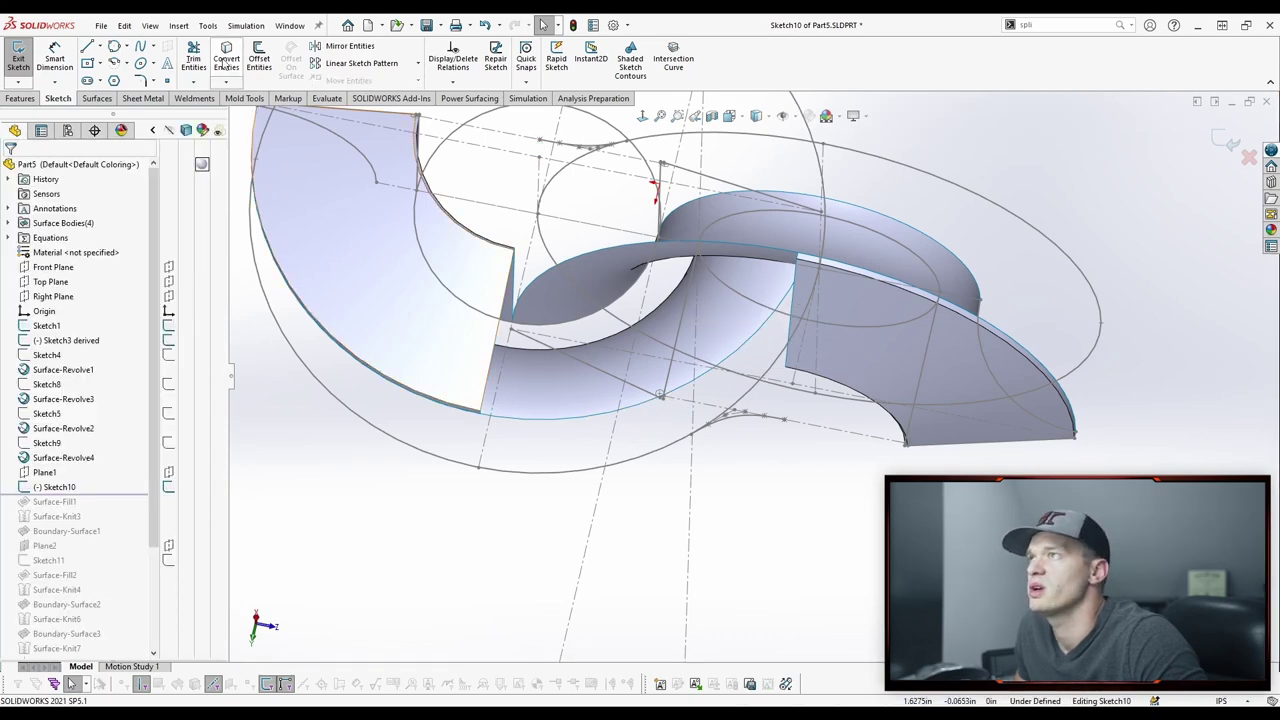
Step: Convert the large layout circle and the adjoining style spline from Sketch1 into Sketch10
{"action": "left_click", "coordinate": [226, 58]}
{"action": "left_click", "coordinate": [552, 473]}
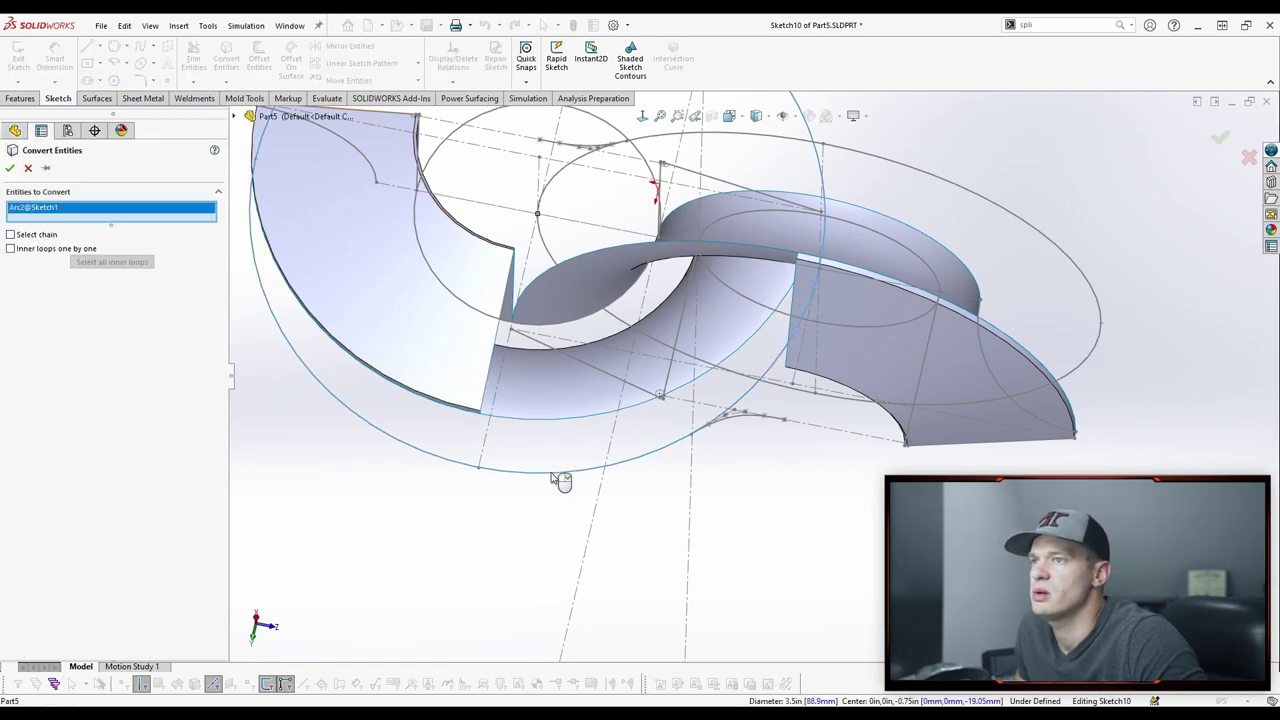
{"action": "left_click", "coordinate": [741, 424]}
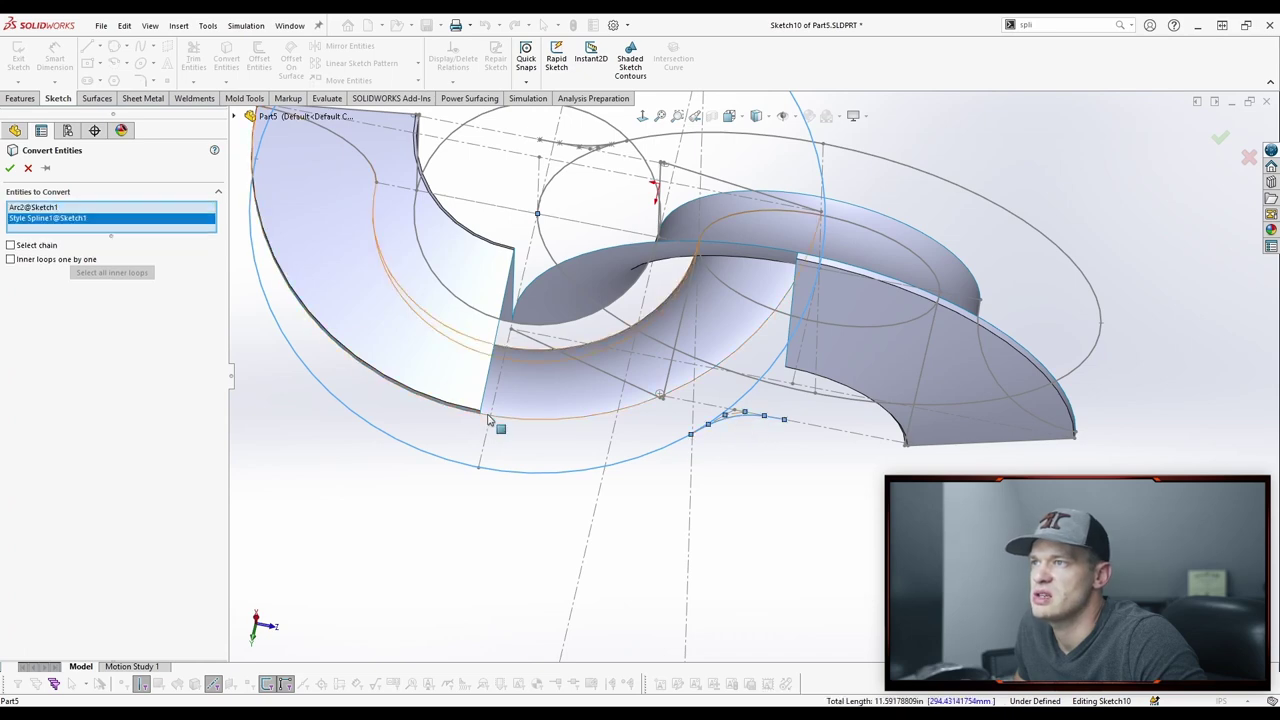
{"action": "left_click", "coordinate": [10, 168]}
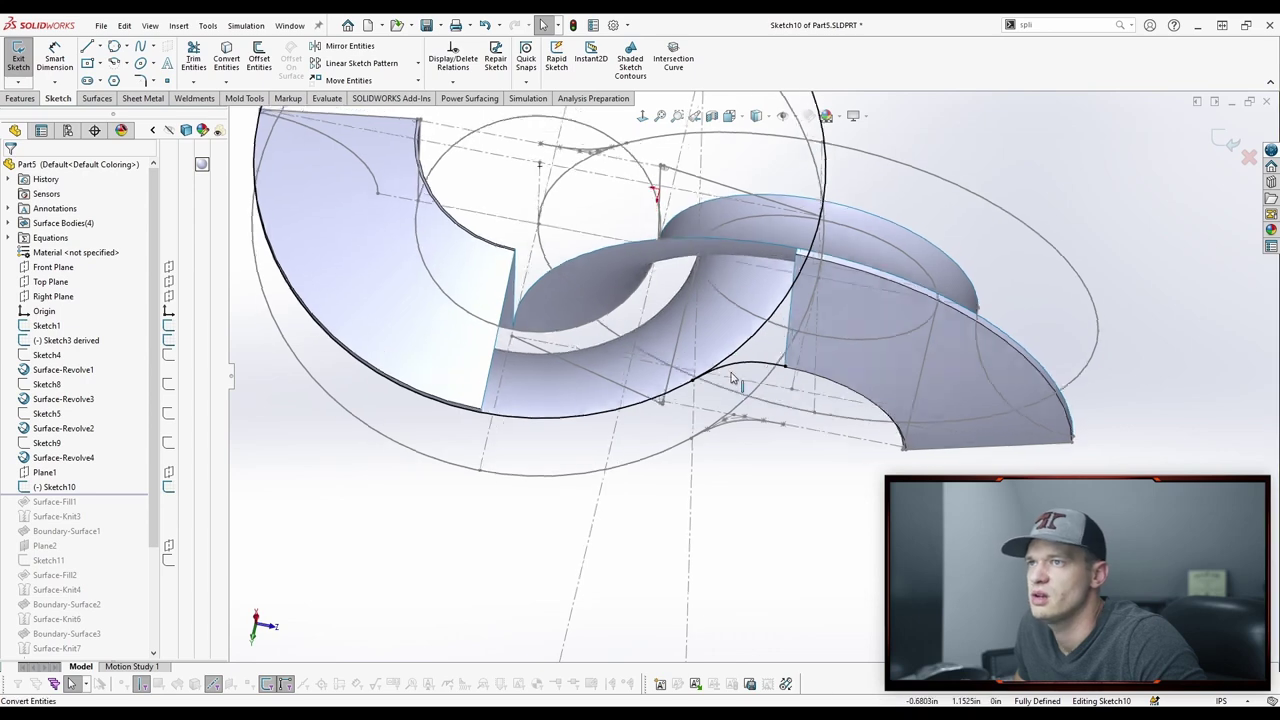
Step: Draw a short line at the end corner of Surface-Revolve1 and trim the converted circle to the arc between that corner and the spline
{"action": "middle_click_drag", "start_coordinate": [731, 378], "coordinate": [738, 396]}
{"action": "key", "text": "s"}
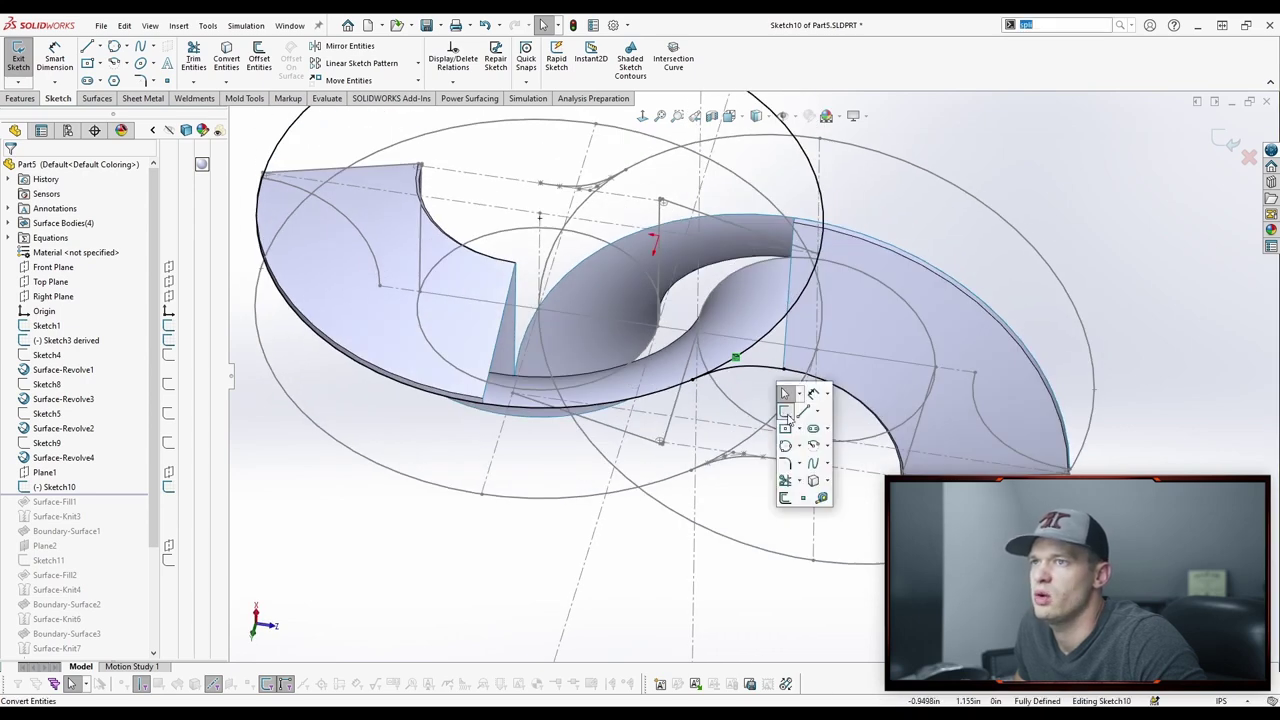
{"action": "left_click", "coordinate": [804, 411]}
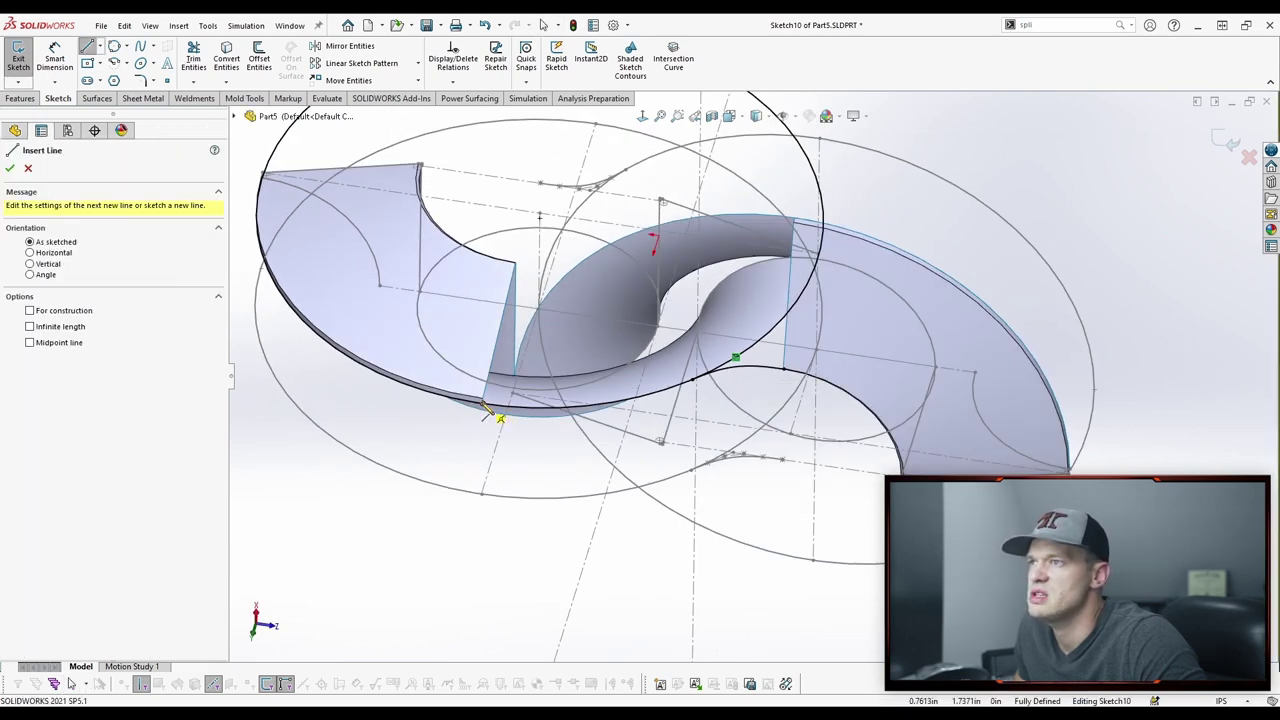
{"action": "left_click", "coordinate": [483, 403]}
{"action": "left_click", "coordinate": [475, 429]}
{"action": "key", "text": "Escape"}
{"action": "key", "text": "s"}
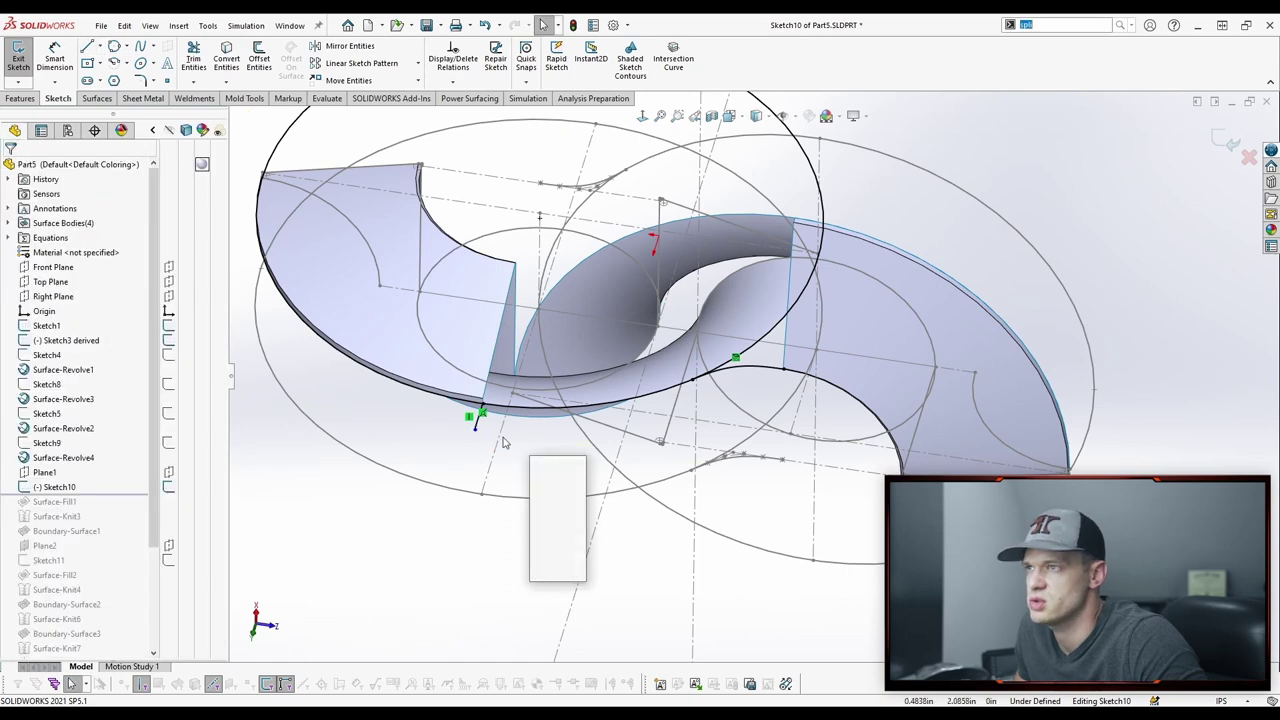
{"action": "left_click", "coordinate": [540, 570]}
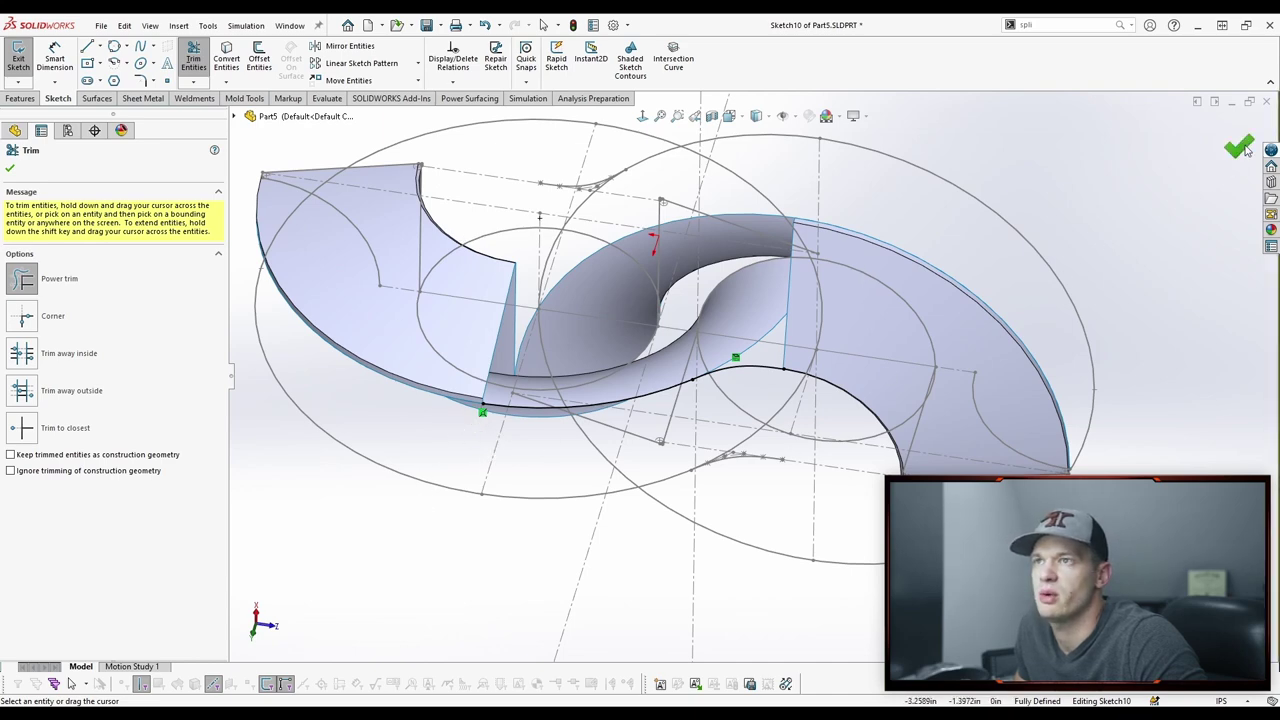
{"action": "left_click", "coordinate": [1244, 149]}
Step: Rebuild and exit Sketch10, and roll the history forward past Surface-Fill1
{"action": "middle_click_drag", "start_coordinate": [720, 427], "coordinate": [712, 383]}
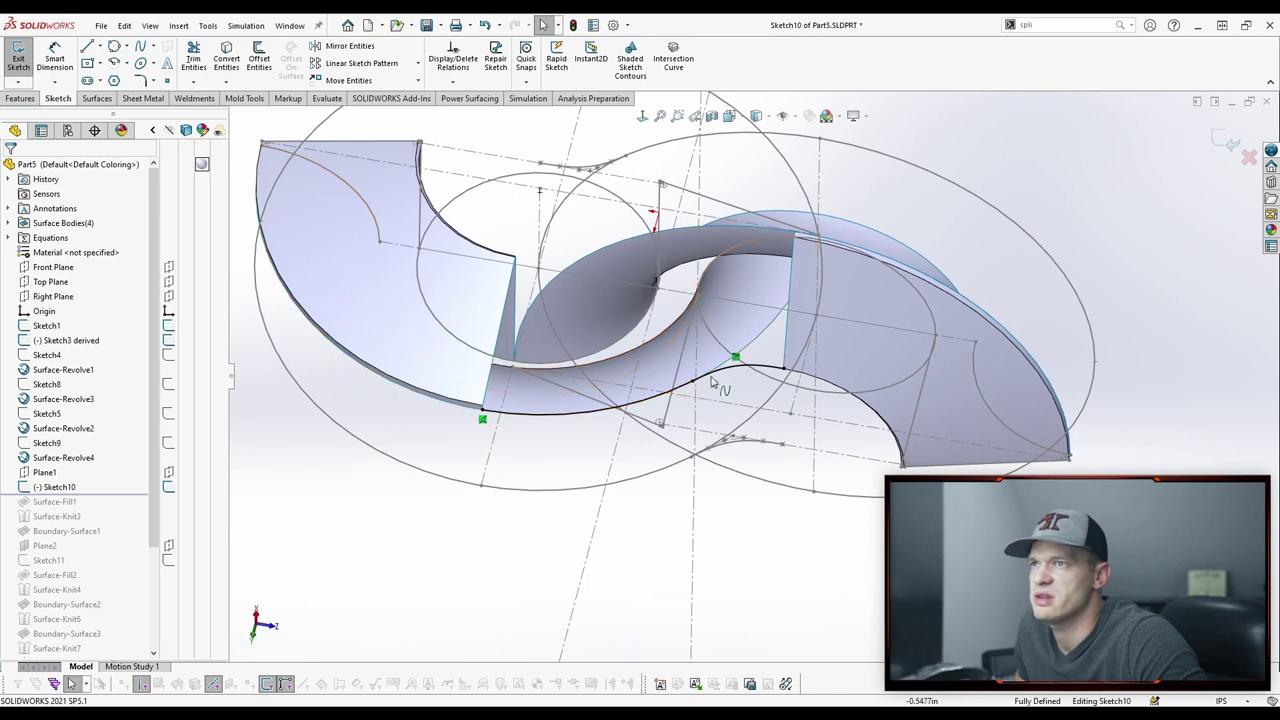
{"action": "key", "text": "ctrl+b"}
{"action": "left_click_drag", "start_coordinate": [104, 493], "coordinate": [108, 503]}
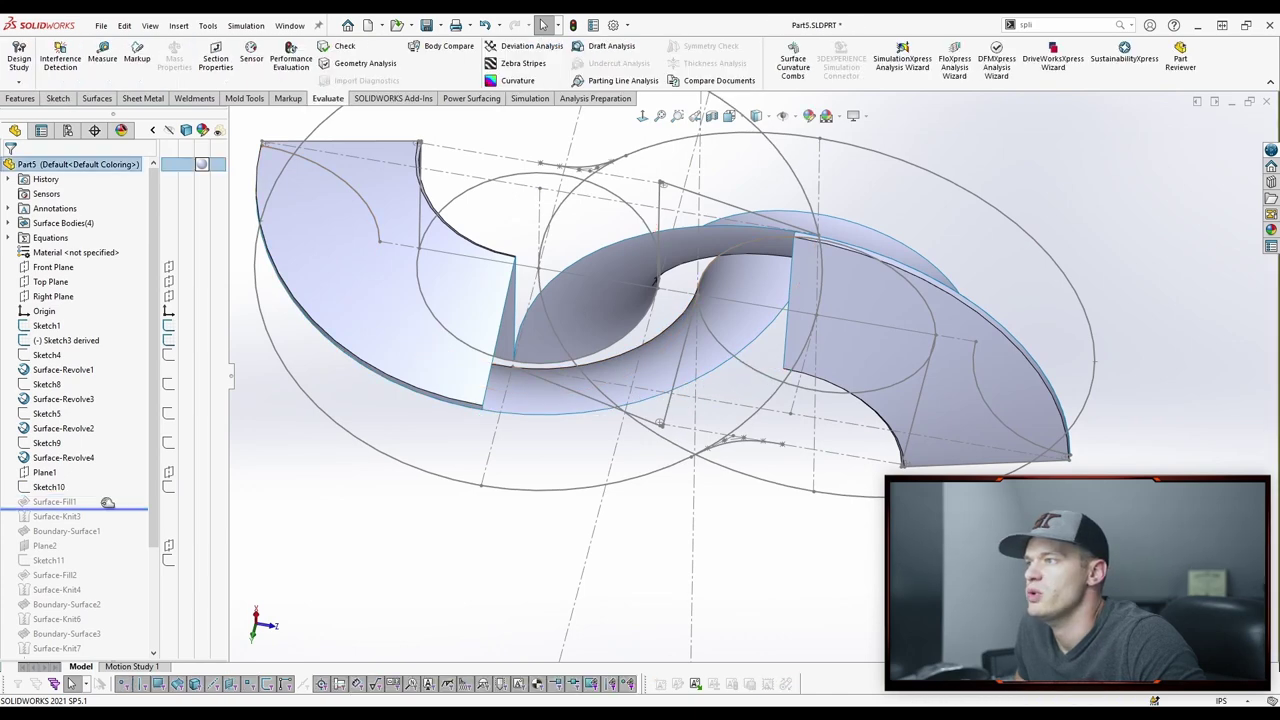
{"action": "middle_click_drag", "start_coordinate": [740, 470], "coordinate": [690, 440]}
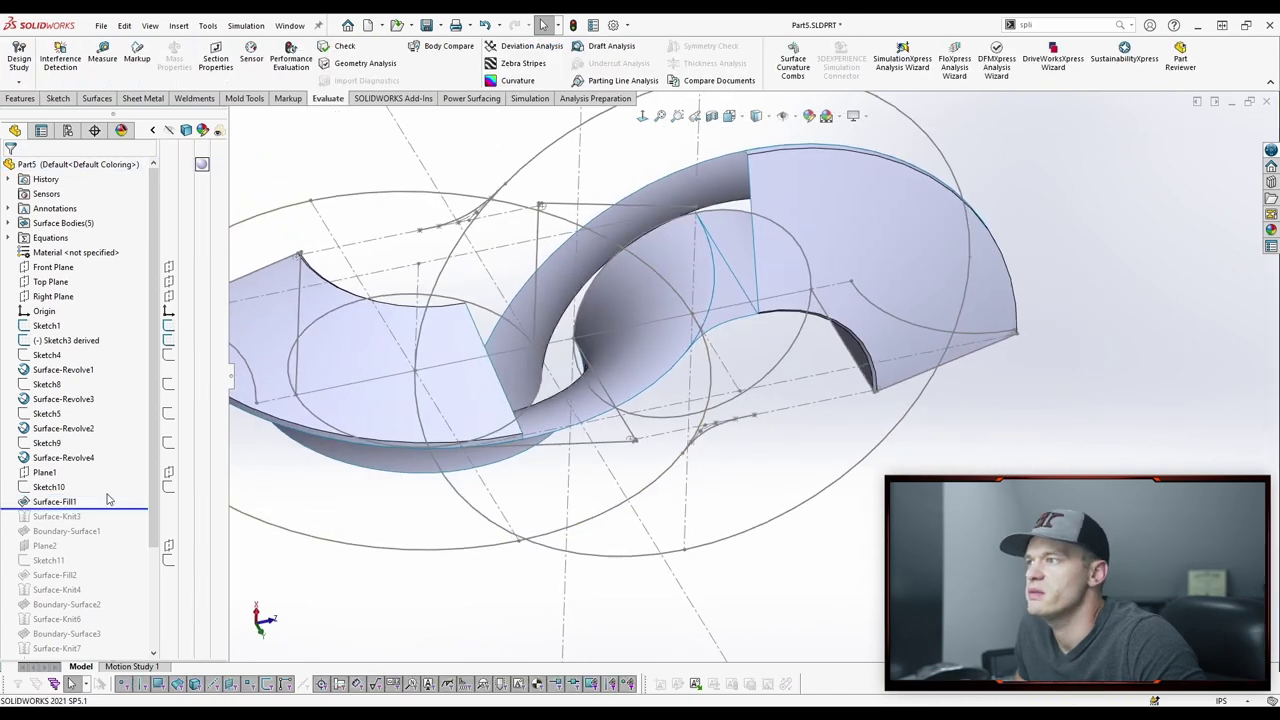
Step: Open Surface-Fill1 for editing and clear all its patch boundary selections
{"action": "right_click", "coordinate": [60, 501]}
{"action": "left_click", "coordinate": [69, 395]}
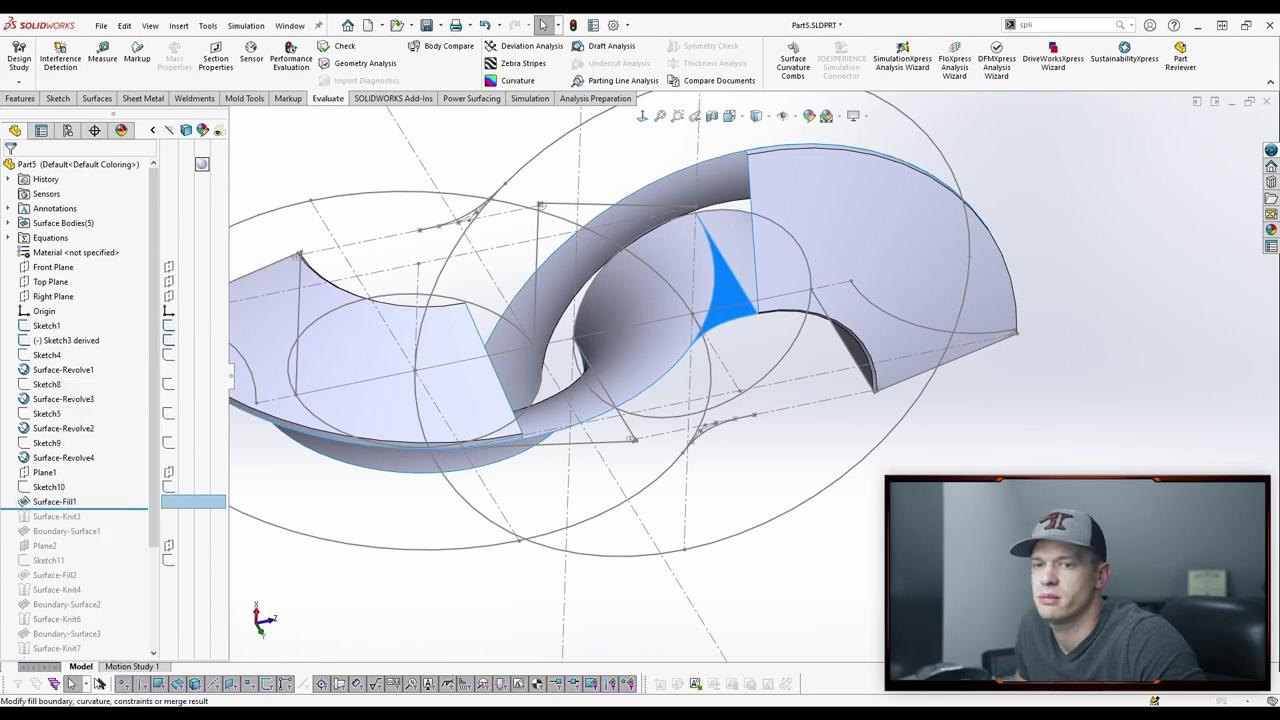
{"action": "right_click", "coordinate": [118, 255]}
{"action": "left_click", "coordinate": [162, 262]}
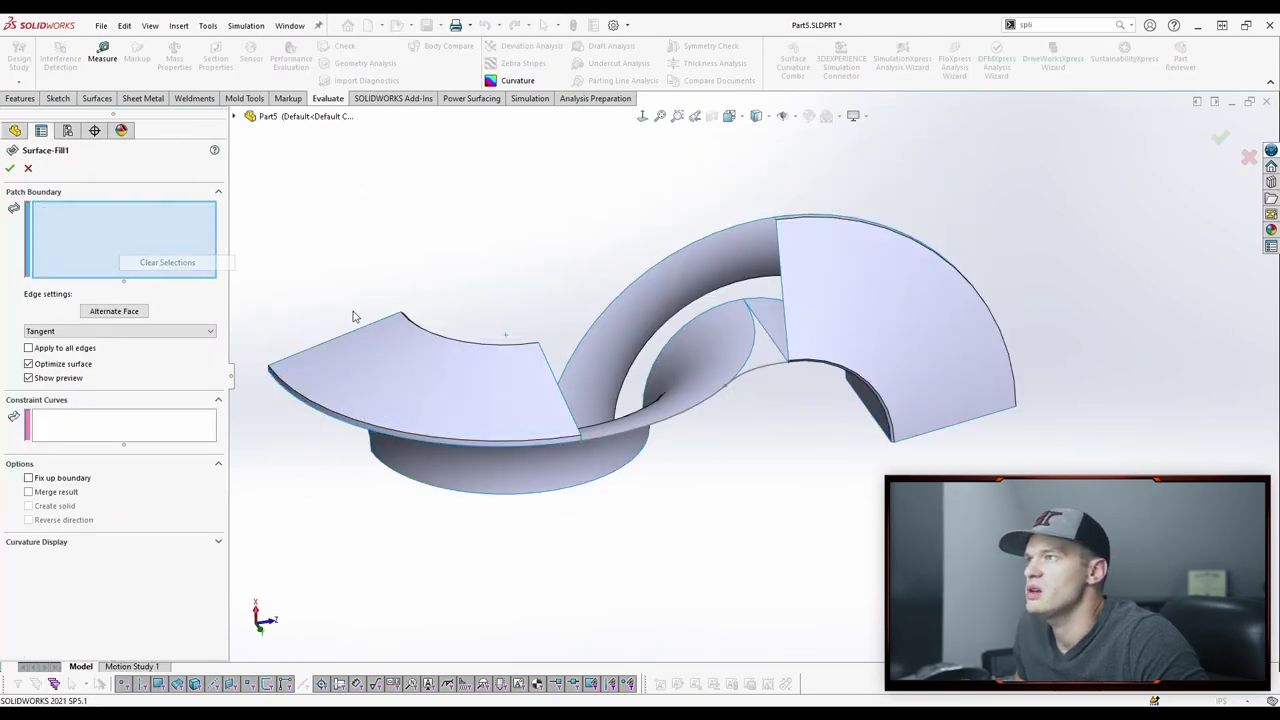
Step: Define the fill boundary with Sketch10 at Contact and the two adjacent surface edges at Tangent, enable Merge result, and accept
{"action": "scroll", "coordinate": [733, 417], "scroll_direction": "down", "scroll_amount": 5}
{"action": "scroll", "coordinate": [733, 417], "scroll_direction": "down", "scroll_amount": 1}
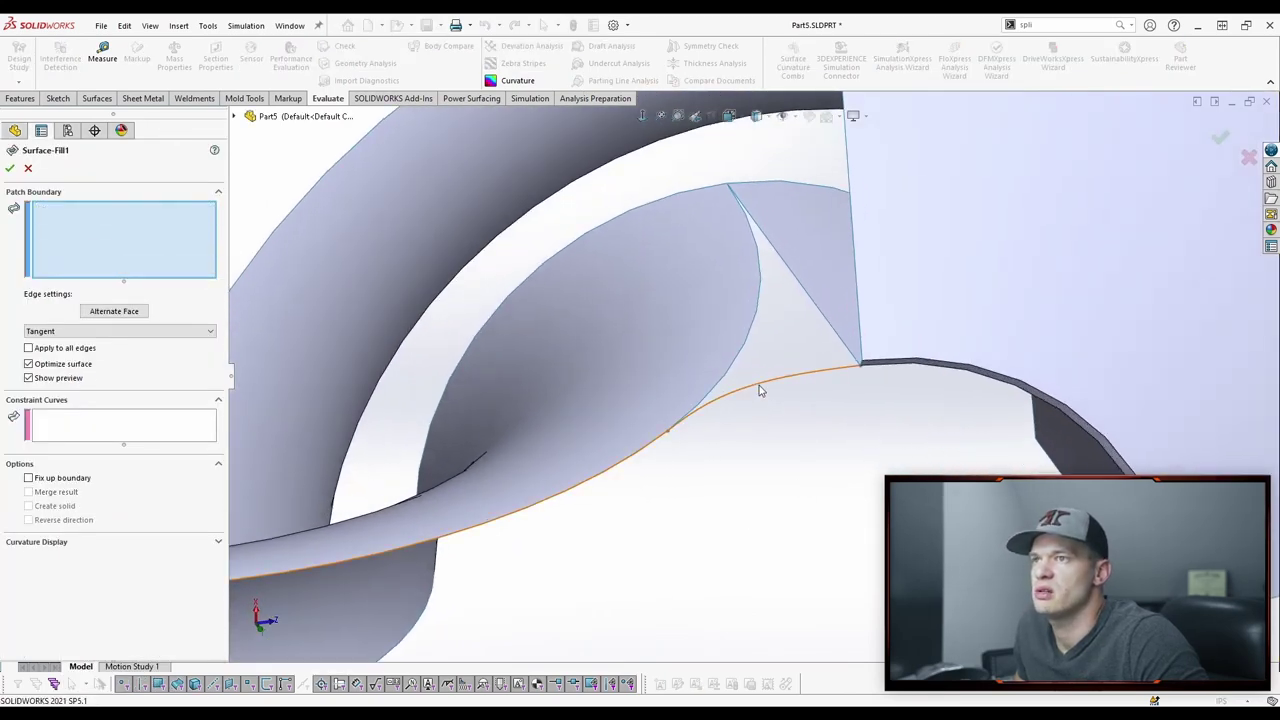
{"action": "left_click", "coordinate": [761, 387]}
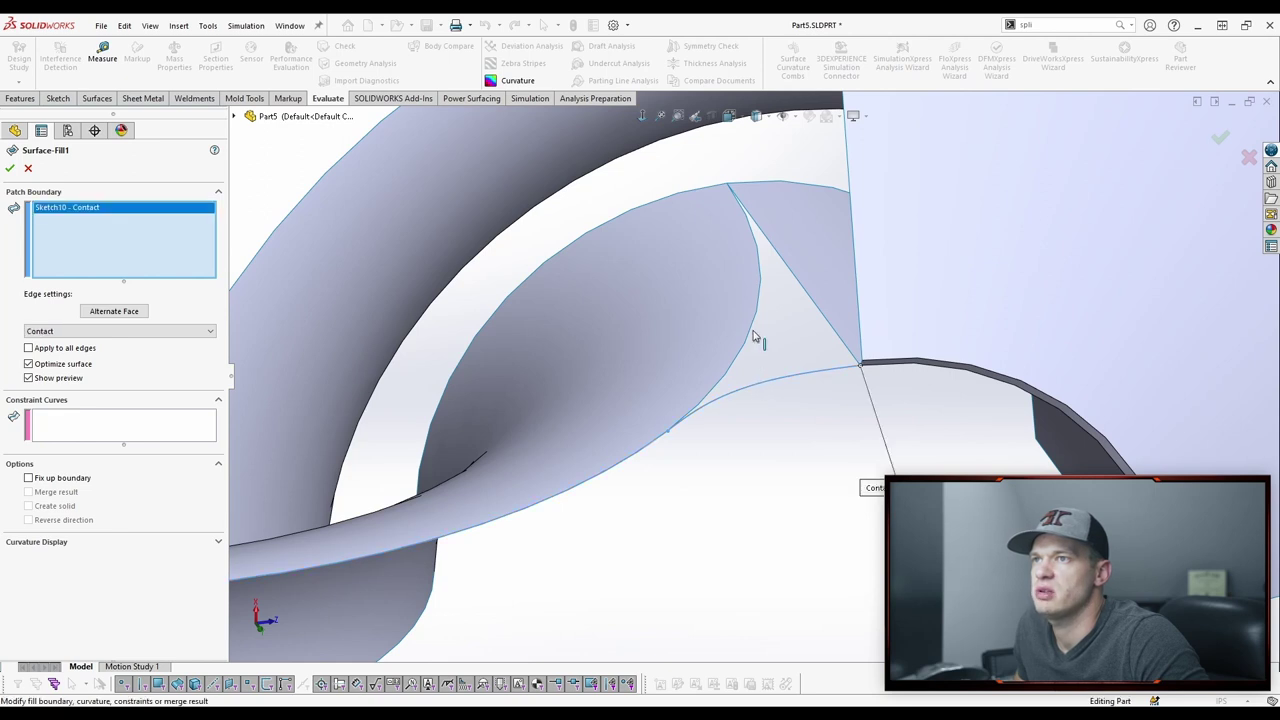
{"action": "left_click", "coordinate": [755, 337]}
{"action": "left_click", "coordinate": [814, 305]}
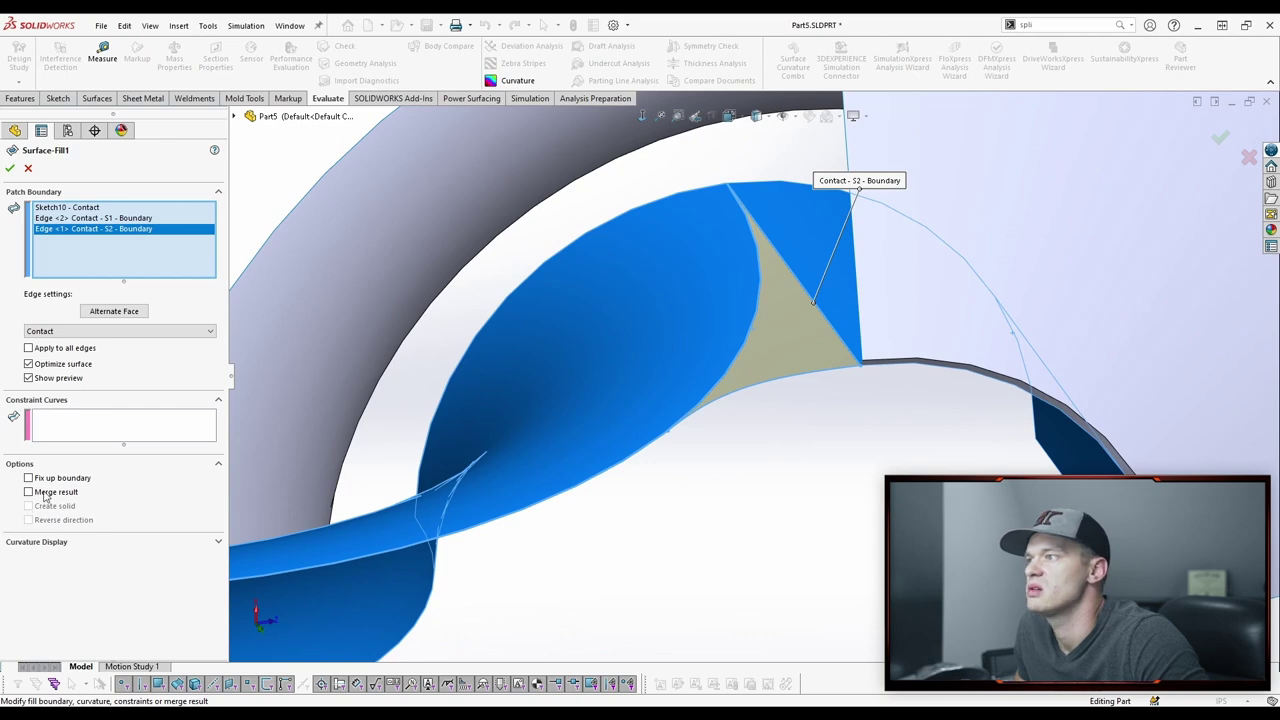
{"action": "left_click", "coordinate": [50, 494]}
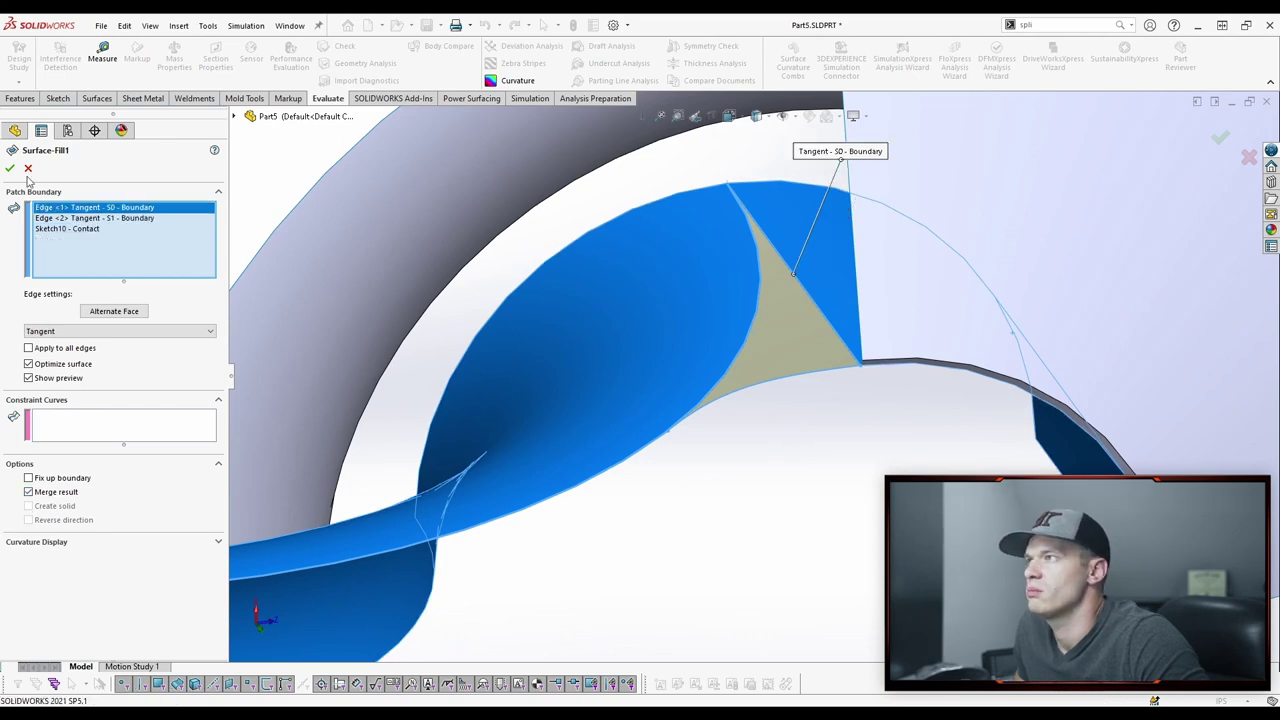
{"action": "left_click", "coordinate": [10, 169]}
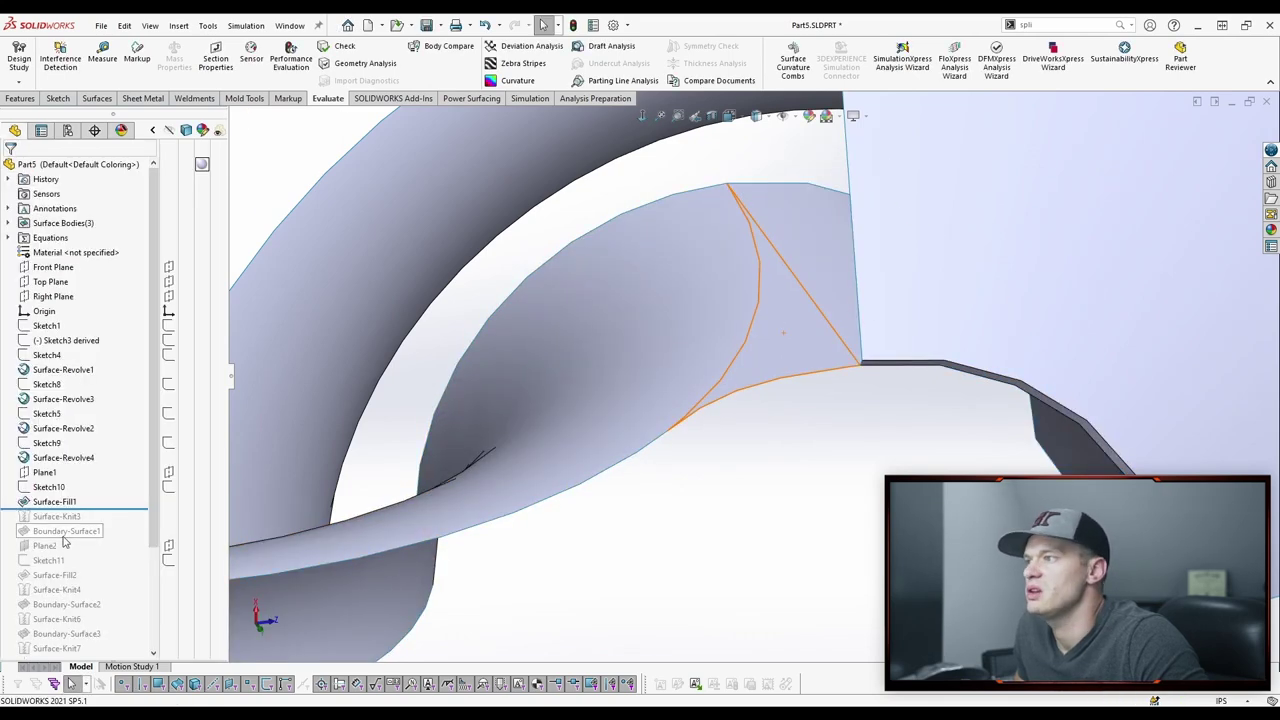
Step: Remove Surface-Knit3 and roll the history forward past Boundary-Surface1 to inspect the strip along the outer edge
{"action": "left_click_drag", "start_coordinate": [119, 509], "coordinate": [120, 515]}
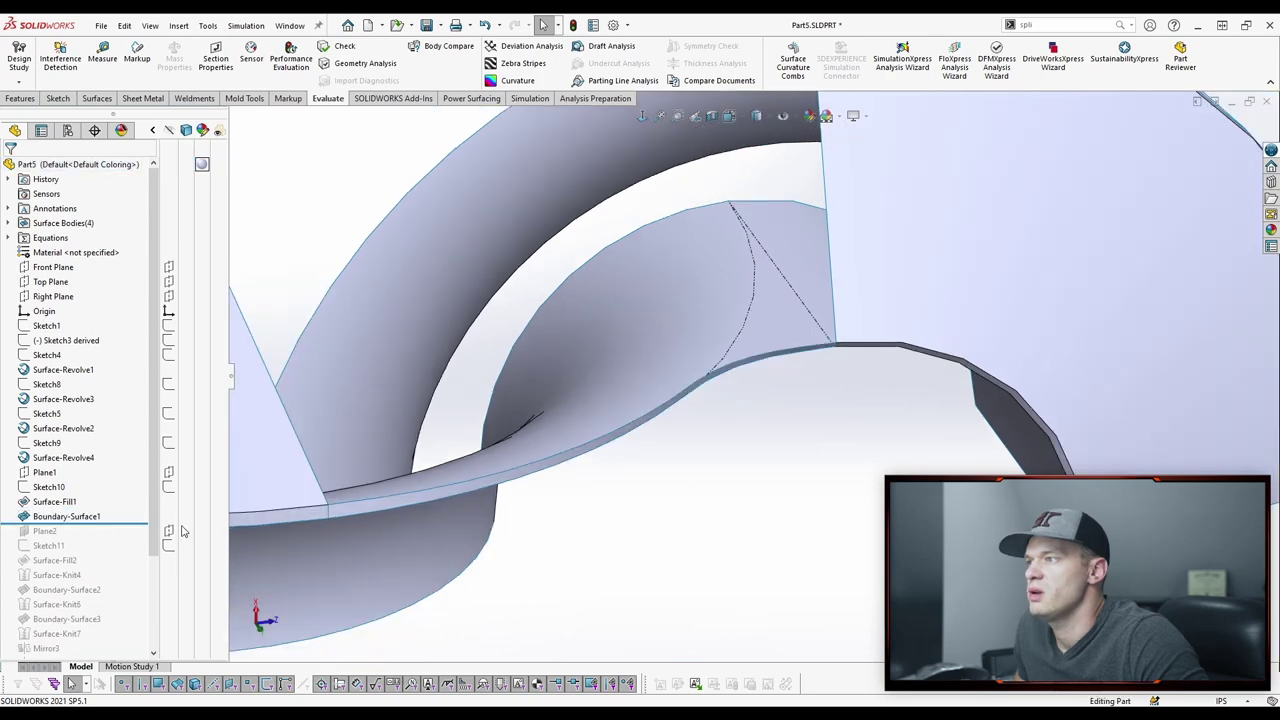
{"action": "scroll", "coordinate": [808, 506], "scroll_direction": "up", "scroll_amount": 2}
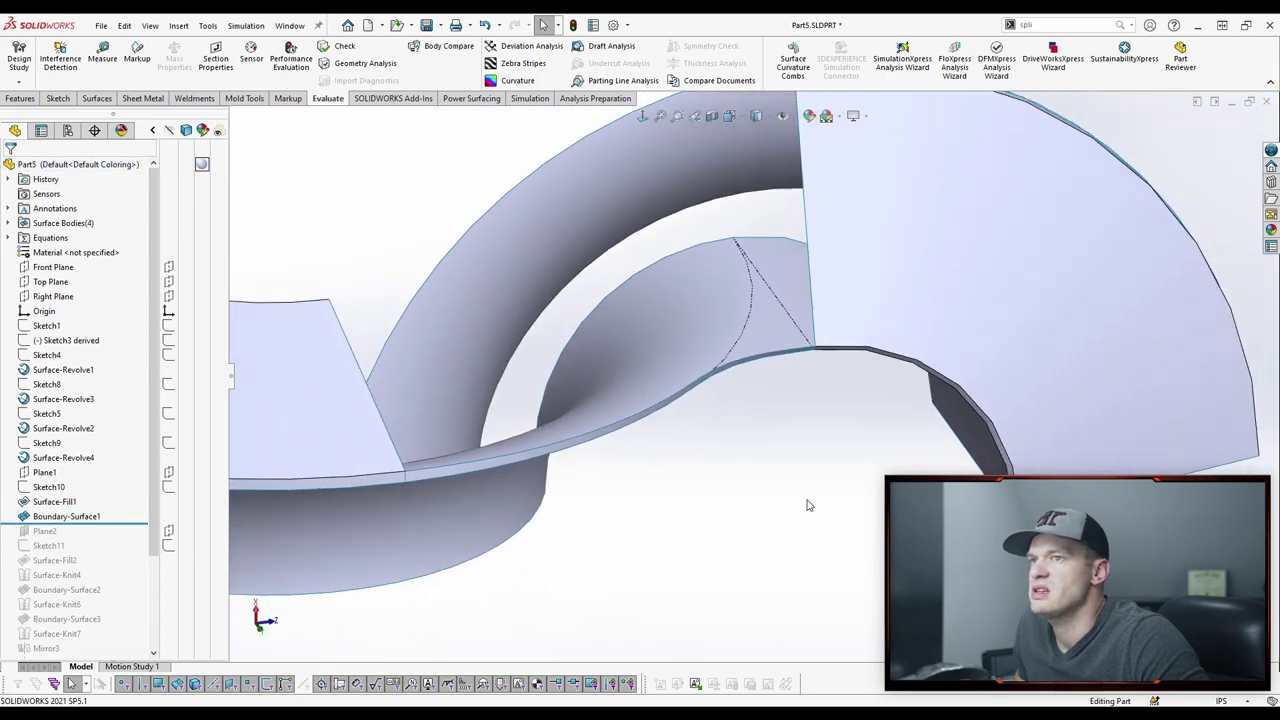
{"action": "middle_click_drag", "start_coordinate": [808, 506], "coordinate": [808, 420]}
Step: Roll the history back before Boundary-Surface1 and examine the outer edges of Surface-Revolve3 and the fill patch
{"action": "left_click_drag", "start_coordinate": [126, 523], "coordinate": [126, 506]}
{"action": "middle_click_drag", "start_coordinate": [814, 300], "coordinate": [879, 532]}
{"action": "scroll", "coordinate": [836, 328], "scroll_direction": "up", "scroll_amount": 2}
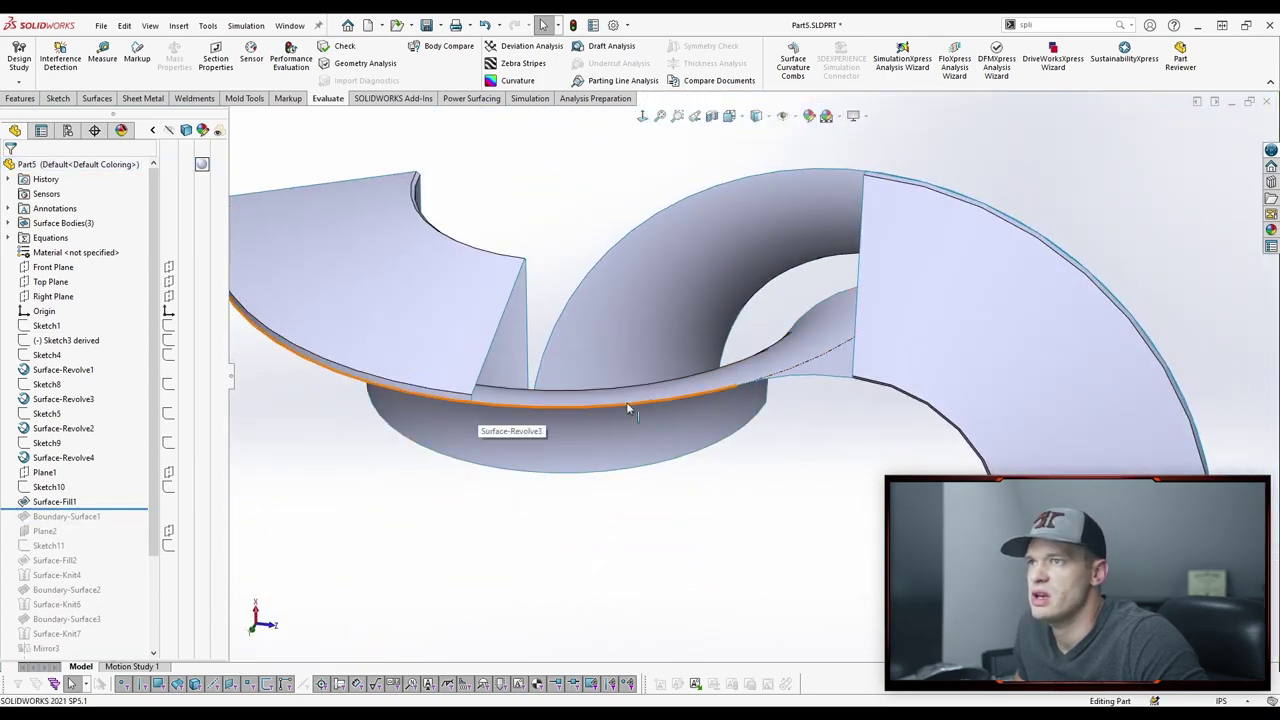
{"action": "left_click", "coordinate": [719, 392]}
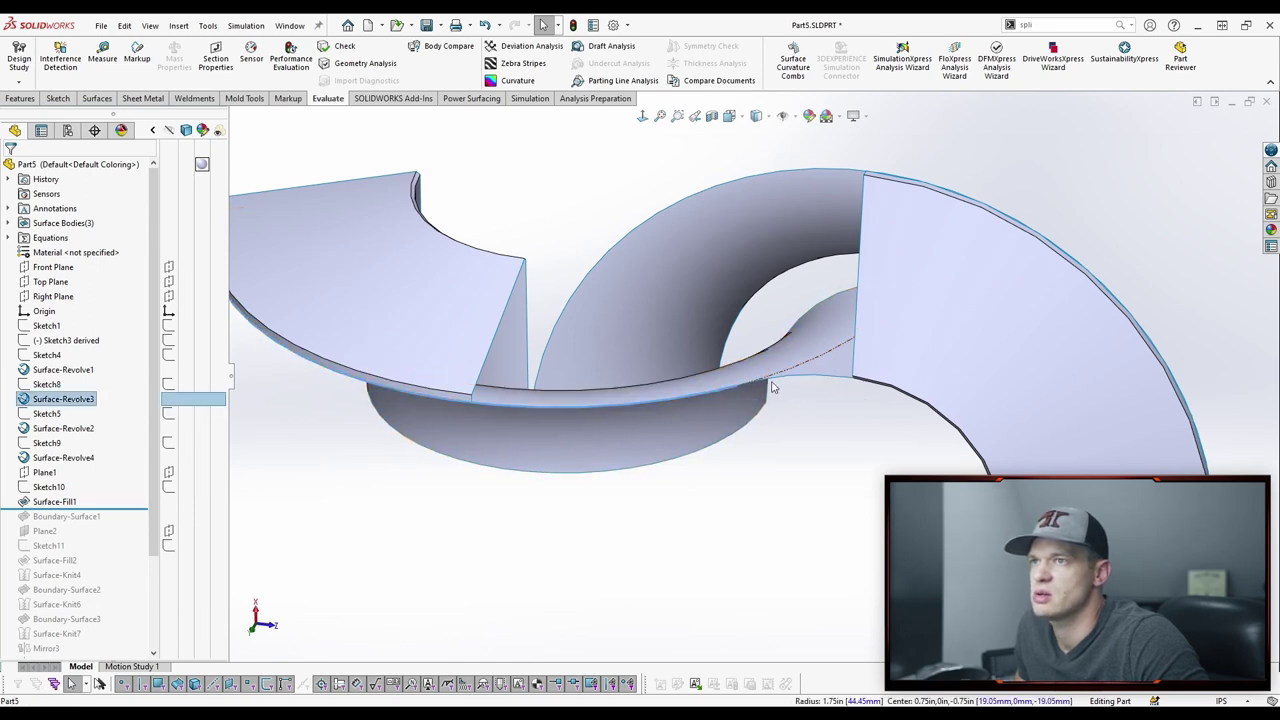
{"action": "left_click", "coordinate": [783, 381], "text": "ctrl"}
{"action": "middle_click_drag", "start_coordinate": [834, 497], "coordinate": [830, 472]}
{"action": "key", "text": "Escape"}
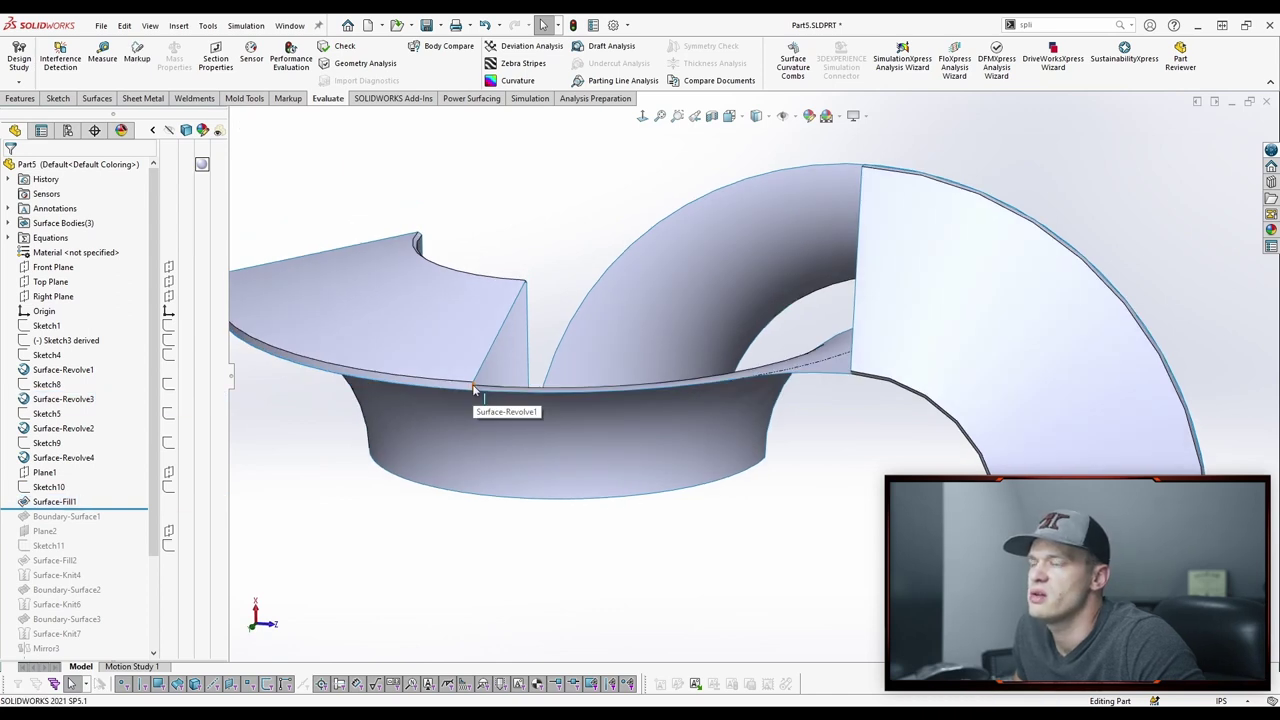
Step: Examine the thin lip faces of Surface-Revolve1 and Surface-Revolve2 at either end of the open outer edge
{"action": "mouse_move", "coordinate": [474, 389]}
{"action": "middle_mouse_down"}
{"action": "mouse_move", "coordinate": [770, 415]}
{"action": "mouse_move", "coordinate": [846, 366]}
{"action": "mouse_move", "coordinate": [465, 354]}
{"action": "middle_mouse_up"}
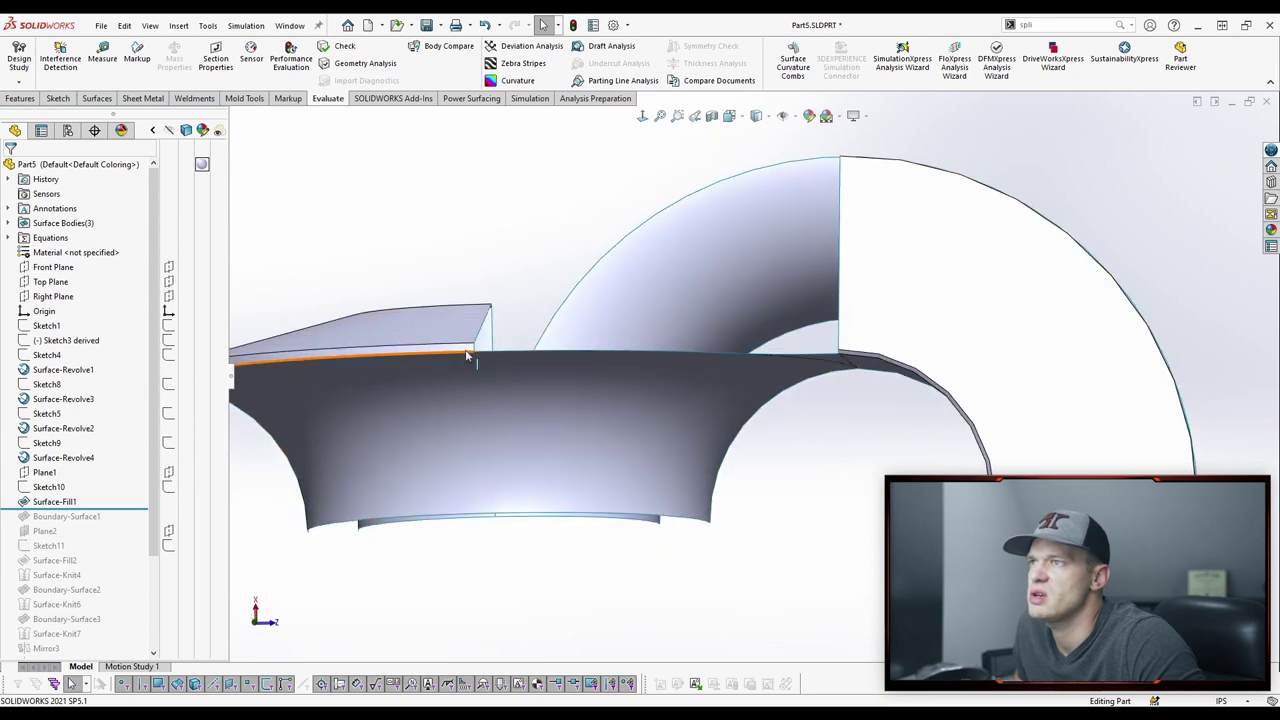
{"action": "left_click", "coordinate": [465, 352]}
{"action": "middle_click_drag", "start_coordinate": [890, 420], "coordinate": [886, 418]}
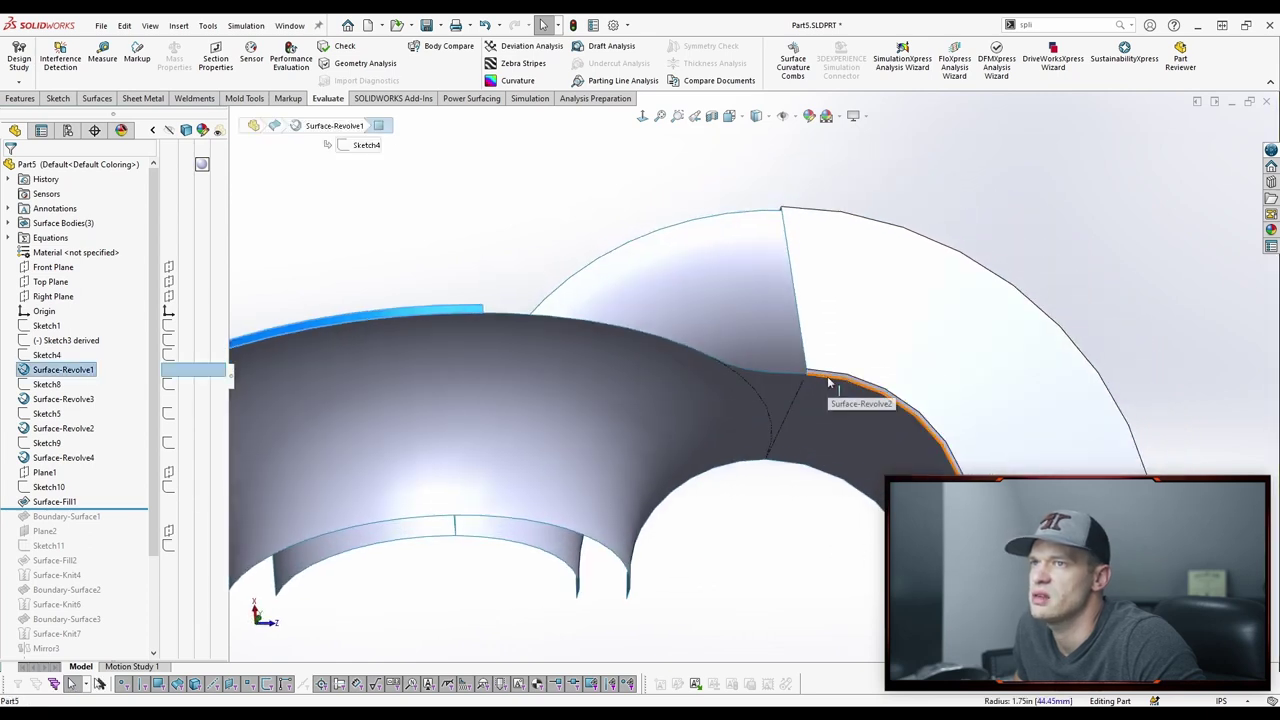
Step: Roll the history forward past Boundary-Surface1 and open its definition to examine the two Tangency To Face lip edges and the Direction 2 group
{"action": "middle_click_drag", "start_coordinate": [812, 383], "coordinate": [443, 366]}
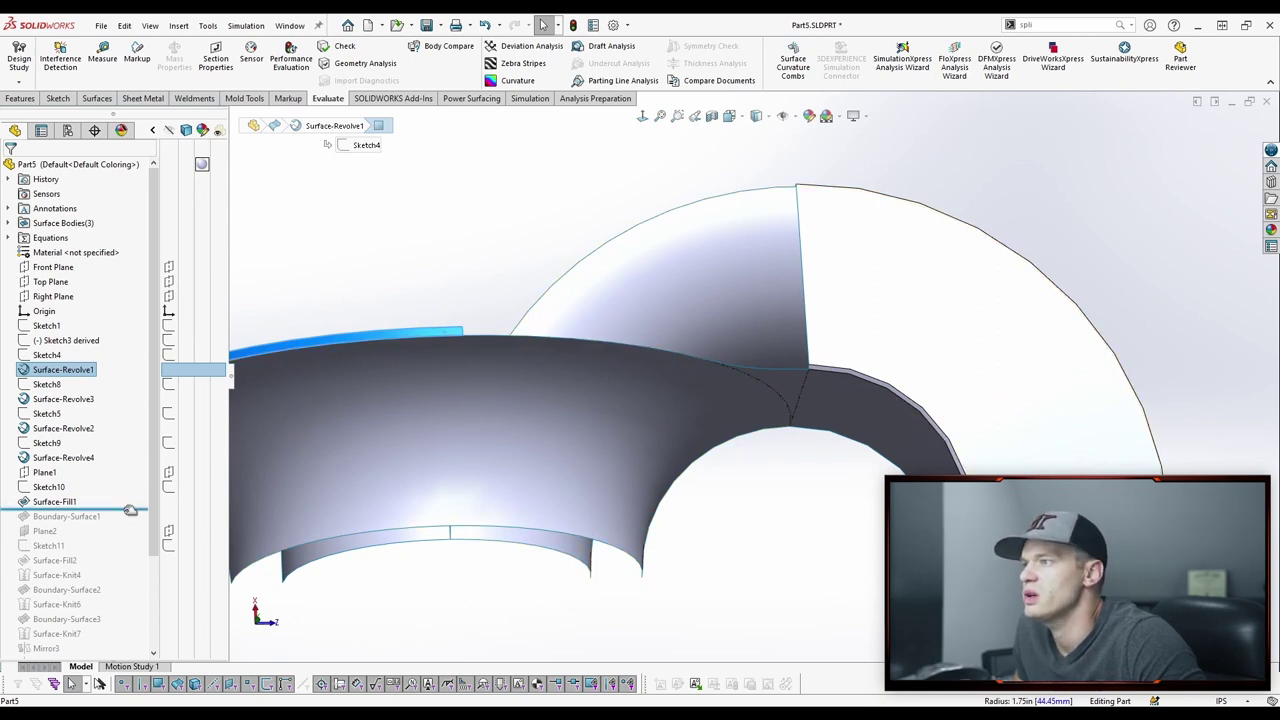
{"action": "left_click_drag", "start_coordinate": [130, 510], "coordinate": [128, 524]}
{"action": "left_click", "coordinate": [52, 517]}
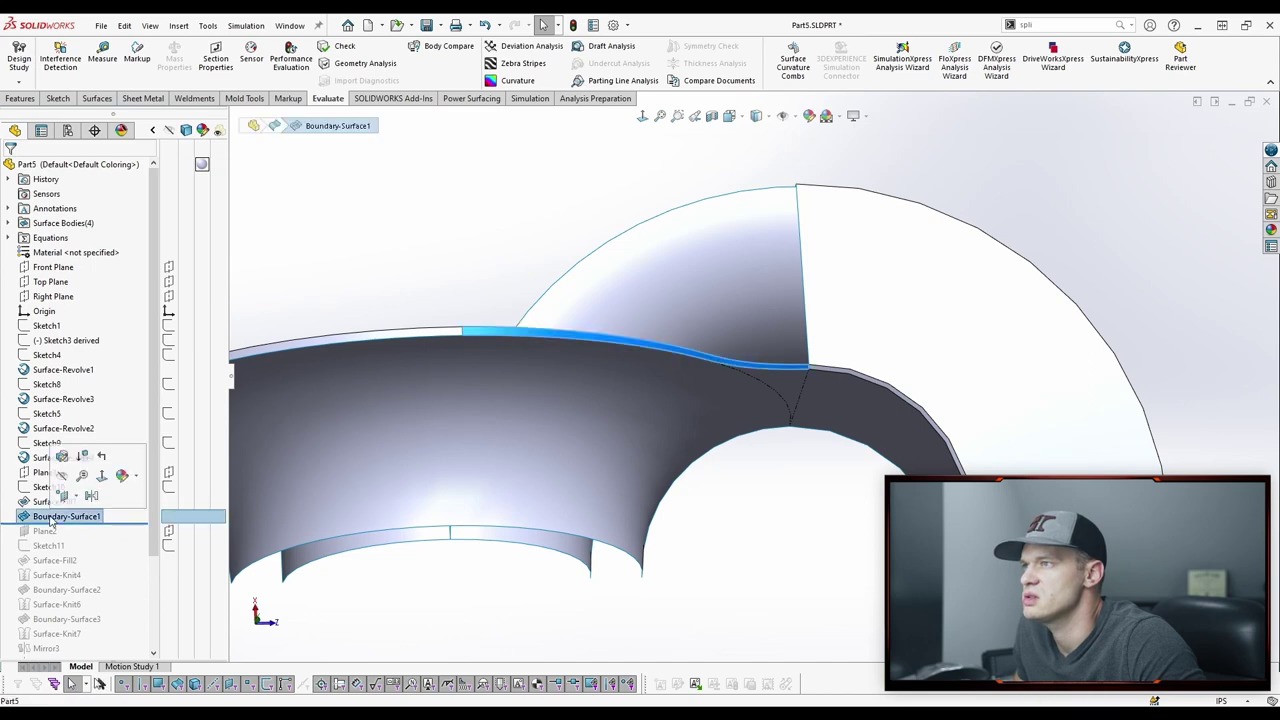
{"action": "left_click", "coordinate": [62, 456]}
{"action": "scroll", "coordinate": [376, 318], "scroll_direction": "up", "scroll_amount": 3}
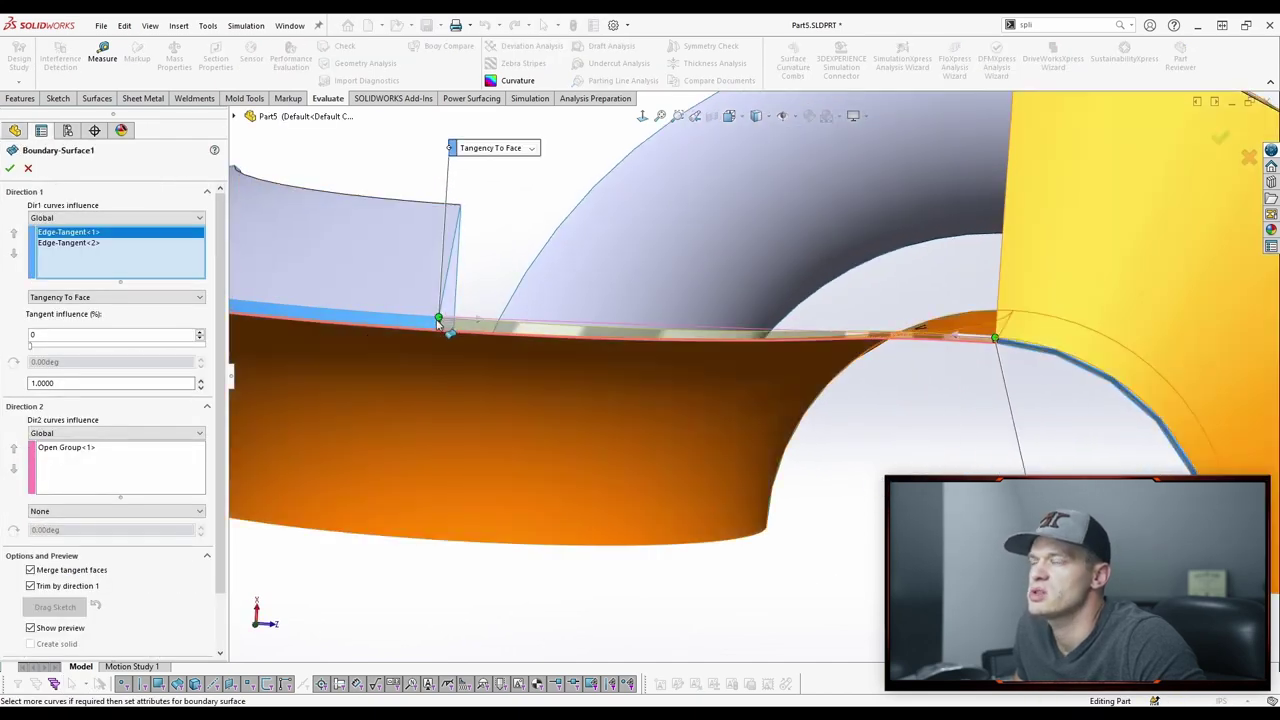
{"action": "middle_click_drag", "start_coordinate": [857, 449], "coordinate": [985, 308]}
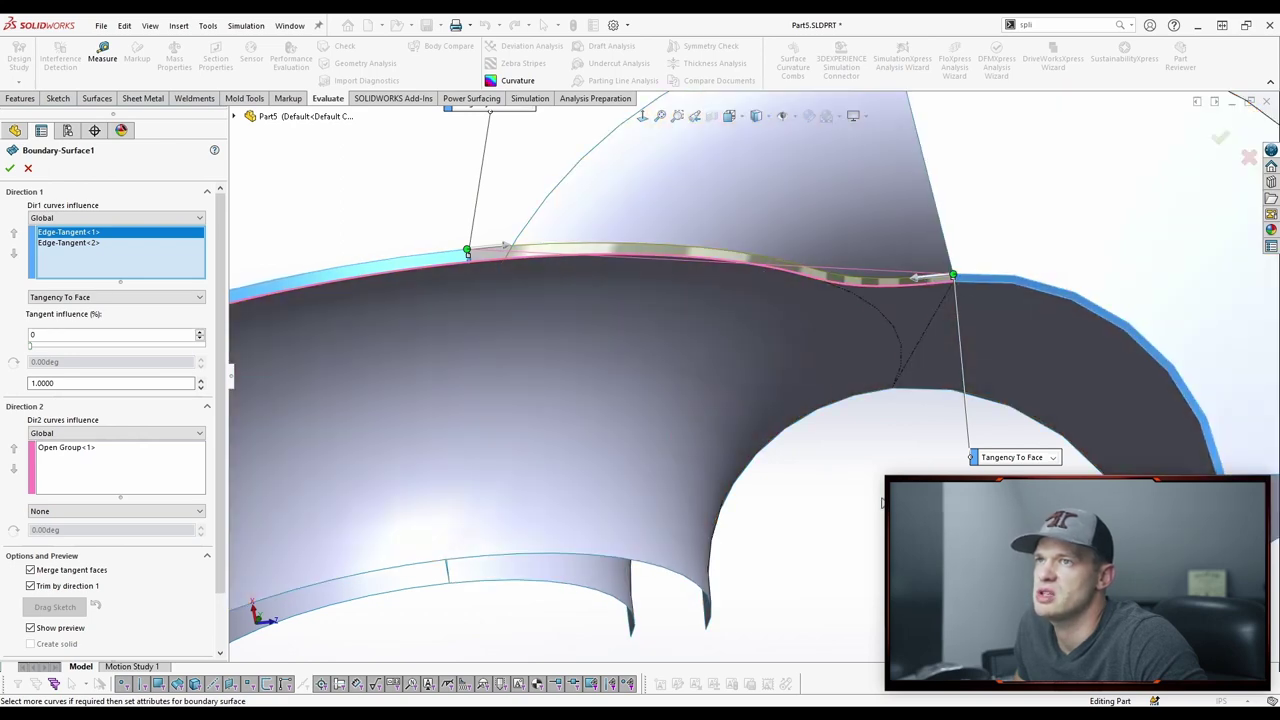
{"action": "middle_click_drag", "start_coordinate": [630, 278], "coordinate": [638, 298]}
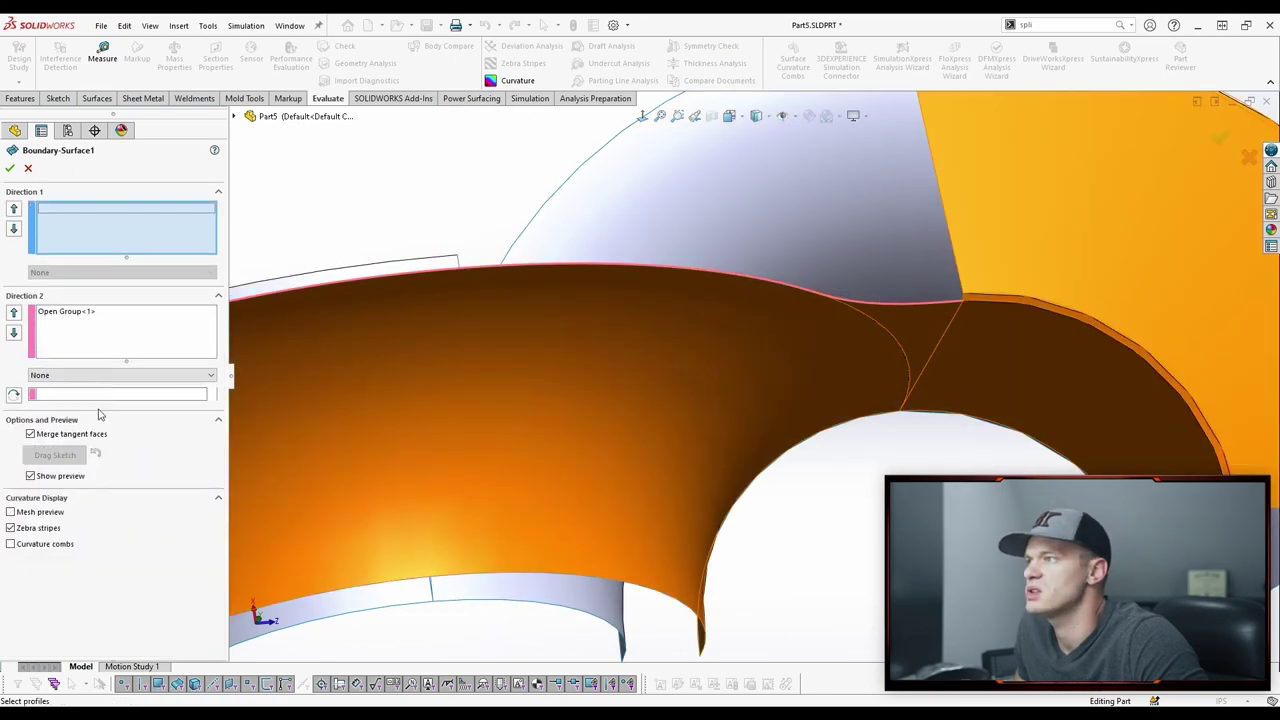
Step: Clear the Boundary-Surface1 curves and select the short end edges of the two revolved lips as the Direction 1 curves
{"action": "right_click", "coordinate": [60, 320]}
{"action": "left_click", "coordinate": [100, 347]}
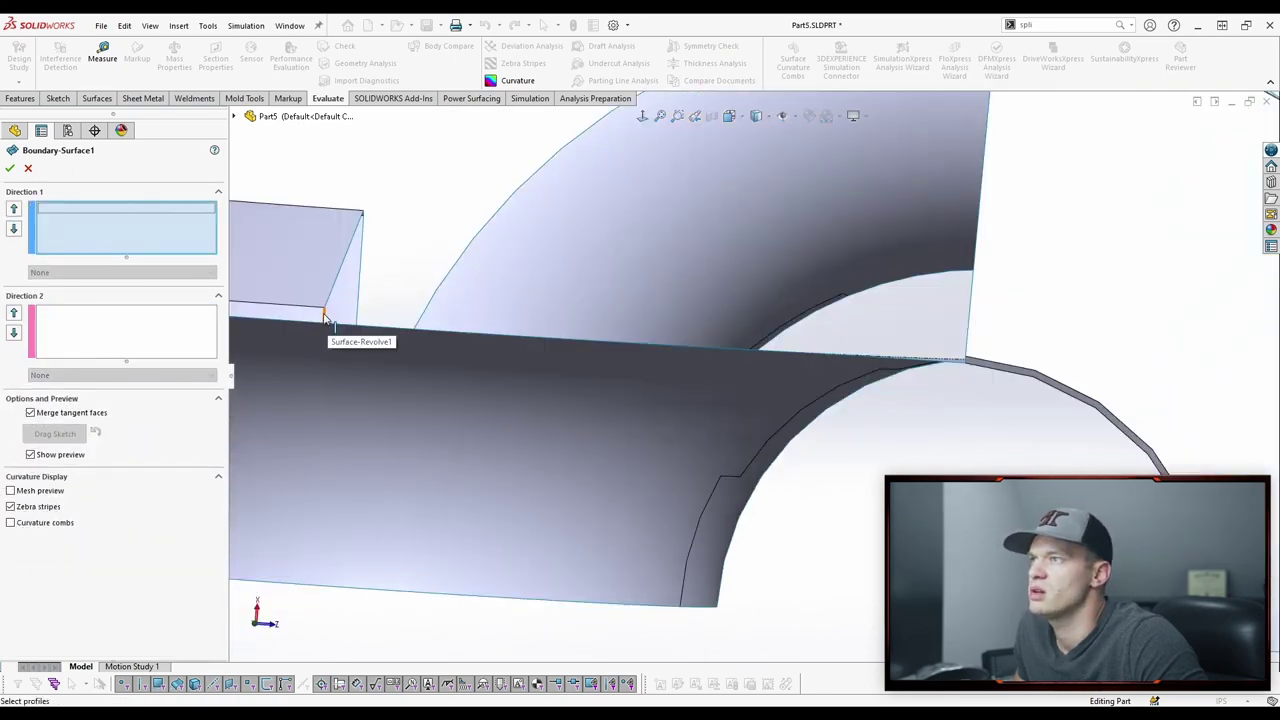
{"action": "left_click", "coordinate": [325, 318]}
{"action": "middle_click_drag", "start_coordinate": [714, 380], "coordinate": [943, 384]}
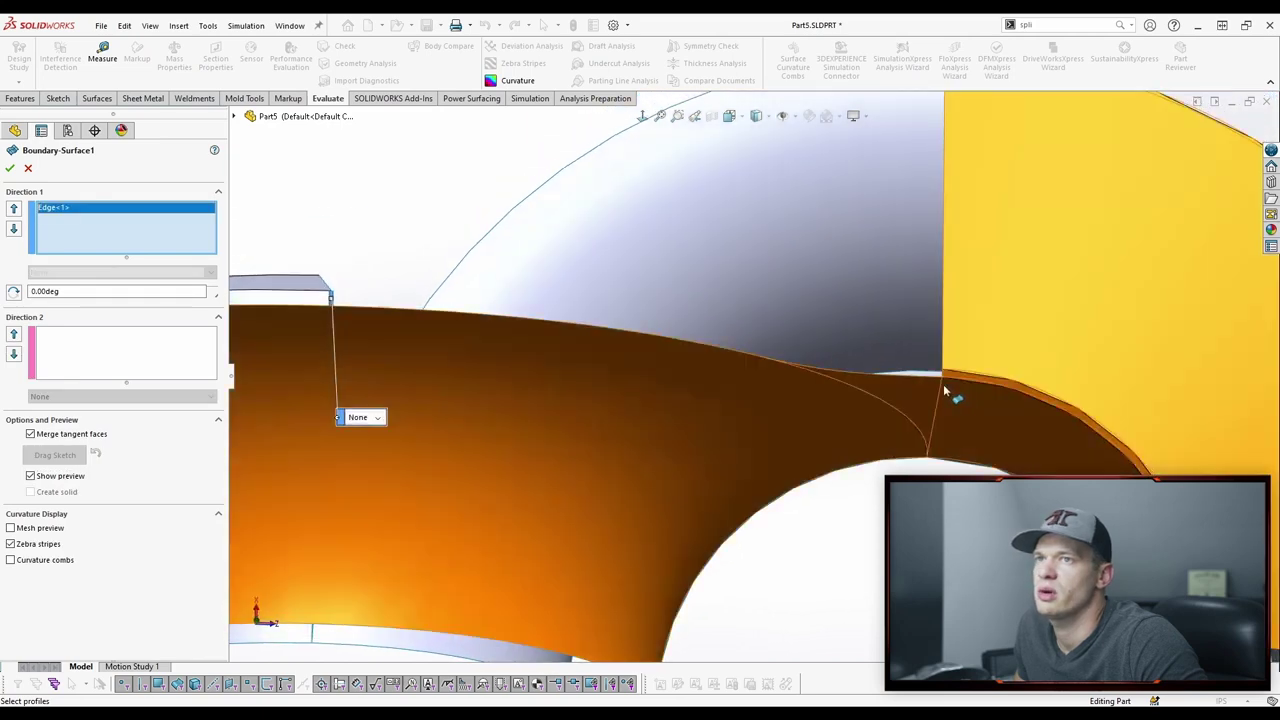
{"action": "left_click", "coordinate": [943, 379]}
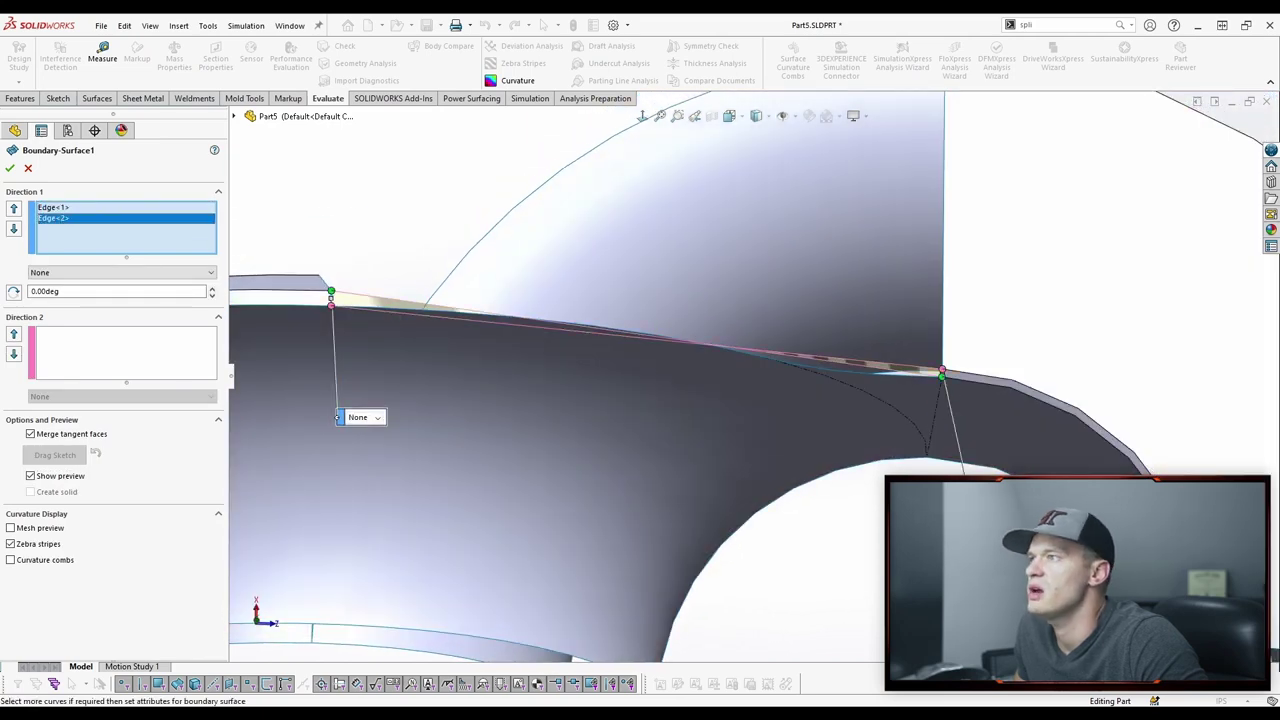
Step: Define Direction 2 with SelectionManager as a group joining the Surface-Revolve3 outer edge and the adjoining fill patch edge
{"action": "left_click", "coordinate": [110, 363]}
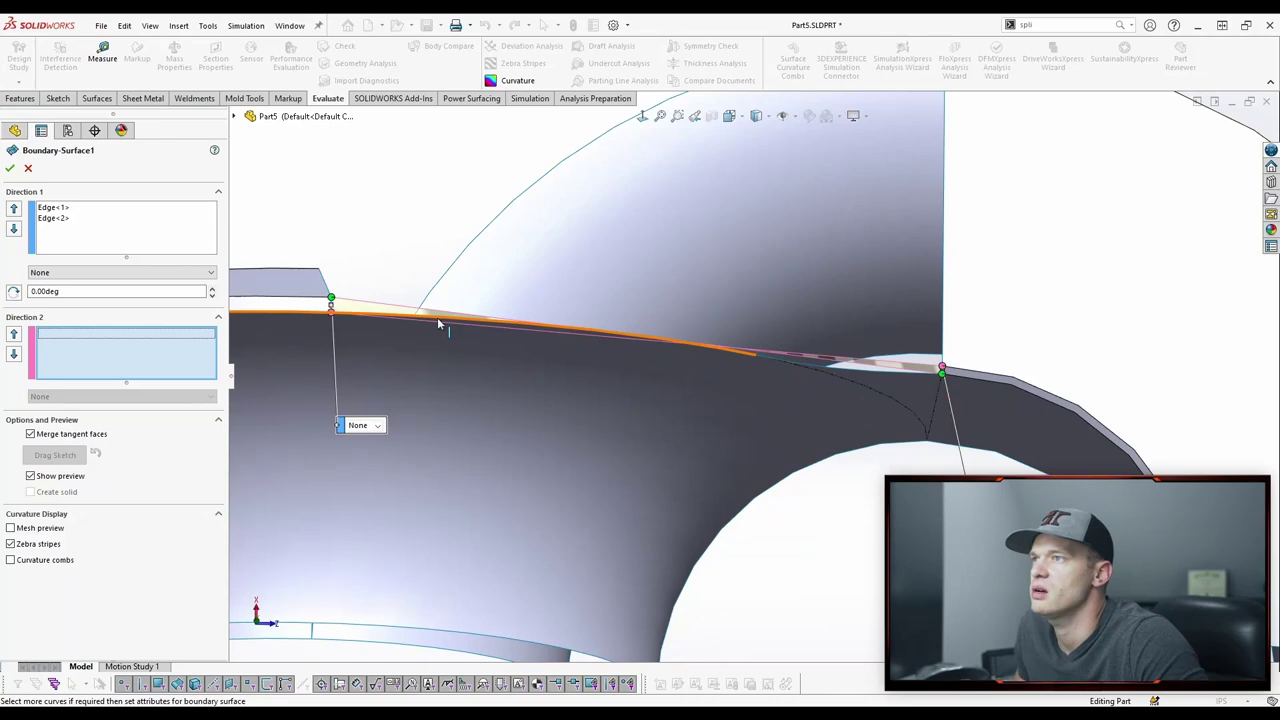
{"action": "left_click", "coordinate": [437, 320]}
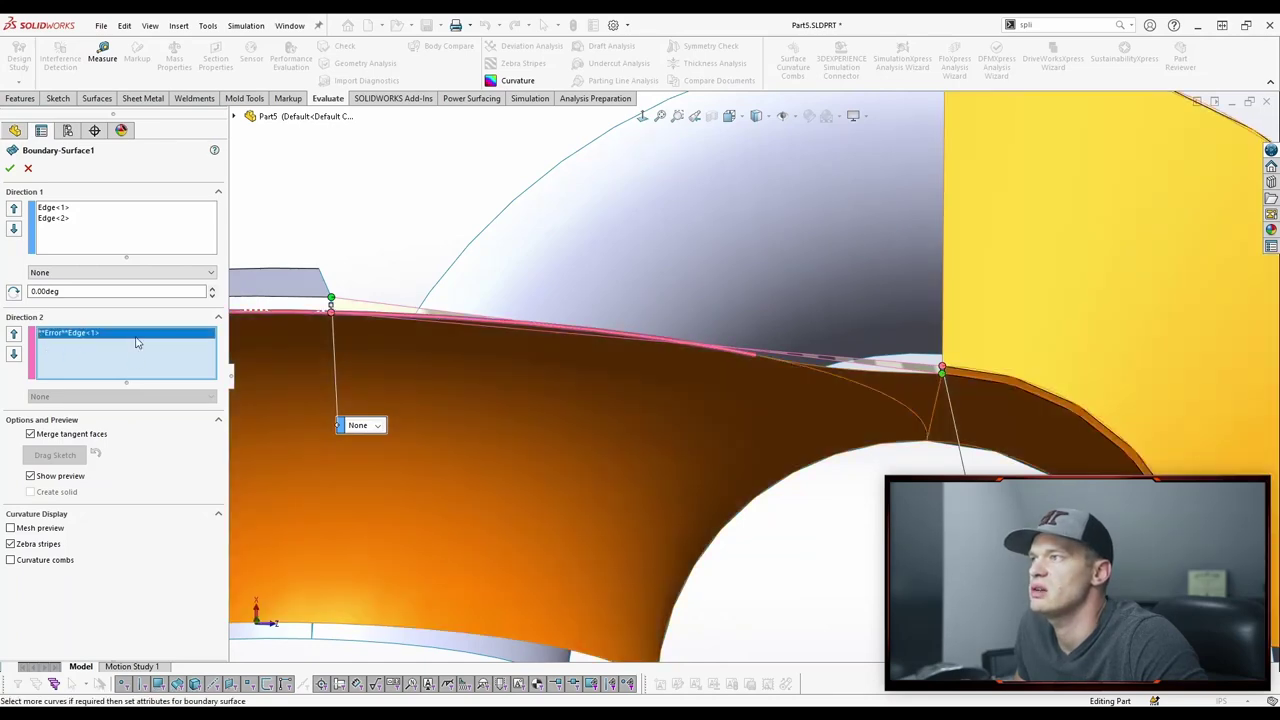
{"action": "key", "text": "Delete"}
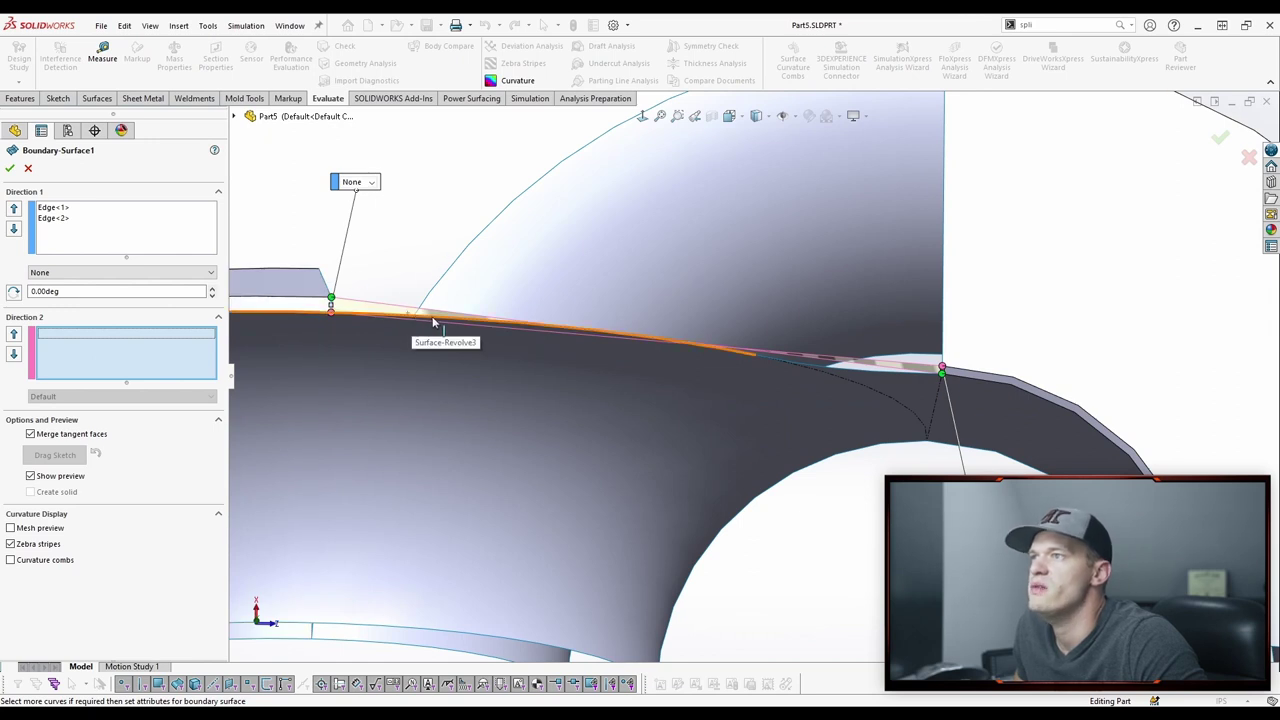
{"action": "right_click", "coordinate": [433, 321]}
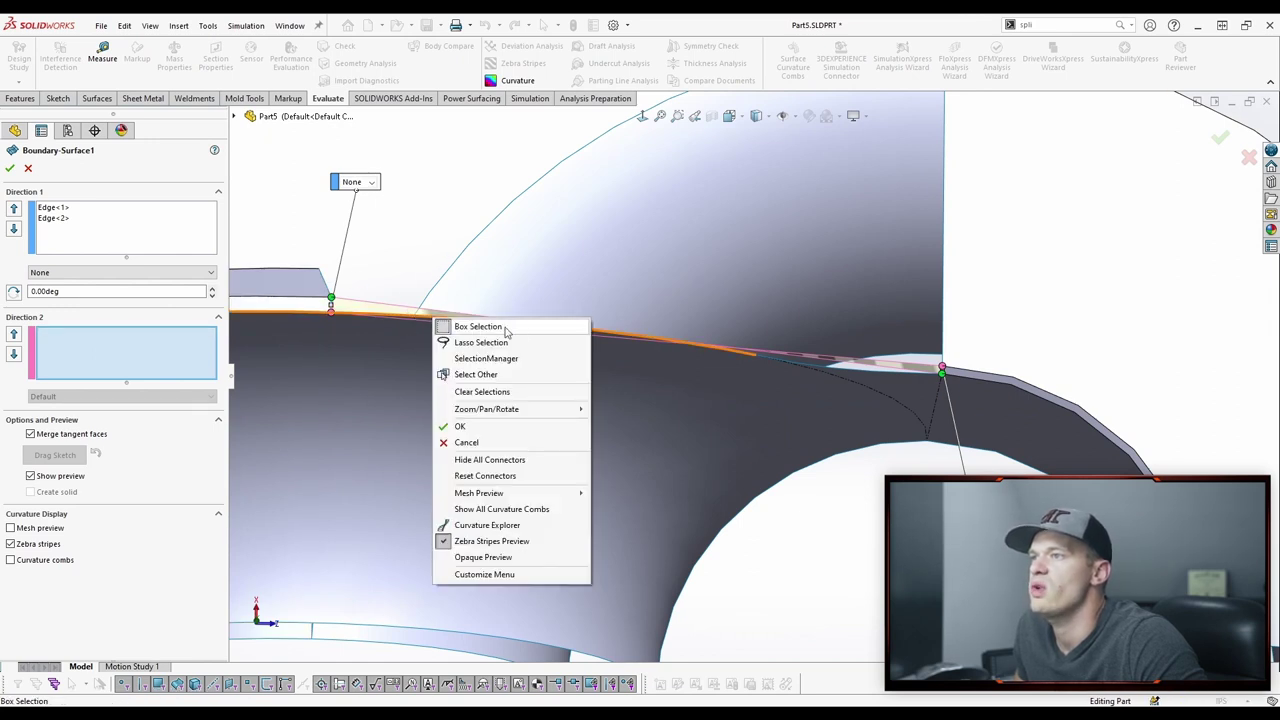
{"action": "left_click", "coordinate": [510, 359]}
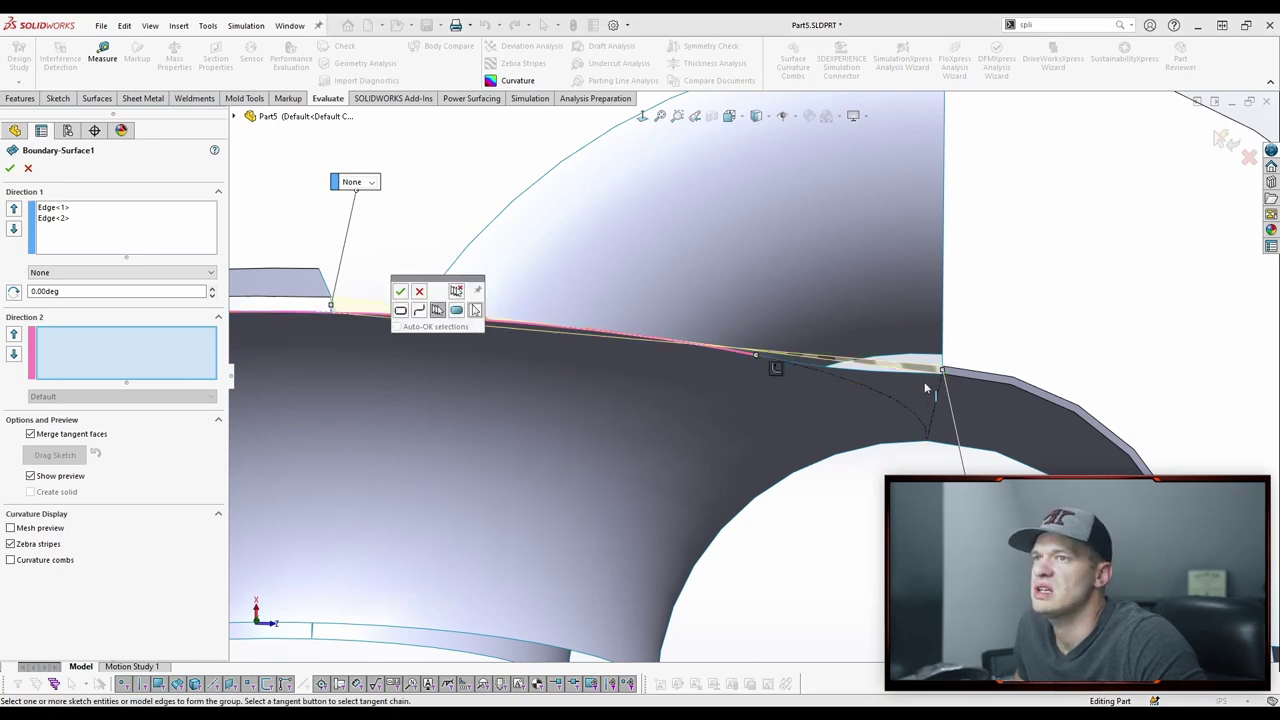
{"action": "left_click", "coordinate": [438, 311]}
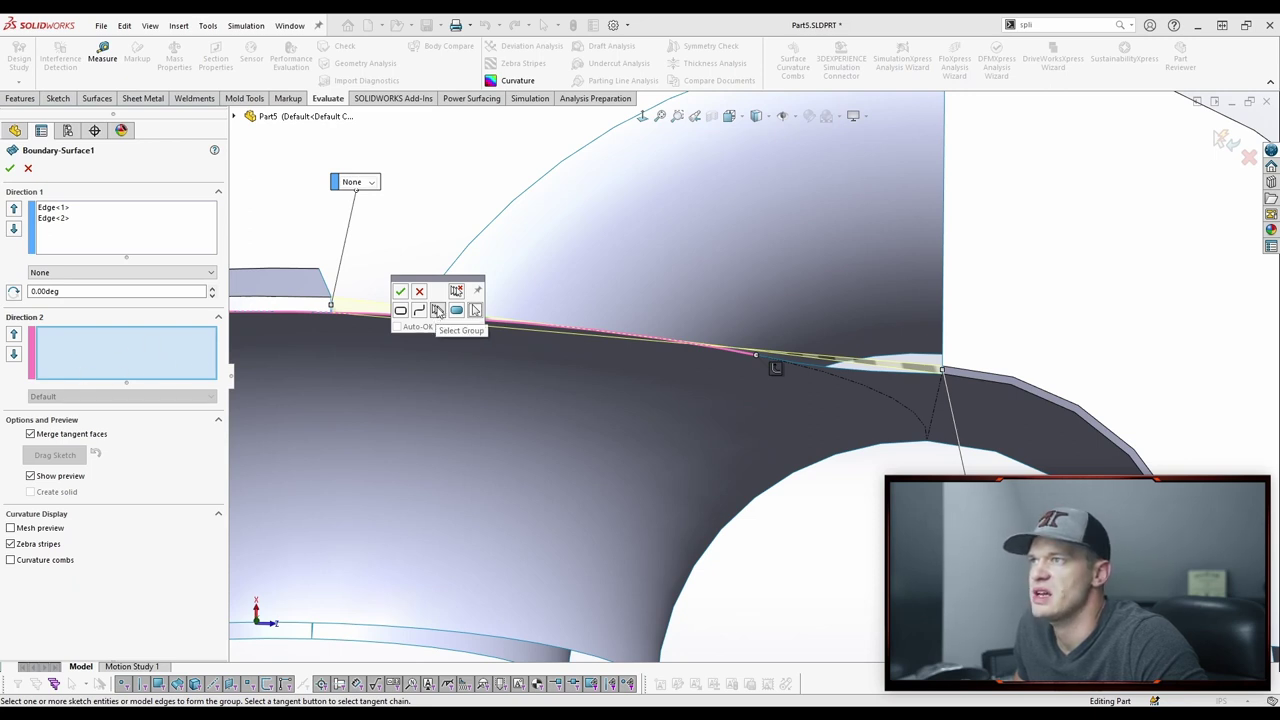
{"action": "left_click", "coordinate": [777, 372]}
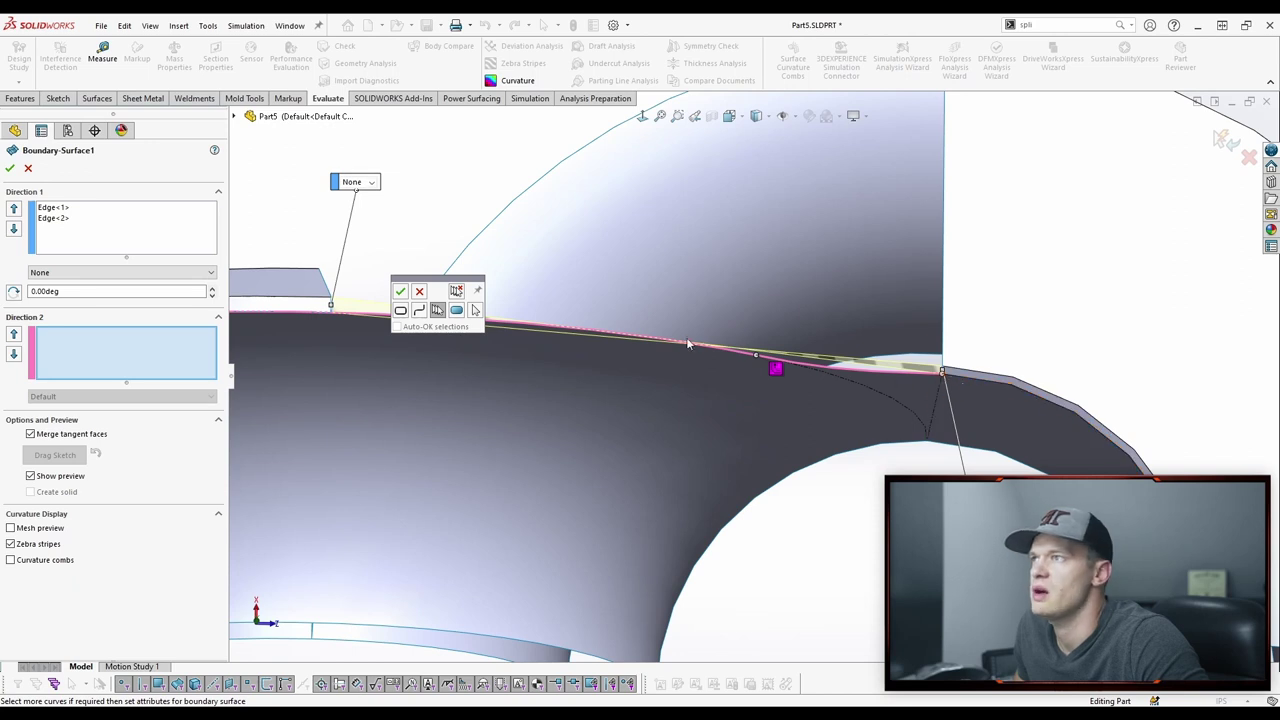
{"action": "left_click", "coordinate": [399, 293]}
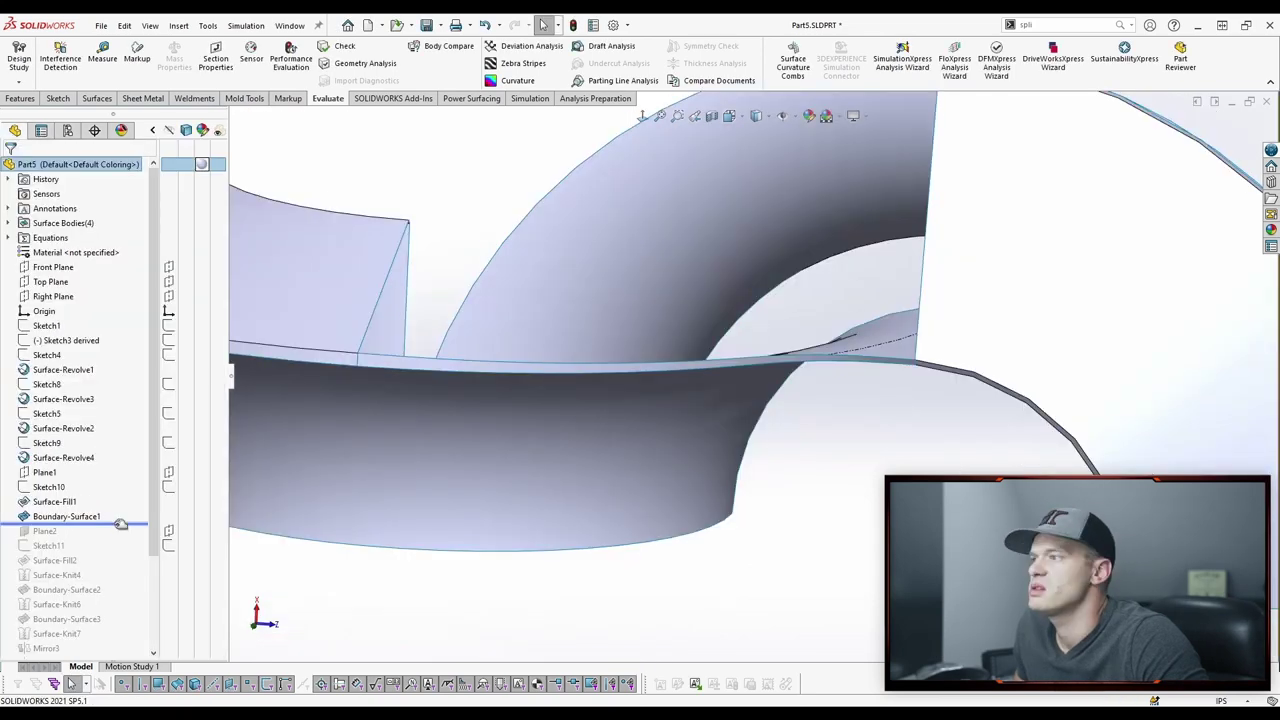
Step: Roll the history forward past Plane2 and show Sketch1 in the graphics area
{"action": "left_click_drag", "start_coordinate": [121, 523], "coordinate": [117, 536]}
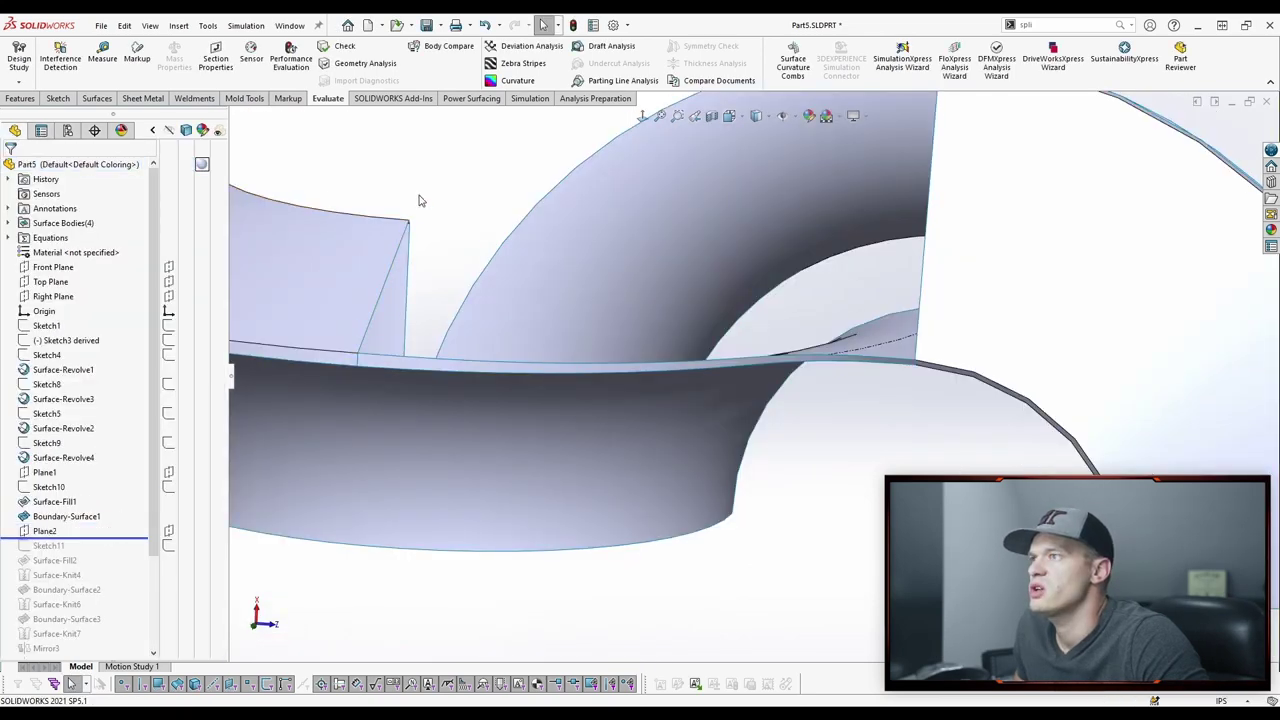
{"action": "left_click", "coordinate": [44, 537]}
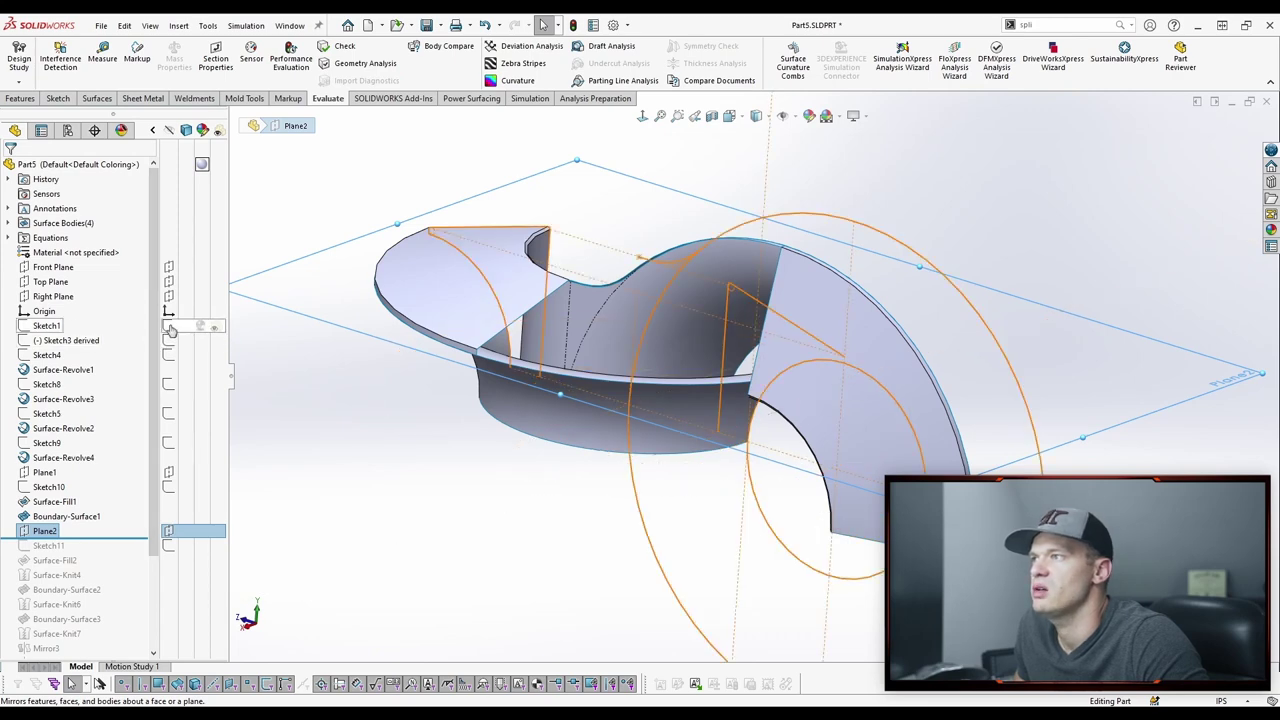
{"action": "left_click", "coordinate": [169, 327]}
{"action": "middle_click_drag", "start_coordinate": [563, 502], "coordinate": [475, 490]}
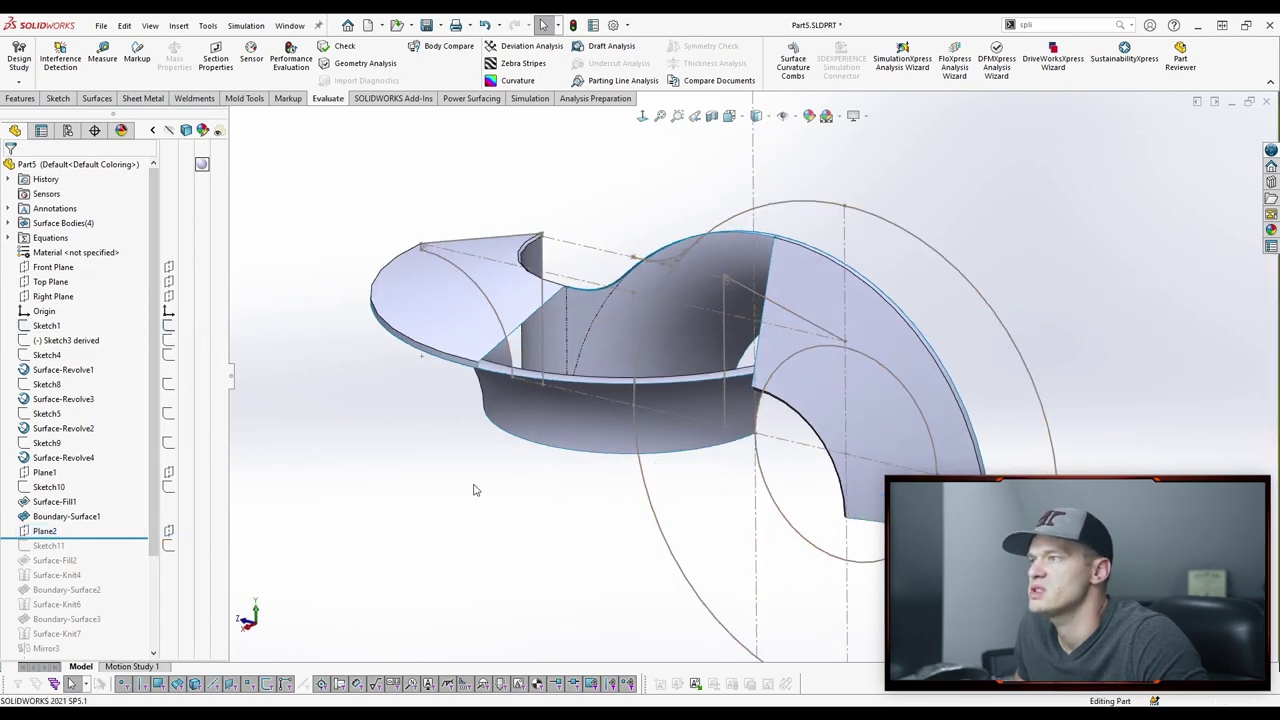
Step: Open the definition of Plane2 to review its Top Plane and Sketch1 point references
{"action": "right_click", "coordinate": [55, 531]}
{"action": "left_click", "coordinate": [53, 380]}
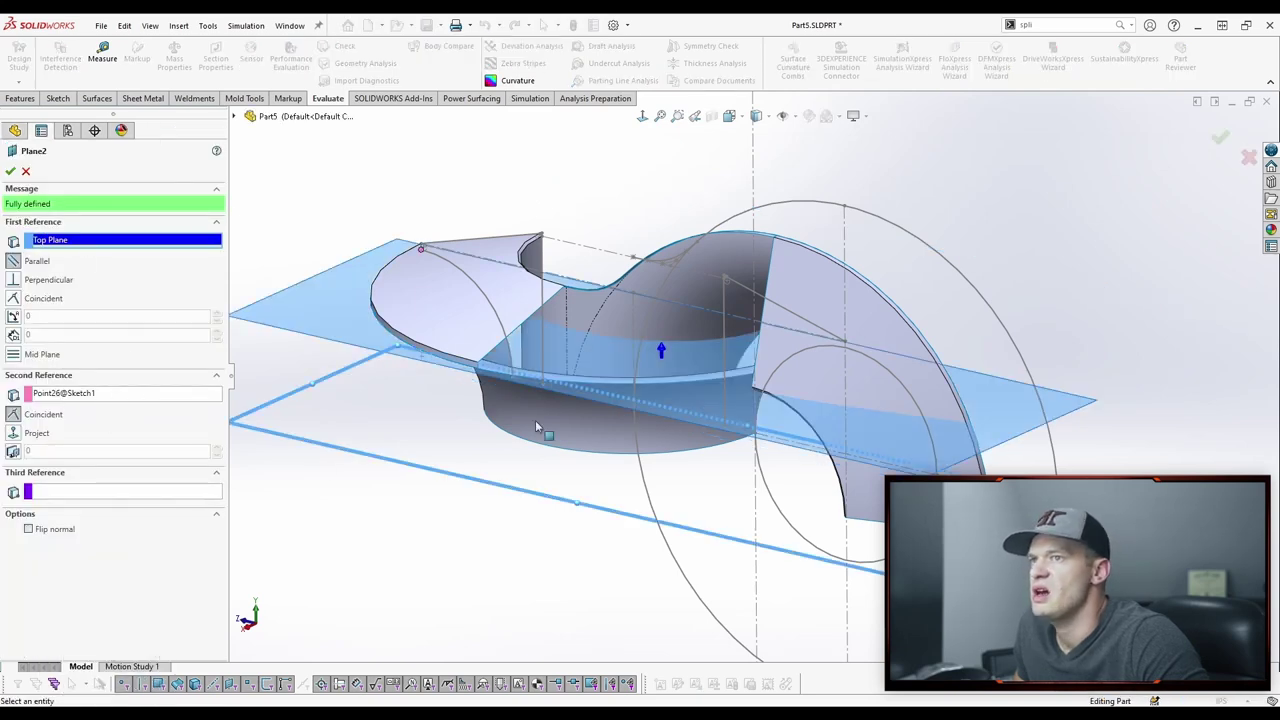
{"action": "middle_click_drag", "start_coordinate": [535, 420], "coordinate": [777, 363]}
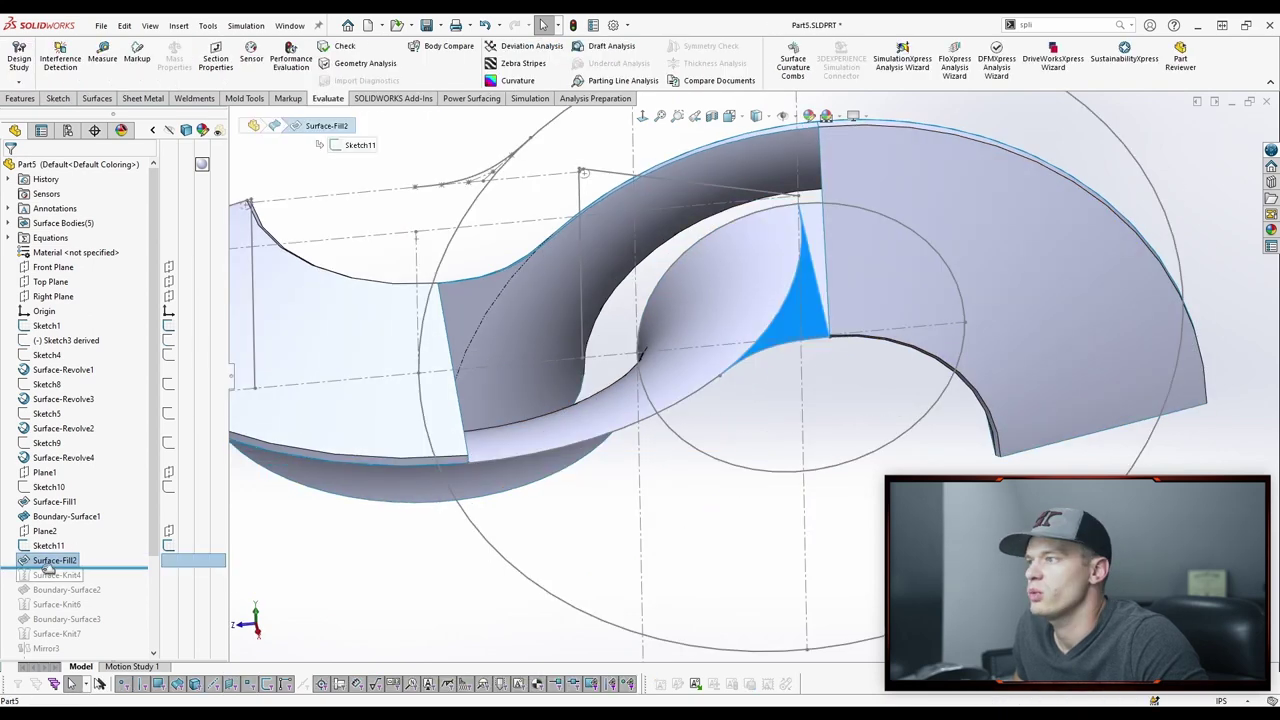
Step: Open the definition of Surface-Fill2 to examine its tangent edges and Sketch11 boundary, and close it without changes
{"action": "right_click", "coordinate": [45, 561]}
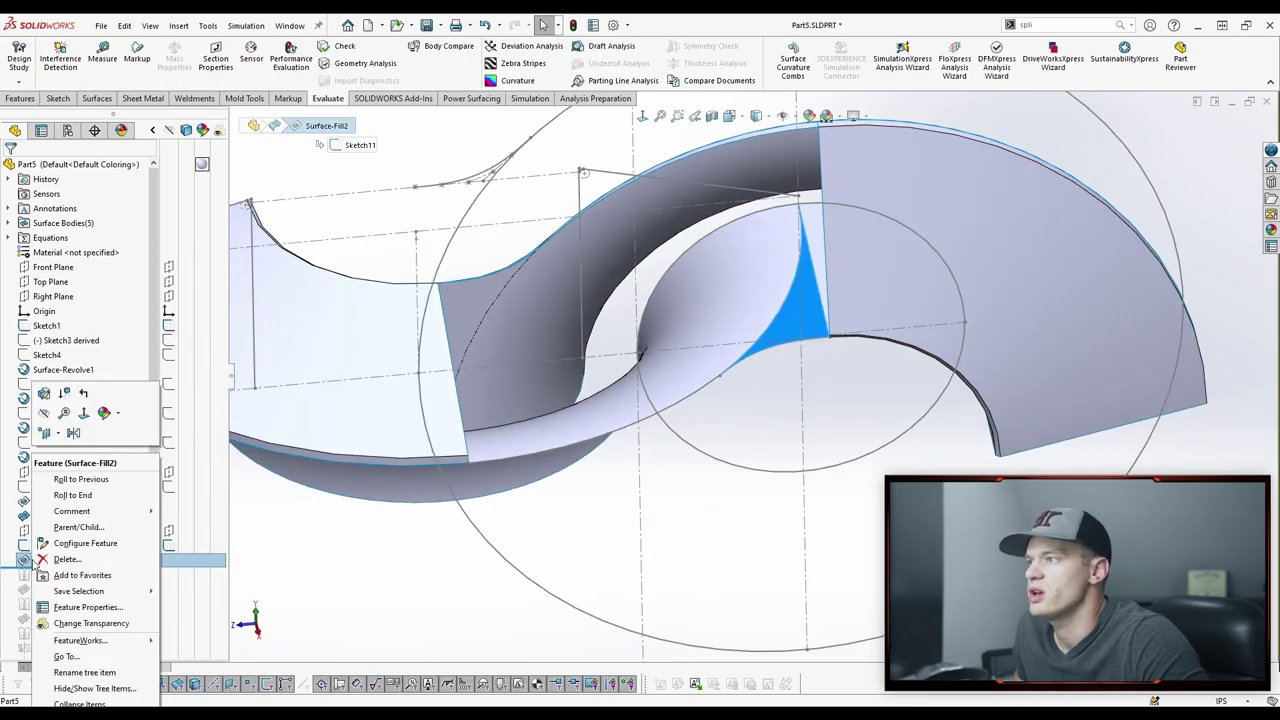
{"action": "left_click", "coordinate": [45, 396]}
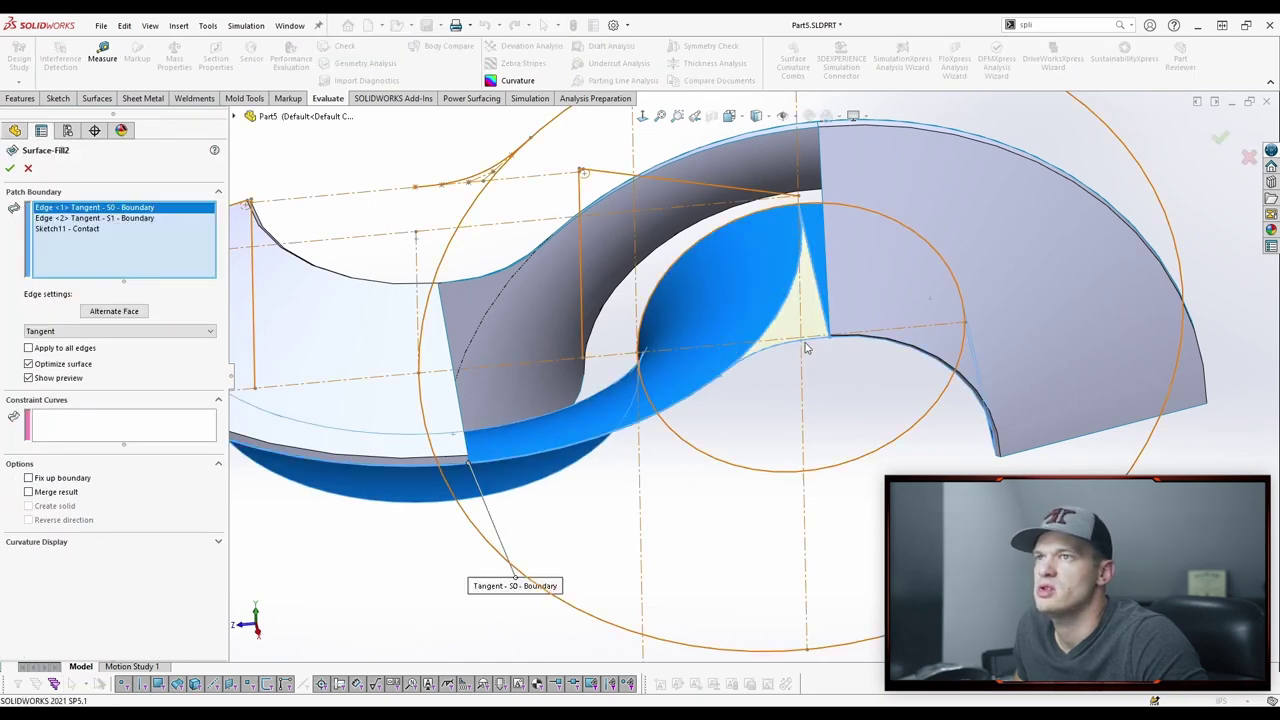
{"action": "left_click", "coordinate": [1249, 158]}
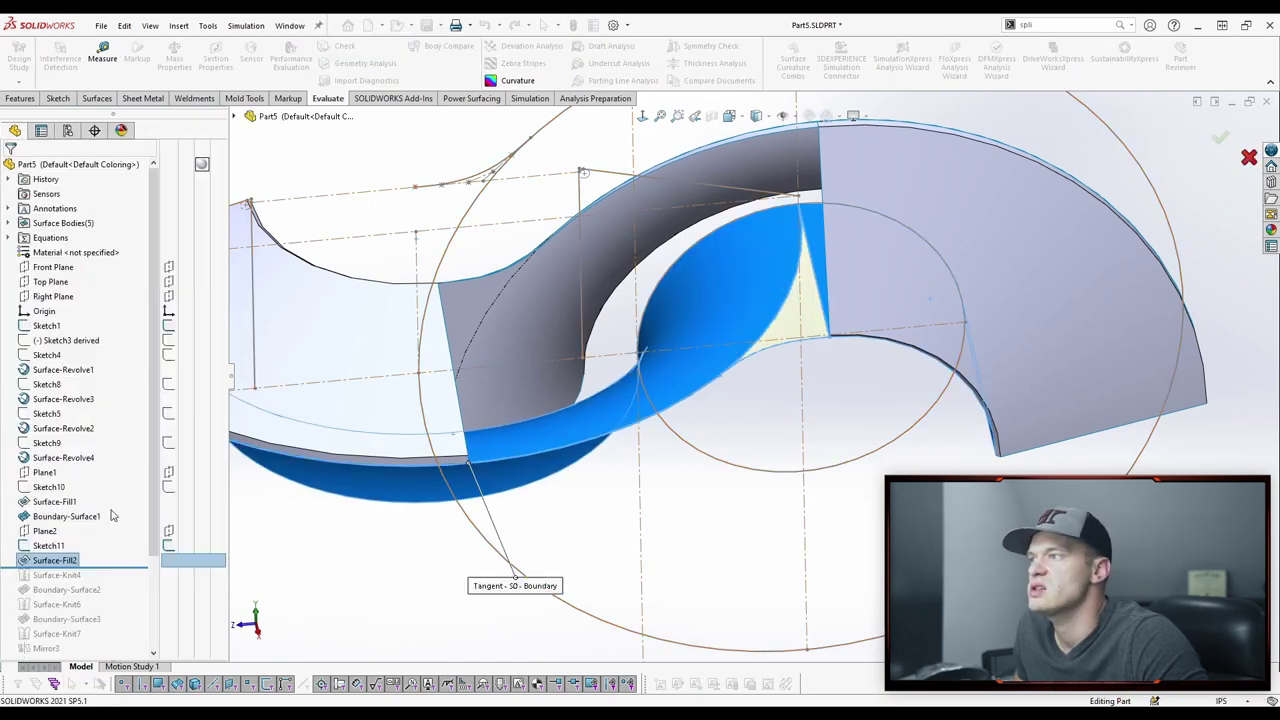
Step: Roll the history forward past Boundary-Surface2 and open its definition to examine its boundary curves
{"action": "left_click_drag", "start_coordinate": [123, 568], "coordinate": [110, 597]}
{"action": "left_click", "coordinate": [60, 501]}
{"action": "left_click", "coordinate": [71, 437]}
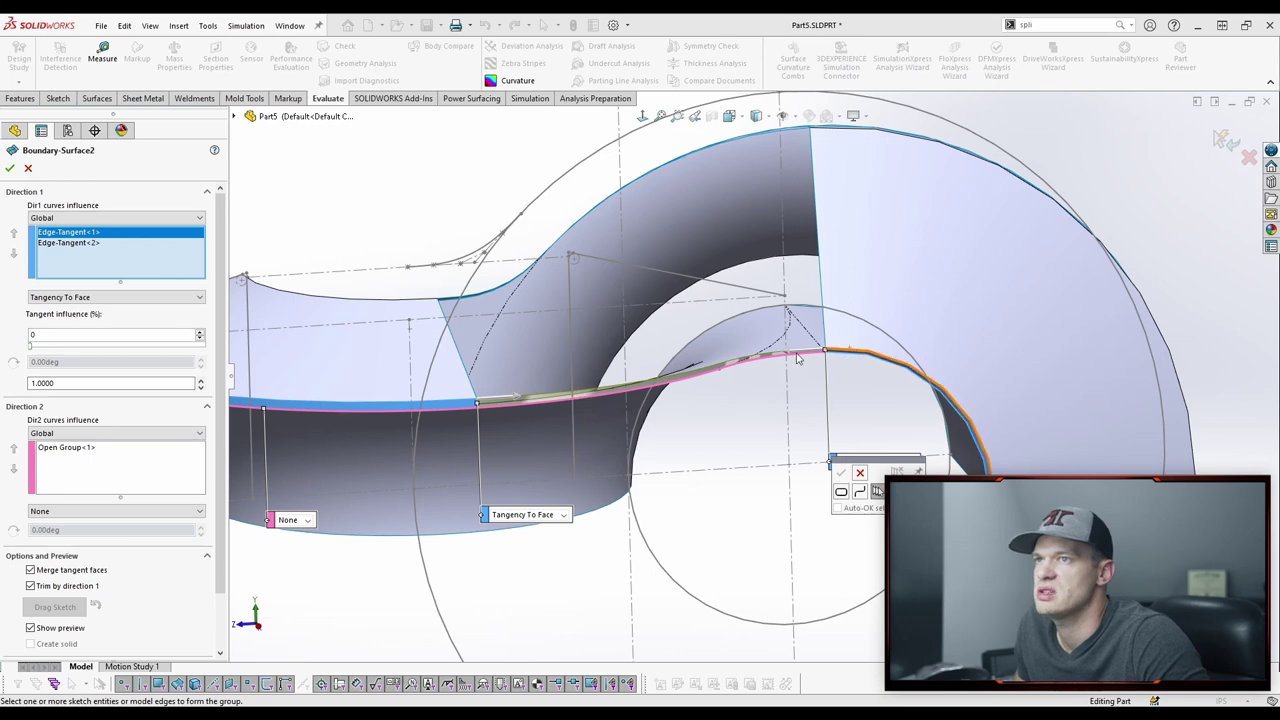
Step: Roll the history forward past Surface-Knit6 and review the surfaces selected in its definition
{"action": "left_click_drag", "start_coordinate": [114, 508], "coordinate": [114, 523]}
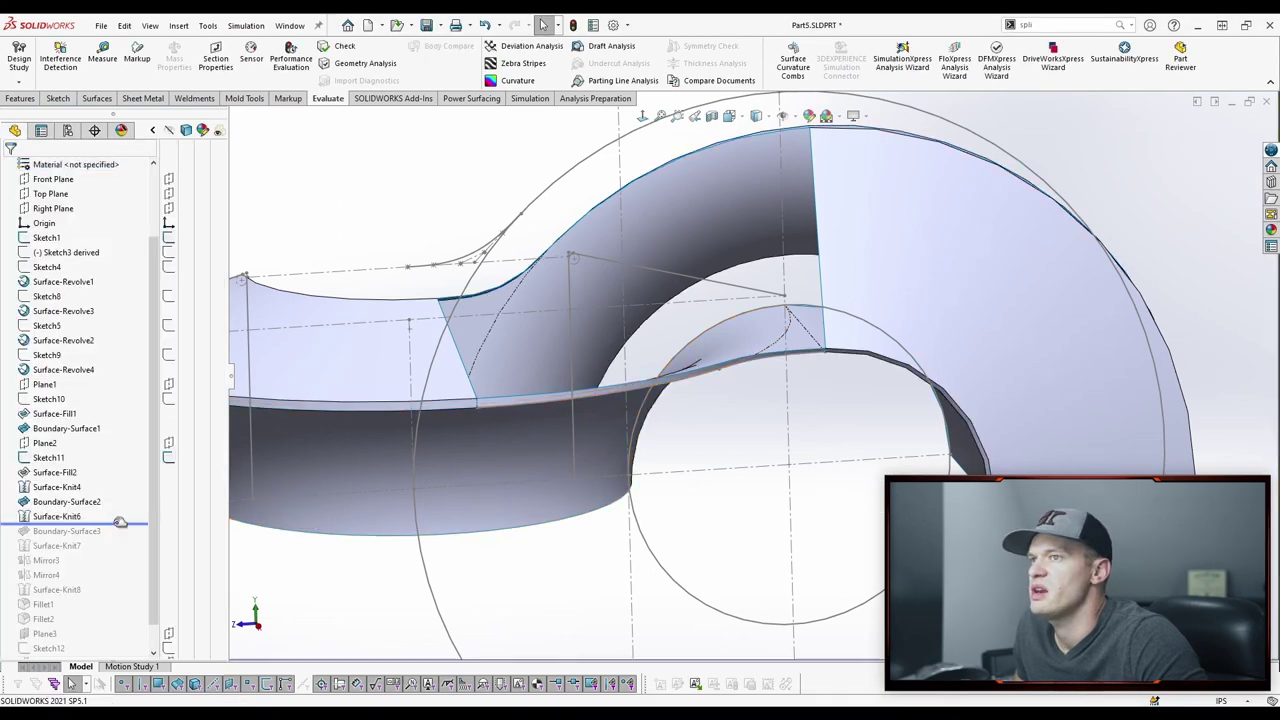
{"action": "right_click", "coordinate": [38, 517]}
{"action": "left_click", "coordinate": [50, 393]}
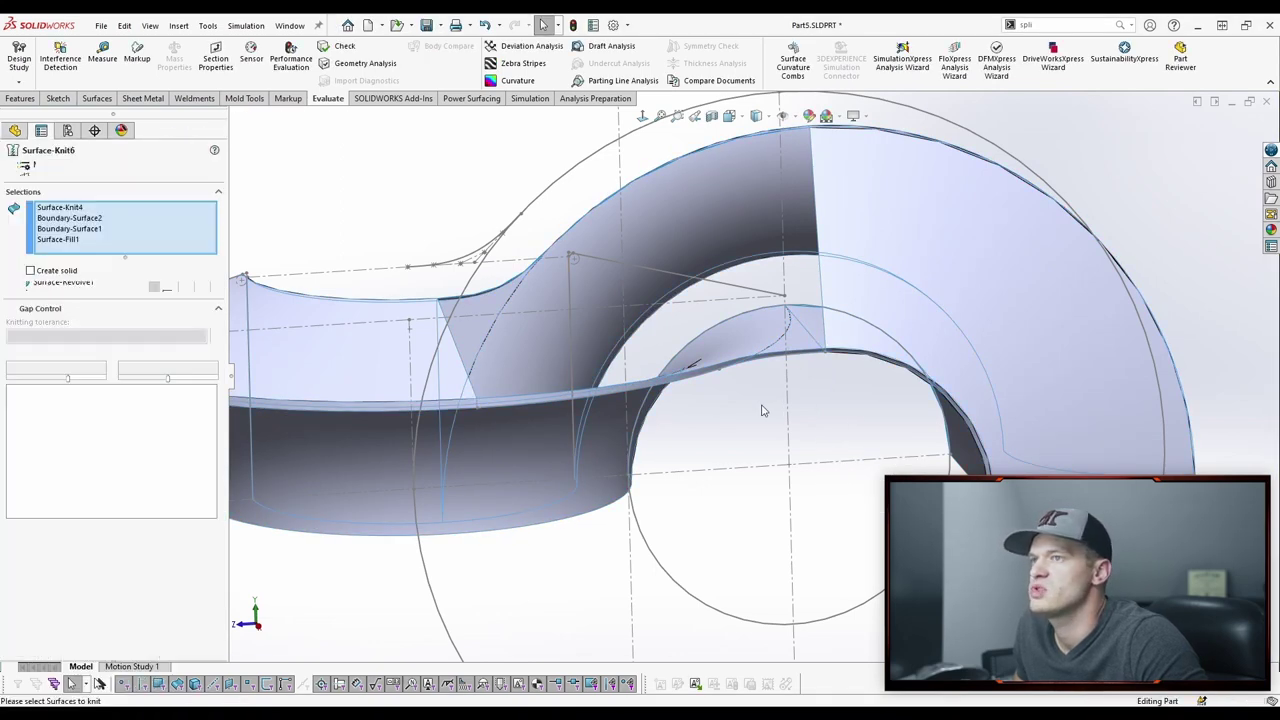
{"action": "scroll", "coordinate": [650, 430], "scroll_direction": "up", "scroll_amount": 3}
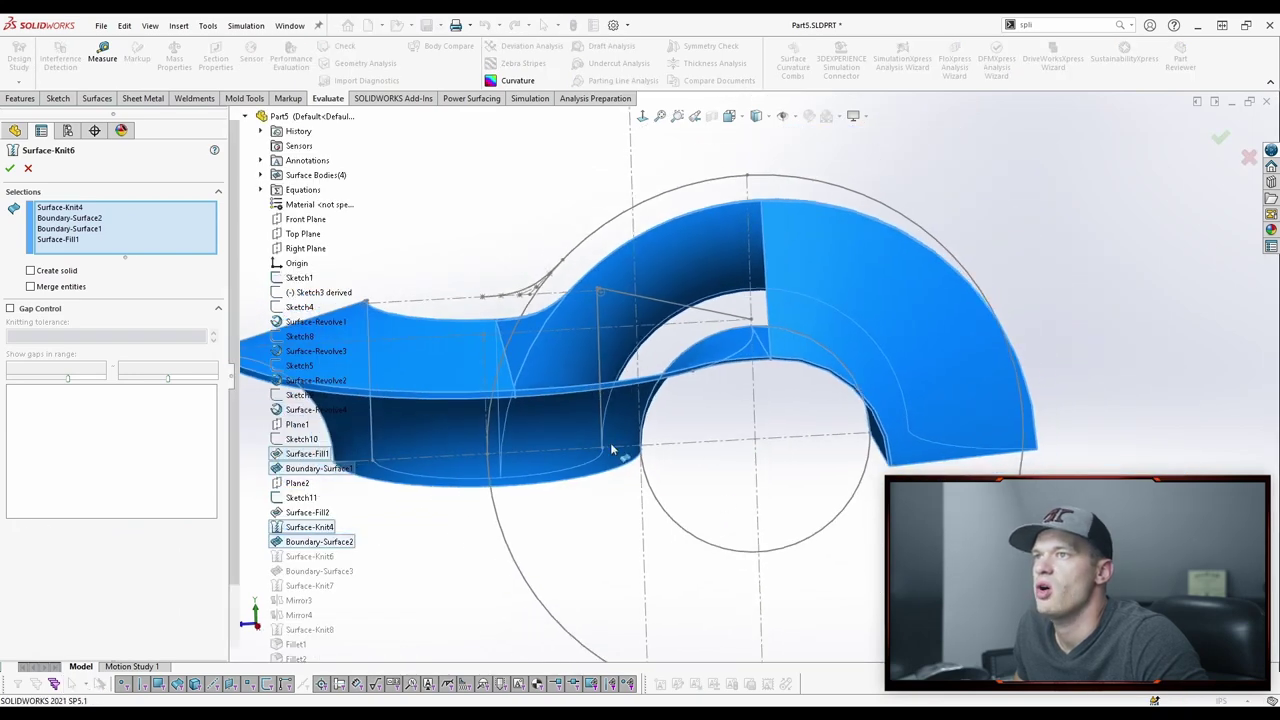
{"action": "left_click", "coordinate": [1219, 140]}
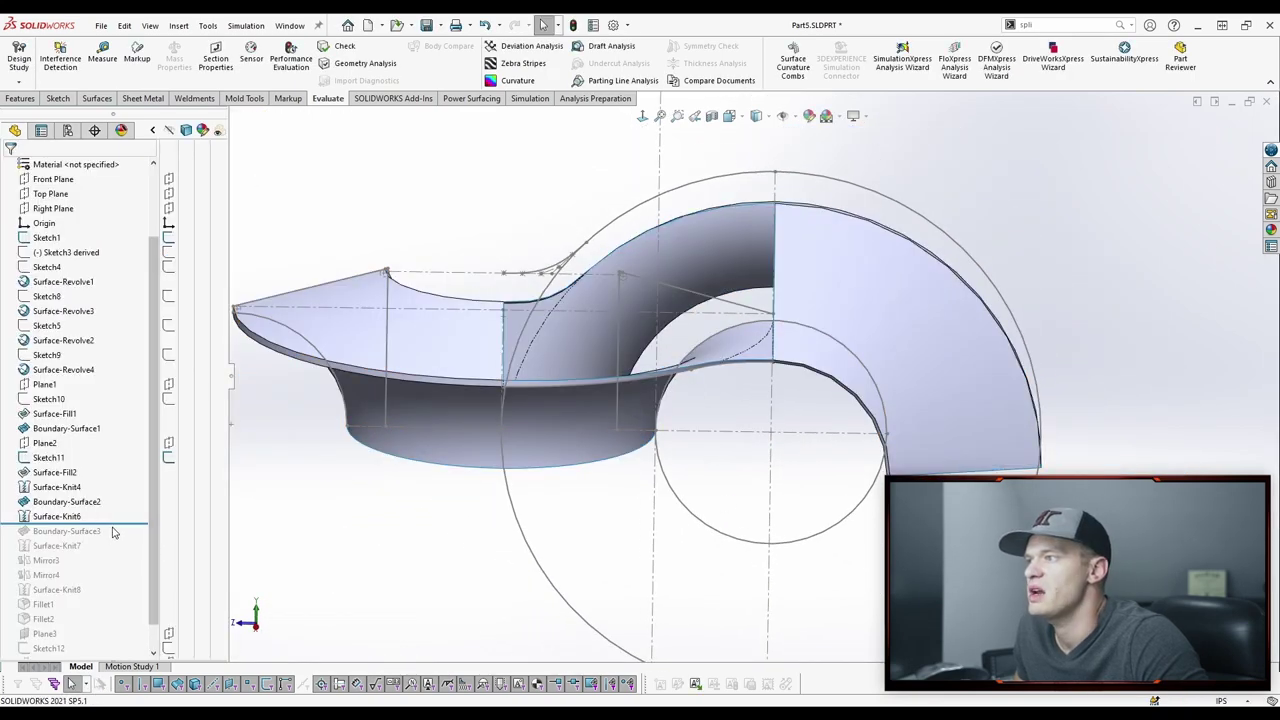
Step: Step the history back and forth across Boundary-Surface3 to inspect the opening between the two revolved top faces
{"action": "left_click_drag", "start_coordinate": [118, 523], "coordinate": [118, 538]}
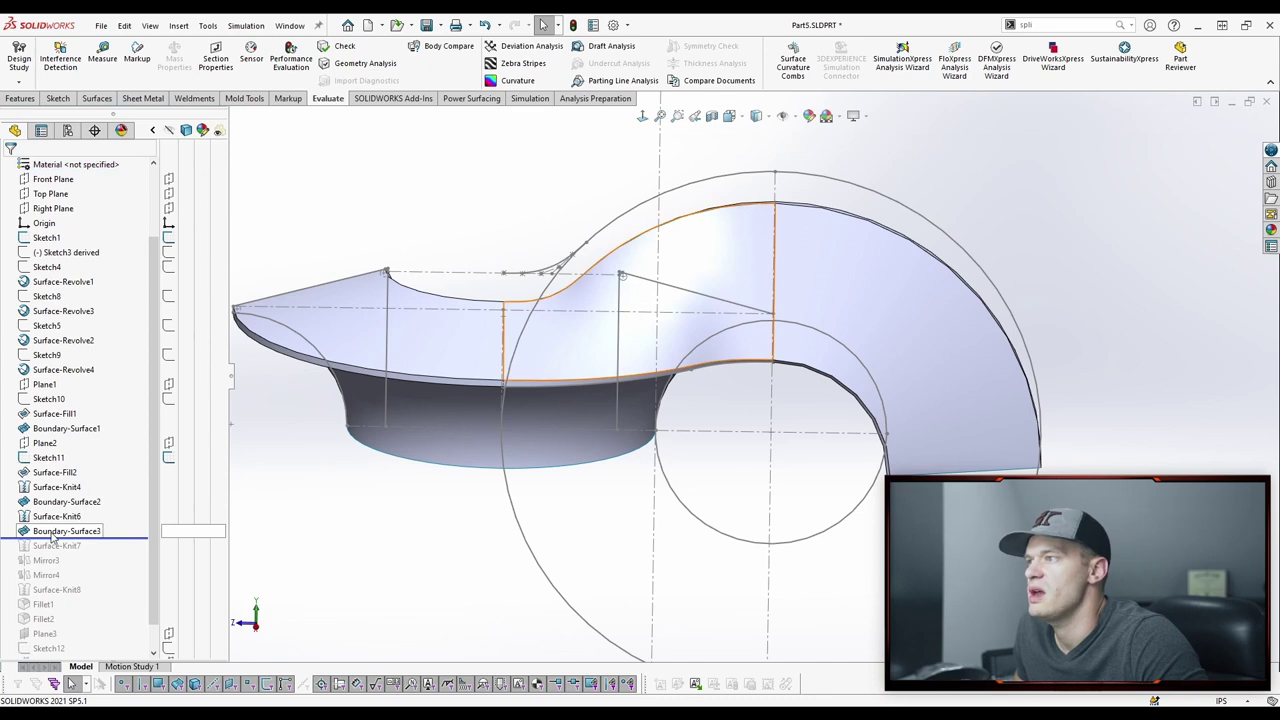
{"action": "right_click", "coordinate": [60, 531]}
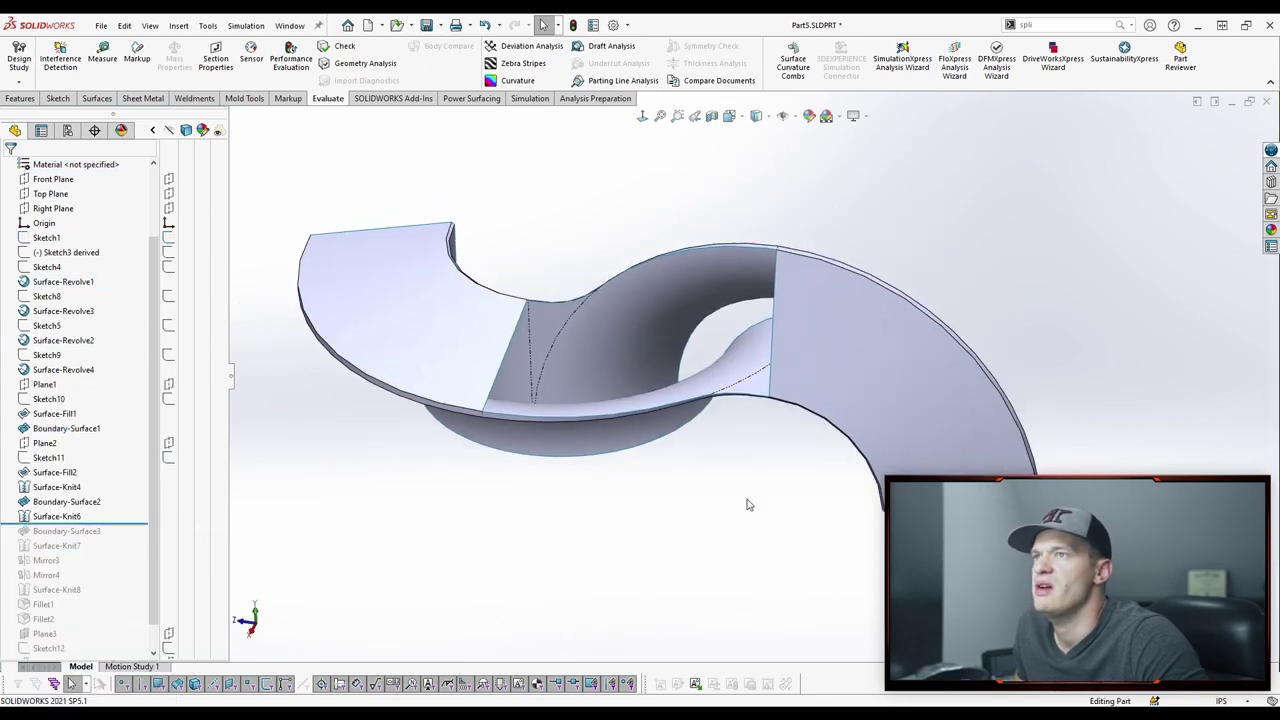
{"action": "middle_click_drag", "start_coordinate": [701, 528], "coordinate": [872, 336]}
{"action": "middle_click_drag", "start_coordinate": [763, 326], "coordinate": [831, 343]}
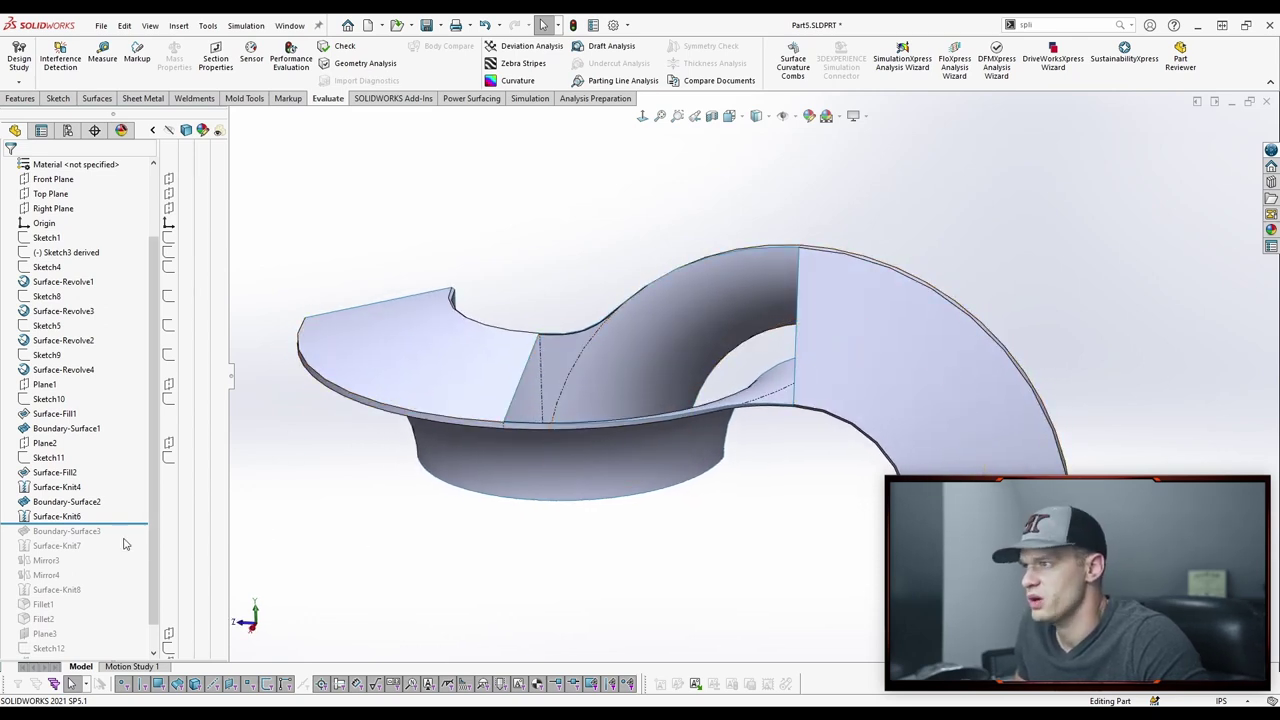
{"action": "left_click_drag", "start_coordinate": [118, 523], "coordinate": [118, 541]}
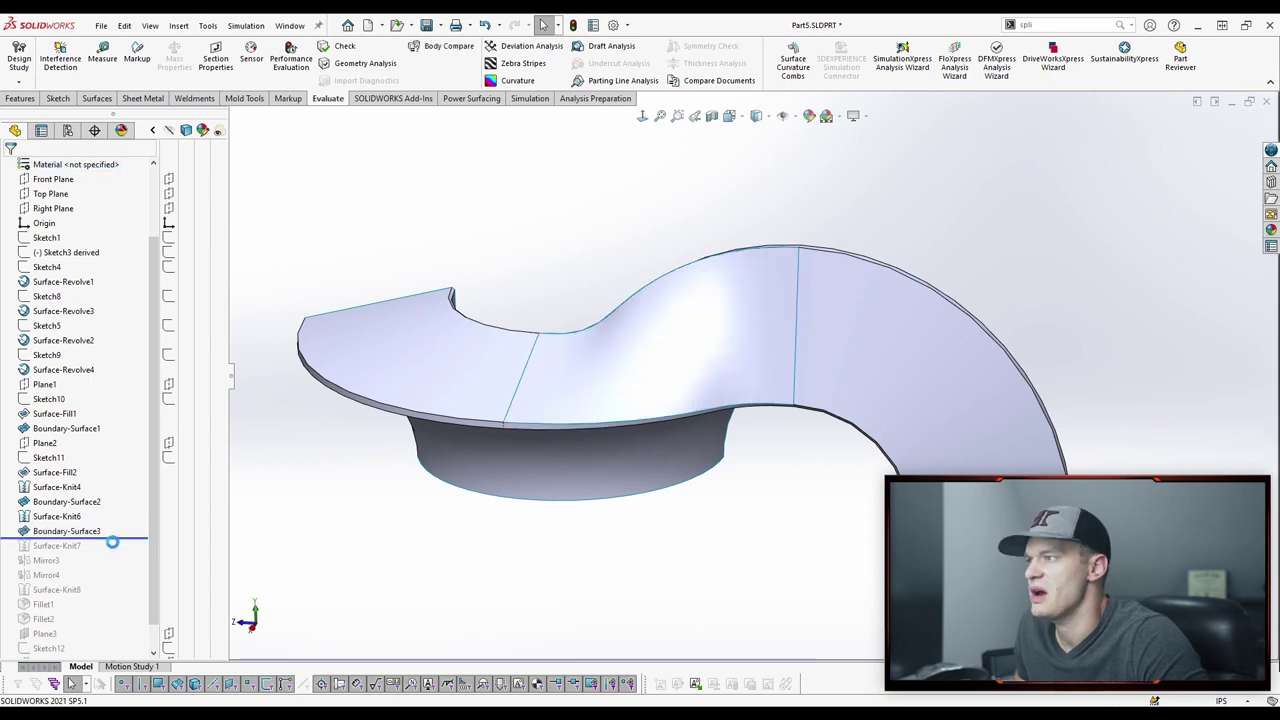
Step: Open the definition of Boundary-Surface3 and reselect the facing end edges of the two revolved top faces as Direction 1 curves
{"action": "right_click", "coordinate": [60, 531]}
{"action": "left_click", "coordinate": [80, 432]}
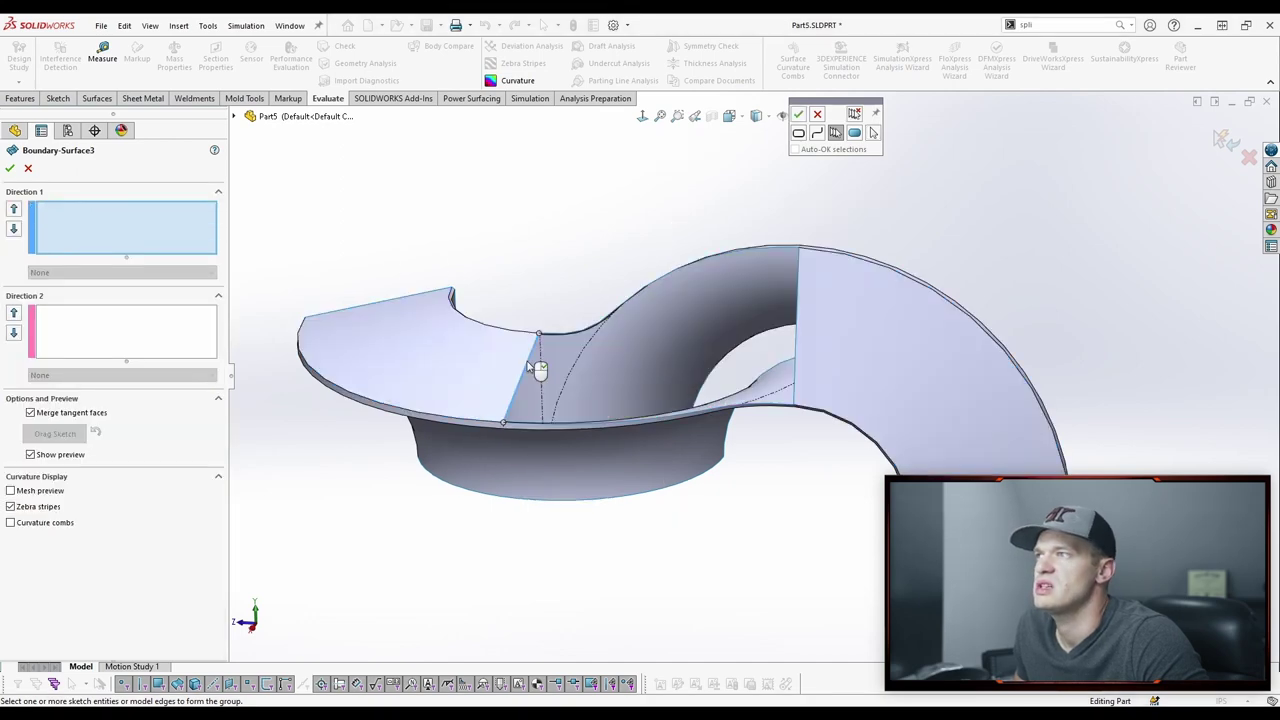
{"action": "right_click", "coordinate": [527, 368]}
{"action": "middle_click_drag", "start_coordinate": [688, 364], "coordinate": [803, 322]}
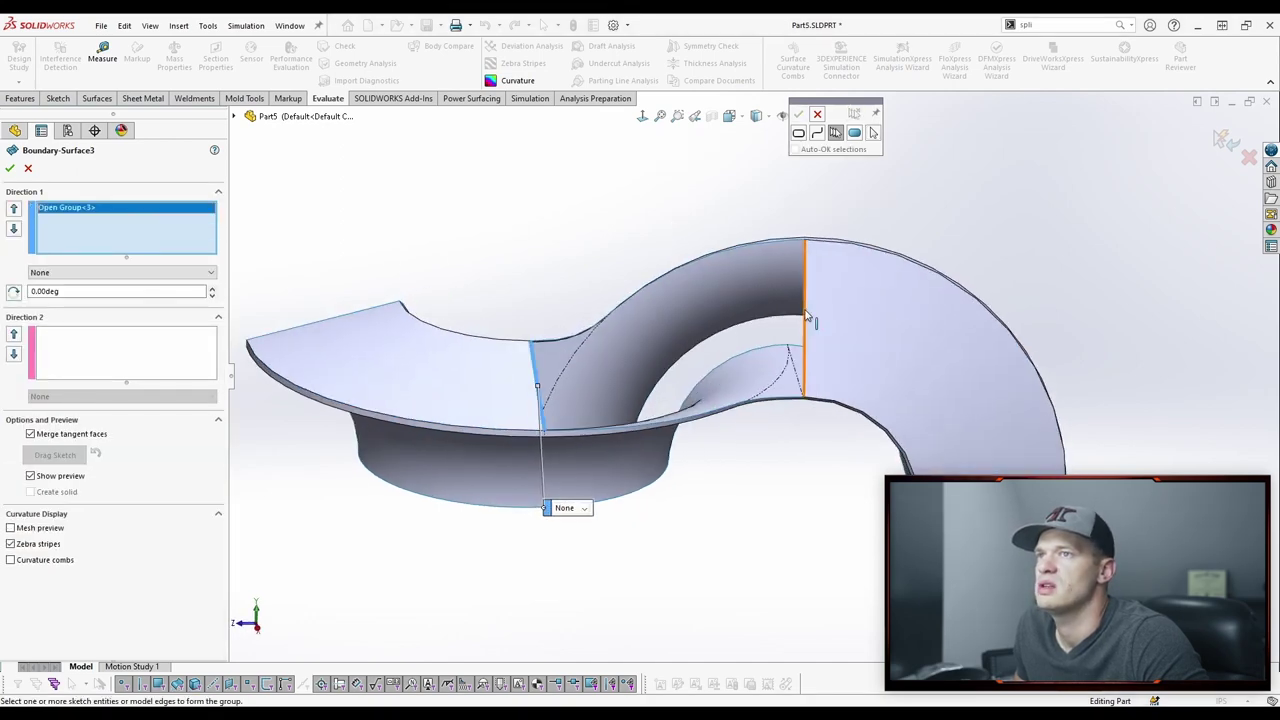
{"action": "left_click", "coordinate": [806, 316]}
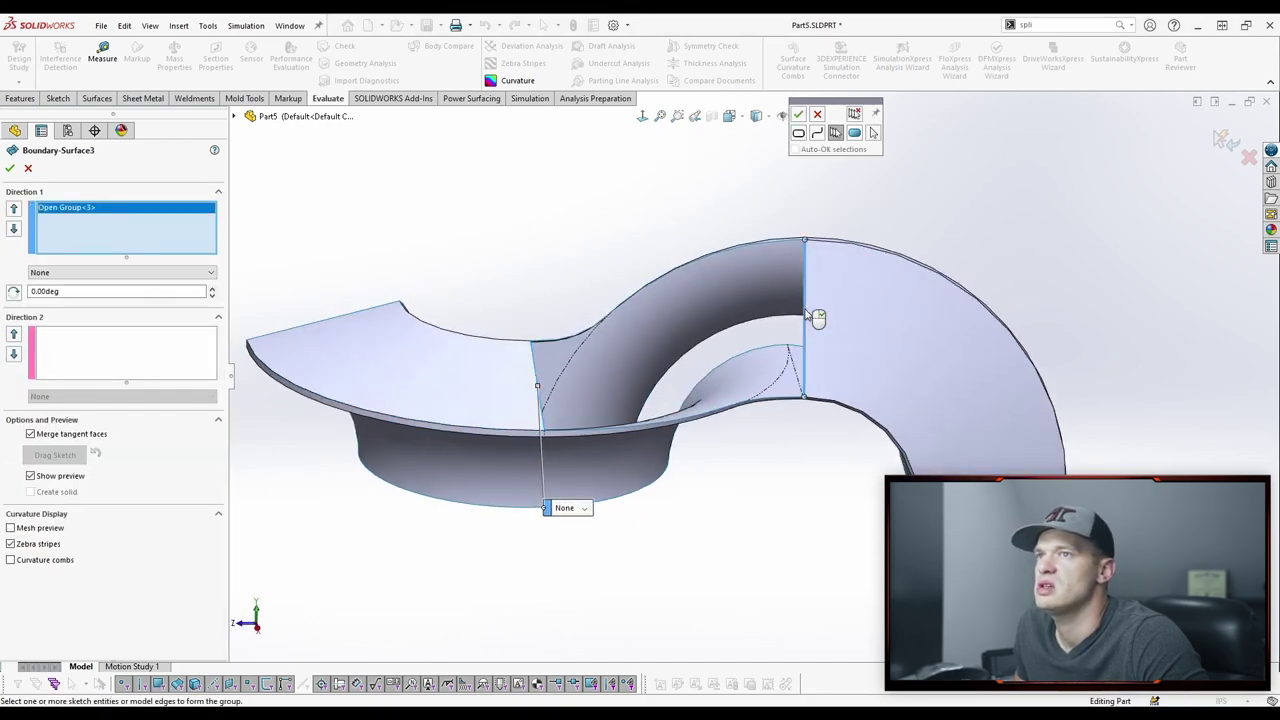
Step: Pick the two long curved side edges of the opening as Direction 2 curves for Boundary-Surface3
{"action": "left_click", "coordinate": [101, 366]}
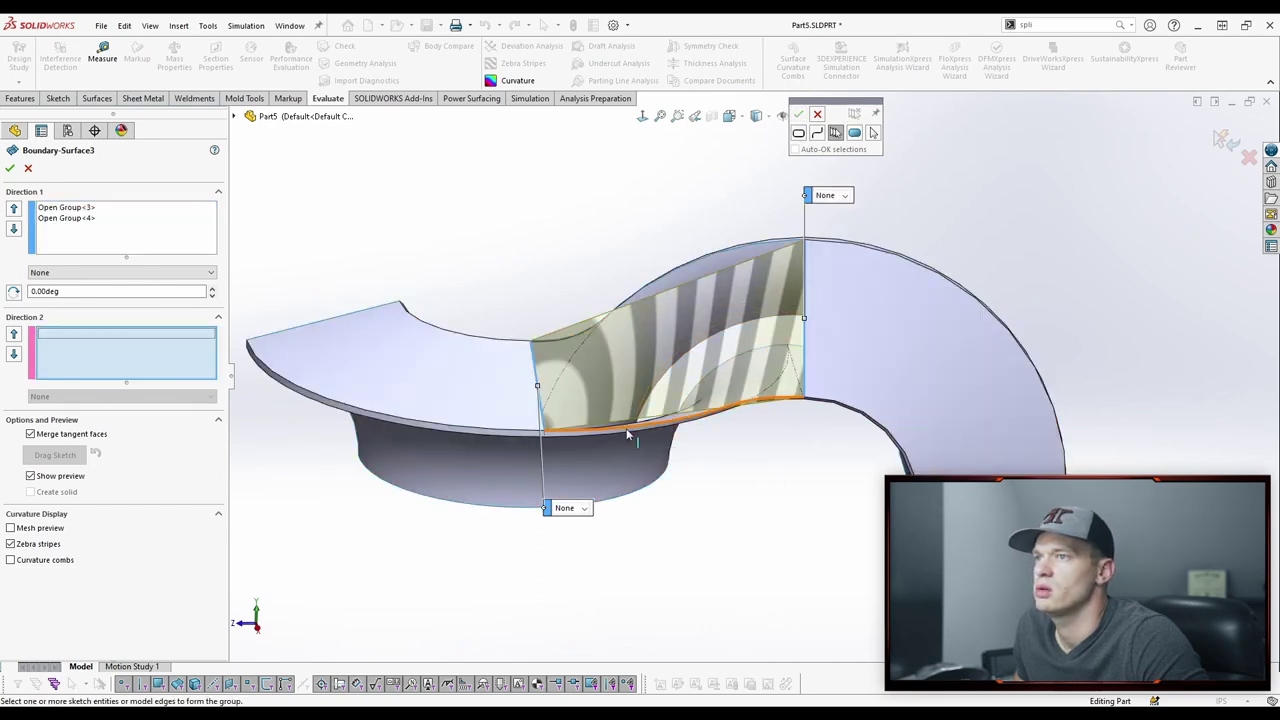
{"action": "left_click", "coordinate": [634, 428]}
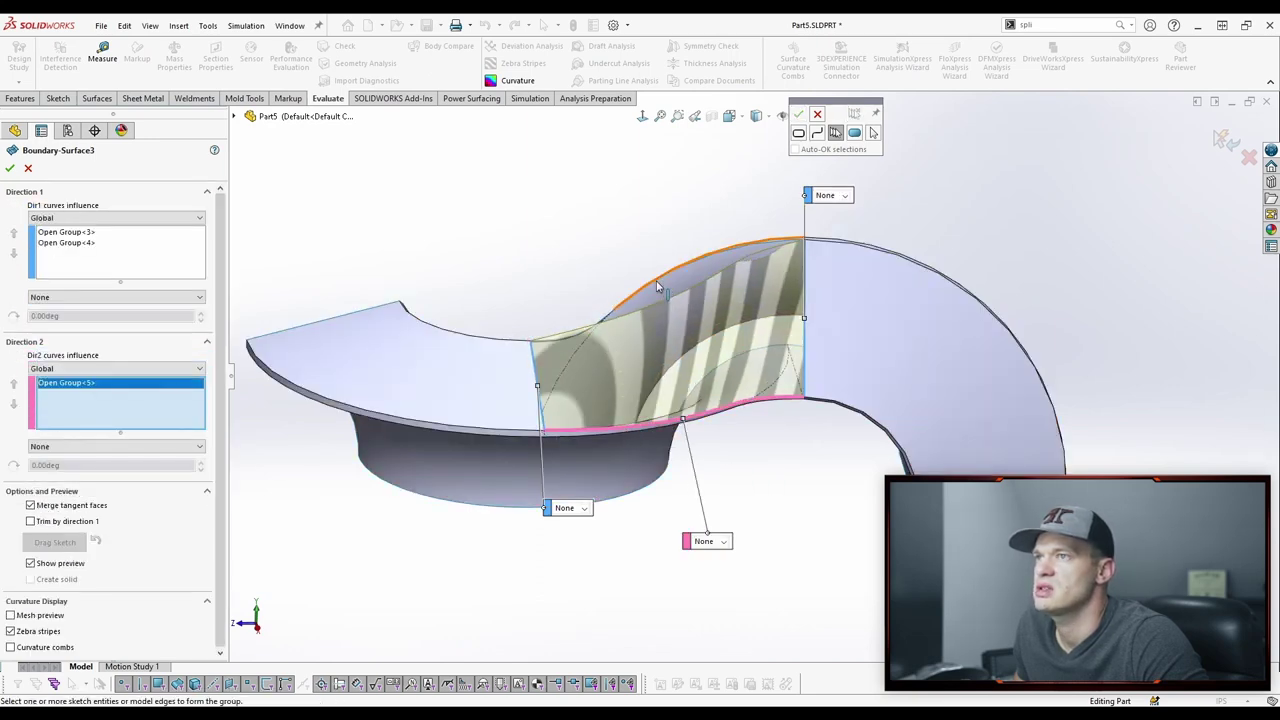
{"action": "middle_click_drag", "start_coordinate": [668, 291], "coordinate": [628, 401]}
{"action": "left_click", "coordinate": [630, 407]}
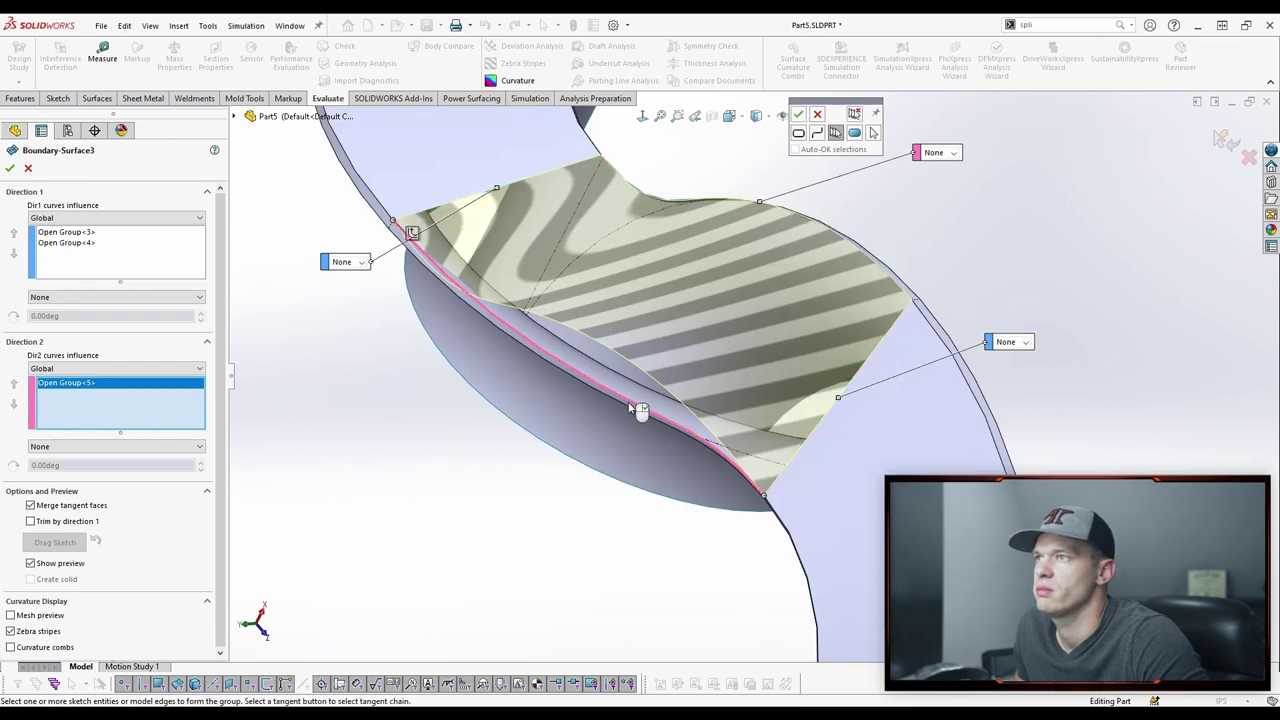
{"action": "right_click", "coordinate": [630, 407]}
{"action": "middle_click_drag", "start_coordinate": [650, 247], "coordinate": [520, 500]}
Step: Set both Direction 1 curves of Boundary-Surface3 to Tangency To Face, and cancel the edit
{"action": "left_click", "coordinate": [504, 547]}
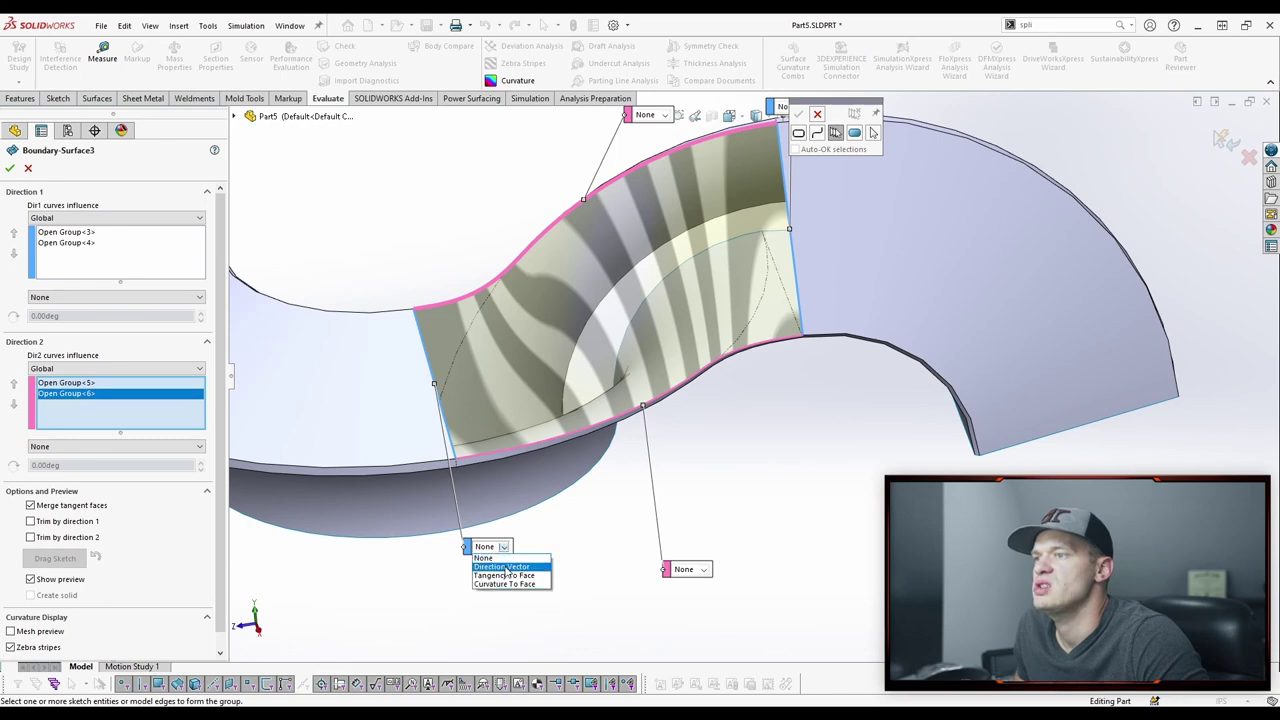
{"action": "left_click", "coordinate": [504, 575]}
{"action": "middle_click_drag", "start_coordinate": [760, 460], "coordinate": [792, 245]}
{"action": "left_click", "coordinate": [817, 196]}
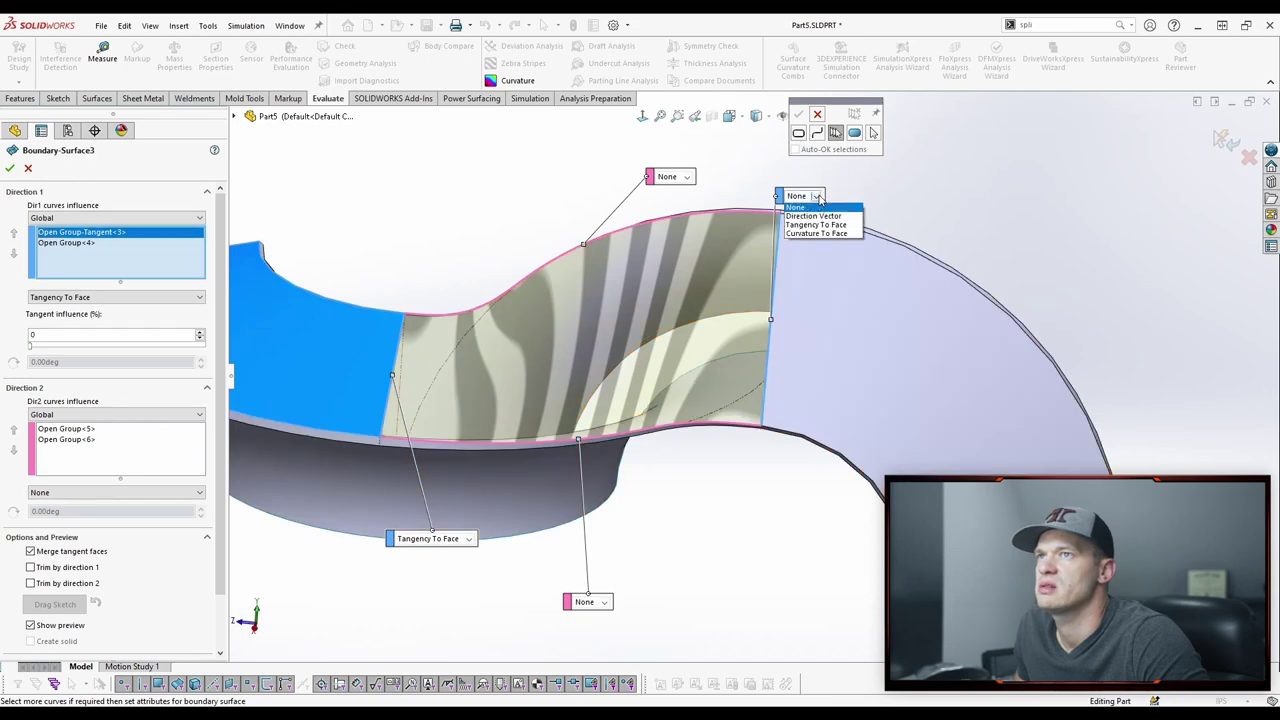
{"action": "left_click", "coordinate": [820, 228]}
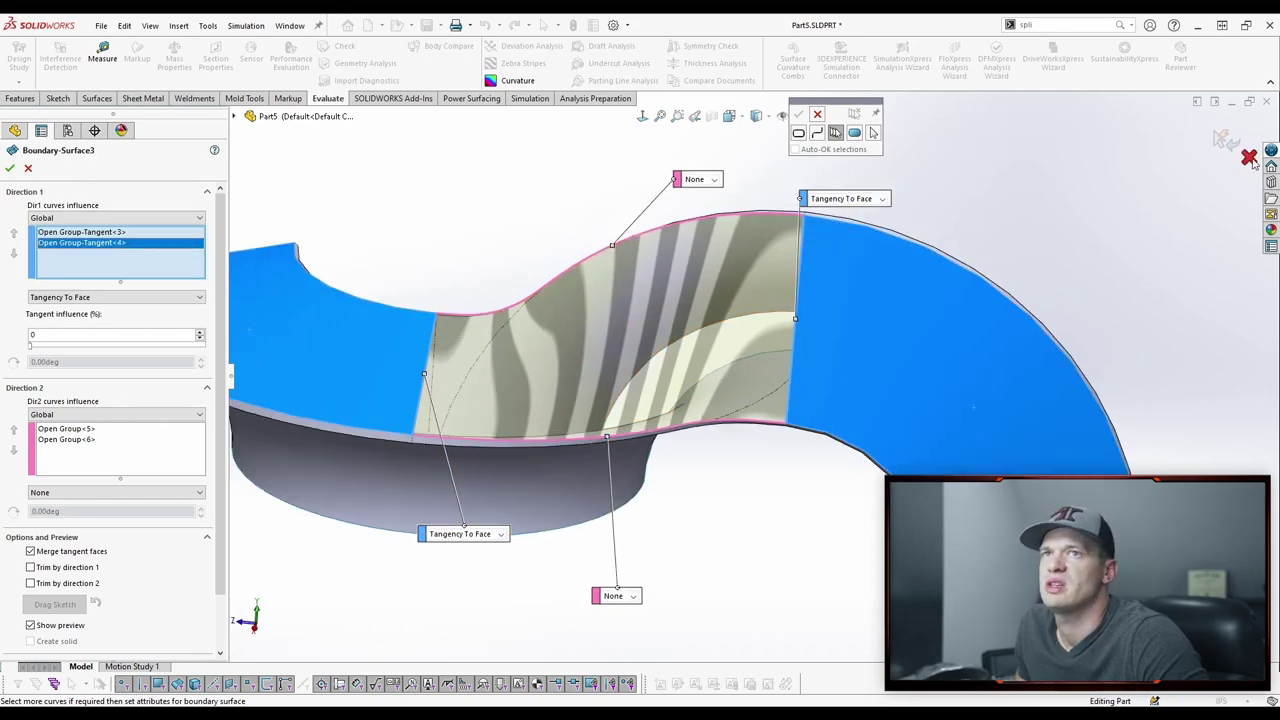
{"action": "left_click", "coordinate": [1249, 158]}
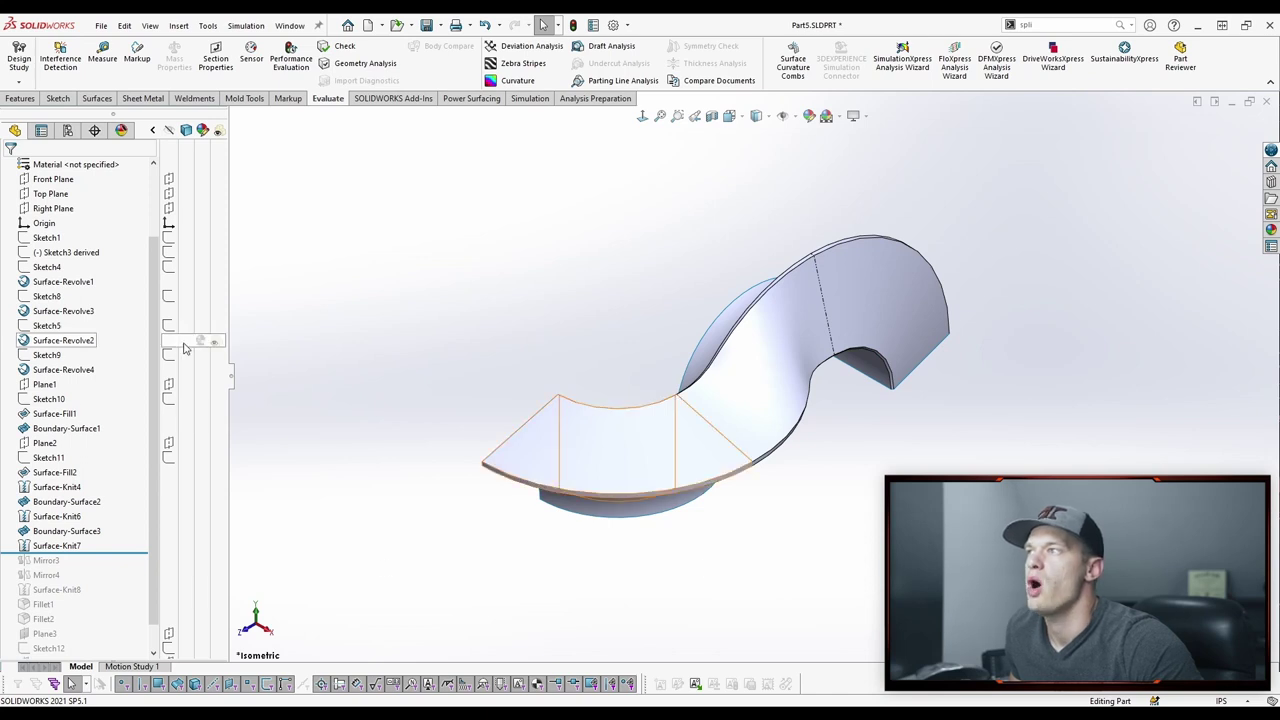
Step: Expand the surface bodies list and inspect the knitted quarter of the model from several sides
{"action": "scroll", "coordinate": [103, 270], "scroll_direction": "up", "scroll_amount": 3}
{"action": "left_click", "coordinate": [8, 223]}
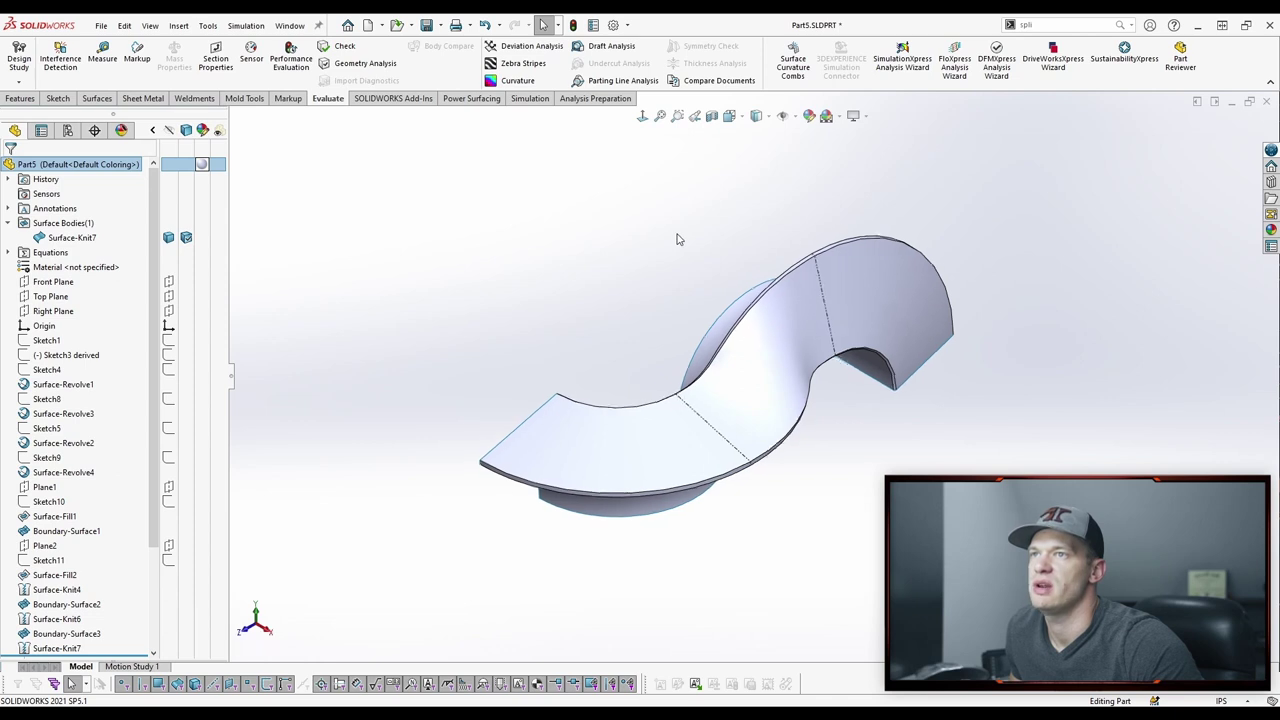
{"action": "middle_click_drag", "start_coordinate": [677, 237], "coordinate": [749, 523]}
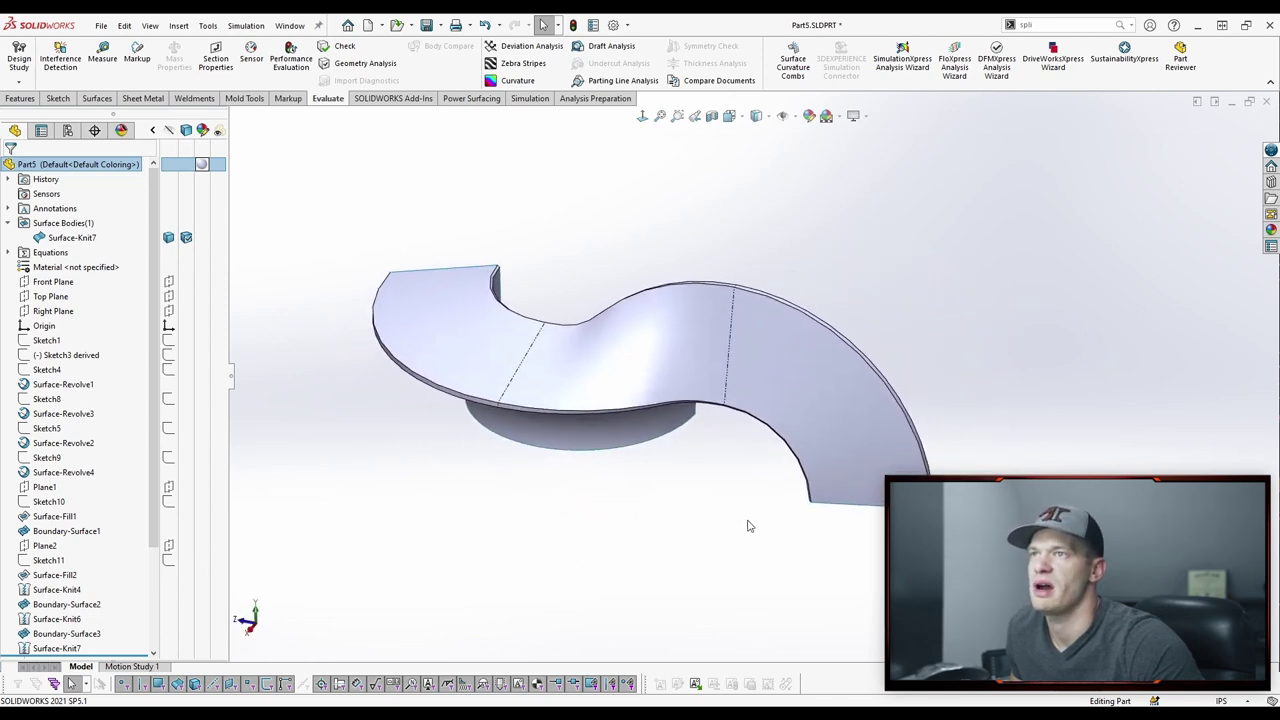
Step: Open the definition of Mirror3 to review its Right Plane mirror of Surface-Knit7, and close it without changes
{"action": "scroll", "coordinate": [149, 500], "scroll_direction": "down", "scroll_amount": 3}
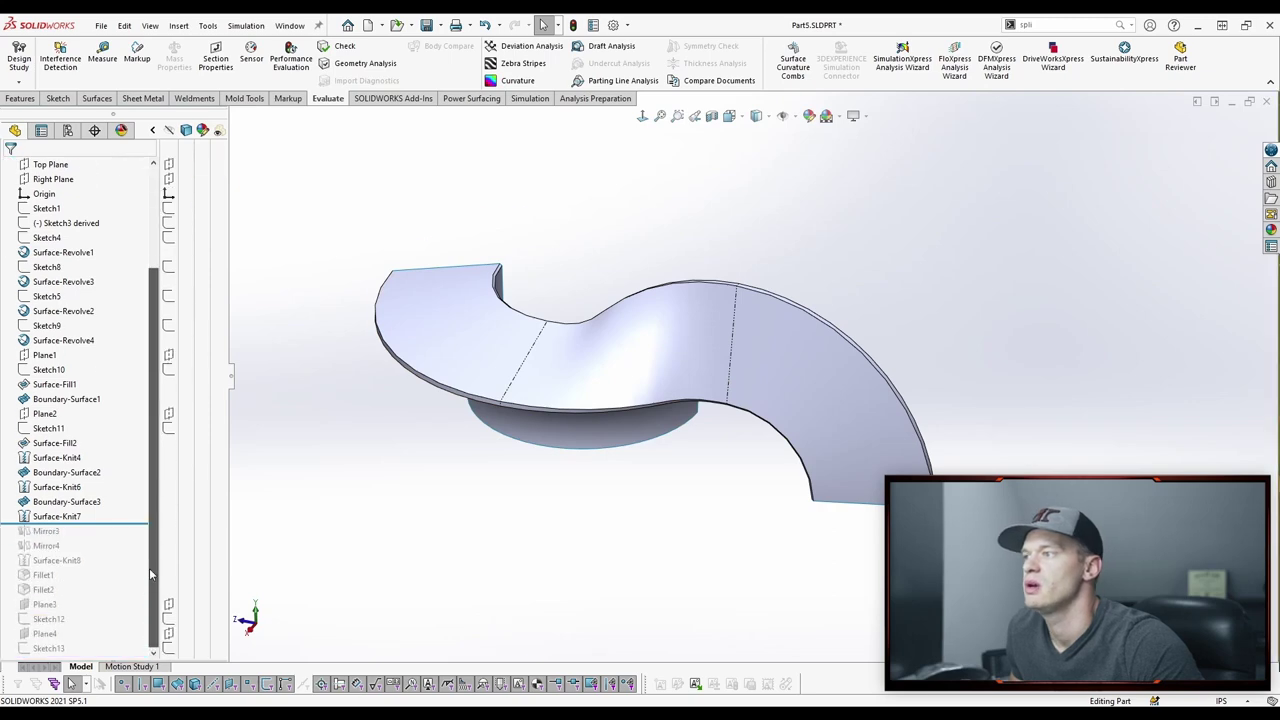
{"action": "right_click", "coordinate": [70, 531]}
{"action": "left_click", "coordinate": [45, 393]}
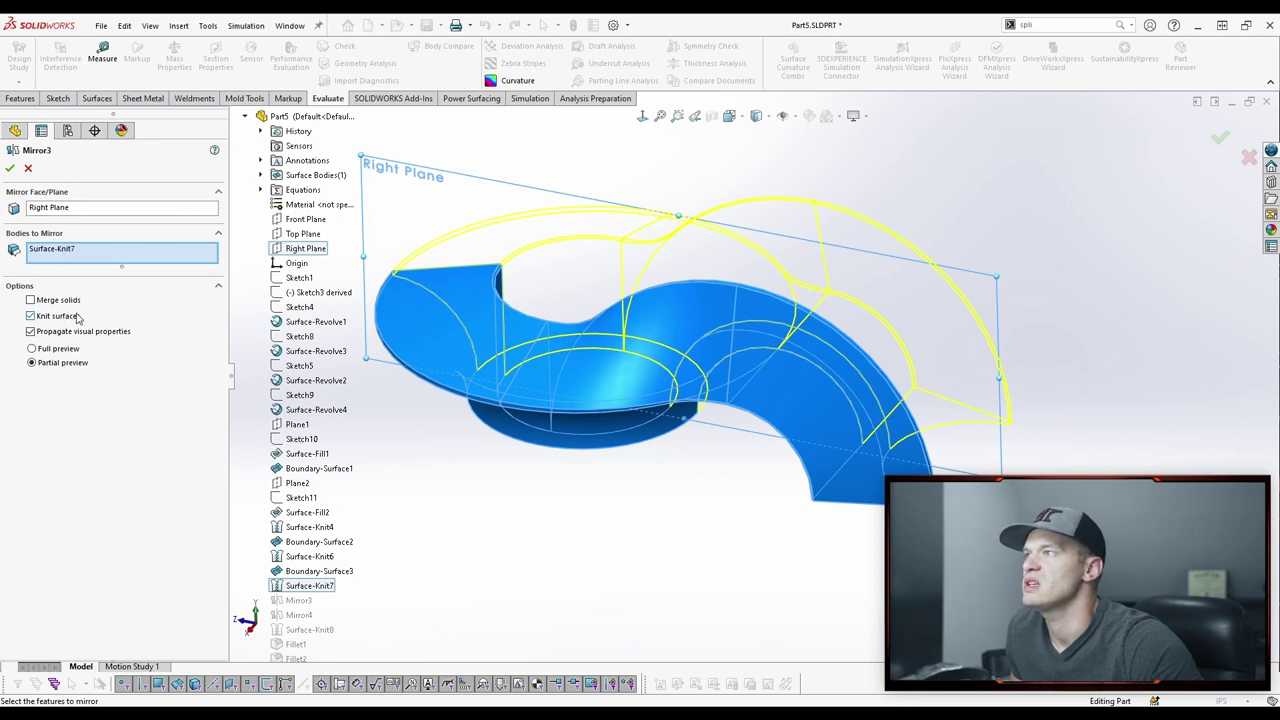
{"action": "left_click", "coordinate": [10, 169]}
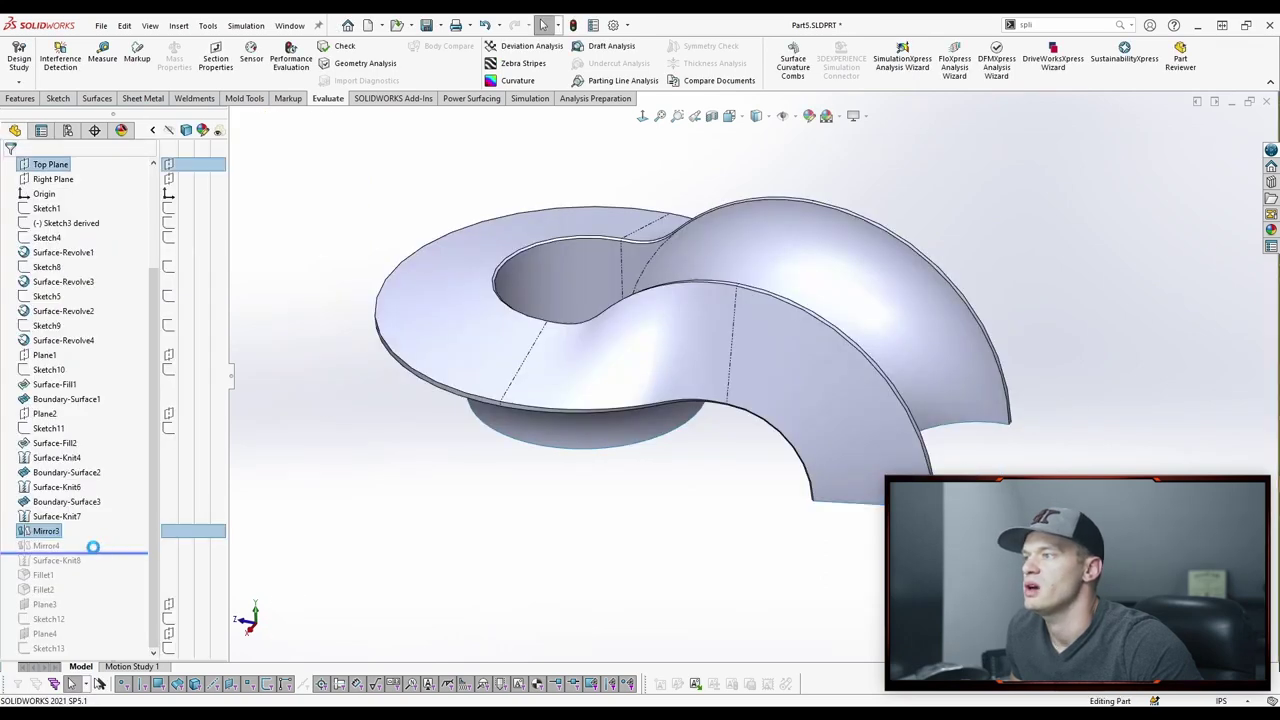
Step: Open the definition of Mirror4 to review its Top Plane mirror of Mirror3, close it without changes, and check the surface bodies list
{"action": "right_click", "coordinate": [33, 545]}
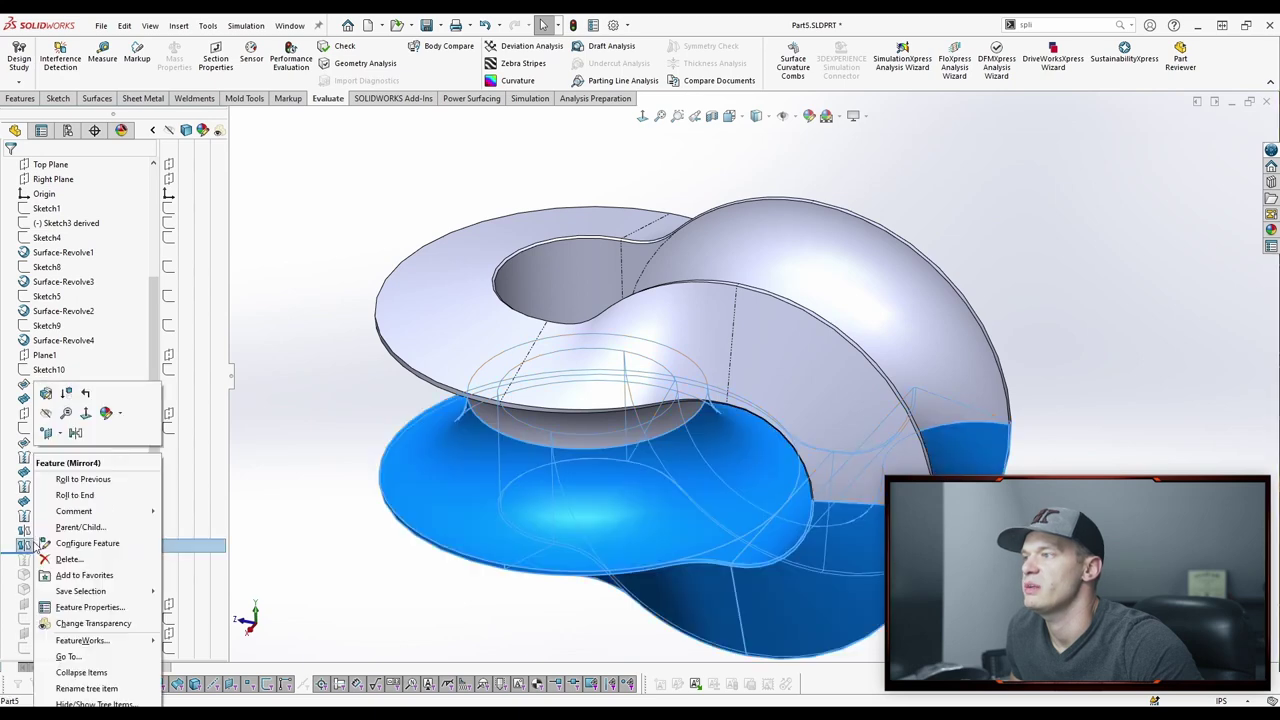
{"action": "left_click", "coordinate": [44, 412]}
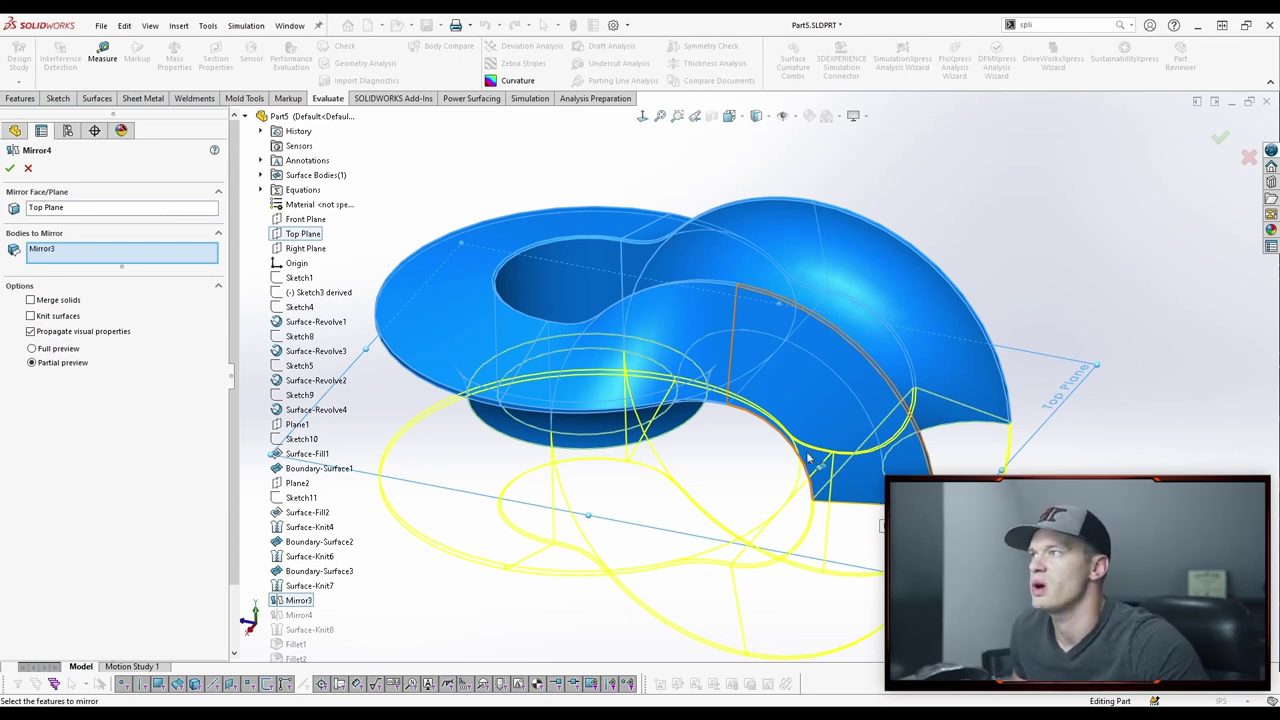
{"action": "left_click", "coordinate": [29, 170]}
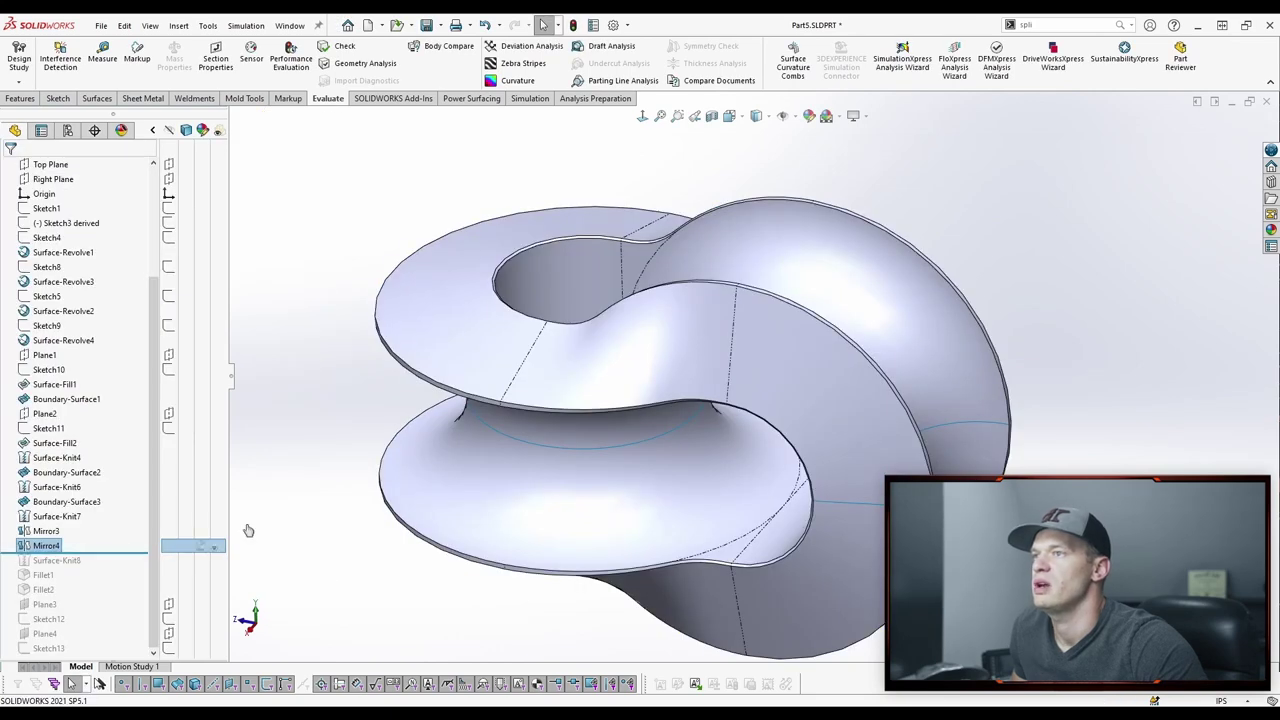
{"action": "scroll", "coordinate": [117, 332], "scroll_direction": "up", "scroll_amount": 4}
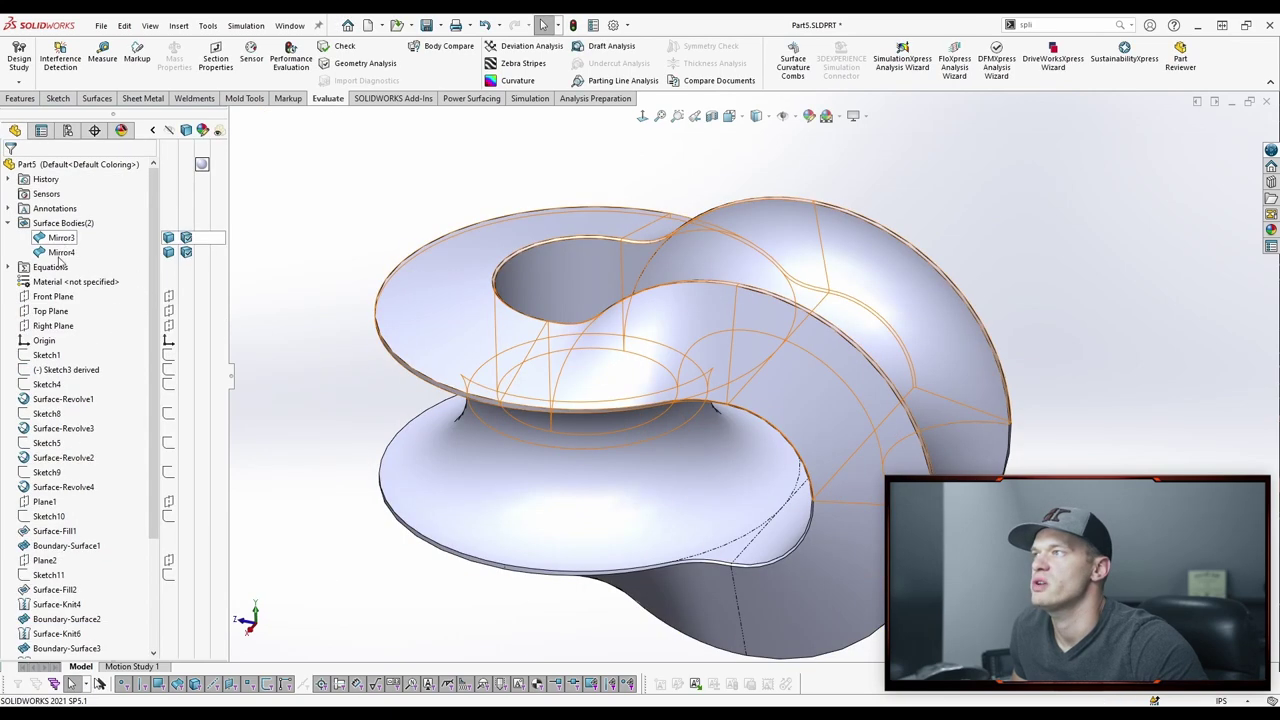
{"action": "scroll", "coordinate": [60, 400], "scroll_direction": "down", "scroll_amount": 3}
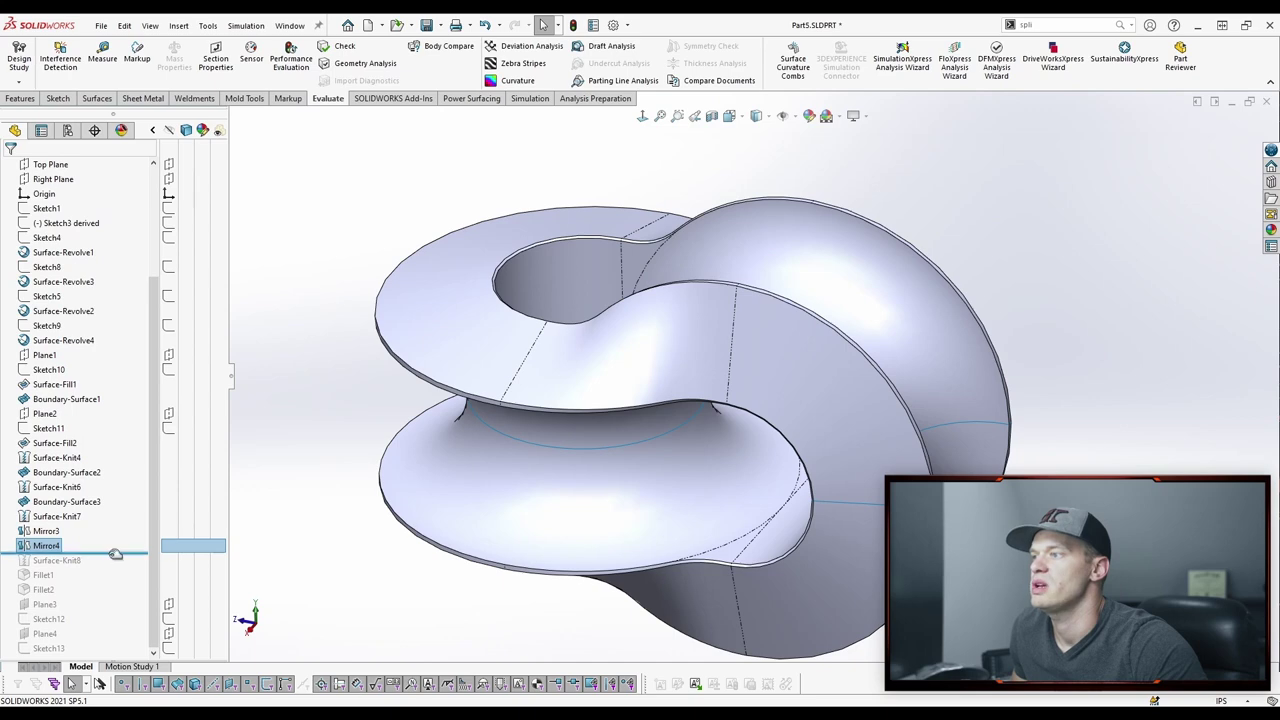
Step: Roll the history forward past Surface-Knit8 and review the mirrored bodies and Create solid option in its definition
{"action": "left_click_drag", "start_coordinate": [115, 552], "coordinate": [50, 562]}
{"action": "right_click", "coordinate": [50, 562]}
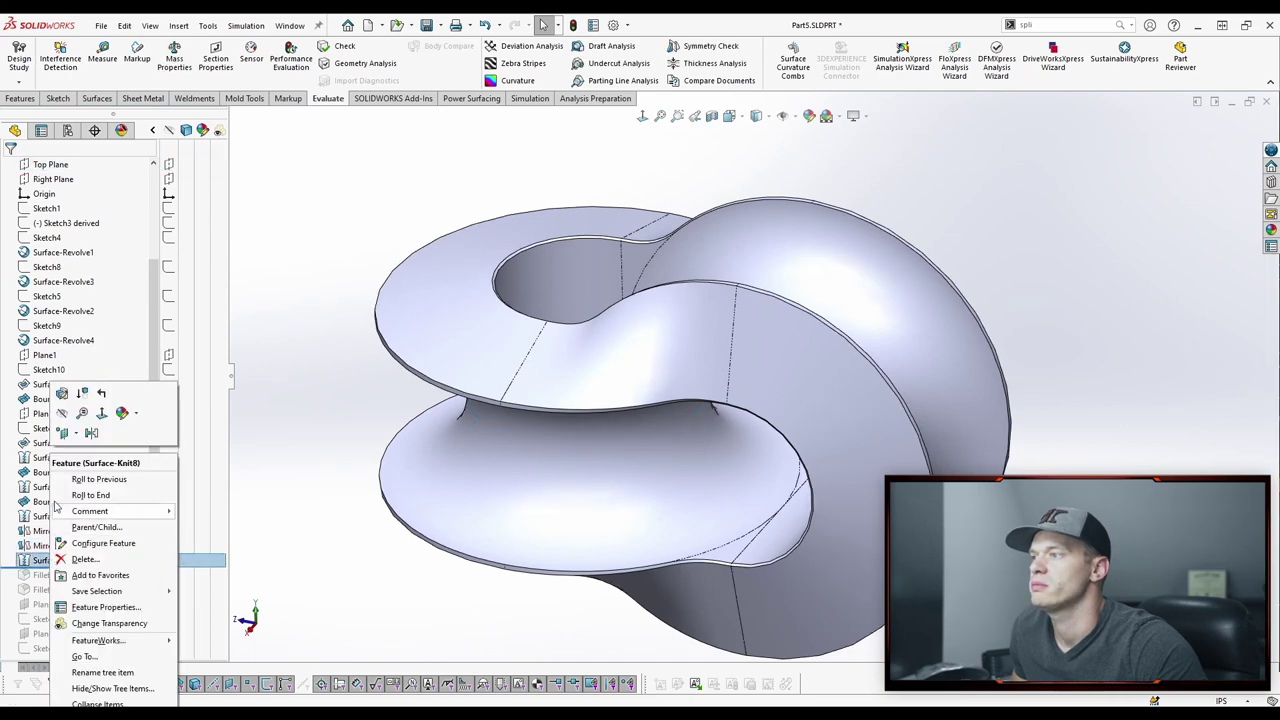
{"action": "left_click", "coordinate": [60, 398]}
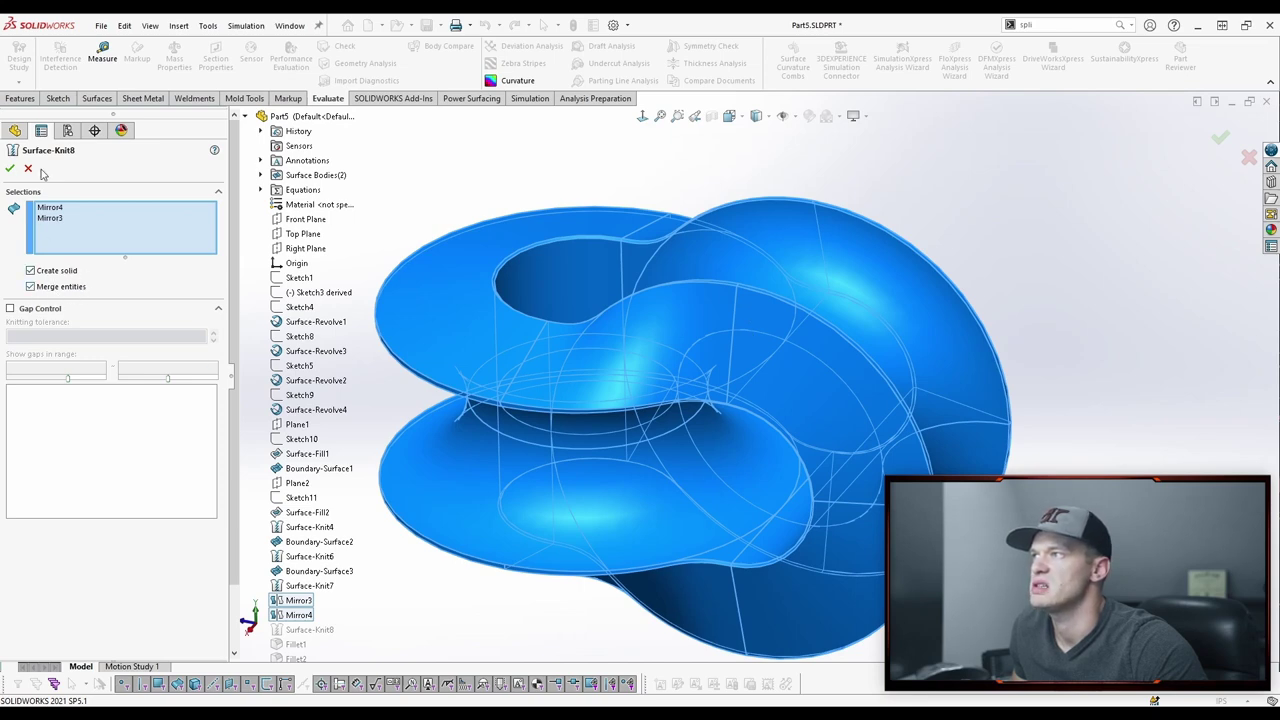
{"action": "left_click", "coordinate": [9, 168]}
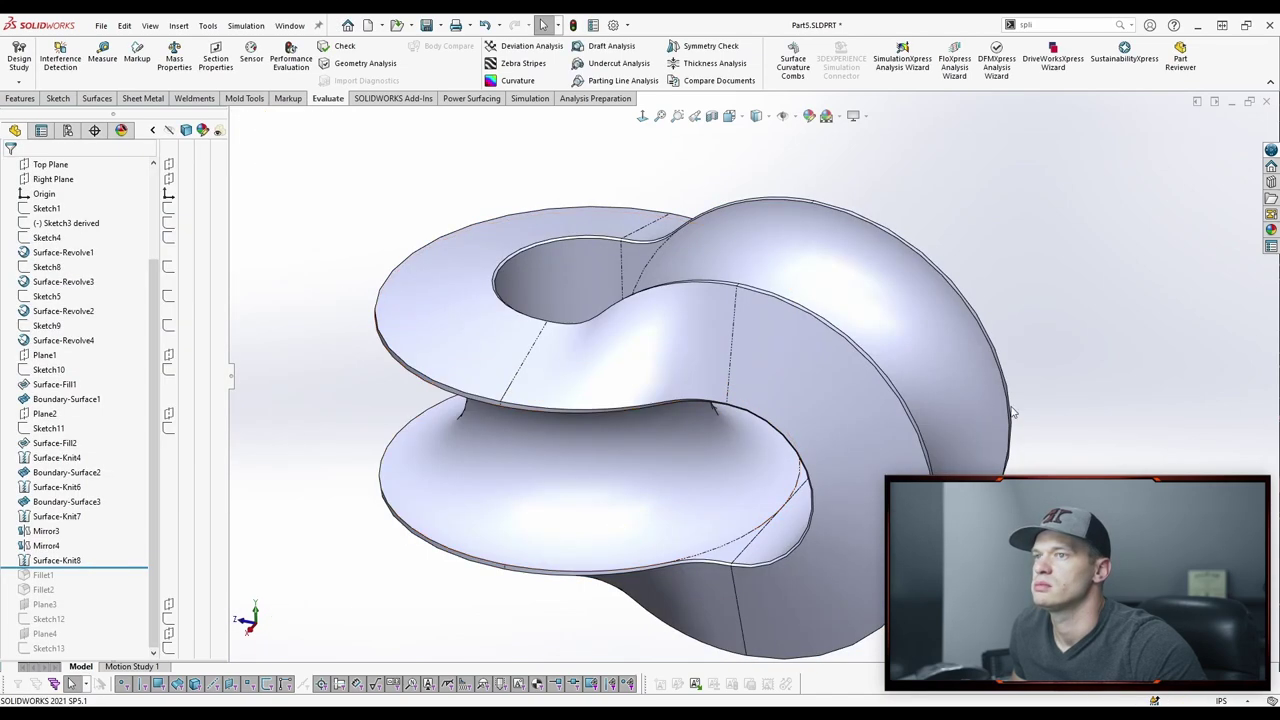
Step: Inspect the closed model and expand the solid bodies list to examine the body made by Surface-Knit8
{"action": "middle_click_drag", "start_coordinate": [954, 217], "coordinate": [957, 208]}
{"action": "scroll", "coordinate": [62, 376], "scroll_direction": "up", "scroll_amount": 3}
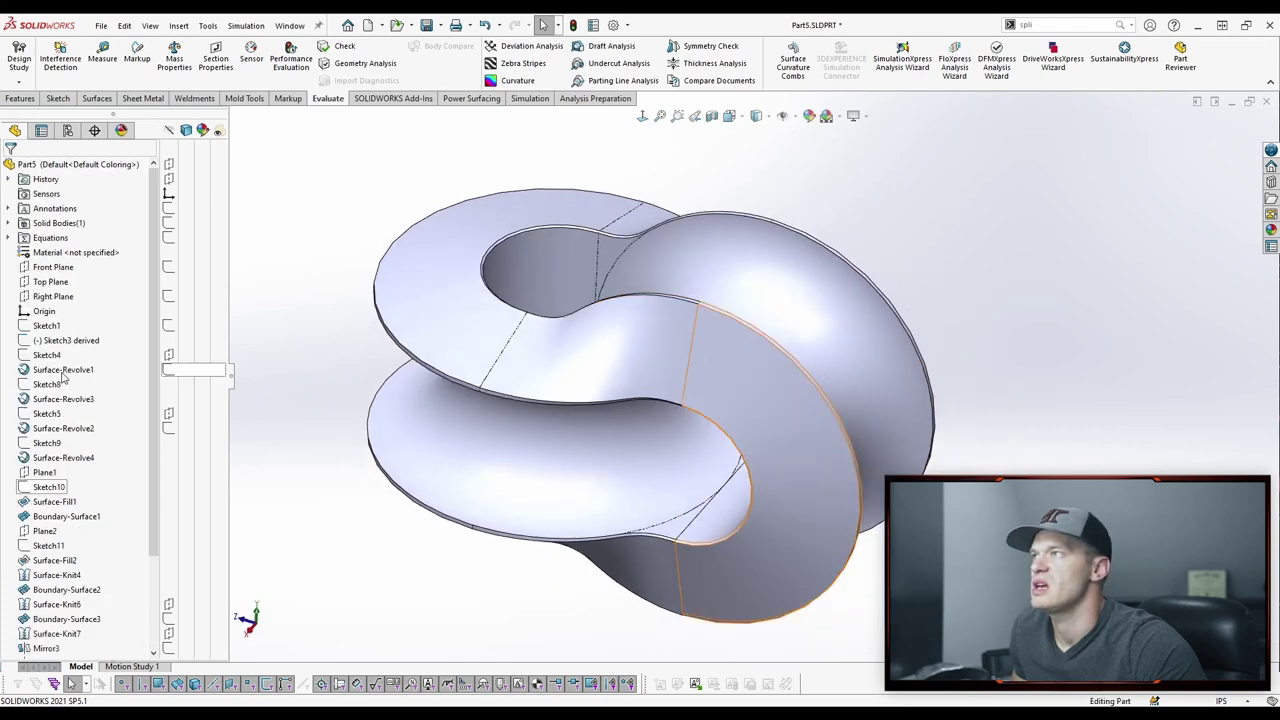
{"action": "left_click", "coordinate": [9, 223]}
{"action": "left_click", "coordinate": [98, 237]}
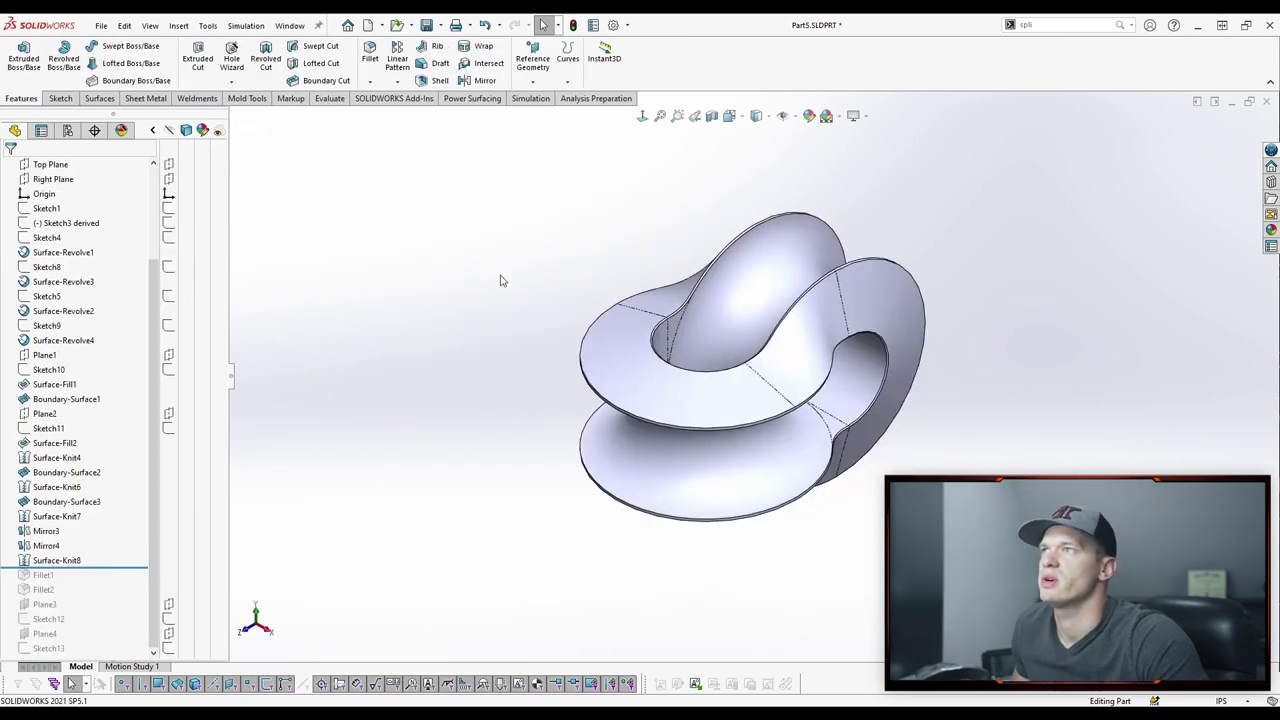
Step: Start a full round fillet on the thin rim, using the rim face as center and its two adjoining faces as side sets
{"action": "middle_click_drag", "start_coordinate": [886, 363], "coordinate": [929, 237]}
{"action": "scroll", "coordinate": [929, 237], "scroll_direction": "down", "scroll_amount": 5}
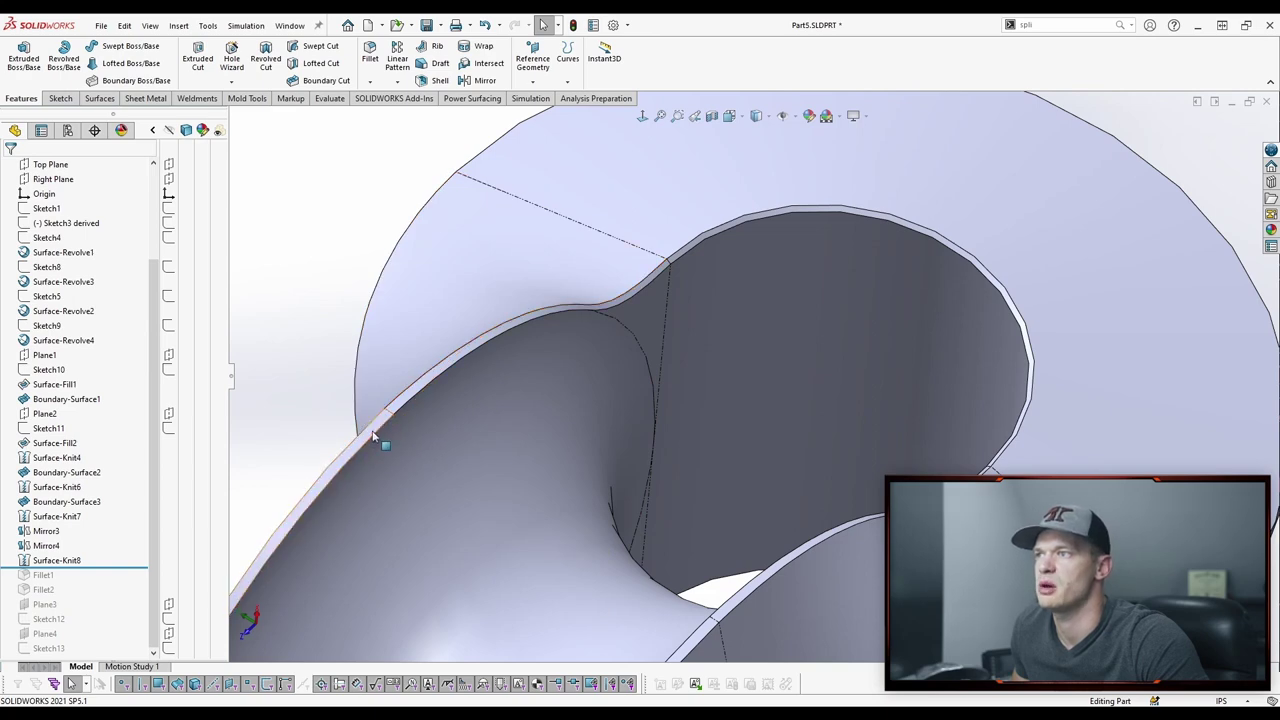
{"action": "key", "text": "f"}
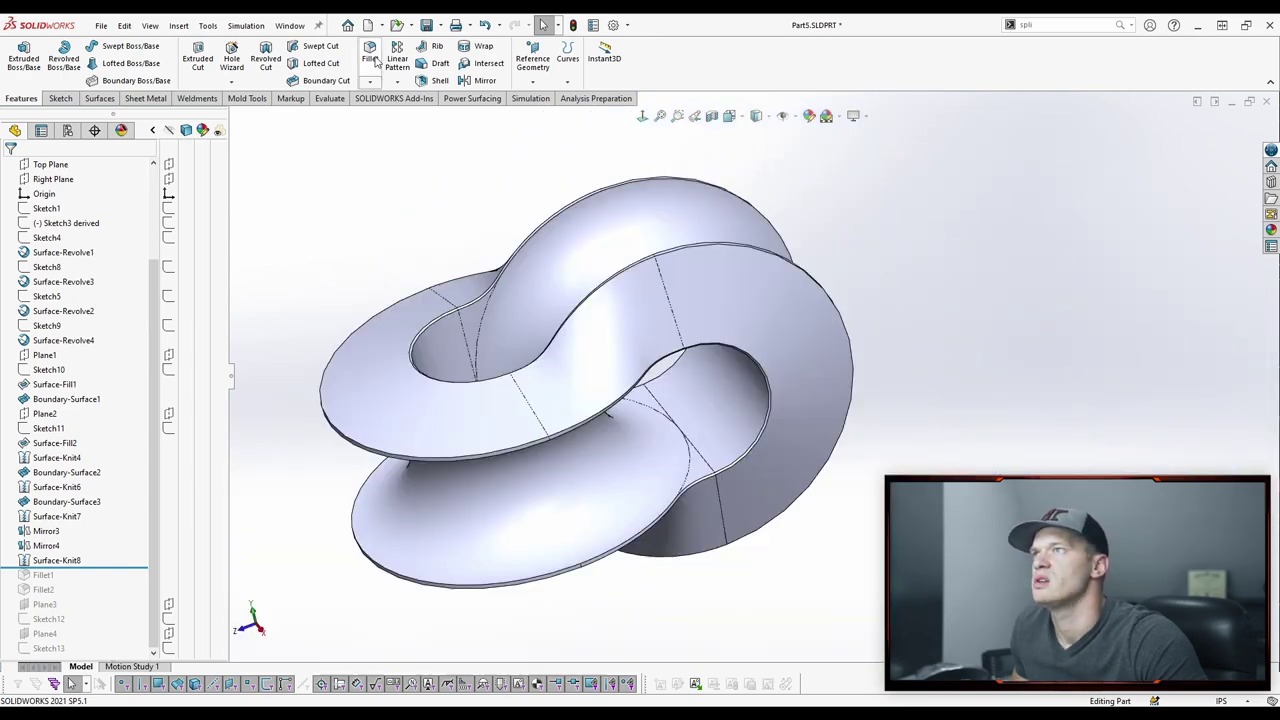
{"action": "left_click", "coordinate": [375, 60]}
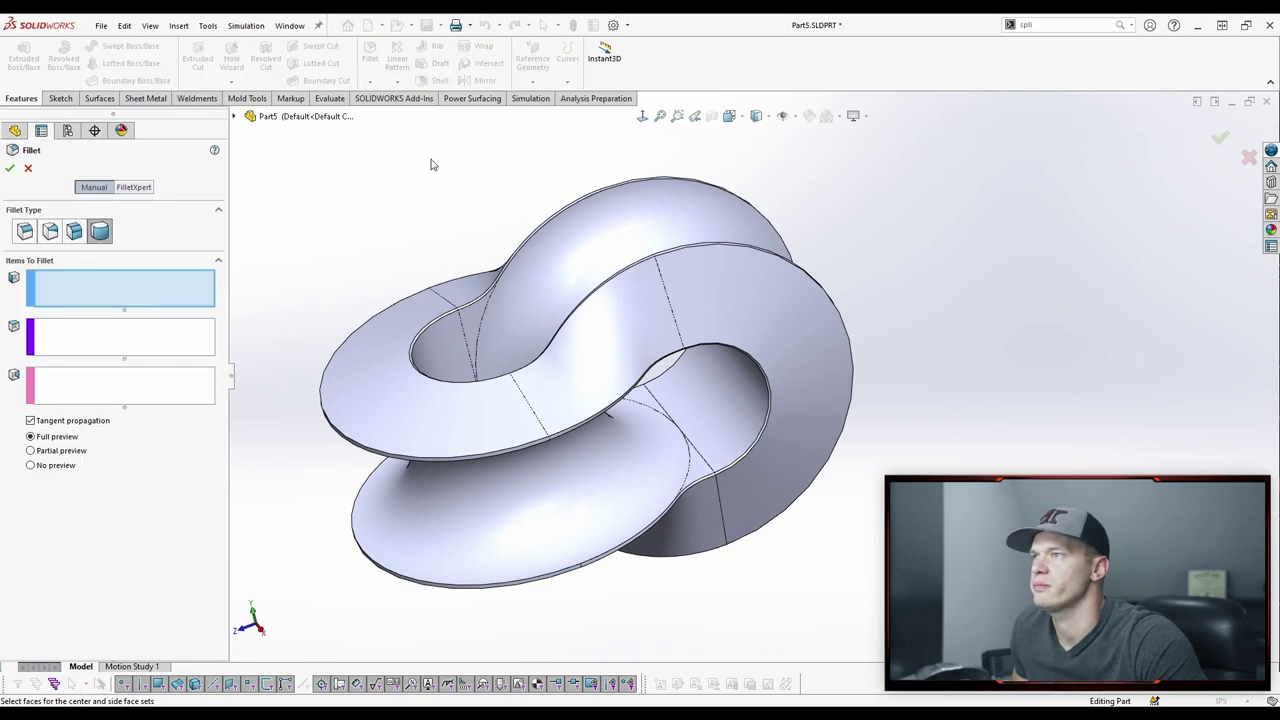
{"action": "scroll", "coordinate": [477, 194], "scroll_direction": "down", "scroll_amount": 10}
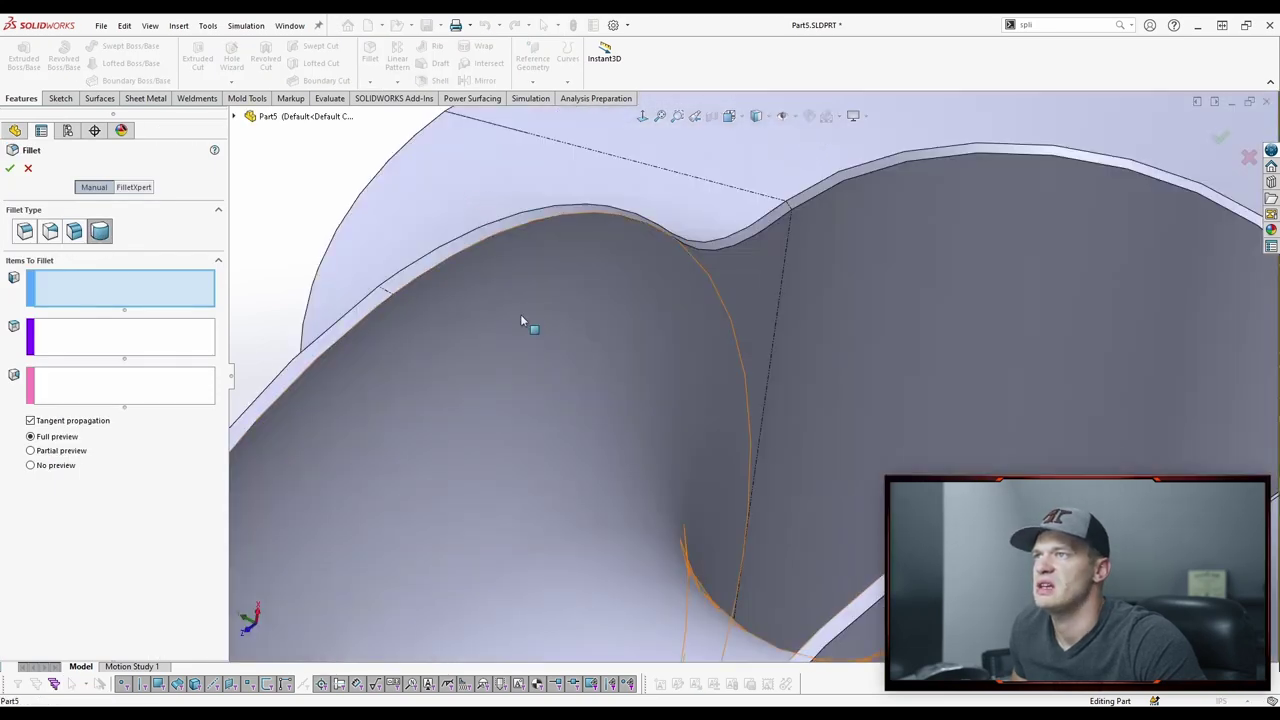
{"action": "left_click", "coordinate": [521, 318]}
{"action": "middle_click_drag", "start_coordinate": [528, 320], "coordinate": [474, 314]}
{"action": "left_click", "coordinate": [476, 313]}
{"action": "right_click", "coordinate": [474, 313]}
{"action": "left_click", "coordinate": [628, 450]}
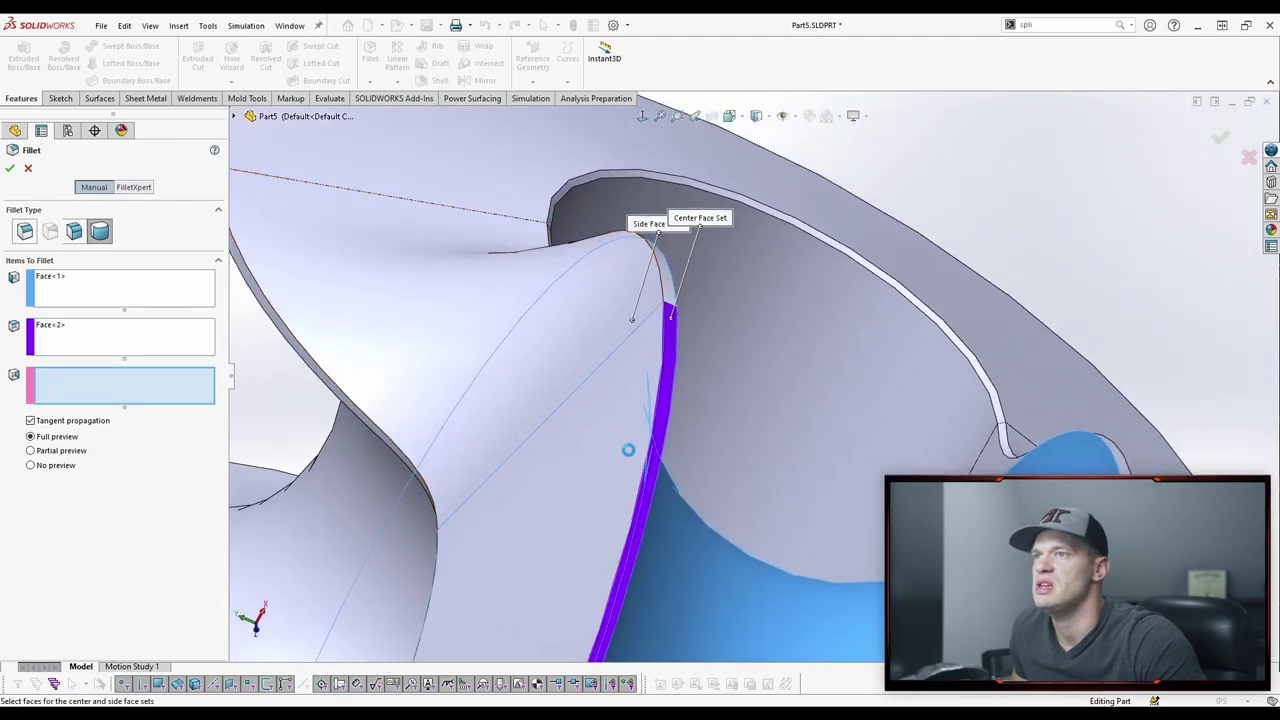
{"action": "left_click", "coordinate": [626, 448]}
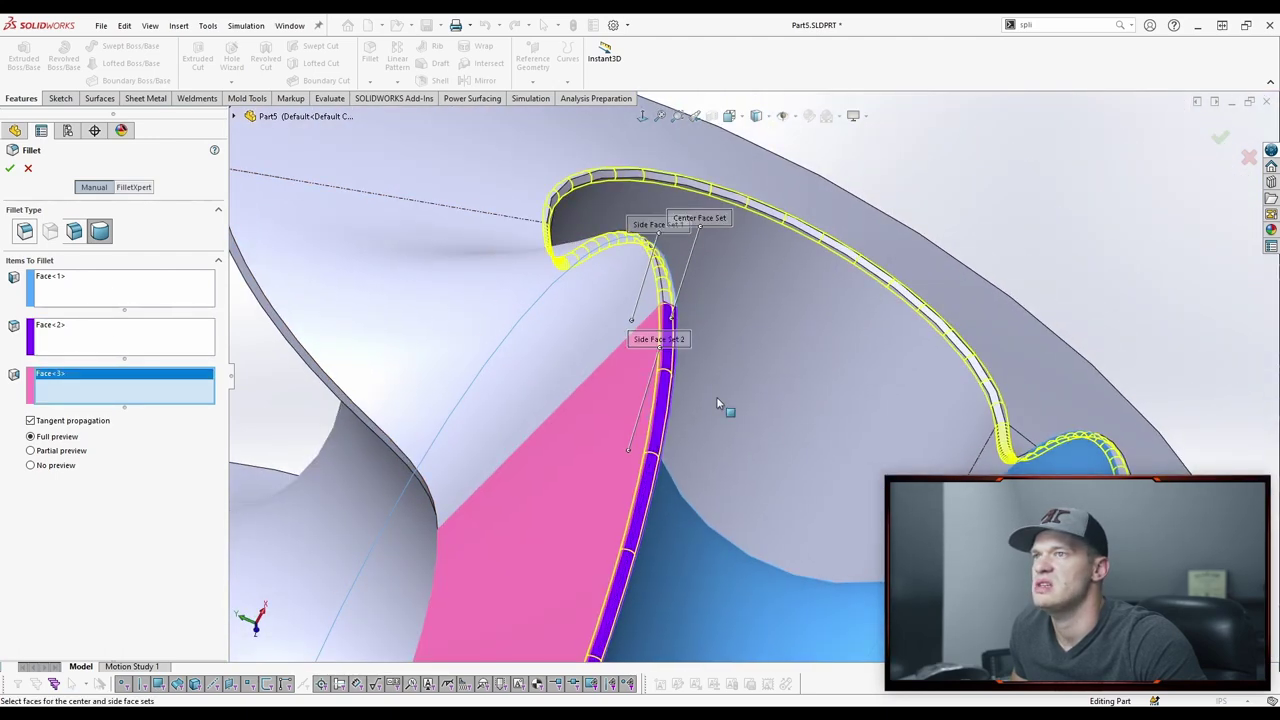
Step: Check the full round fillet preview around the inner rim and accept the fillet
{"action": "scroll", "coordinate": [716, 398], "scroll_direction": "up", "scroll_amount": 3}
{"action": "middle_click_drag", "start_coordinate": [717, 403], "coordinate": [660, 398]}
{"action": "middle_click_drag", "start_coordinate": [360, 300], "coordinate": [340, 298]}
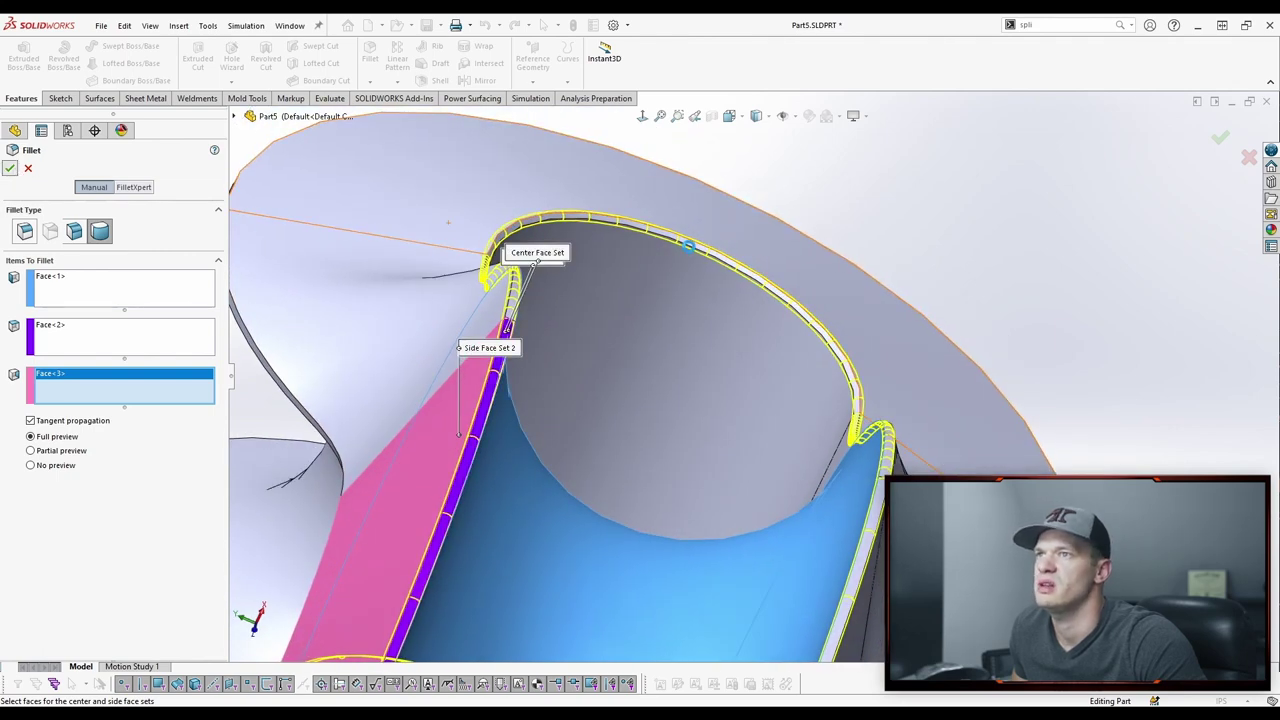
{"action": "key", "text": "Return"}
Step: Inspect the rounded rim of Fillet1 up close and return to the isometric view
{"action": "middle_click_drag", "start_coordinate": [563, 286], "coordinate": [605, 290]}
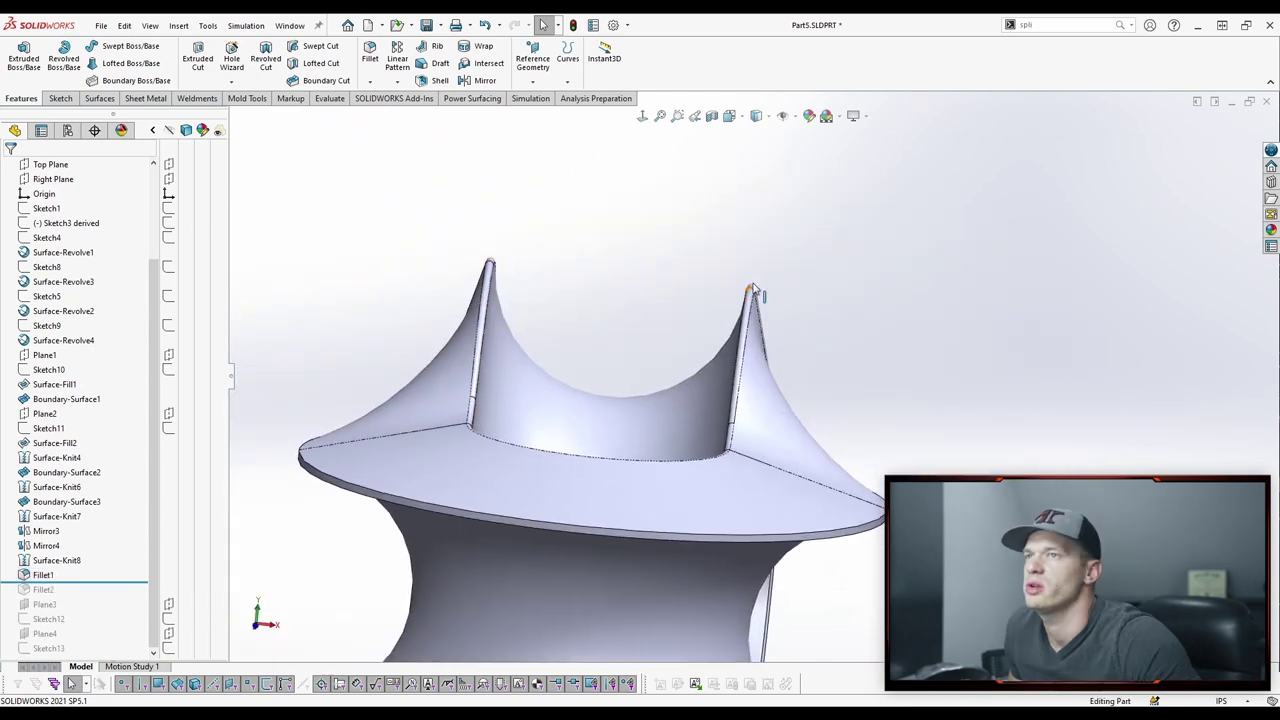
{"action": "mouse_move", "coordinate": [753, 285]}
{"action": "middle_mouse_down"}
{"action": "mouse_move", "coordinate": [759, 308]}
{"action": "mouse_move", "coordinate": [738, 297]}
{"action": "middle_mouse_up"}
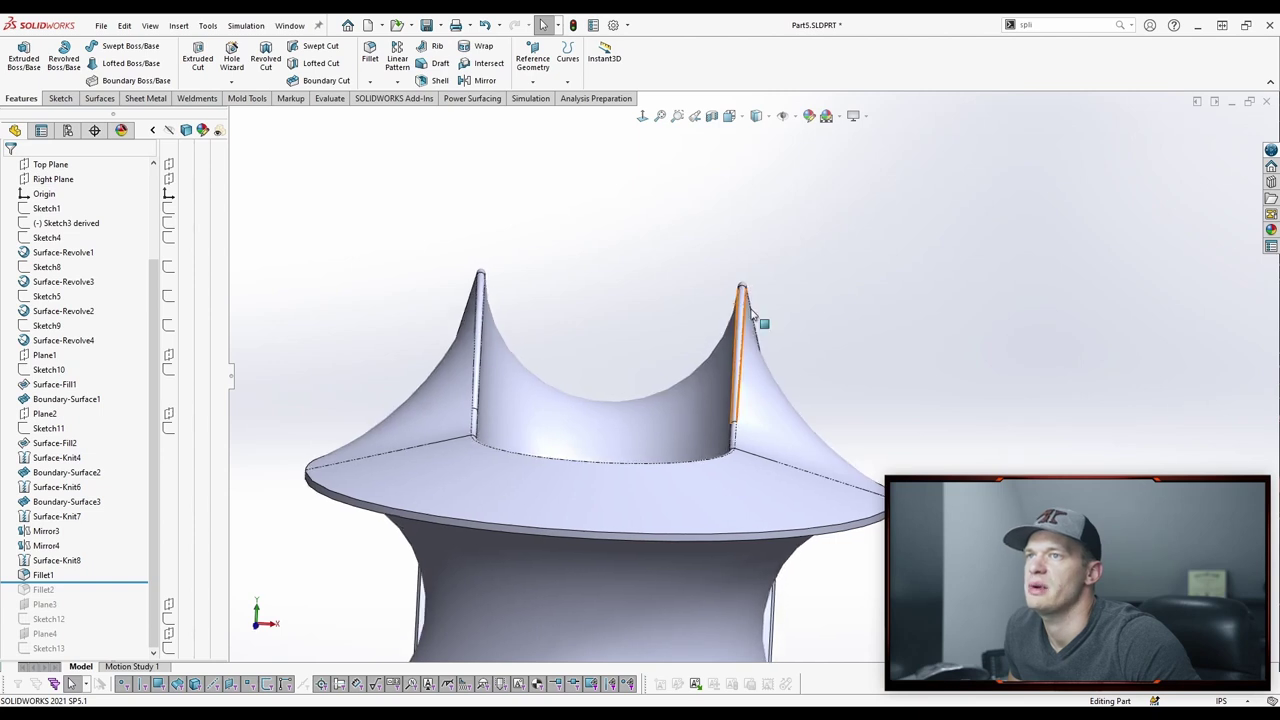
{"action": "key", "text": "ctrl+7"}
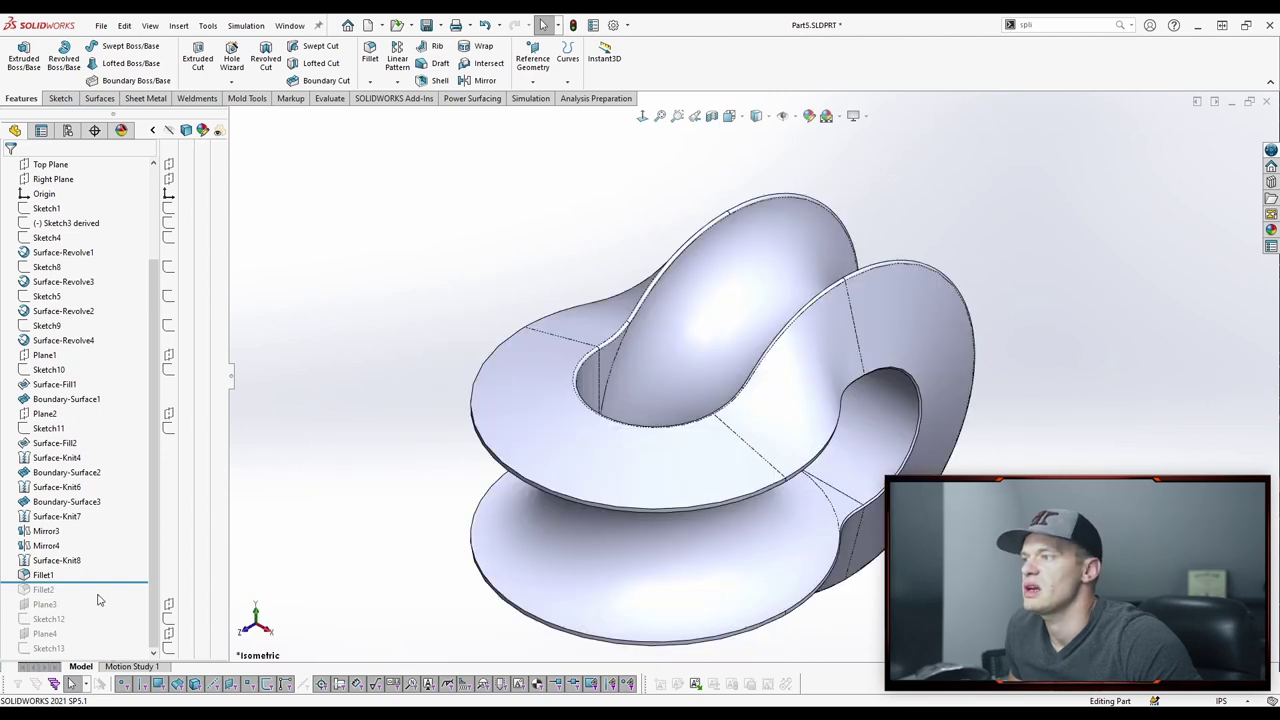
Step: Roll the model forward to include Fillet2 and review its center and side face sets without changing the fillet
{"action": "left_click_drag", "start_coordinate": [82, 582], "coordinate": [77, 593]}
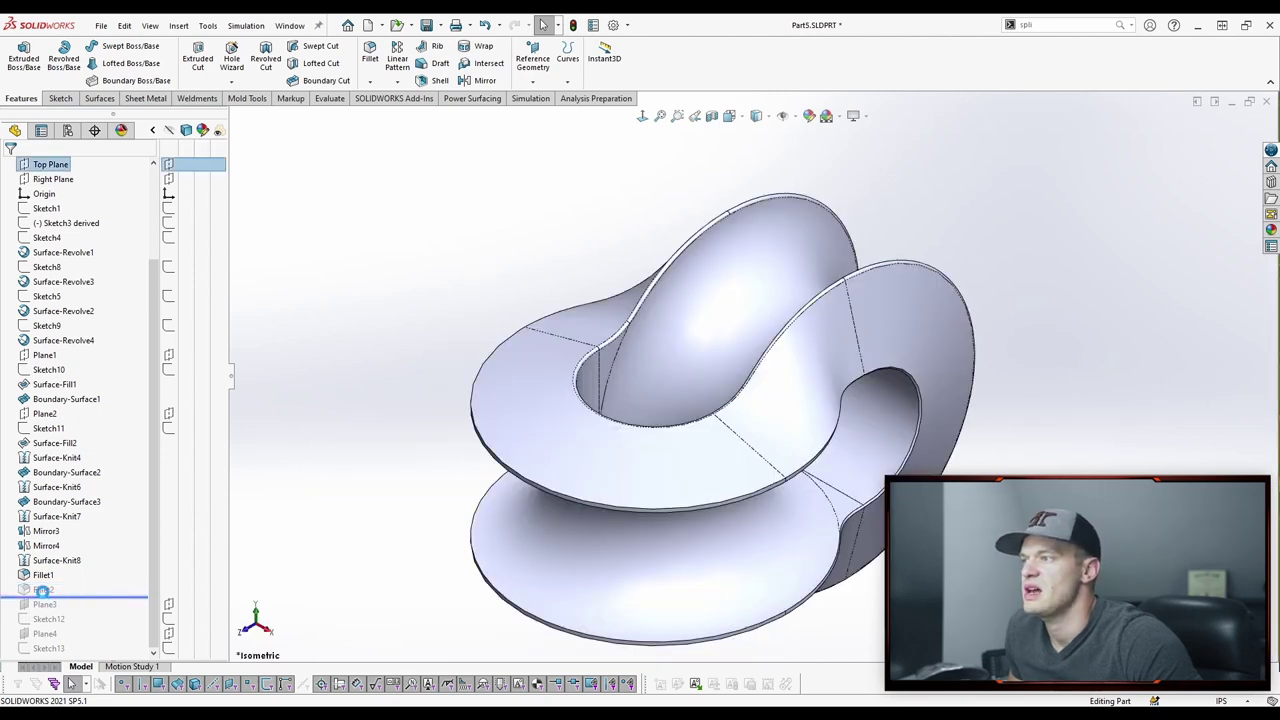
{"action": "double_click", "coordinate": [41, 590]}
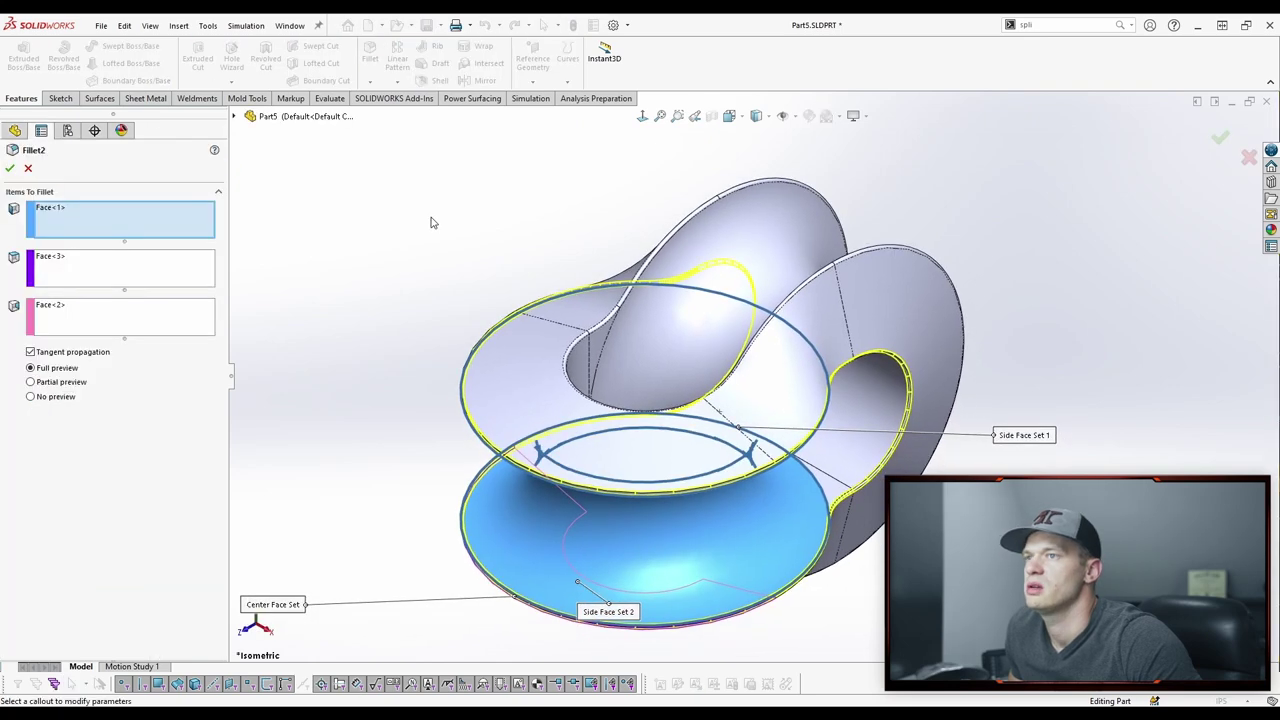
{"action": "middle_click_drag", "start_coordinate": [394, 280], "coordinate": [397, 280]}
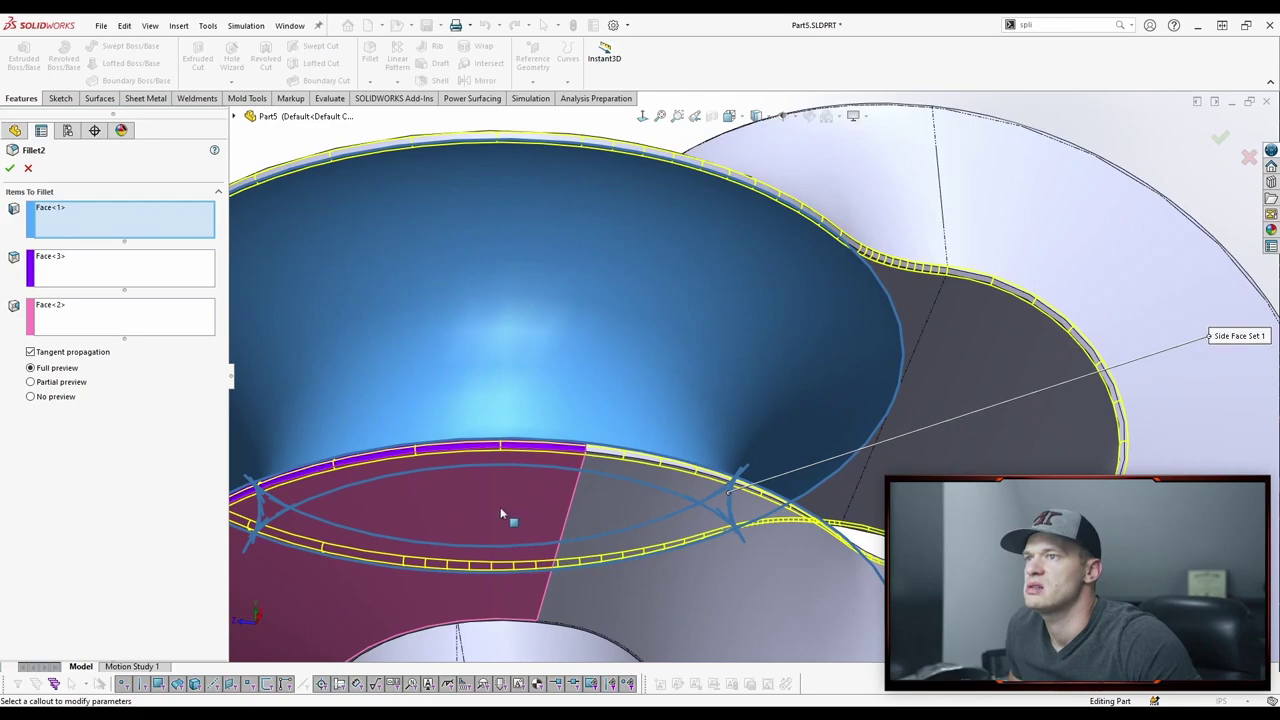
{"action": "scroll", "coordinate": [609, 354], "scroll_direction": "up", "scroll_amount": 2}
{"action": "middle_click_drag", "start_coordinate": [645, 282], "coordinate": [549, 380]}
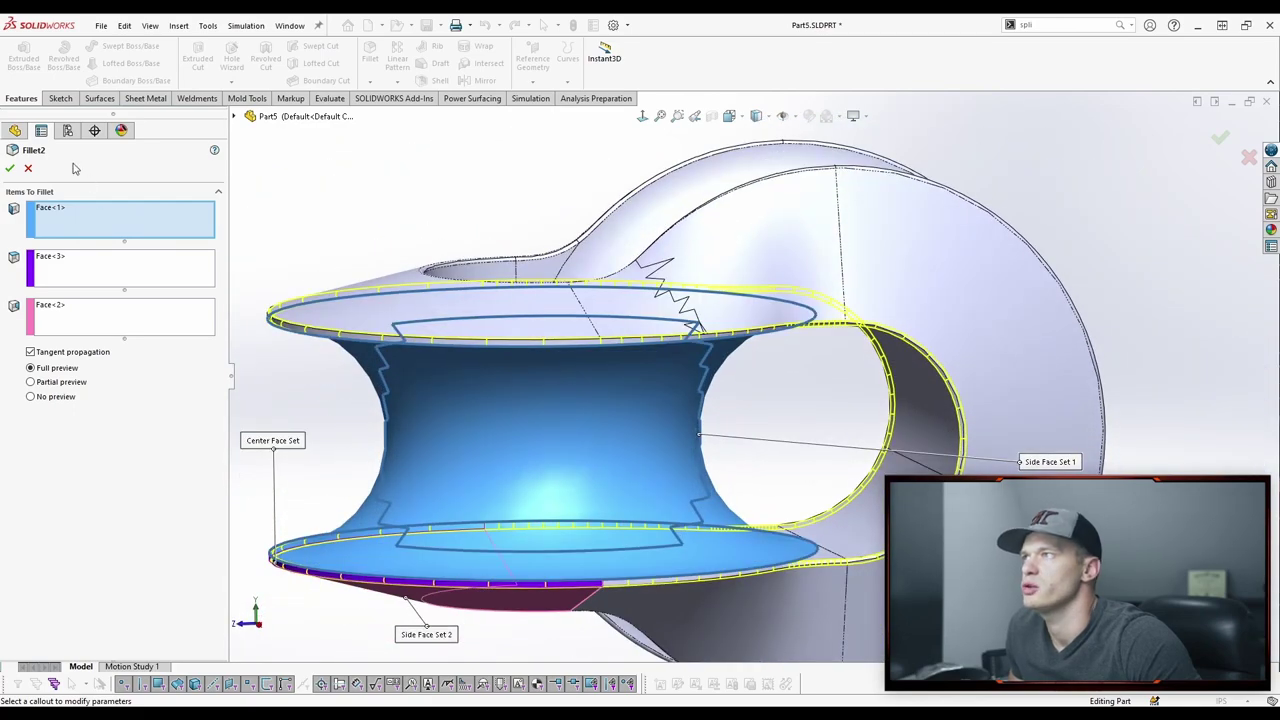
{"action": "left_click", "coordinate": [28, 168]}
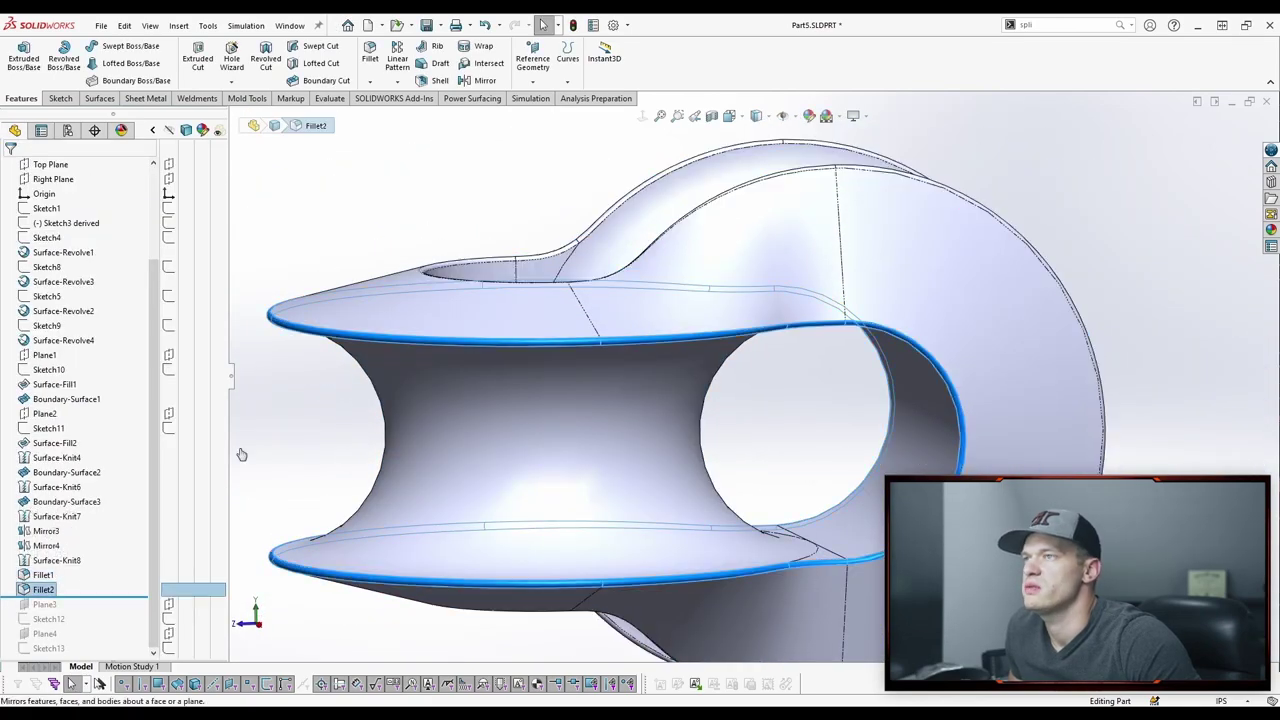
Step: Examine the overall infinity-8 solid and its rounded rims from several angles
{"action": "scroll", "coordinate": [411, 243], "scroll_direction": "up", "scroll_amount": 1}
{"action": "left_click", "coordinate": [457, 223]}
{"action": "scroll", "coordinate": [457, 223], "scroll_direction": "up", "scroll_amount": 2}
{"action": "middle_click_drag", "start_coordinate": [457, 223], "coordinate": [862, 320]}
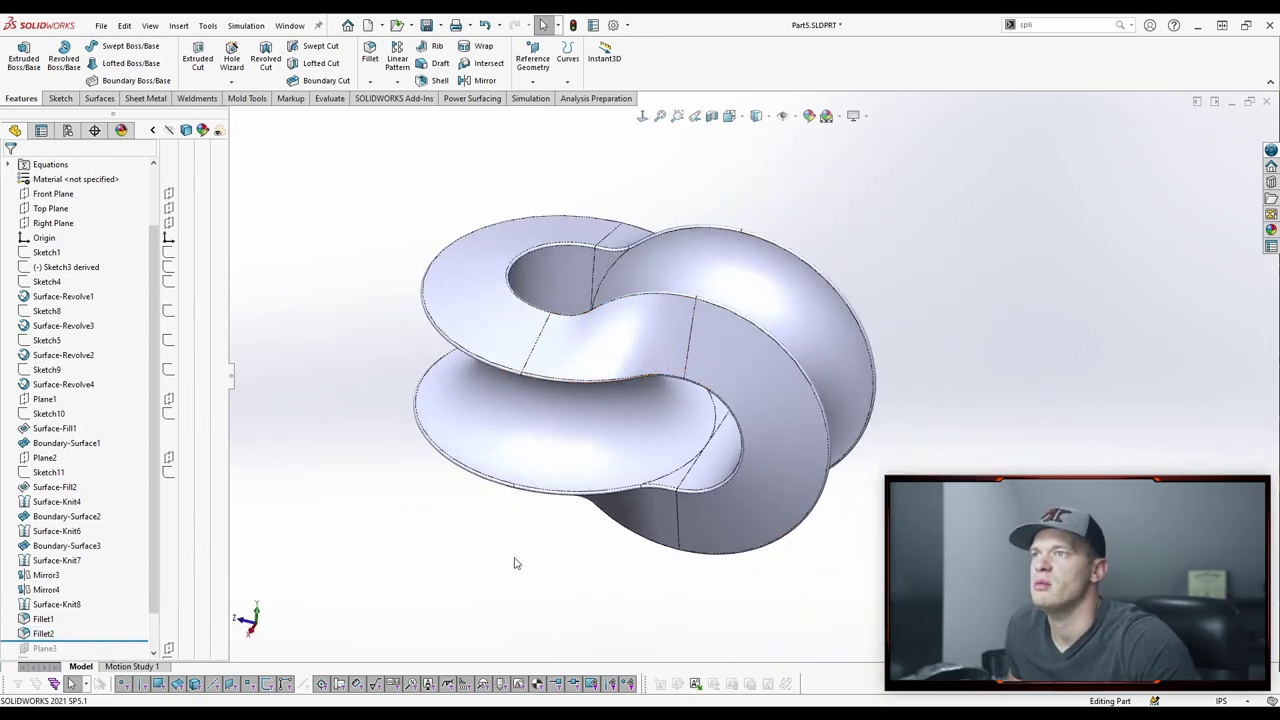
{"action": "key", "text": "Down"}
{"action": "key", "text": "Down"}
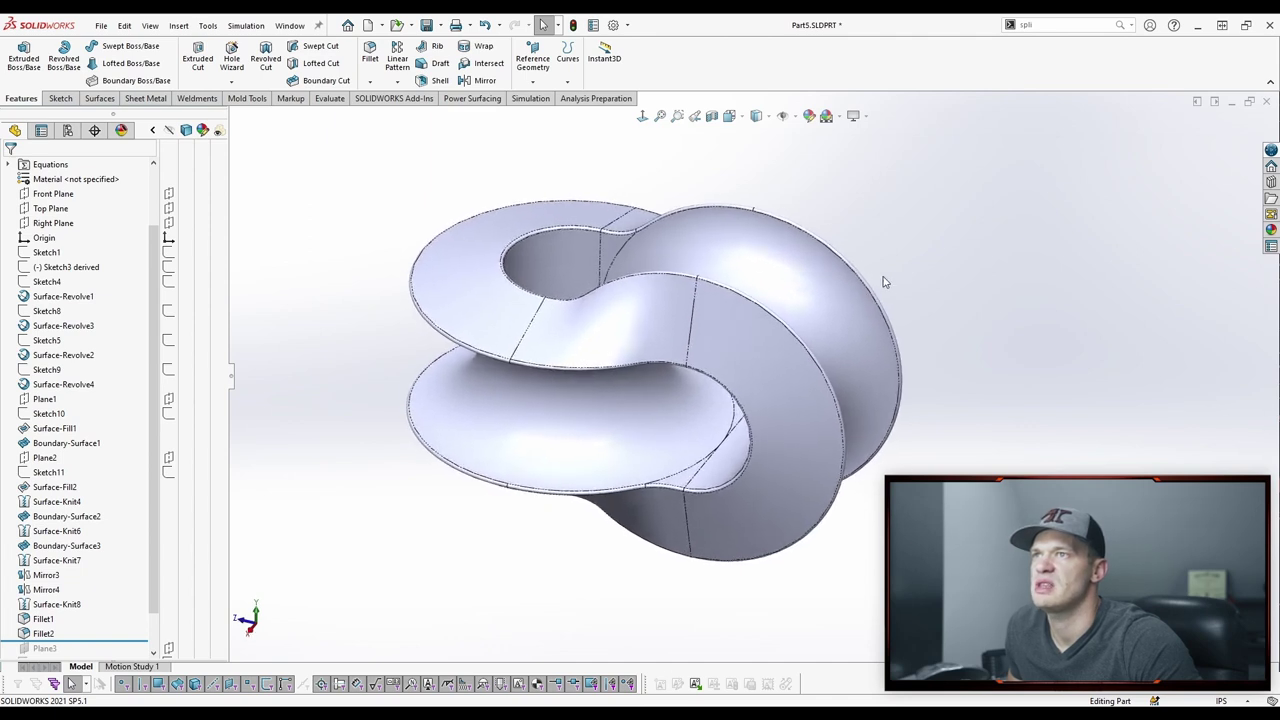
{"action": "key", "text": "Down"}
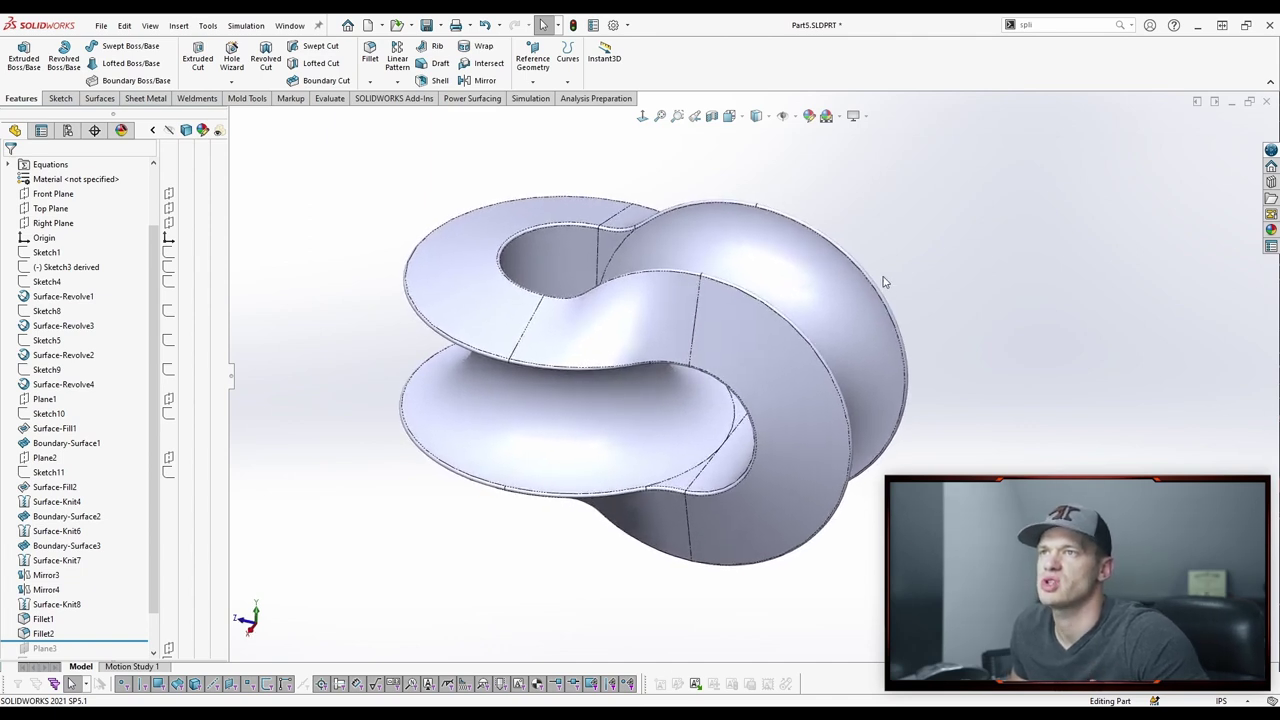
{"action": "key", "text": "Down"}
{"action": "key", "text": "Down"}
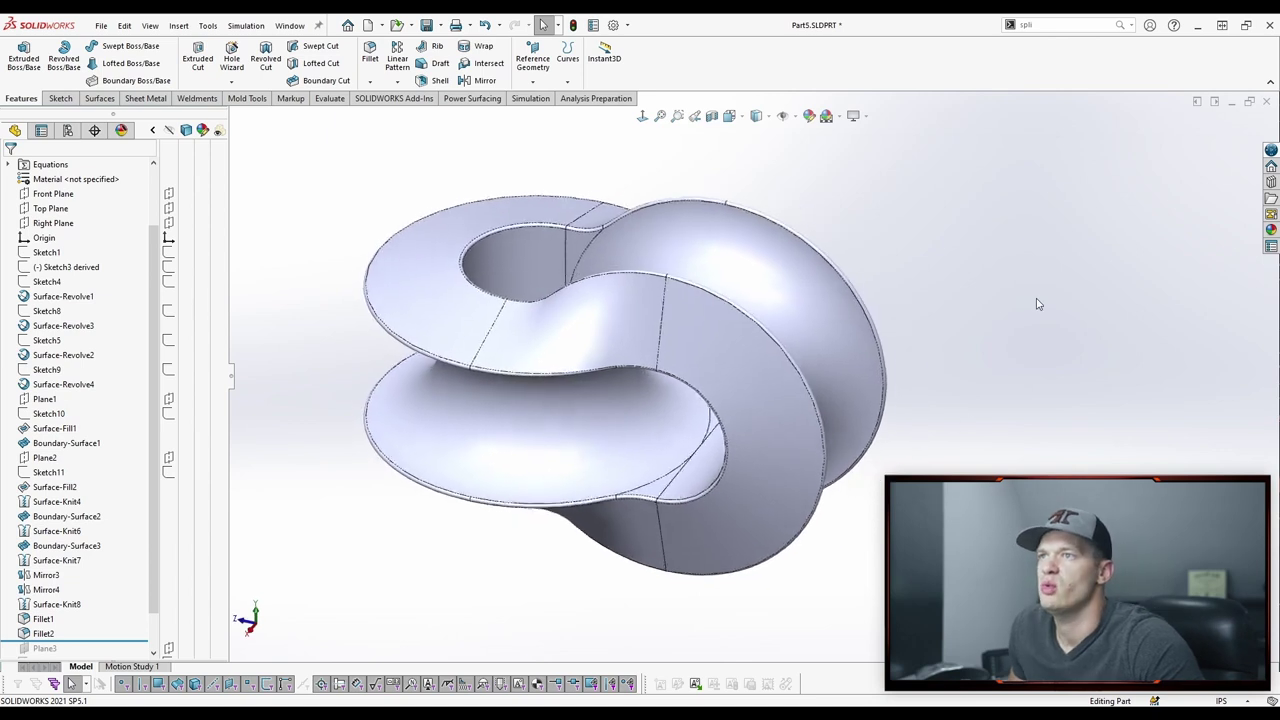
{"action": "key", "text": "Down"}
{"action": "key", "text": "Down"}
{"action": "key", "text": "Down"}
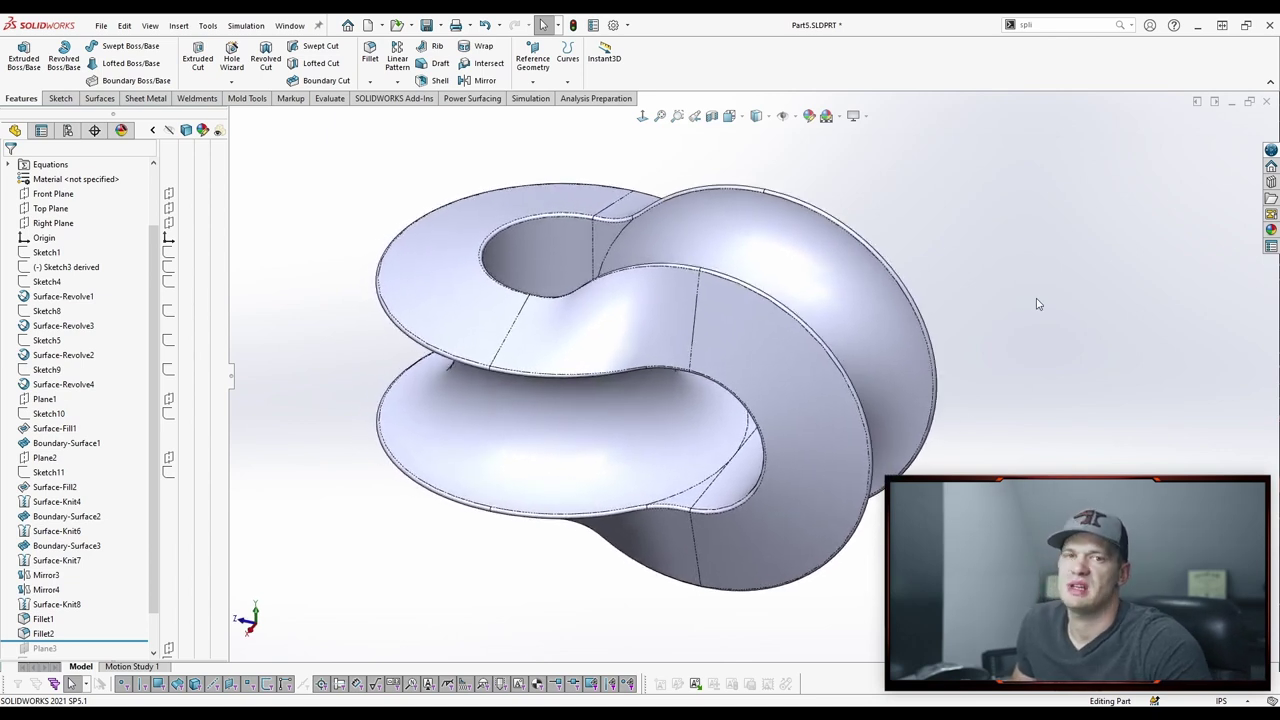